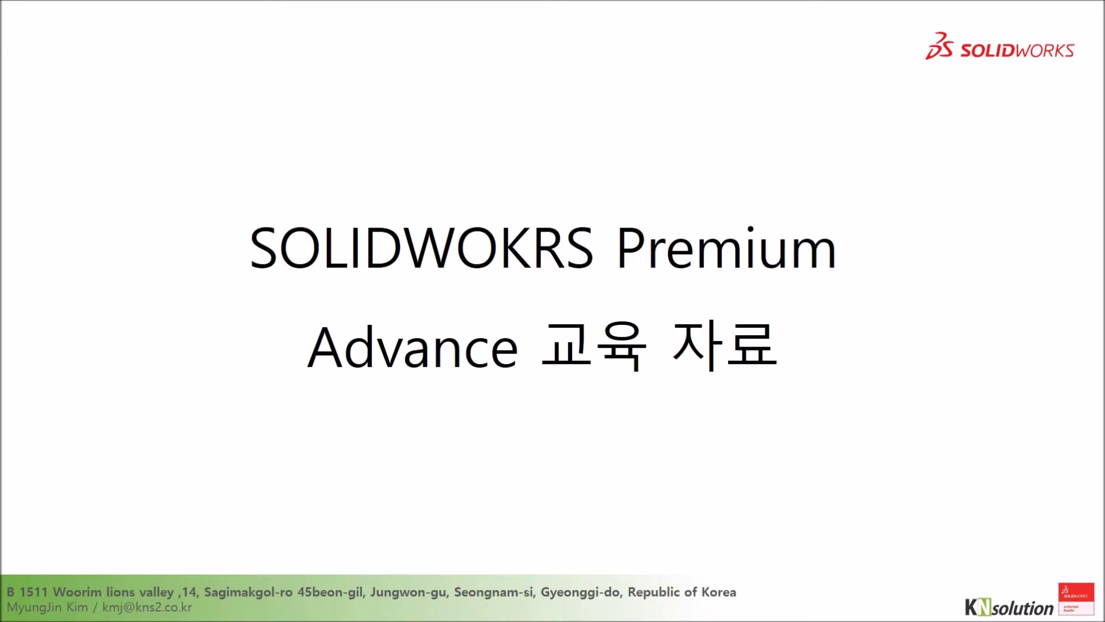
- Advance the slideshow past the table of contents to the top-down design section slides
{"action": "key", "text": "Right"}
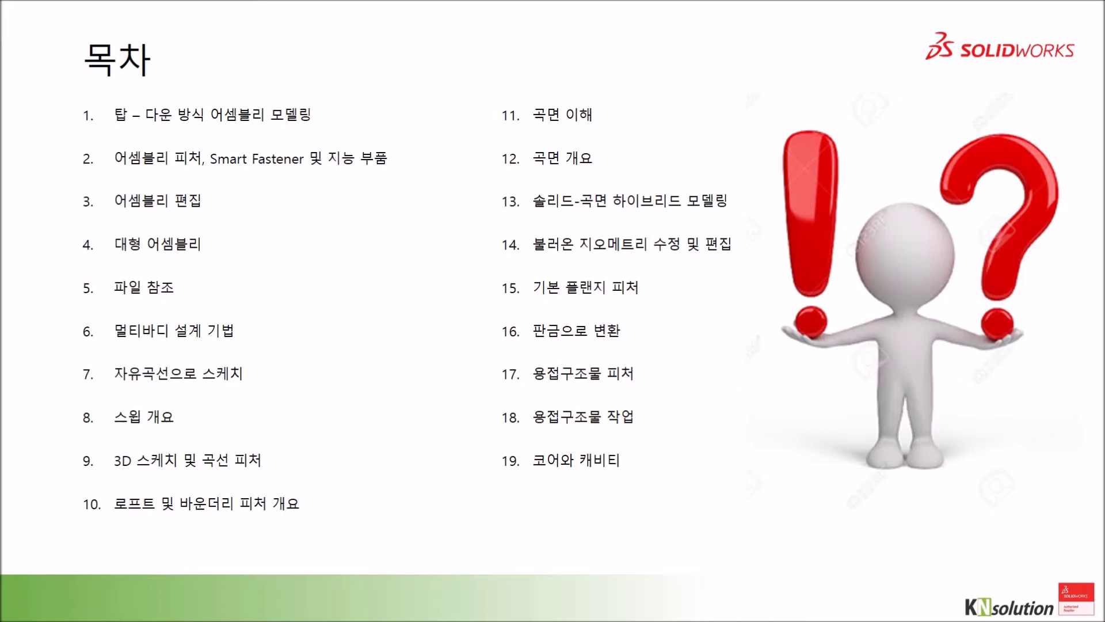
{"action": "key", "text": "Right"}
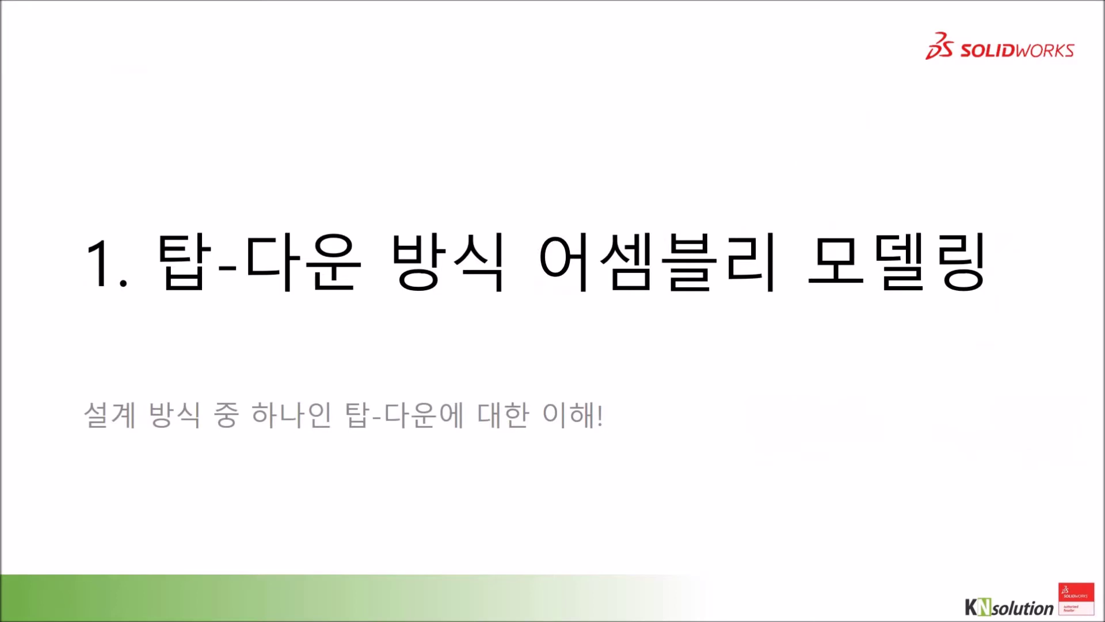
{"action": "key", "text": "Right"}
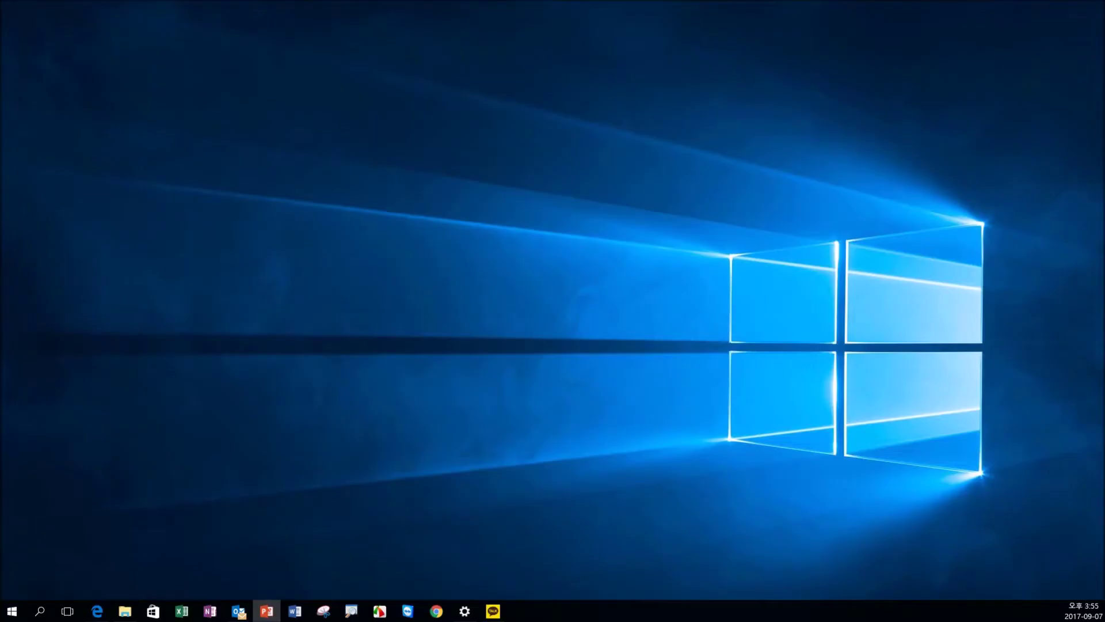
- Launch SOLIDWORKS 2017 from the Start menu tile
{"action": "left_click", "coordinate": [4, 611]}
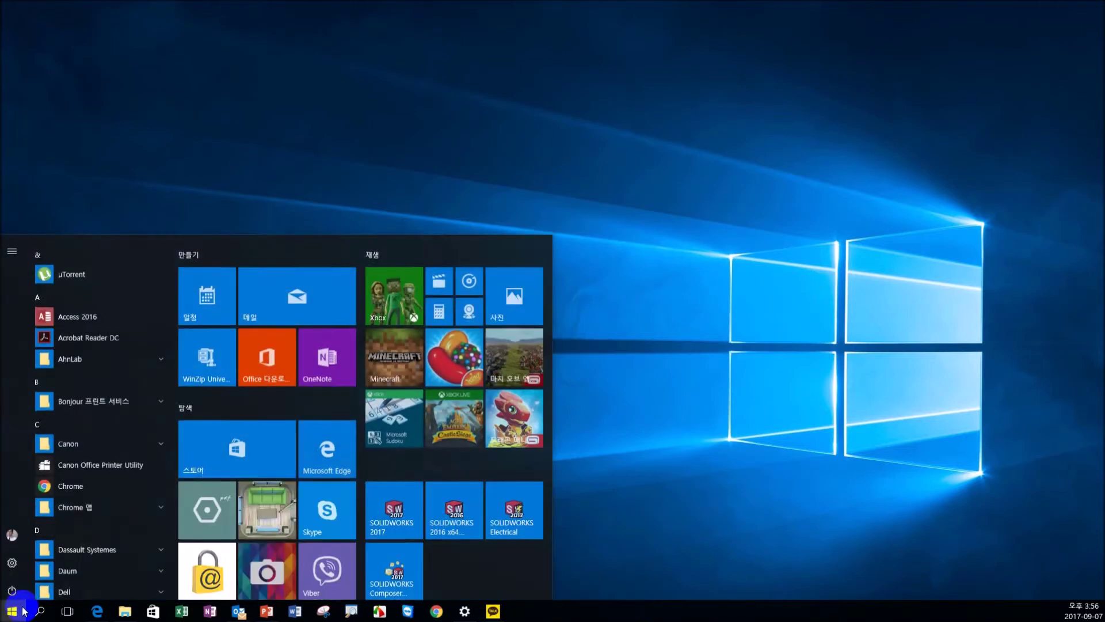
{"action": "left_click", "coordinate": [371, 475]}
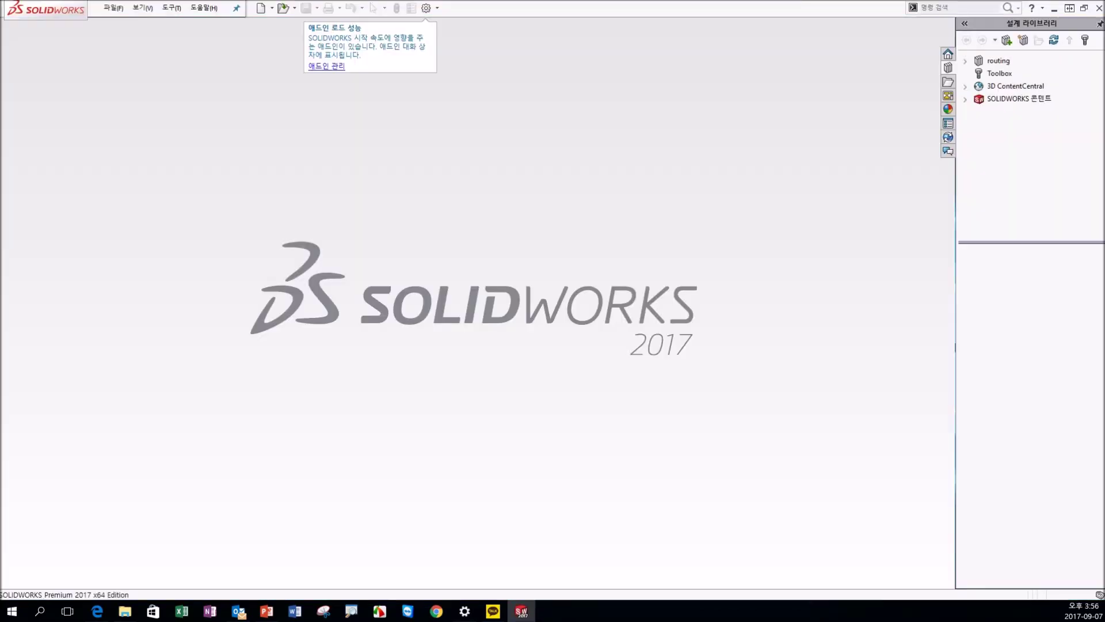
- Dismiss the New Document dialog and browse the D: drive training folders for the file
{"action": "left_click", "coordinate": [260, 8]}
{"action": "left_click", "coordinate": [544, 446]}
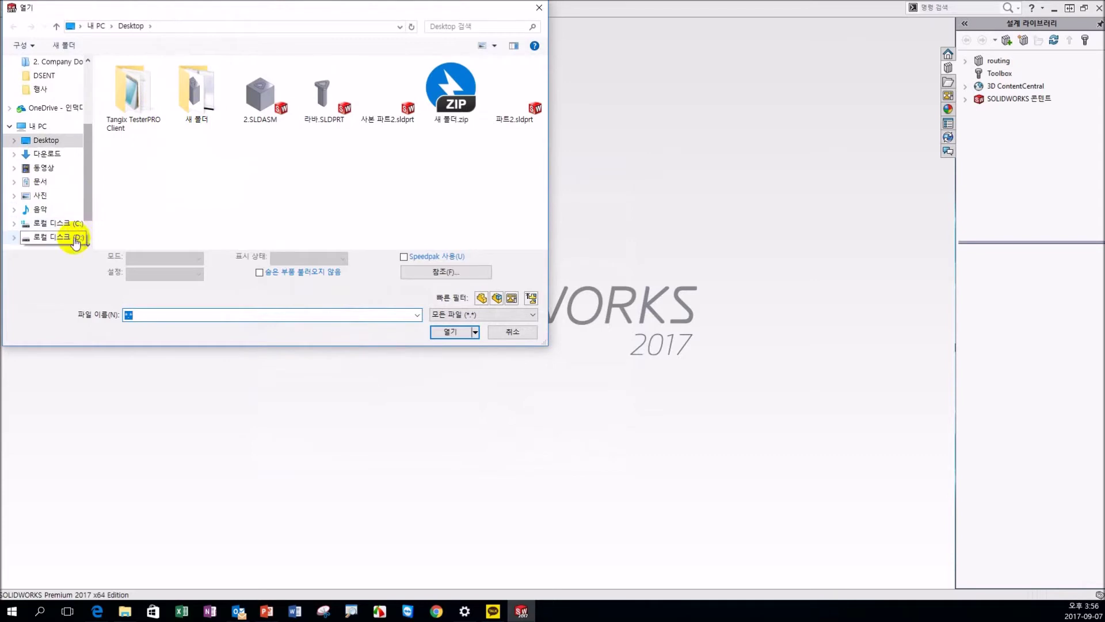
{"action": "left_click", "coordinate": [55, 236]}
{"action": "double_click", "coordinate": [139, 102]}
{"action": "left_click", "coordinate": [137, 80]}
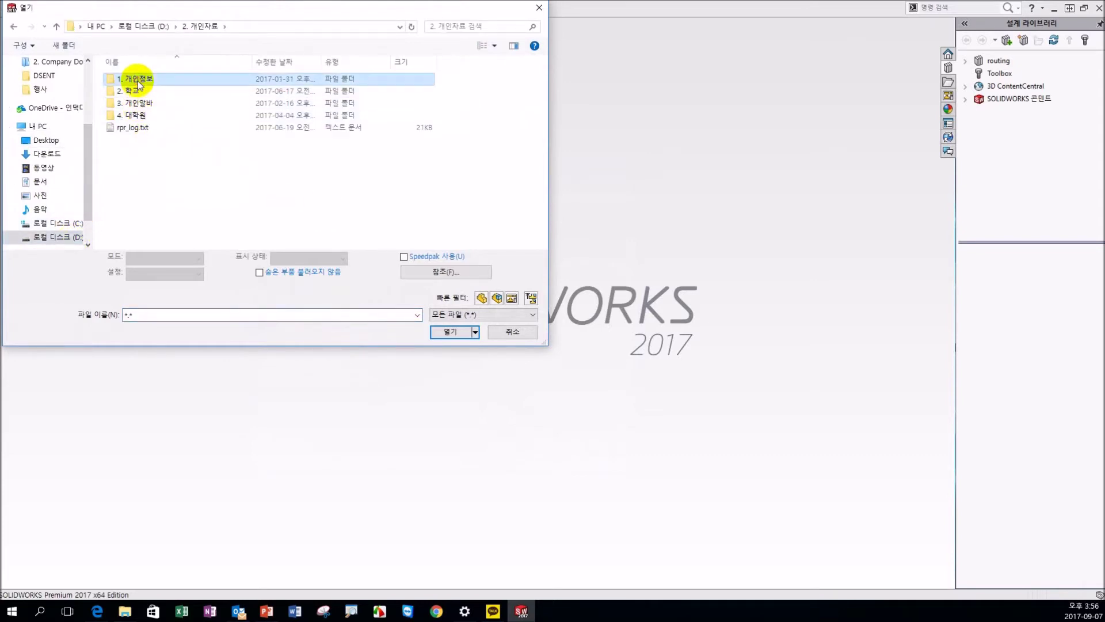
{"action": "left_click", "coordinate": [56, 235]}
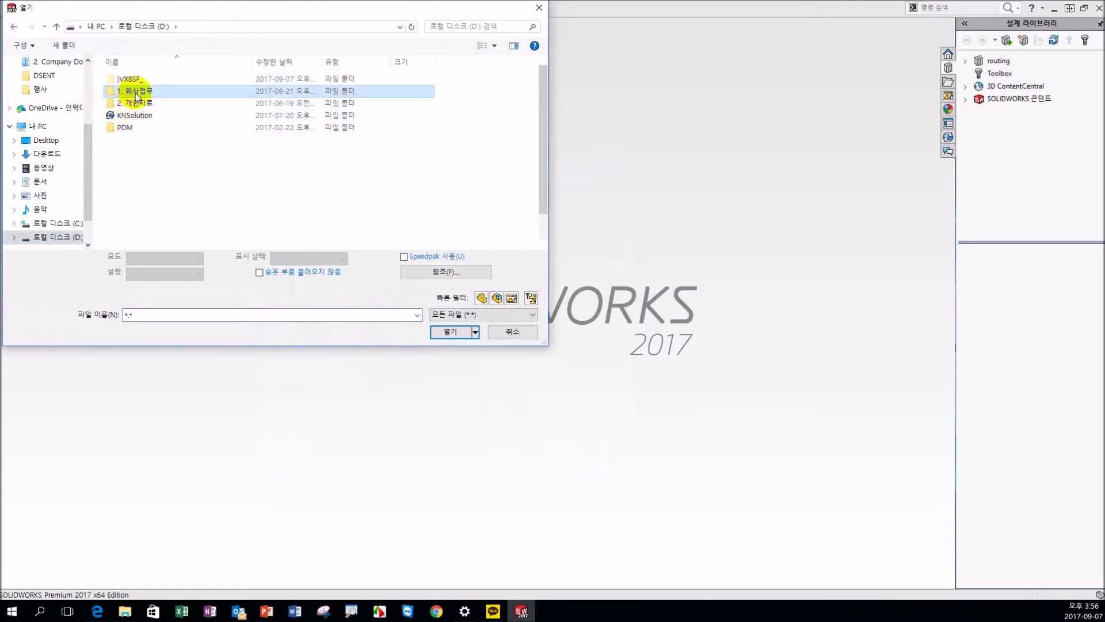
{"action": "double_click", "coordinate": [136, 95]}
{"action": "scroll", "coordinate": [185, 173], "scroll_direction": "down", "scroll_amount": 1}
{"action": "double_click", "coordinate": [166, 159]}
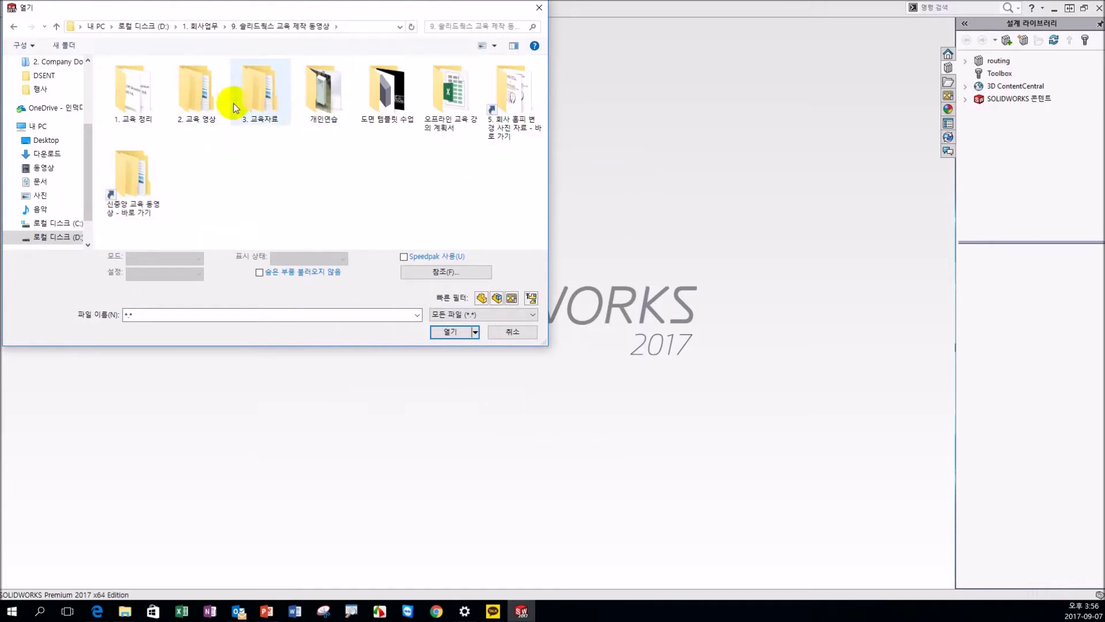
{"action": "double_click", "coordinate": [242, 99]}
{"action": "left_click", "coordinate": [138, 95]}
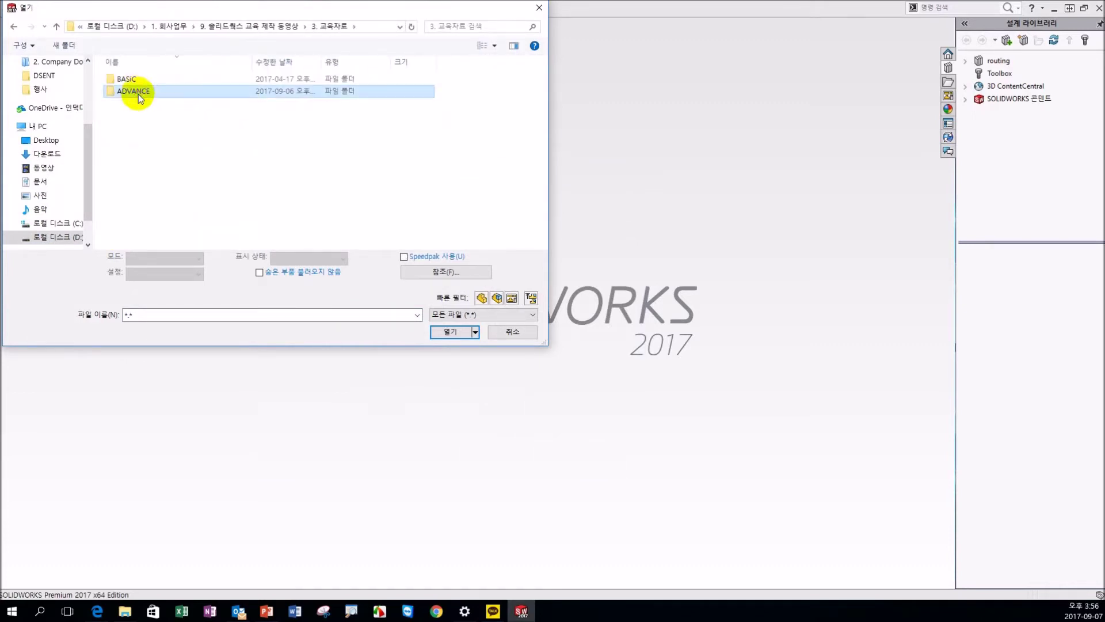
{"action": "double_click", "coordinate": [138, 95]}
{"action": "left_click", "coordinate": [139, 83]}
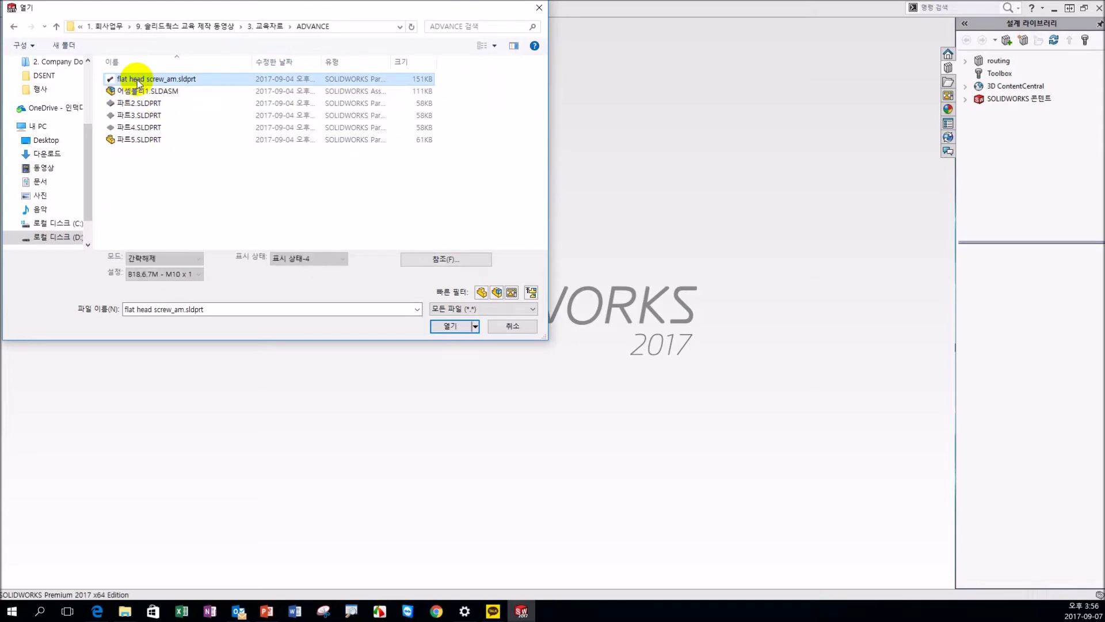
{"action": "left_click", "coordinate": [140, 79]}
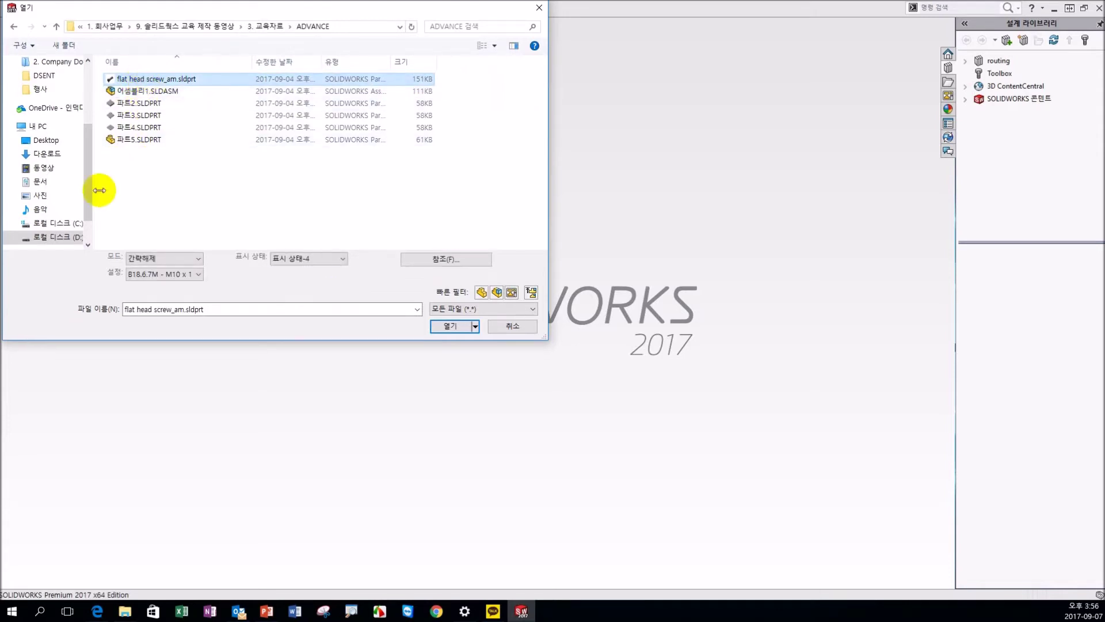
- Open Machine_Vise.SLDASM from C:\SOLIDWORKS Training Files\Advance\Lesson01\Case Study
{"action": "left_click", "coordinate": [80, 223]}
{"action": "left_click", "coordinate": [189, 224]}
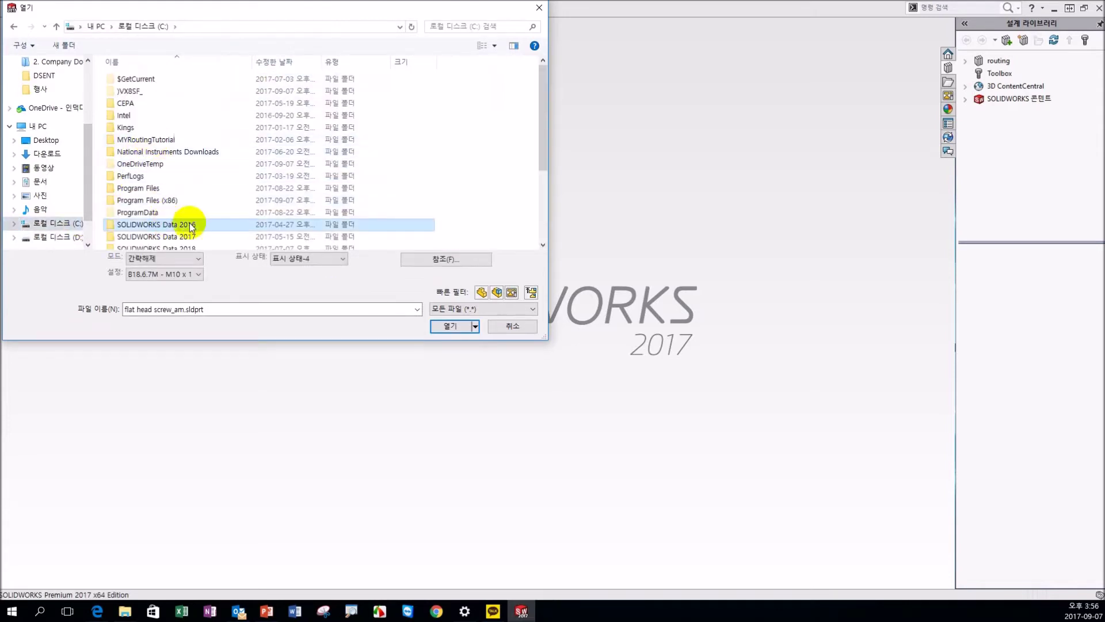
{"action": "scroll", "coordinate": [191, 226], "scroll_direction": "down", "scroll_amount": 1}
{"action": "double_click", "coordinate": [198, 230]}
{"action": "left_click", "coordinate": [151, 92]}
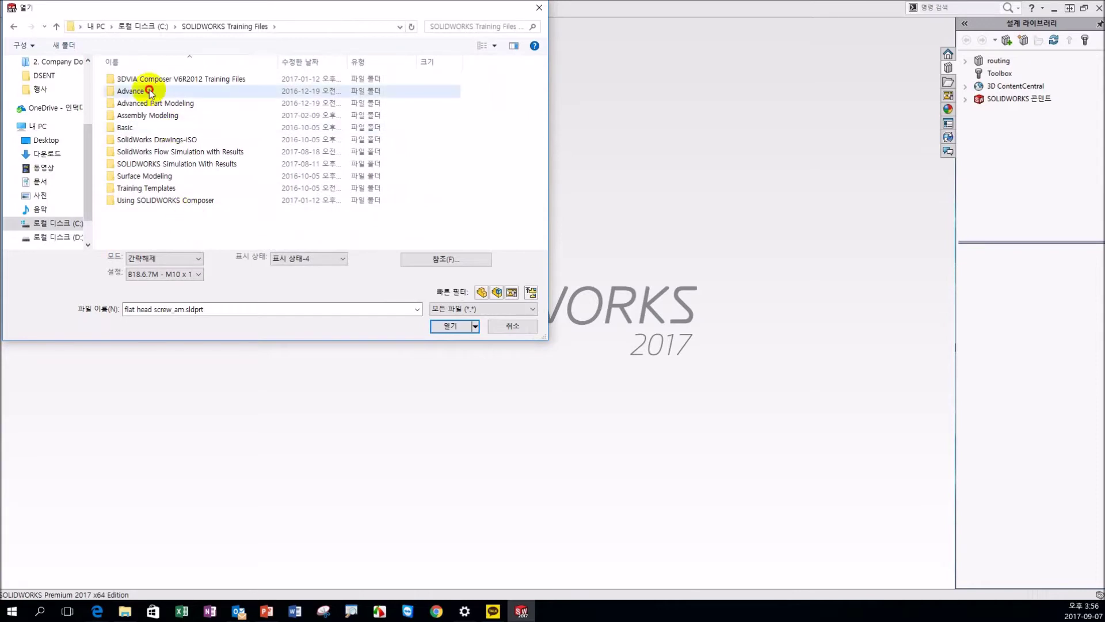
{"action": "double_click", "coordinate": [147, 91]}
{"action": "left_click", "coordinate": [156, 78]}
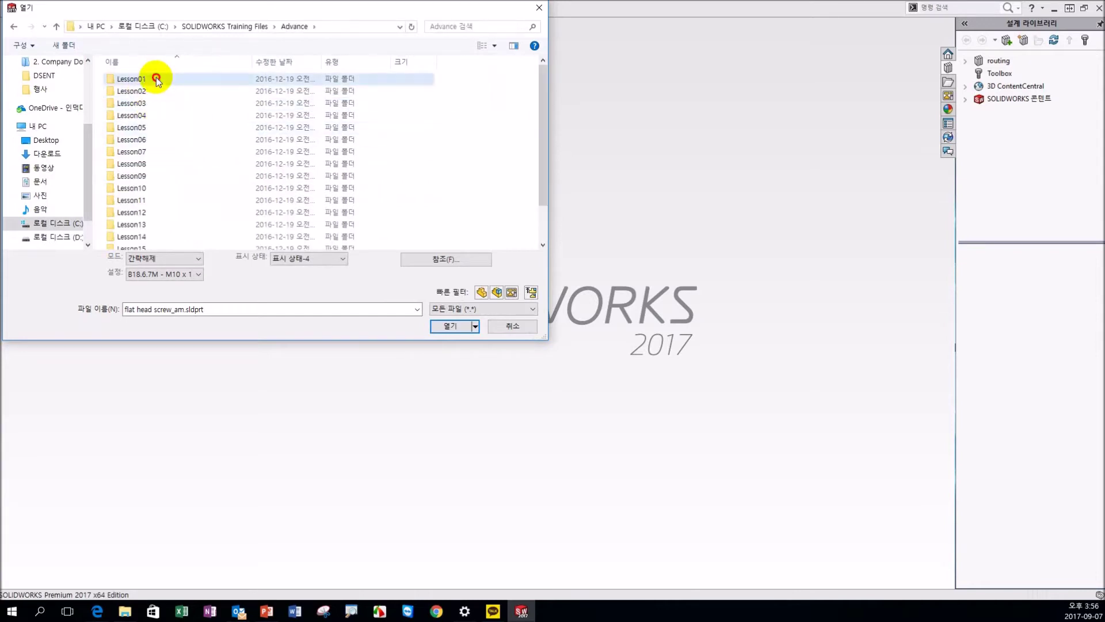
{"action": "double_click", "coordinate": [157, 78]}
{"action": "double_click", "coordinate": [139, 79]}
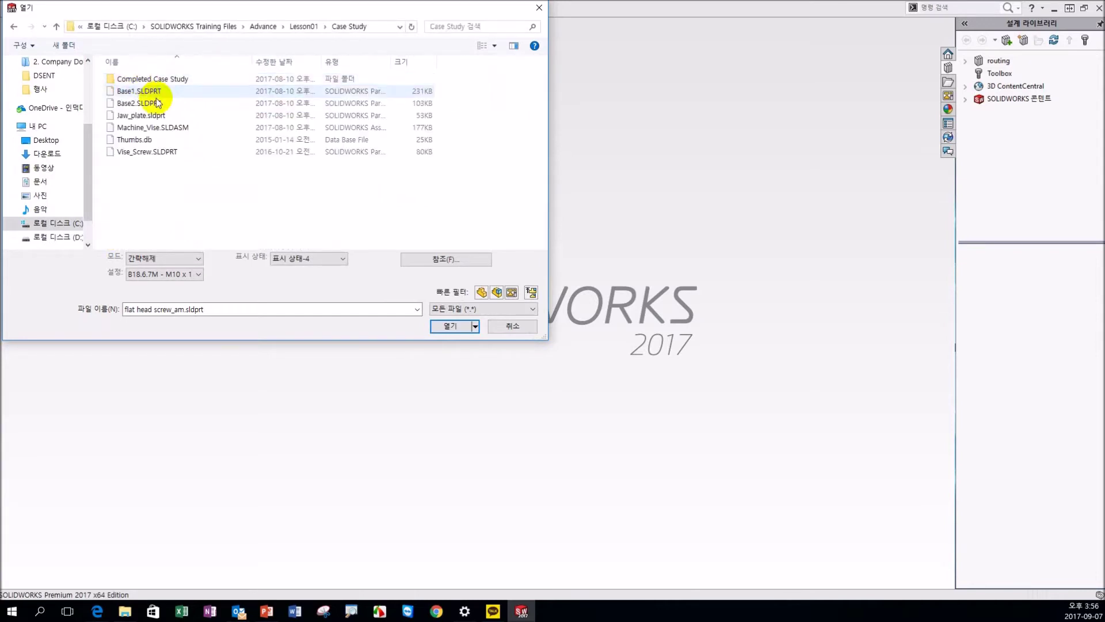
{"action": "left_click", "coordinate": [167, 127]}
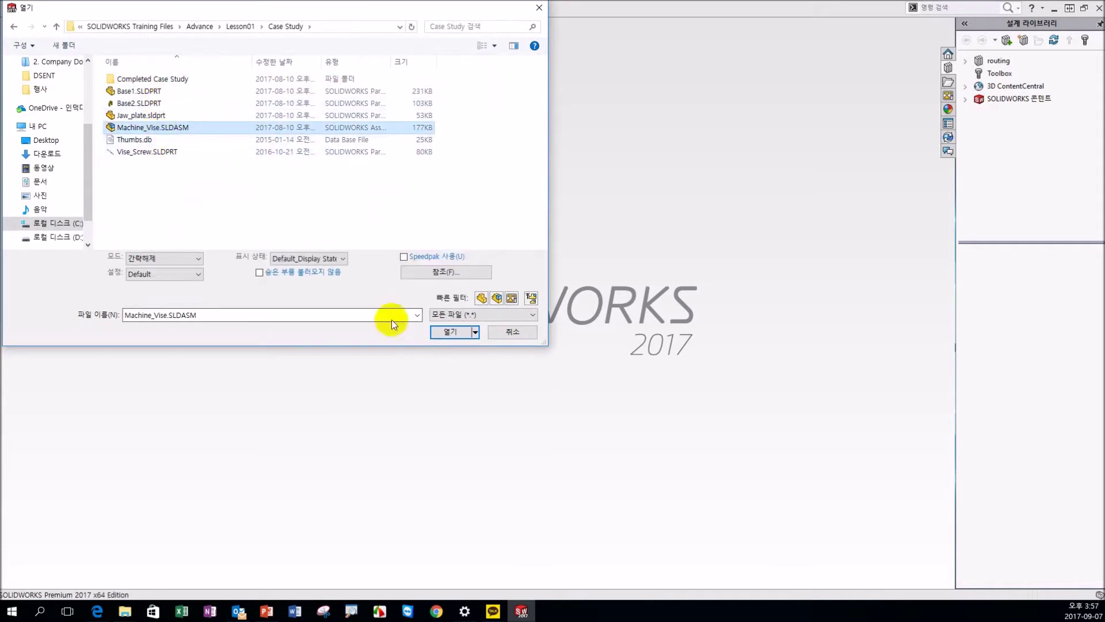
{"action": "left_click", "coordinate": [450, 334]}
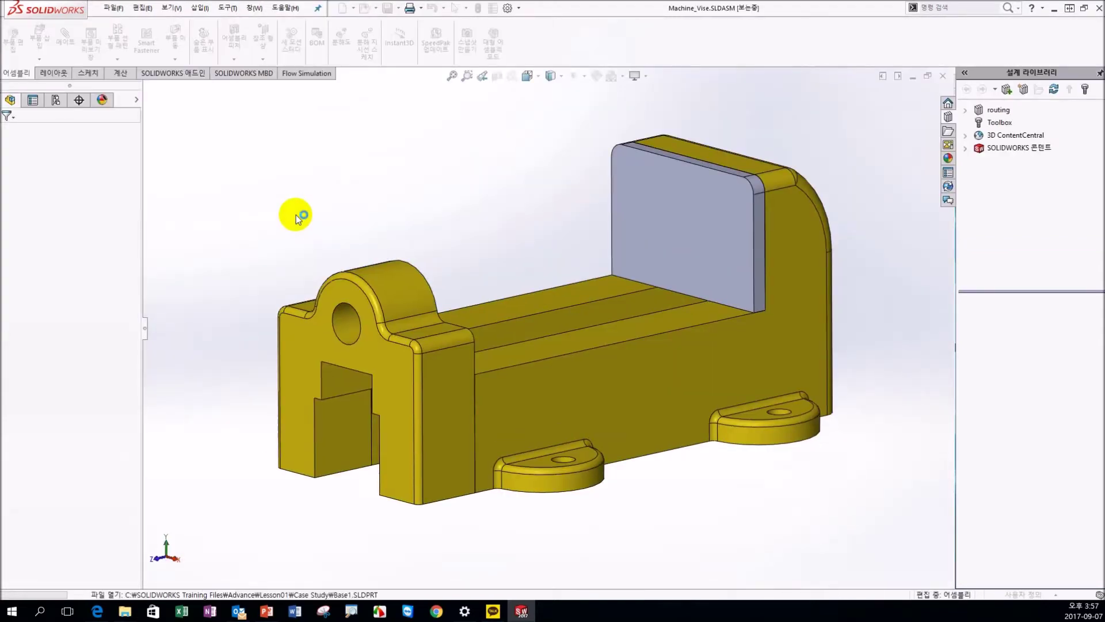
- Rebuild Machine_Vise and undo the stray in-context part, leaving Base1, Base2 and Mates
{"action": "left_click", "coordinate": [574, 314]}
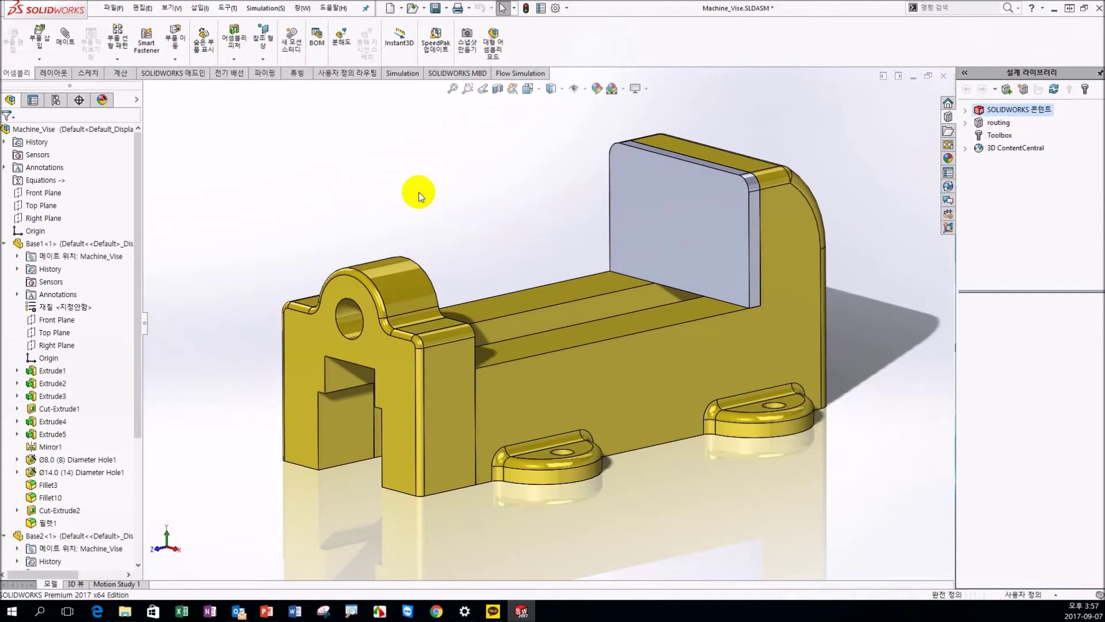
{"action": "left_click", "coordinate": [5, 244]}
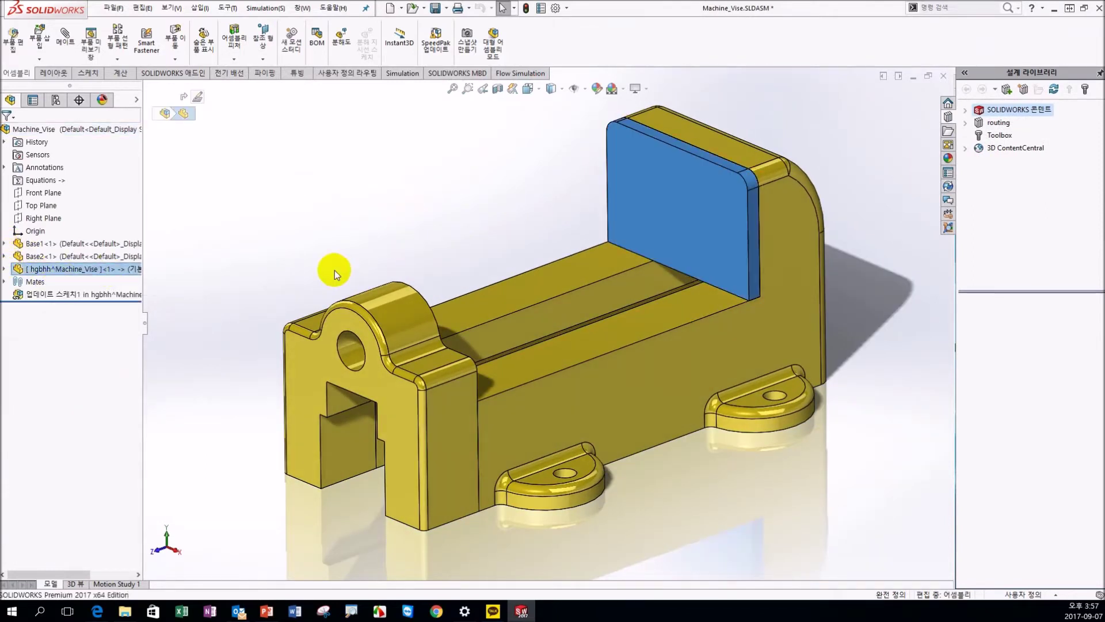
{"action": "key", "text": "ctrl+z"}
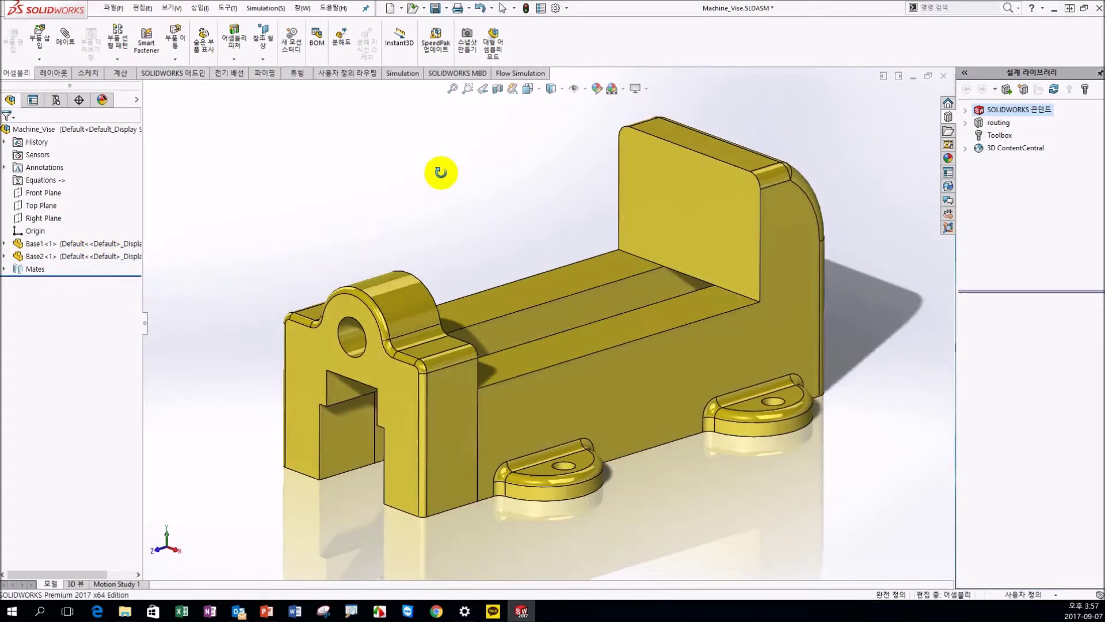
{"action": "mouse_move", "coordinate": [365, 179]}
{"action": "middle_mouse_down"}
{"action": "mouse_move", "coordinate": [439, 227]}
{"action": "mouse_move", "coordinate": [400, 203]}
{"action": "middle_mouse_up"}
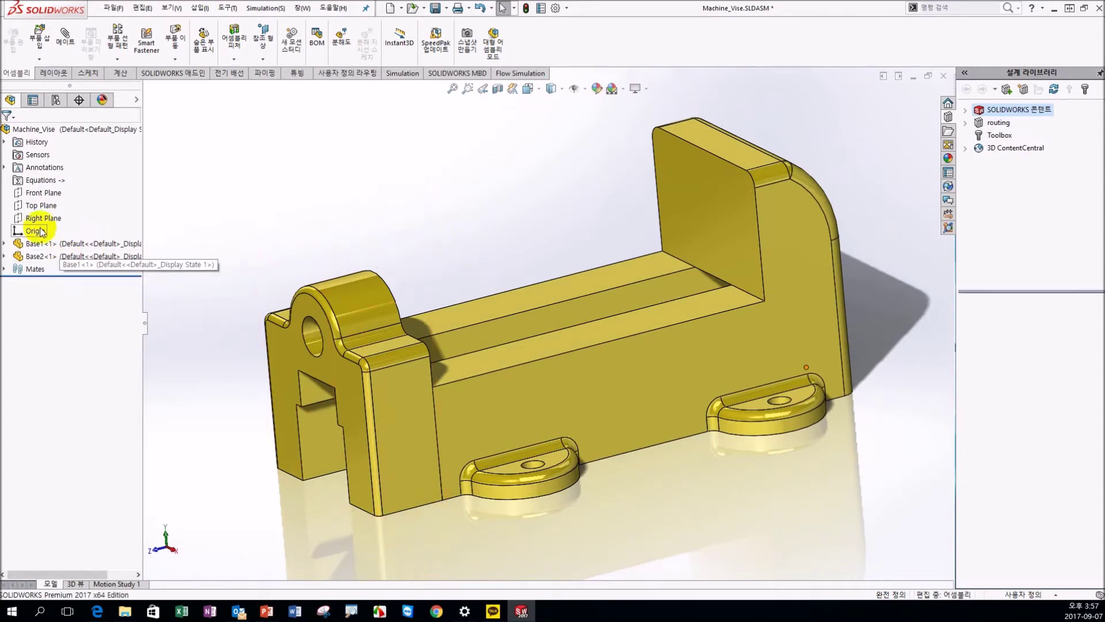
{"action": "left_click", "coordinate": [57, 183]}
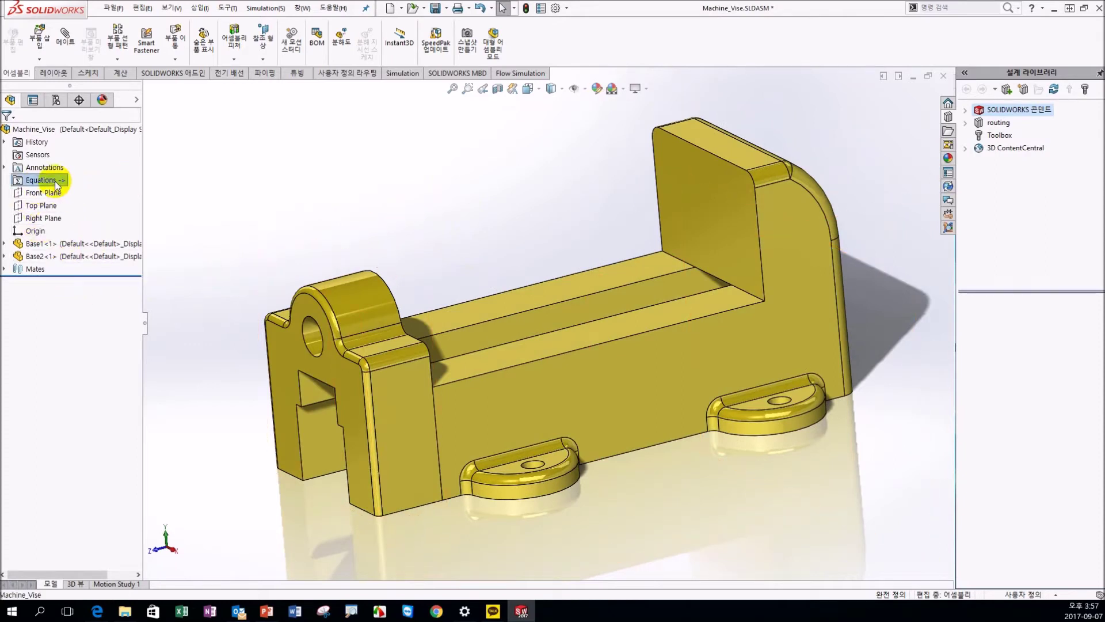
- Apply the equation D1@Sketch1@Base2 = D1@Extrude1@Base1, evaluating to 70mm
{"action": "right_click", "coordinate": [42, 183]}
{"action": "left_click", "coordinate": [75, 188]}
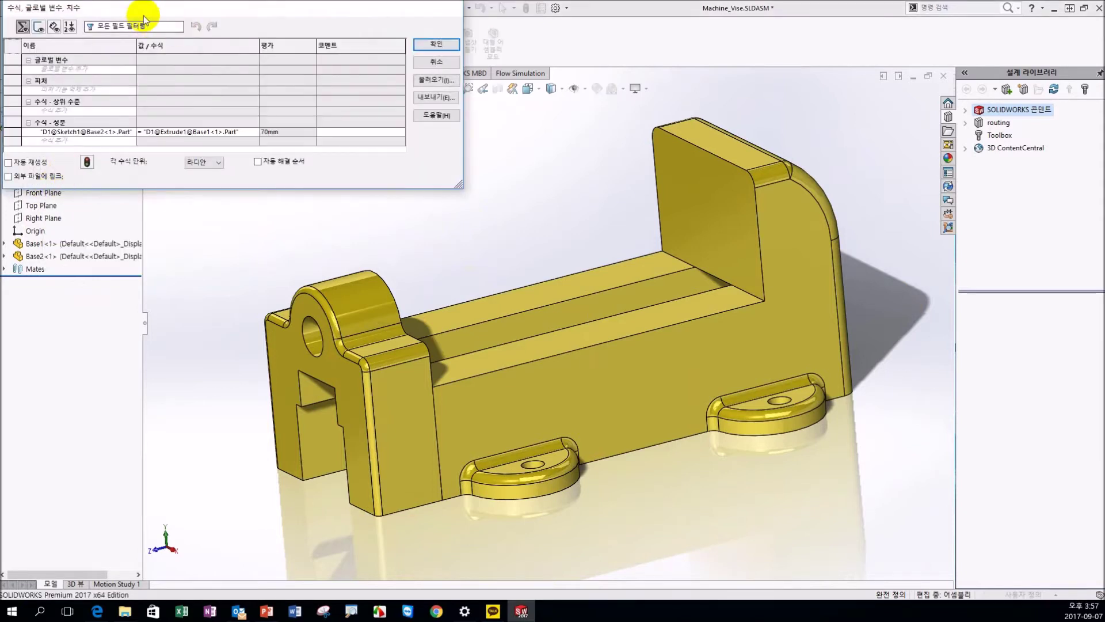
{"action": "left_click_drag", "start_coordinate": [143, 14], "coordinate": [180, 25]}
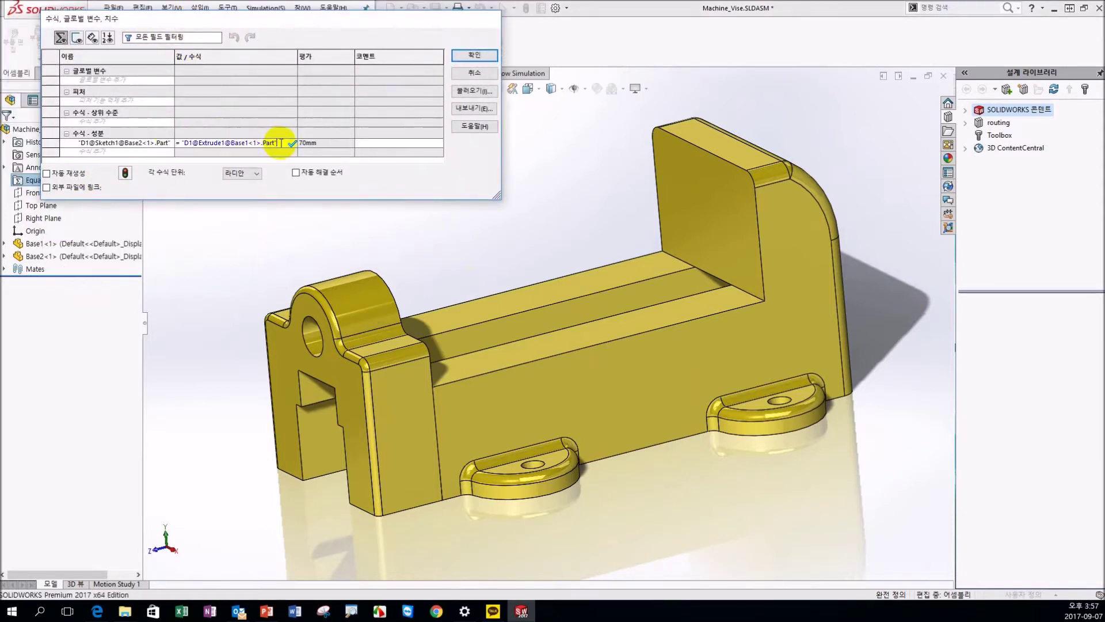
{"action": "left_click", "coordinate": [100, 143]}
{"action": "left_click", "coordinate": [87, 143]}
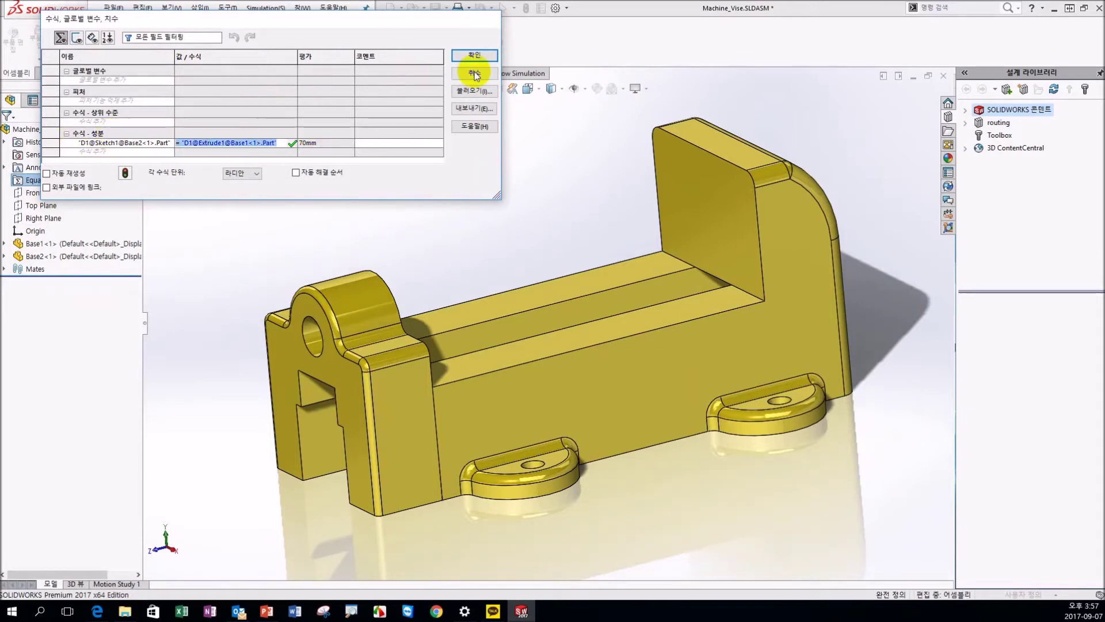
{"action": "left_click", "coordinate": [474, 71]}
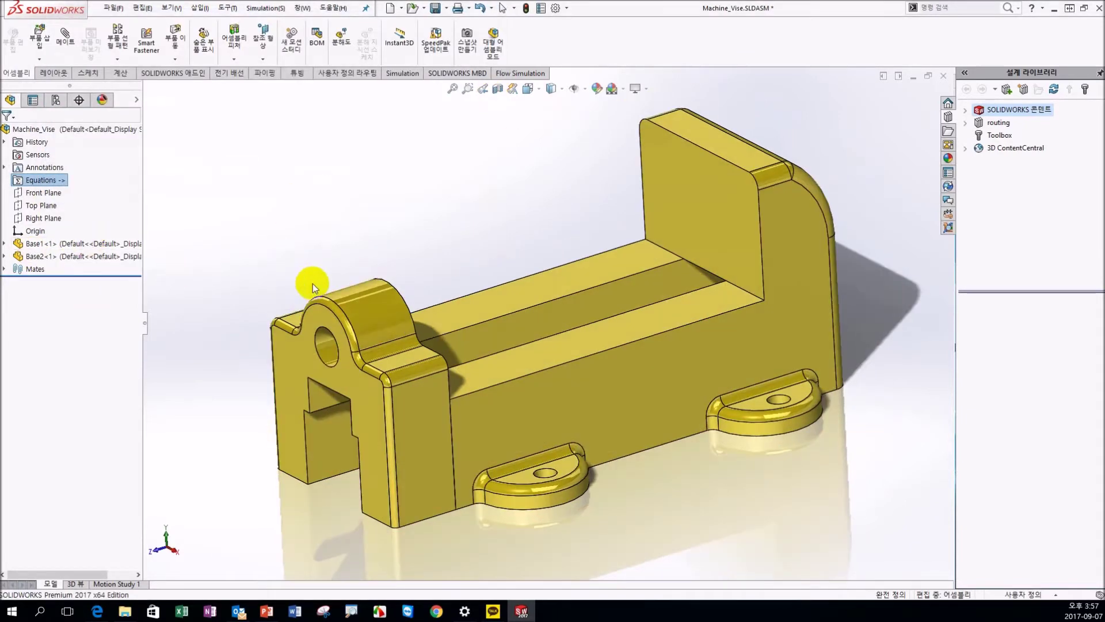
- Display the Base1 and Base2 dimensions with the whole vise fitted in view
{"action": "double_click", "coordinate": [648, 400]}
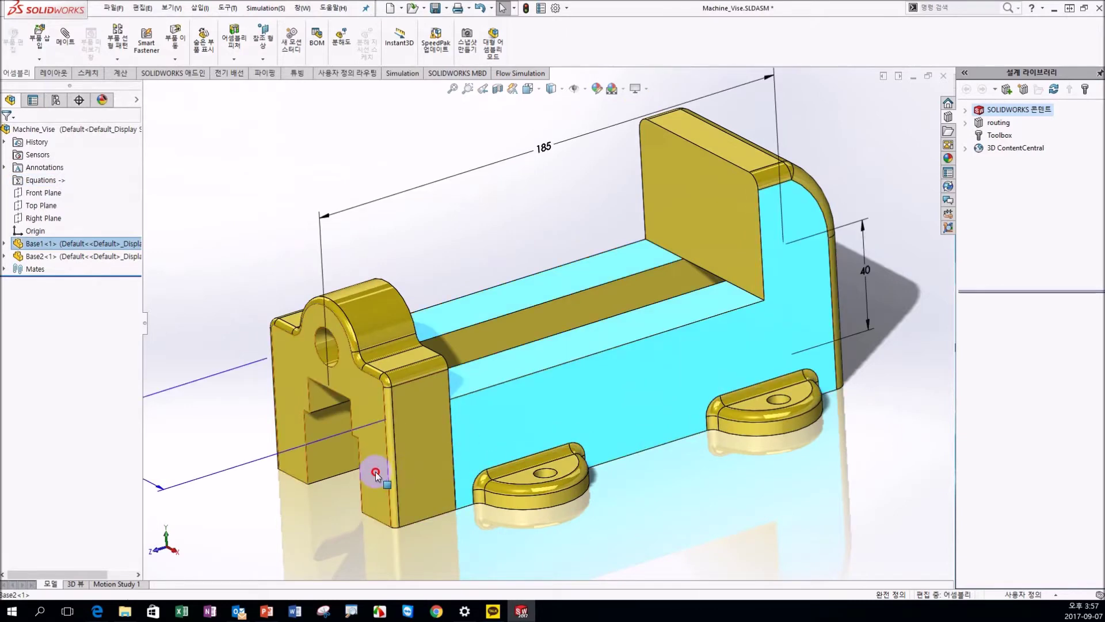
{"action": "double_click", "coordinate": [375, 472]}
{"action": "scroll", "coordinate": [415, 476], "scroll_direction": "down", "scroll_amount": 3}
{"action": "key", "text": "f"}
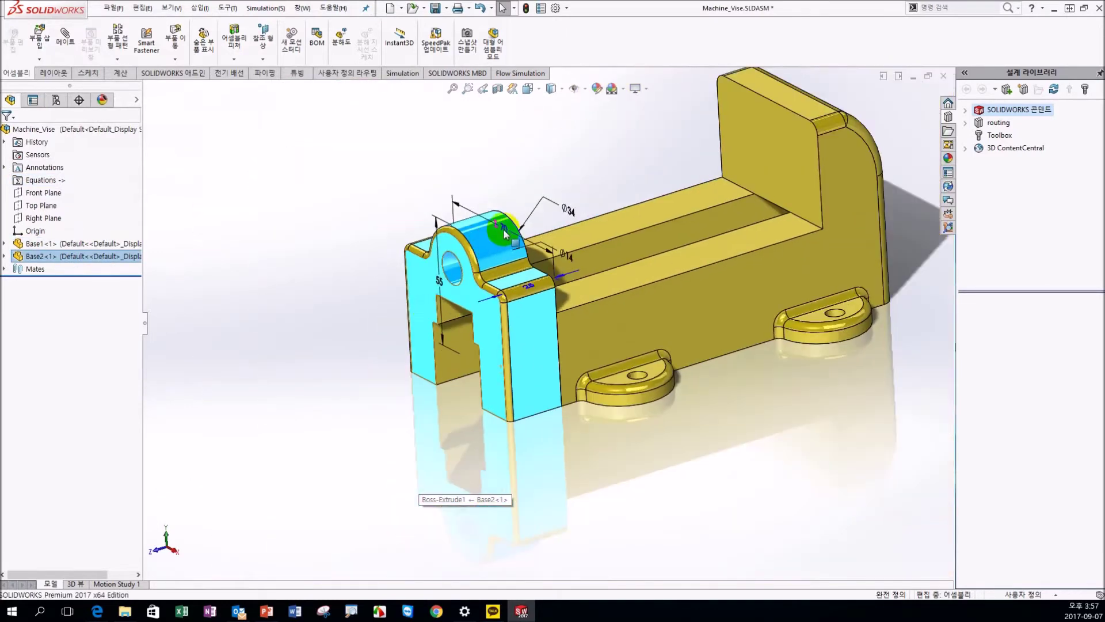
{"action": "left_click_drag", "start_coordinate": [506, 231], "coordinate": [508, 176]}
{"action": "left_click", "coordinate": [505, 182]}
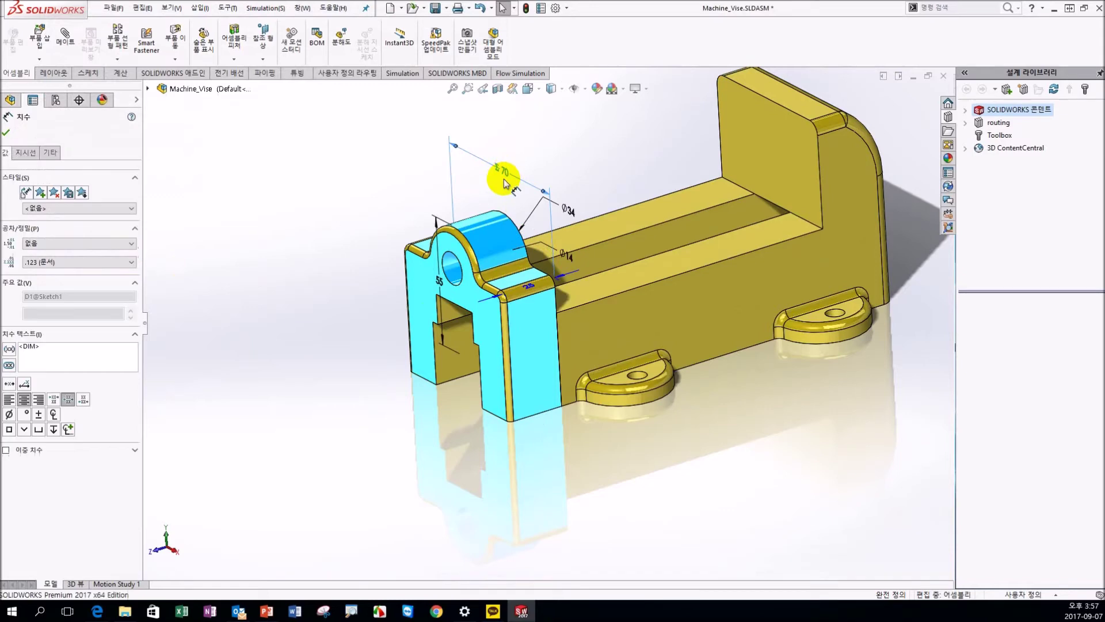
{"action": "left_click", "coordinate": [712, 345]}
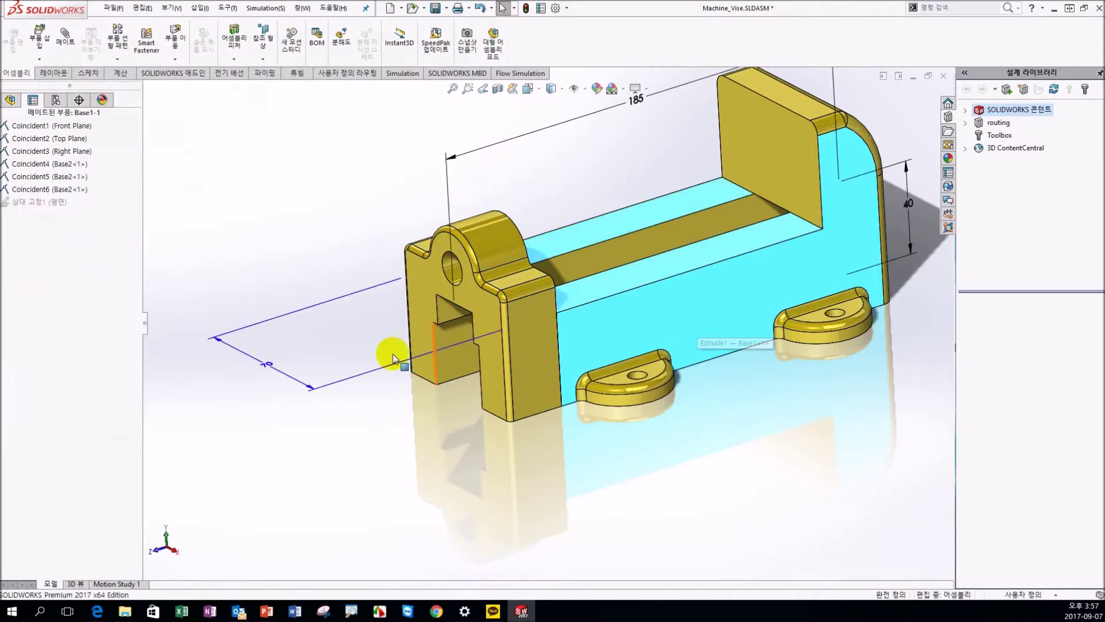
{"action": "left_click", "coordinate": [208, 190]}
{"action": "left_click", "coordinate": [559, 320]}
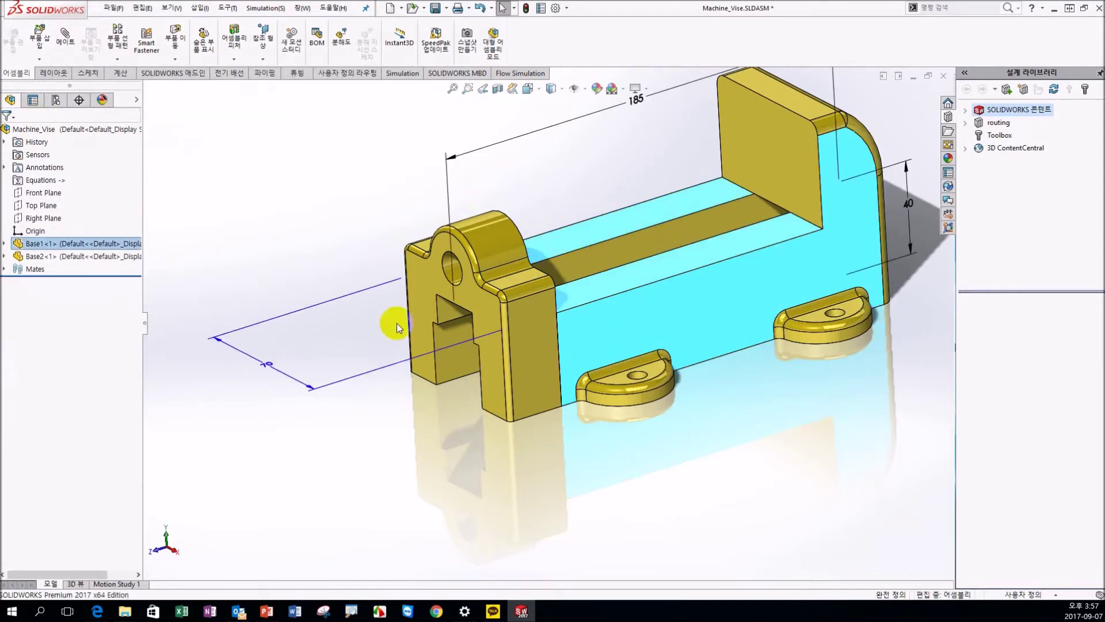
- Change the base's 70 mm extrusion depth to 100 and rebuild the assembly
{"action": "double_click", "coordinate": [259, 364]}
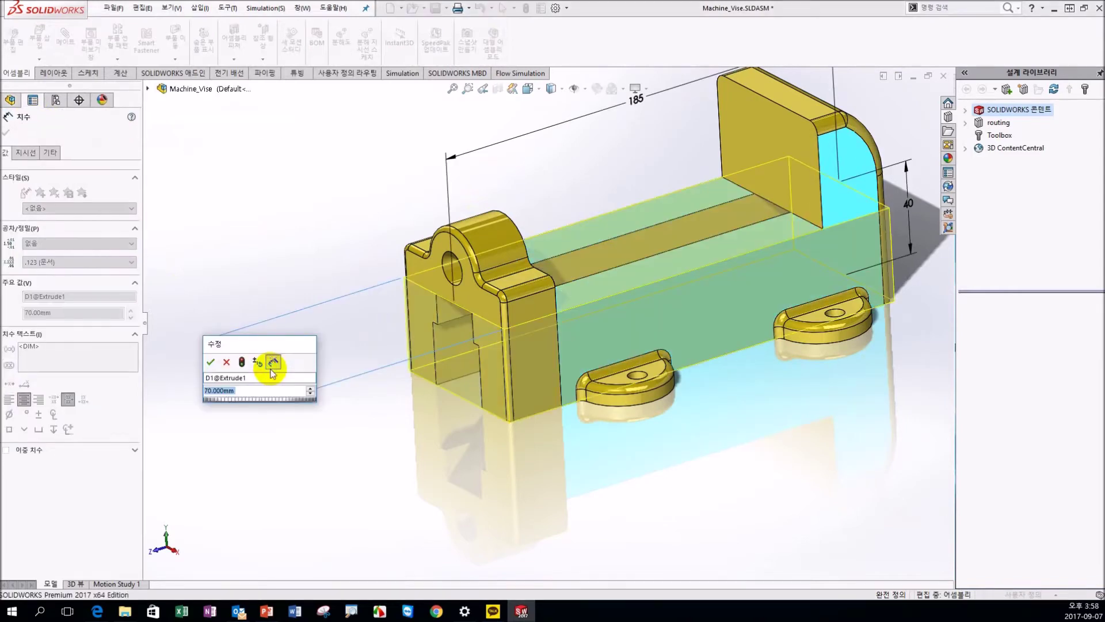
{"action": "type", "text": "100"}
{"action": "key", "text": "Return"}
{"action": "left_click", "coordinate": [279, 249]}
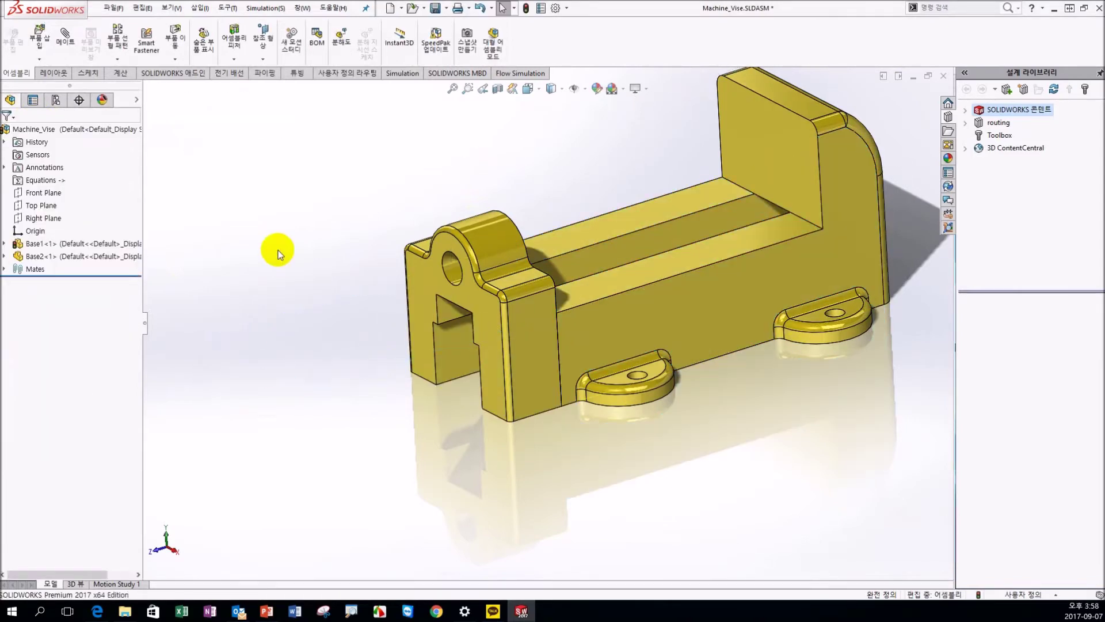
{"action": "left_click", "coordinate": [505, 338]}
- Recheck the base depth dimension, which still reads 70 mm
{"action": "left_click", "coordinate": [426, 395]}
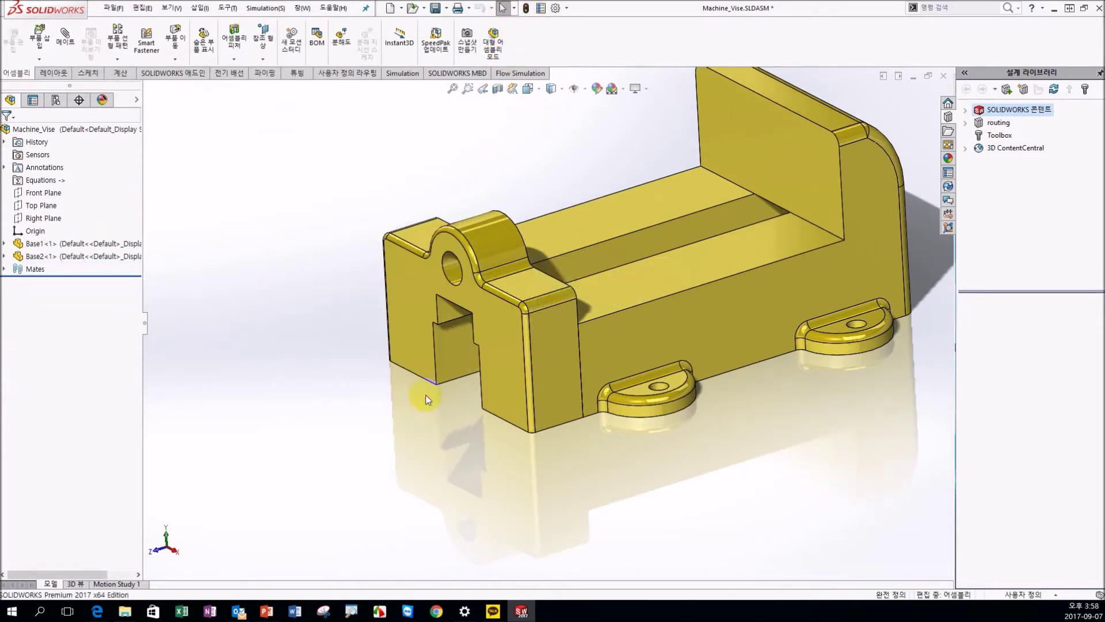
{"action": "double_click", "coordinate": [699, 350]}
{"action": "double_click", "coordinate": [270, 365]}
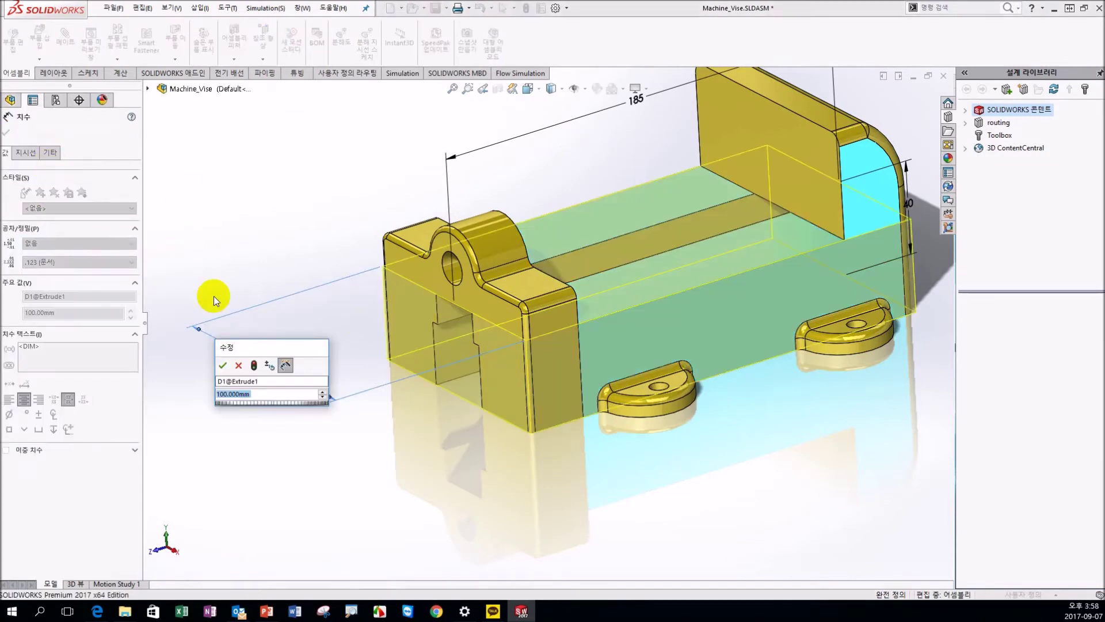
{"action": "type", "text": "70"}
{"action": "key", "text": "Return"}
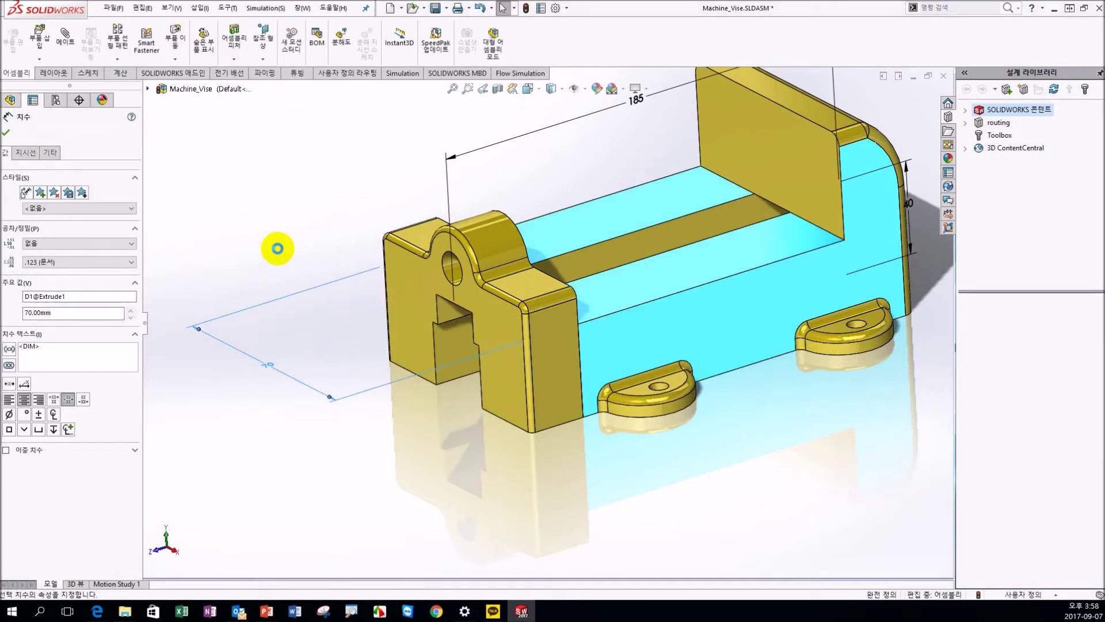
{"action": "left_click", "coordinate": [223, 96]}
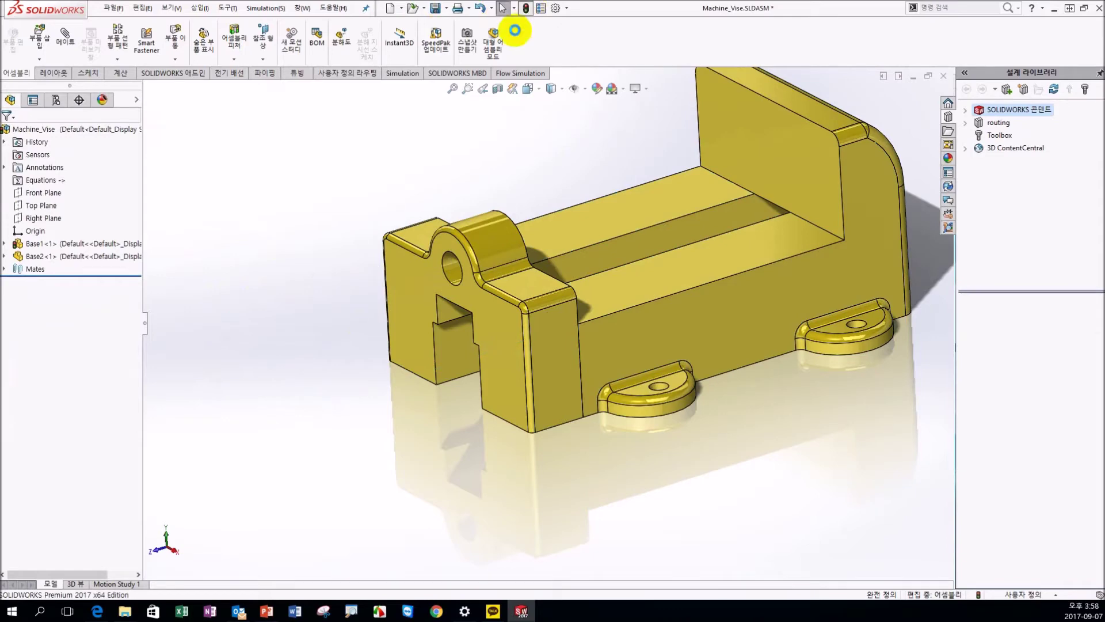
- Orient the vise to Isometric view and right-click Base1 in the FeatureManager tree
{"action": "scroll", "coordinate": [439, 264], "scroll_direction": "up", "scroll_amount": 1}
{"action": "scroll", "coordinate": [530, 311], "scroll_direction": "down", "scroll_amount": 3}
{"action": "scroll", "coordinate": [576, 288], "scroll_direction": "up", "scroll_amount": 5}
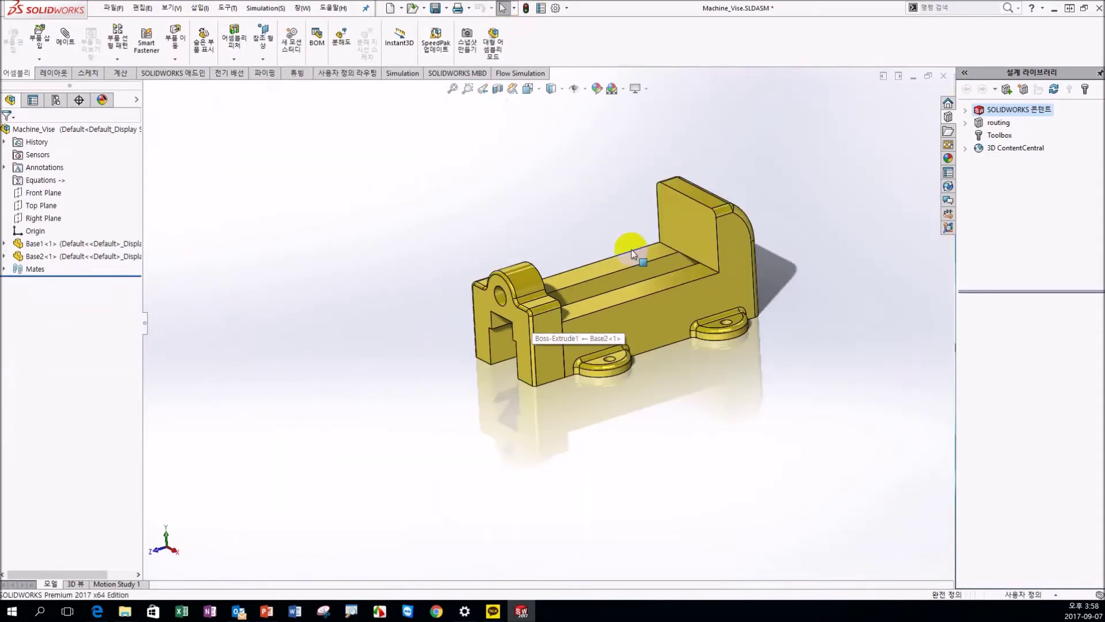
{"action": "middle_click_drag", "start_coordinate": [614, 276], "coordinate": [596, 222]}
{"action": "key", "text": "space"}
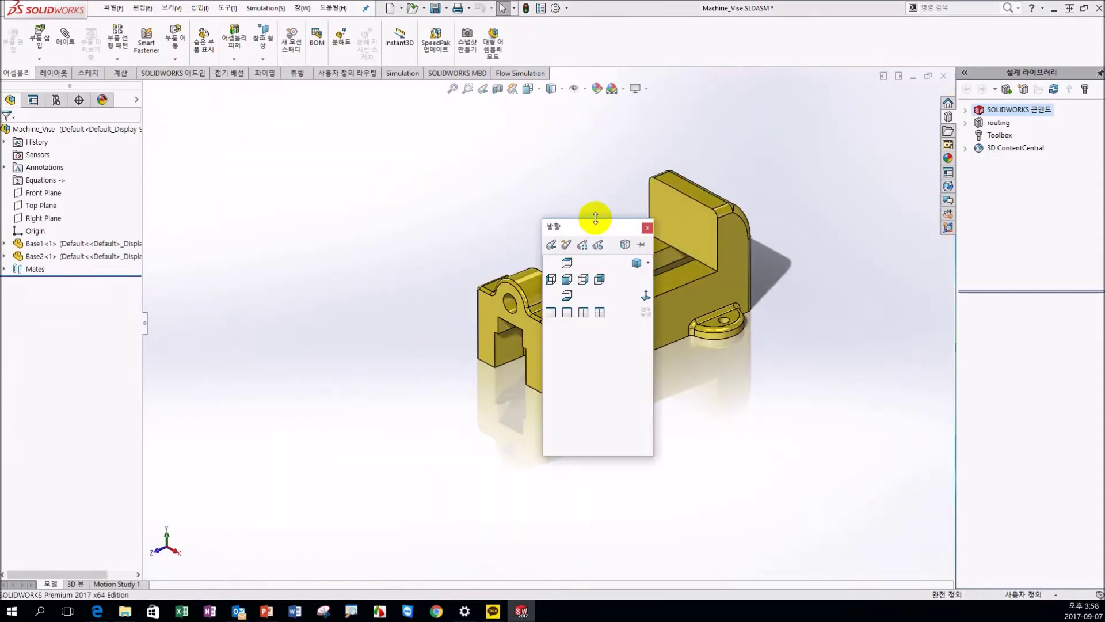
{"action": "left_click", "coordinate": [635, 262]}
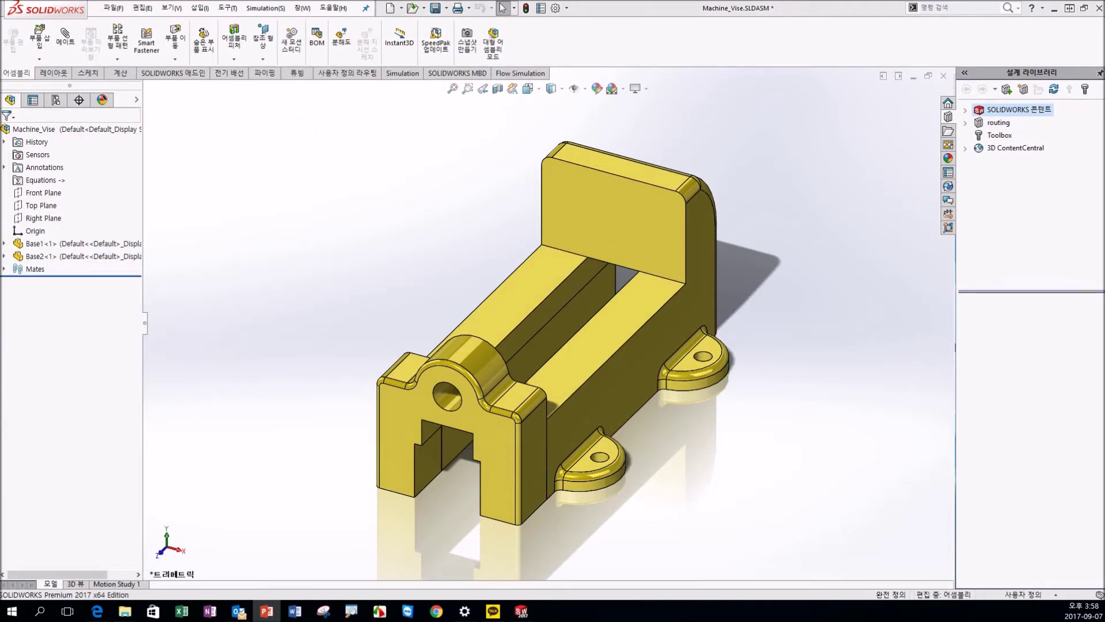
{"action": "right_click", "coordinate": [85, 244]}
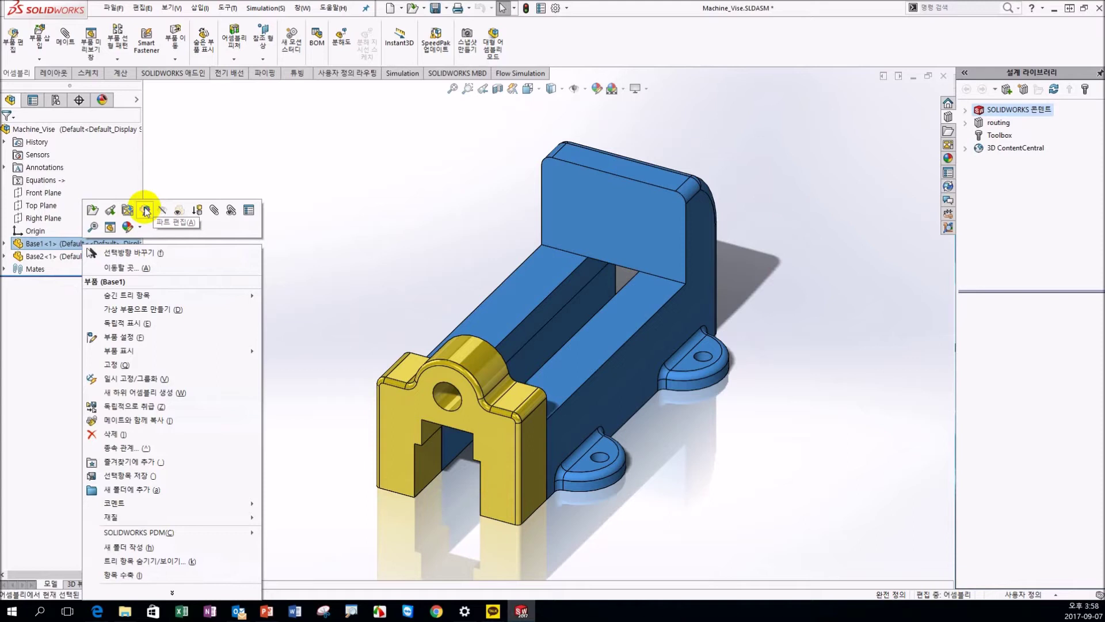
- Edit Base1 in place within Machine_Vise, with Base2 greyed out
{"action": "left_click", "coordinate": [145, 212]}
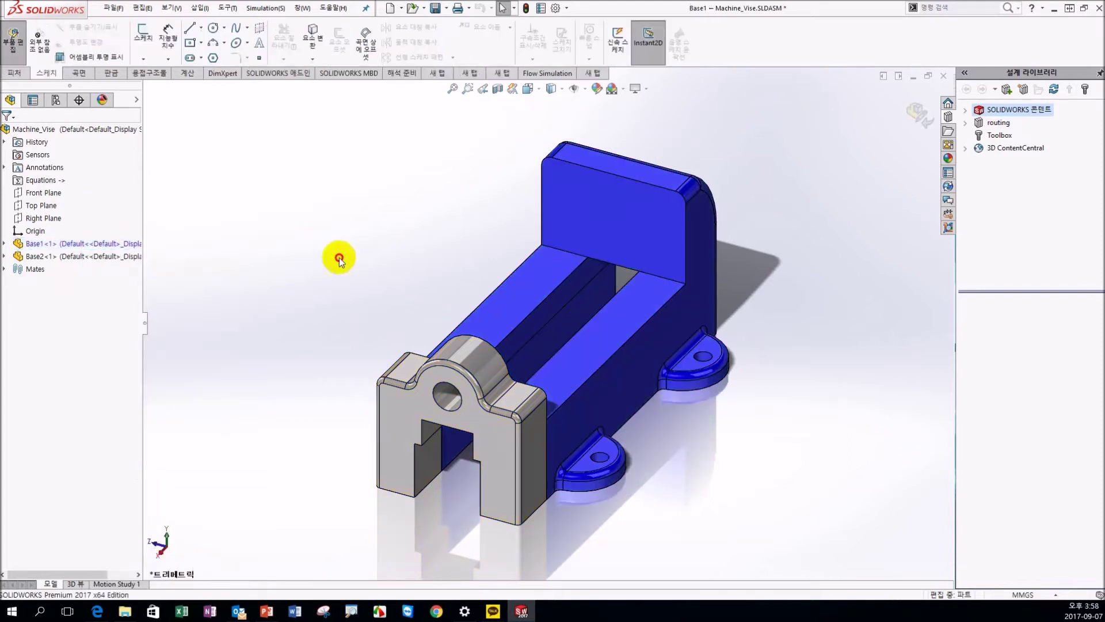
{"action": "left_click", "coordinate": [529, 89]}
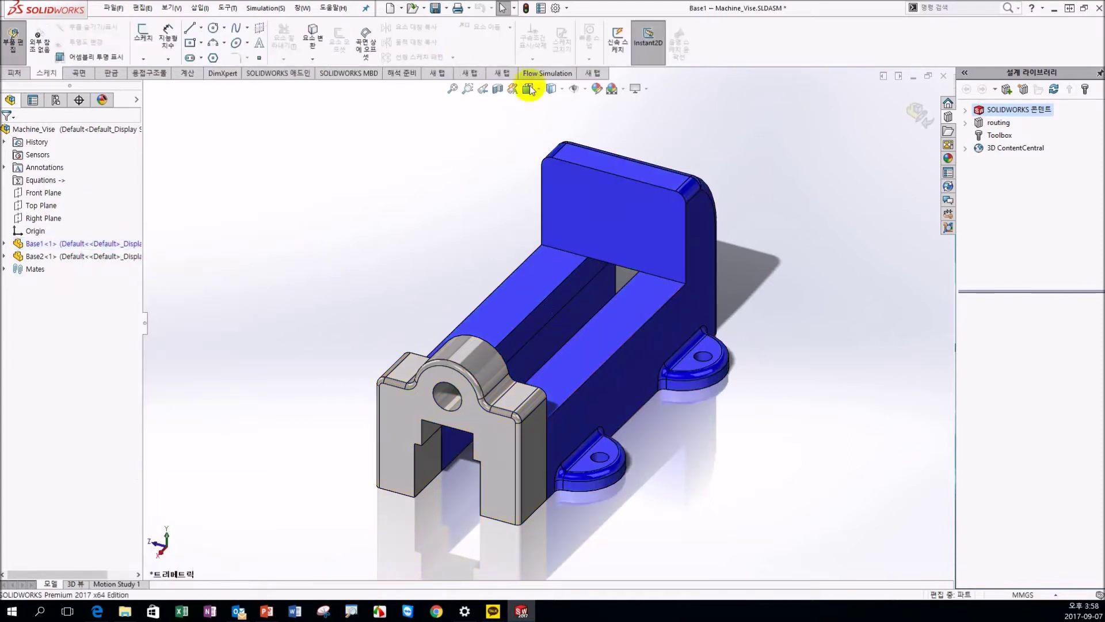
- Uncheck 'Use specified color when editing part in assembly' in System Options > Colors
{"action": "left_click", "coordinate": [565, 9]}
{"action": "key", "text": "Escape"}
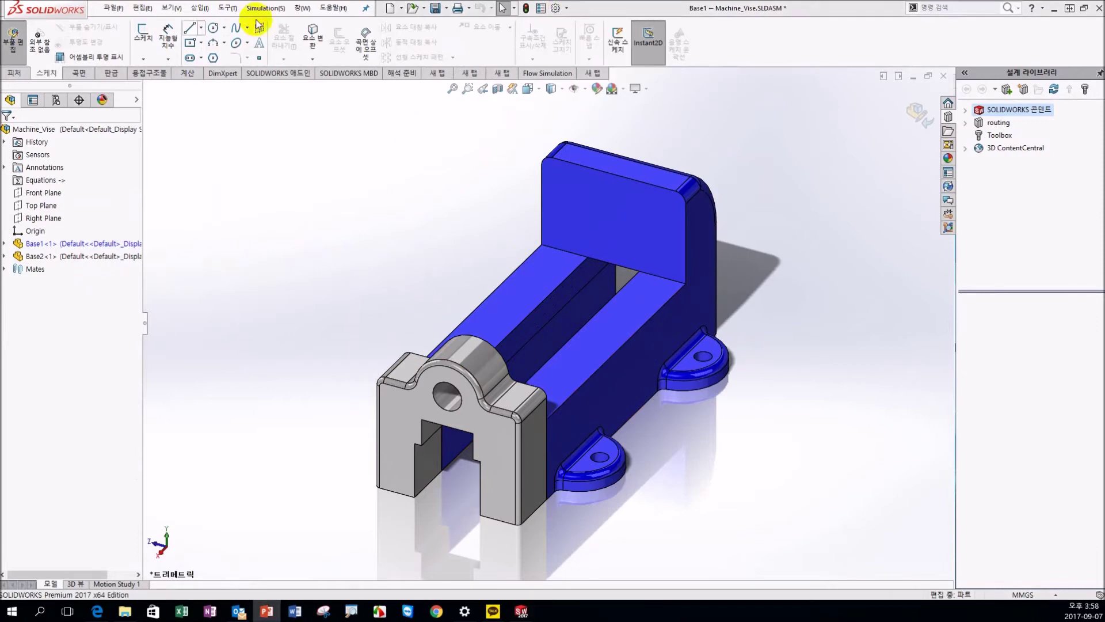
{"action": "left_click", "coordinate": [567, 8]}
{"action": "left_click", "coordinate": [572, 20]}
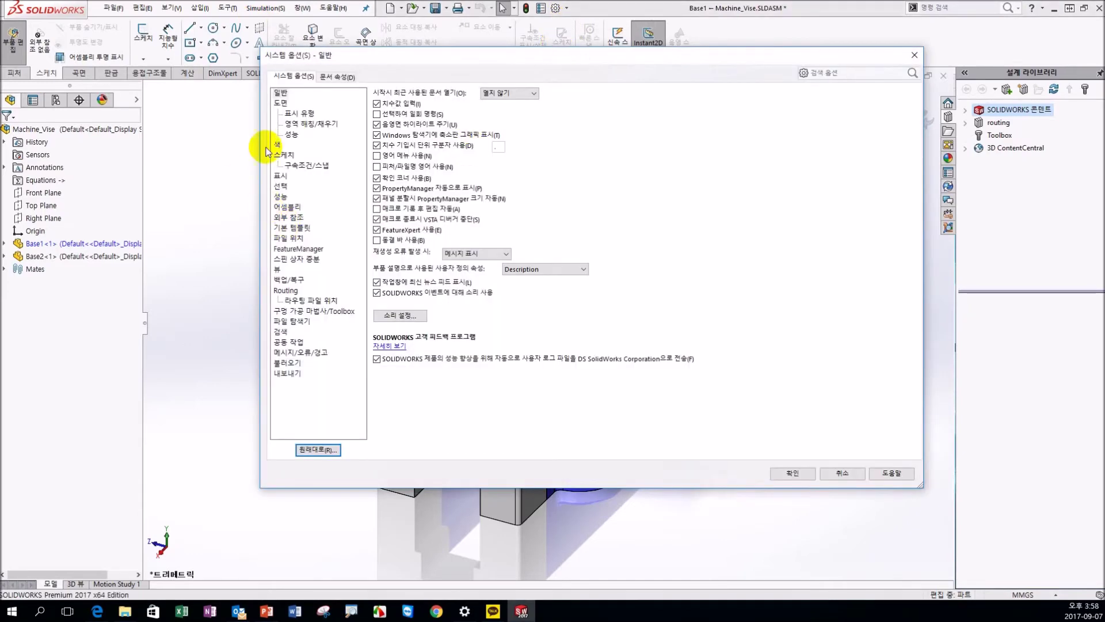
{"action": "left_click", "coordinate": [277, 145]}
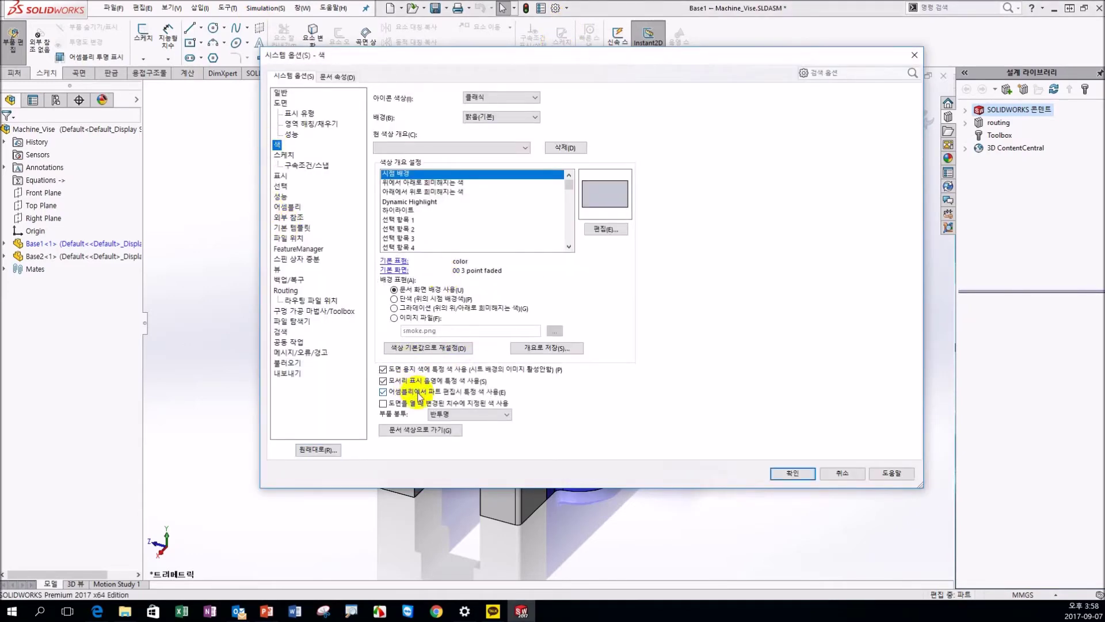
{"action": "left_click", "coordinate": [465, 395]}
{"action": "left_click", "coordinate": [793, 473]}
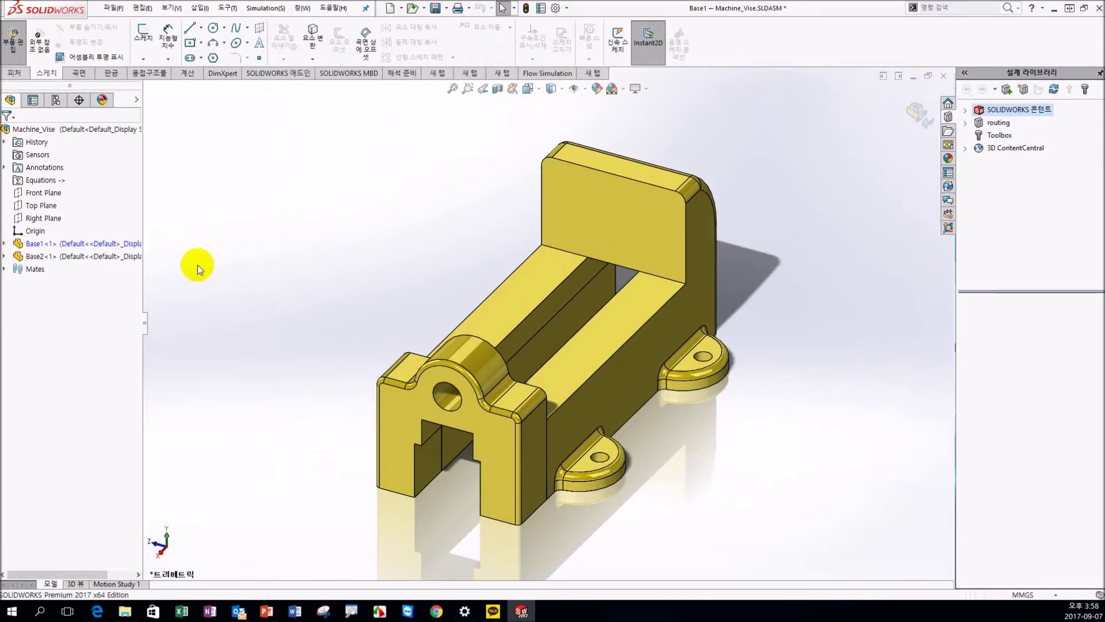
{"action": "left_click", "coordinate": [91, 56]}
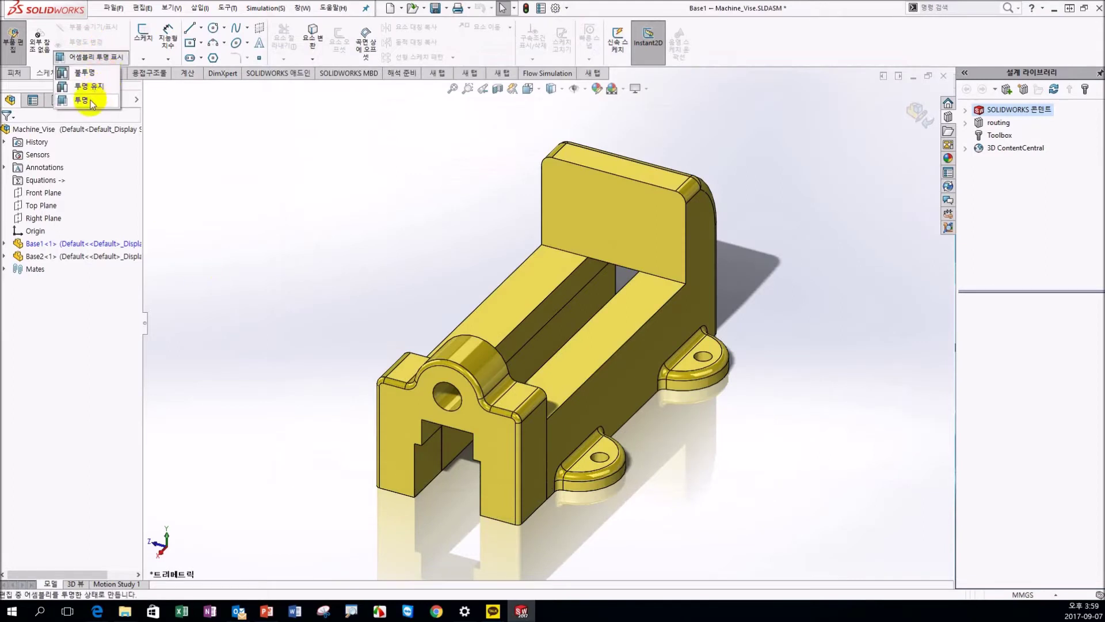
{"action": "left_click", "coordinate": [92, 87]}
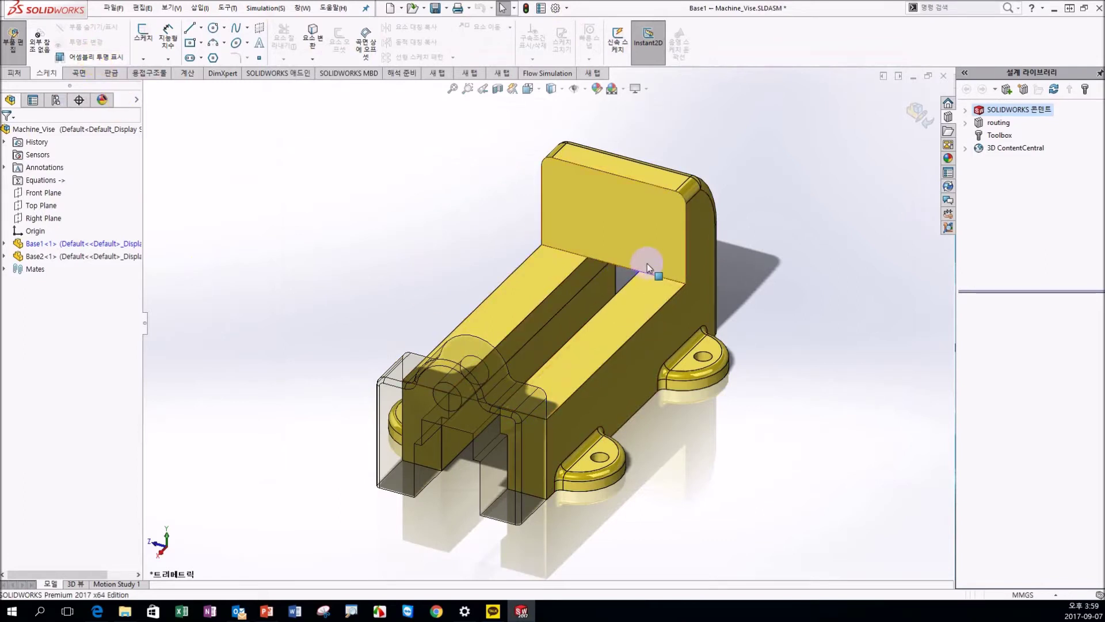
{"action": "left_click", "coordinate": [384, 441]}
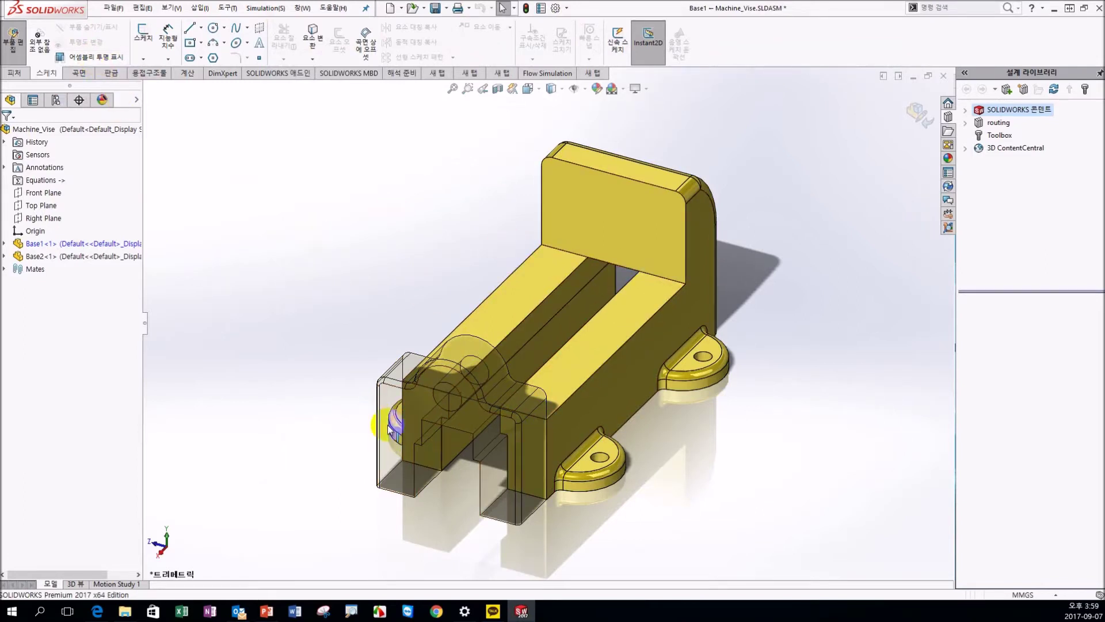
{"action": "left_click", "coordinate": [279, 501]}
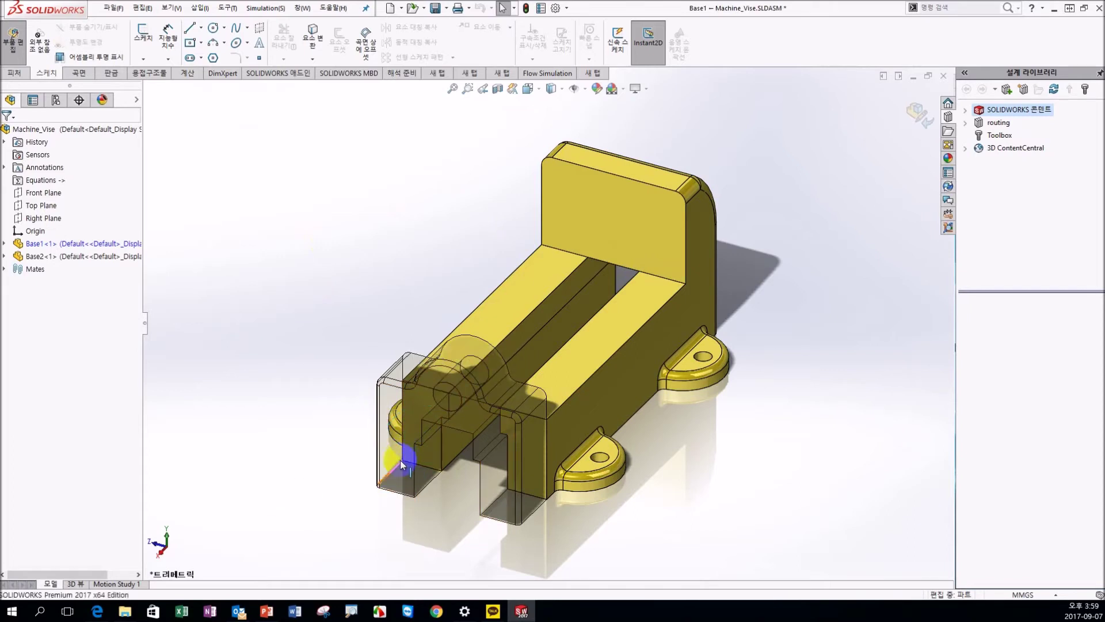
{"action": "left_click", "coordinate": [400, 483]}
{"action": "left_click", "coordinate": [247, 441]}
{"action": "left_click", "coordinate": [385, 469]}
{"action": "left_click", "coordinate": [262, 472]}
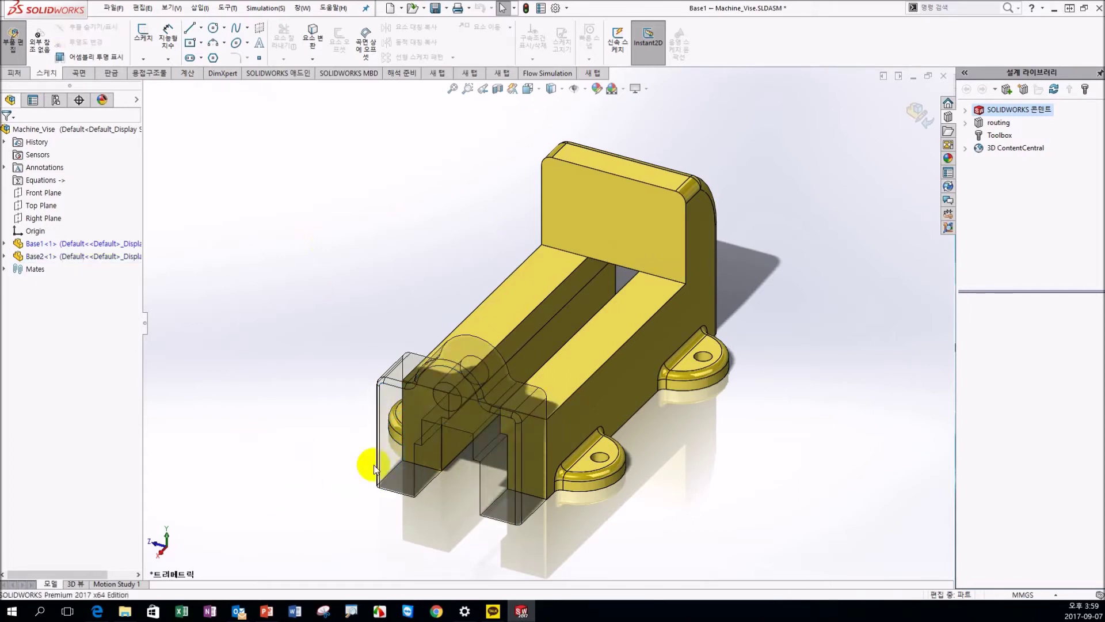
{"action": "left_click", "coordinate": [403, 440]}
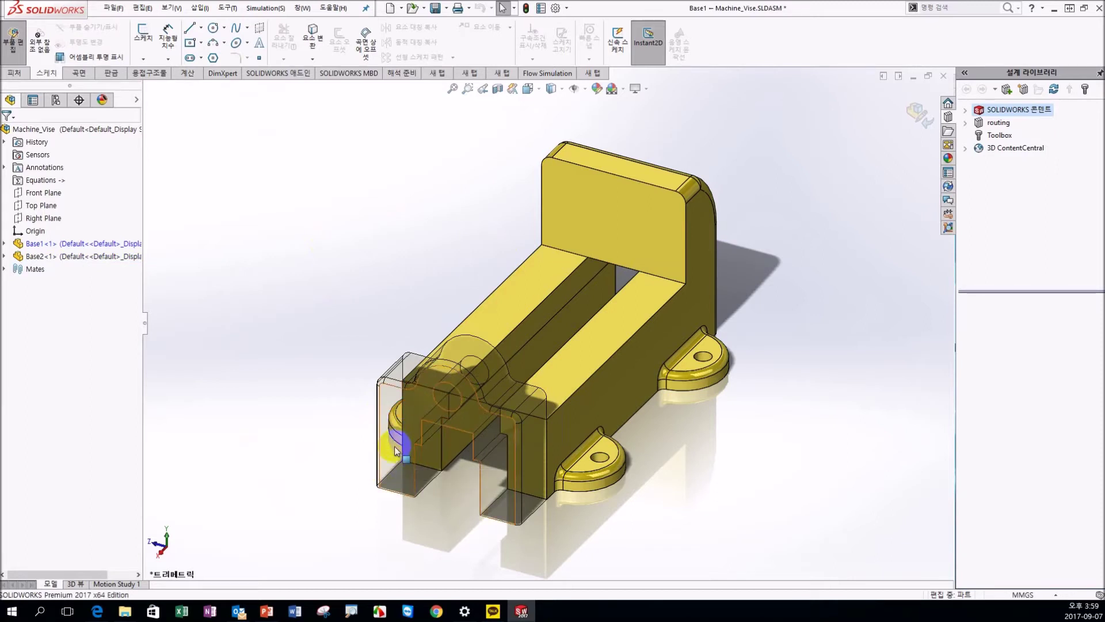
{"action": "left_click", "coordinate": [81, 57]}
{"action": "left_click", "coordinate": [90, 91]}
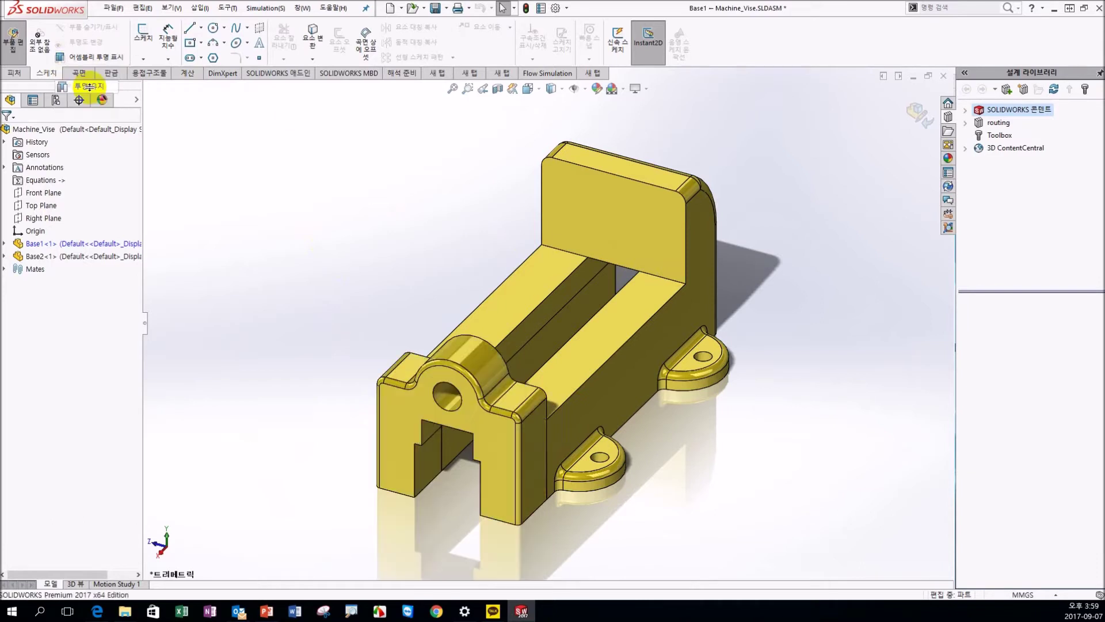
{"action": "left_click", "coordinate": [95, 57]}
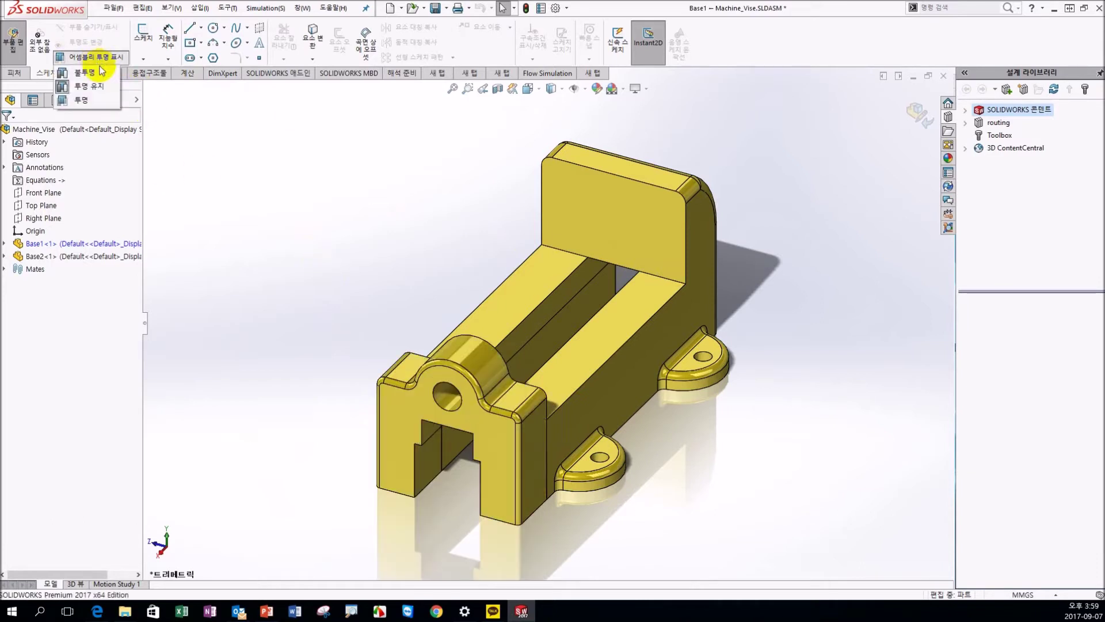
{"action": "left_click", "coordinate": [95, 72]}
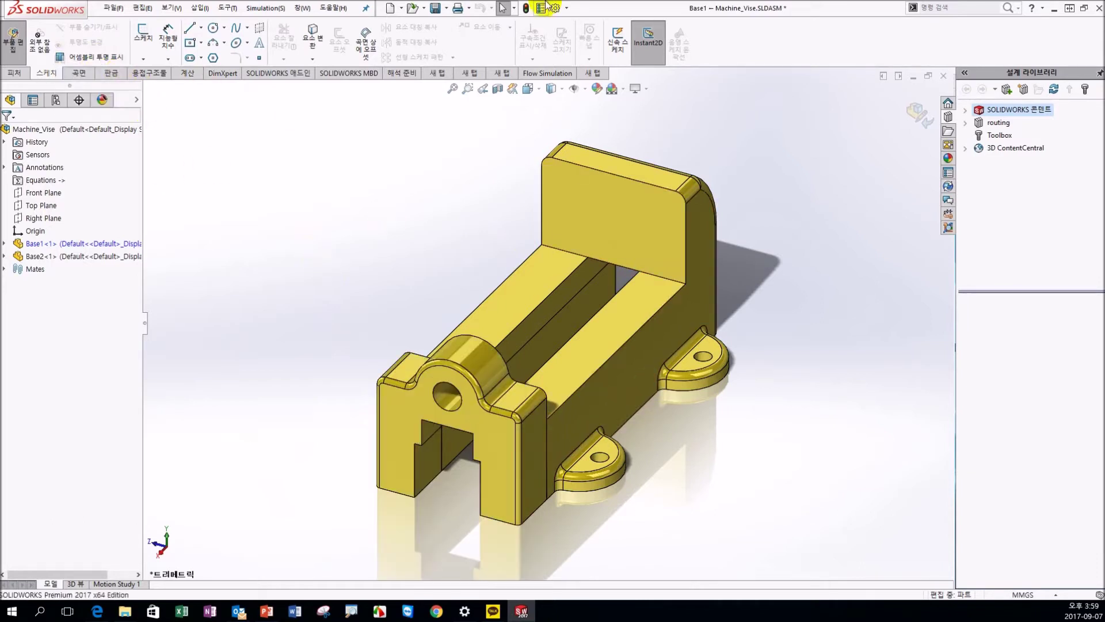
{"action": "left_click_drag", "start_coordinate": [530, 407], "coordinate": [580, 394]}
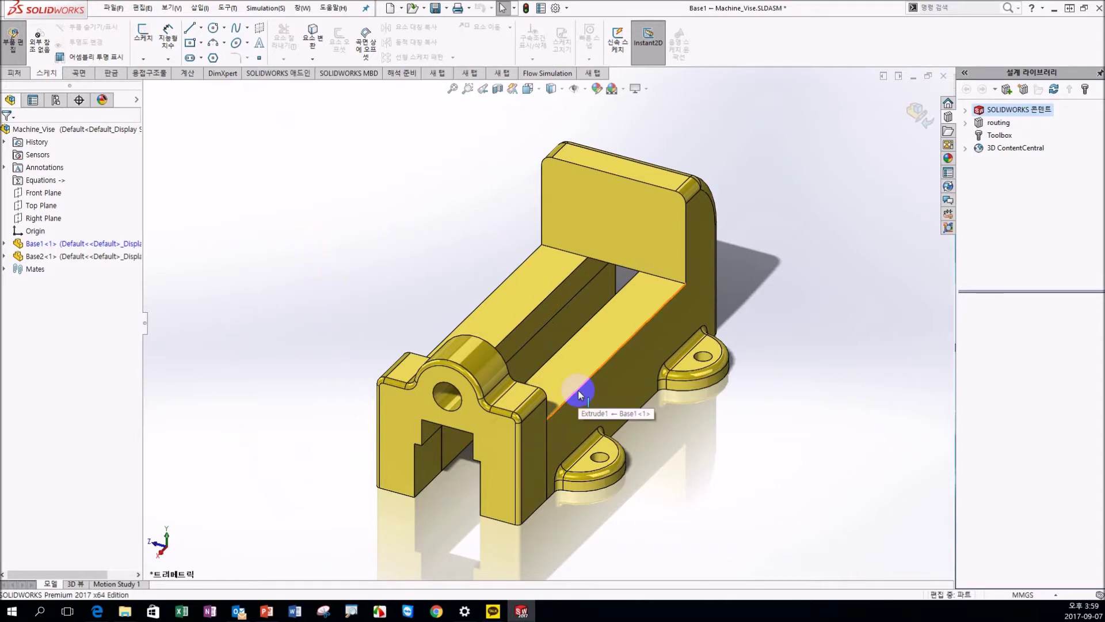
- Return to the System Options Colors page and confirm, showing Base1 in blue again
{"action": "left_click", "coordinate": [74, 243]}
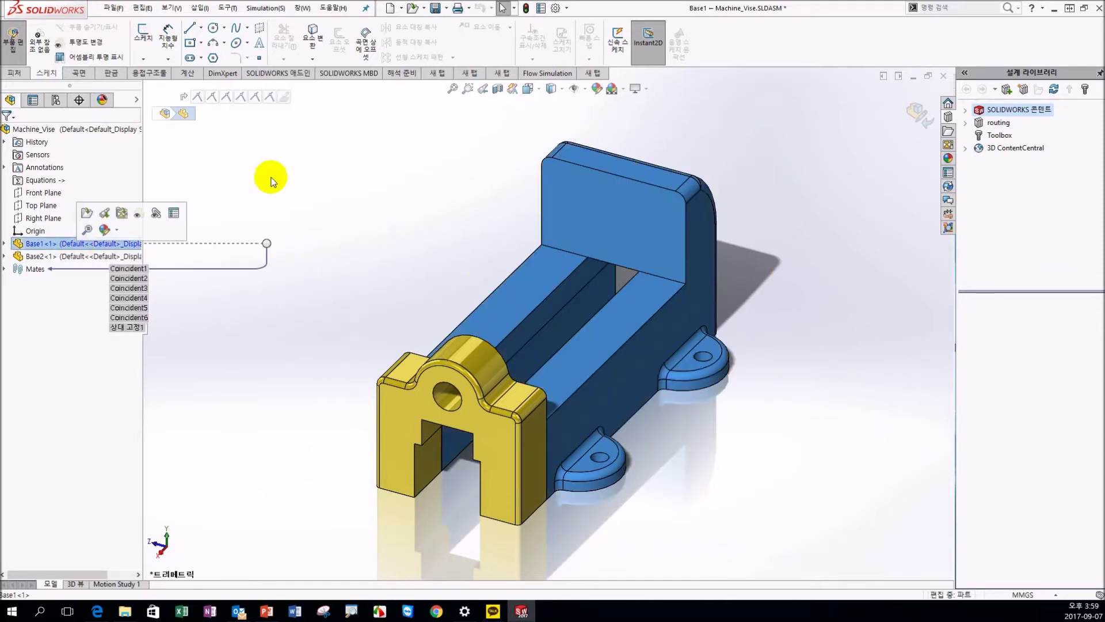
{"action": "left_click", "coordinate": [271, 180]}
{"action": "left_click", "coordinate": [568, 8]}
{"action": "left_click", "coordinate": [848, 238]}
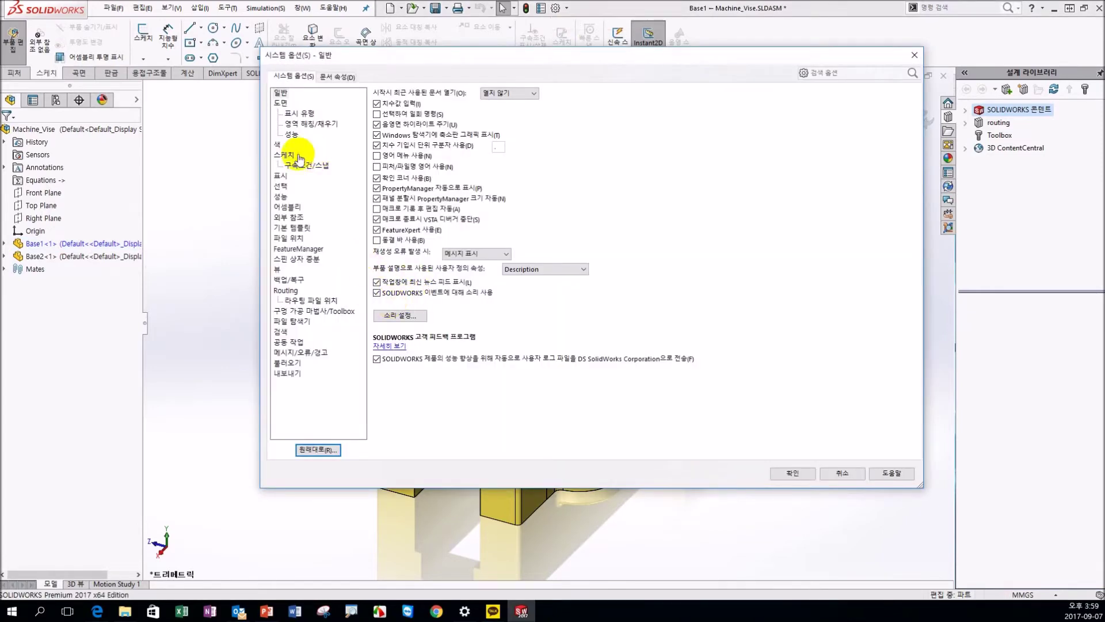
{"action": "left_click", "coordinate": [277, 144]}
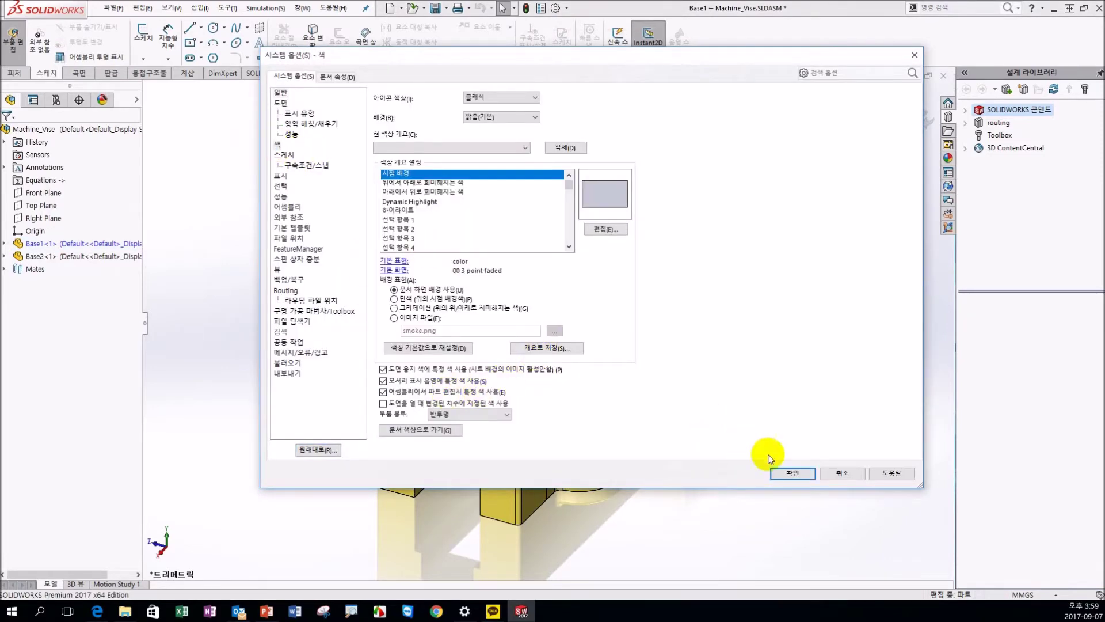
{"action": "left_click", "coordinate": [792, 473]}
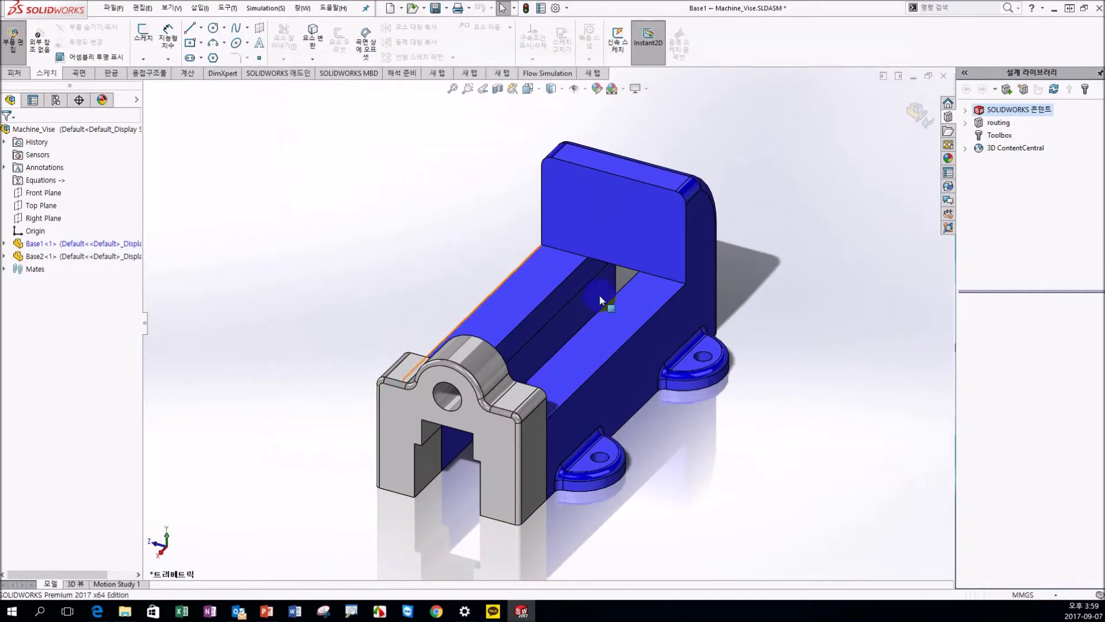
{"action": "left_click", "coordinate": [98, 57]}
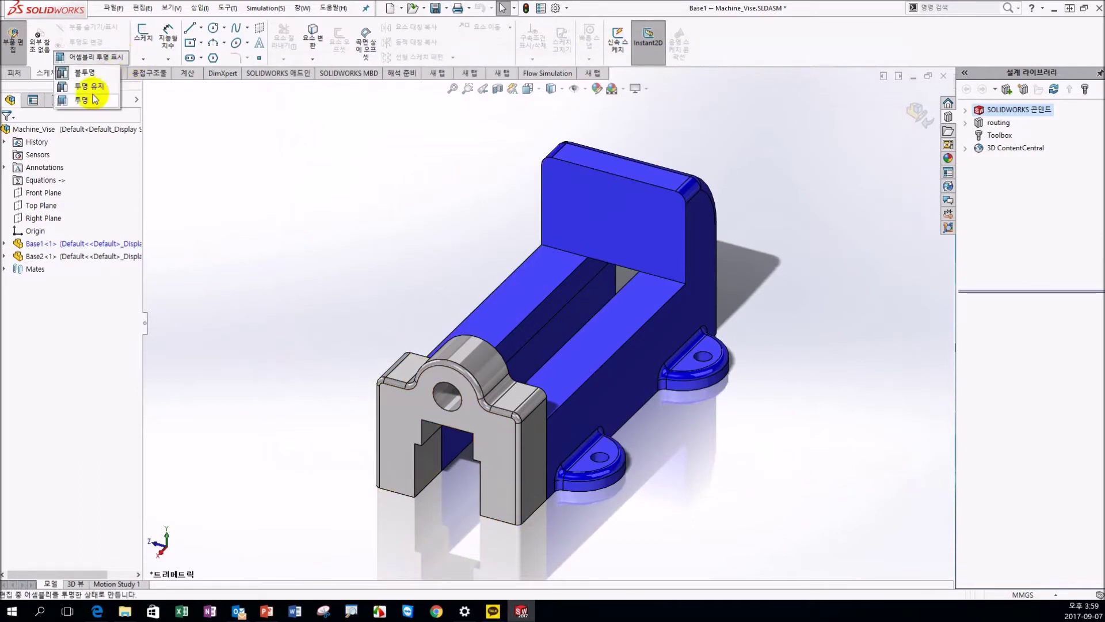
{"action": "left_click", "coordinate": [86, 106]}
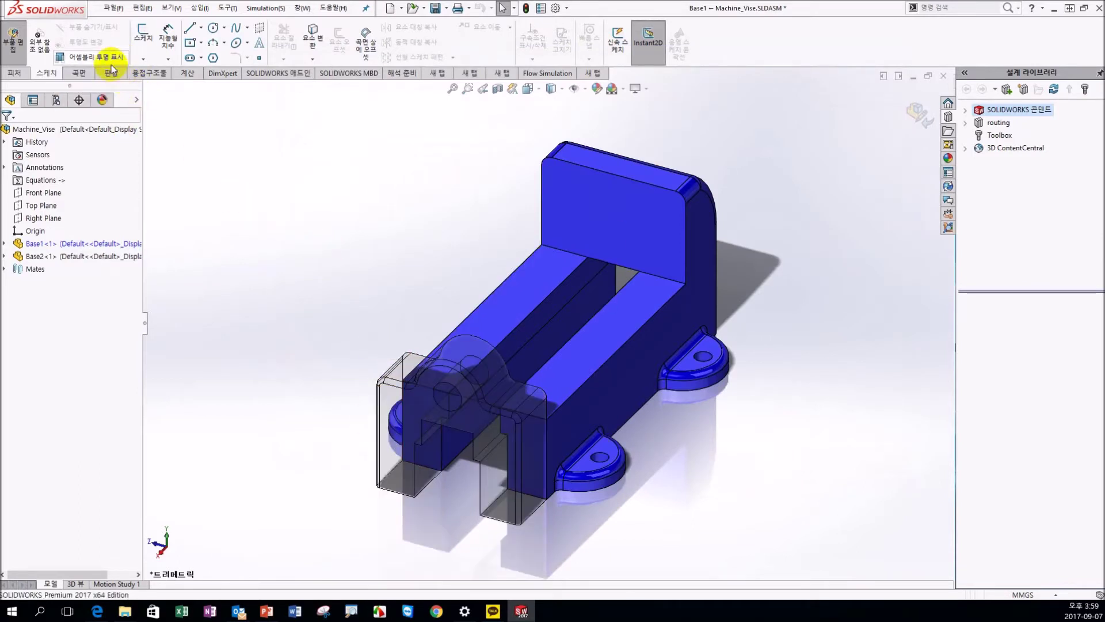
{"action": "left_click", "coordinate": [95, 57]}
{"action": "left_click", "coordinate": [98, 78]}
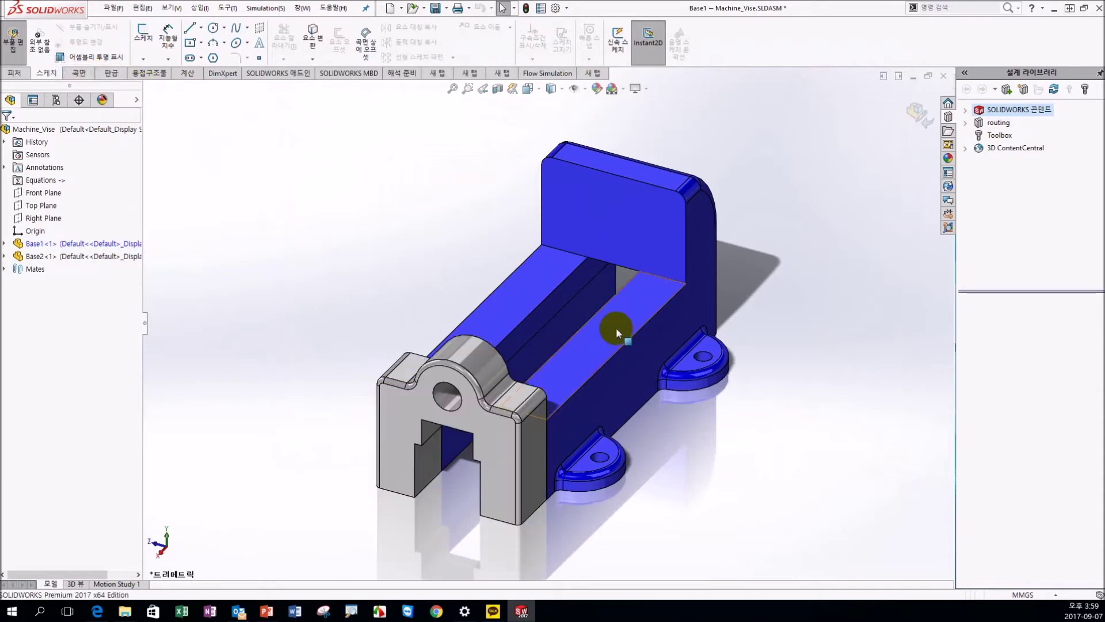
{"action": "mouse_move", "coordinate": [328, 309]}
{"action": "middle_mouse_down"}
{"action": "mouse_move", "coordinate": [322, 220]}
{"action": "mouse_move", "coordinate": [250, 266]}
{"action": "mouse_move", "coordinate": [301, 217]}
{"action": "mouse_move", "coordinate": [395, 215]}
{"action": "mouse_move", "coordinate": [292, 239]}
{"action": "middle_mouse_up"}
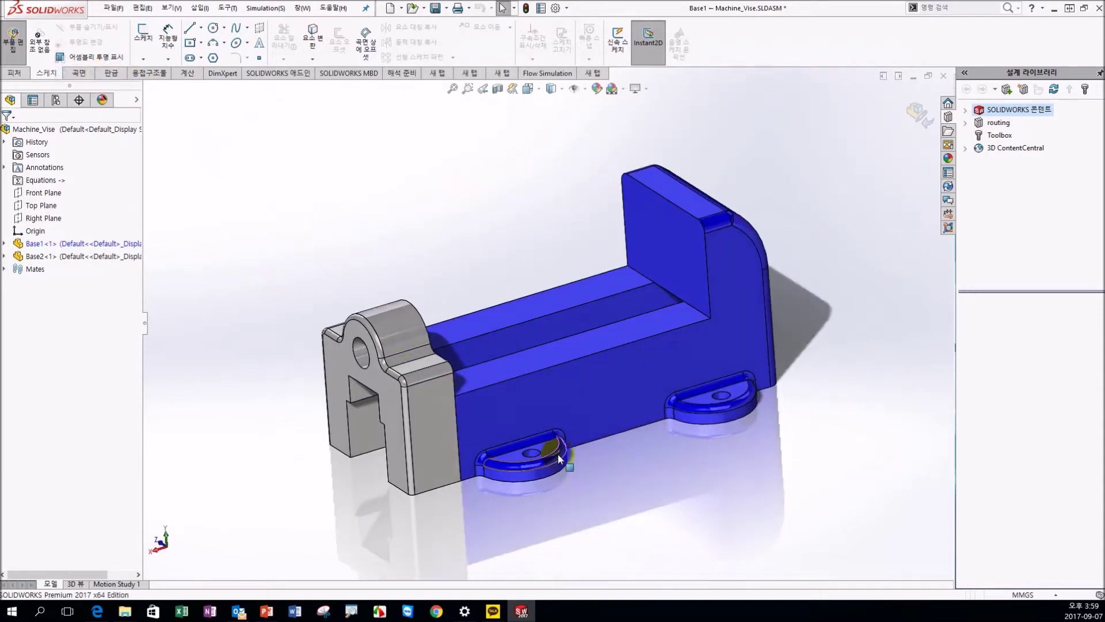
{"action": "scroll", "coordinate": [536, 395], "scroll_direction": "down", "scroll_amount": 3}
{"action": "scroll", "coordinate": [570, 444], "scroll_direction": "down", "scroll_amount": 1}
{"action": "scroll", "coordinate": [576, 446], "scroll_direction": "up", "scroll_amount": 2}
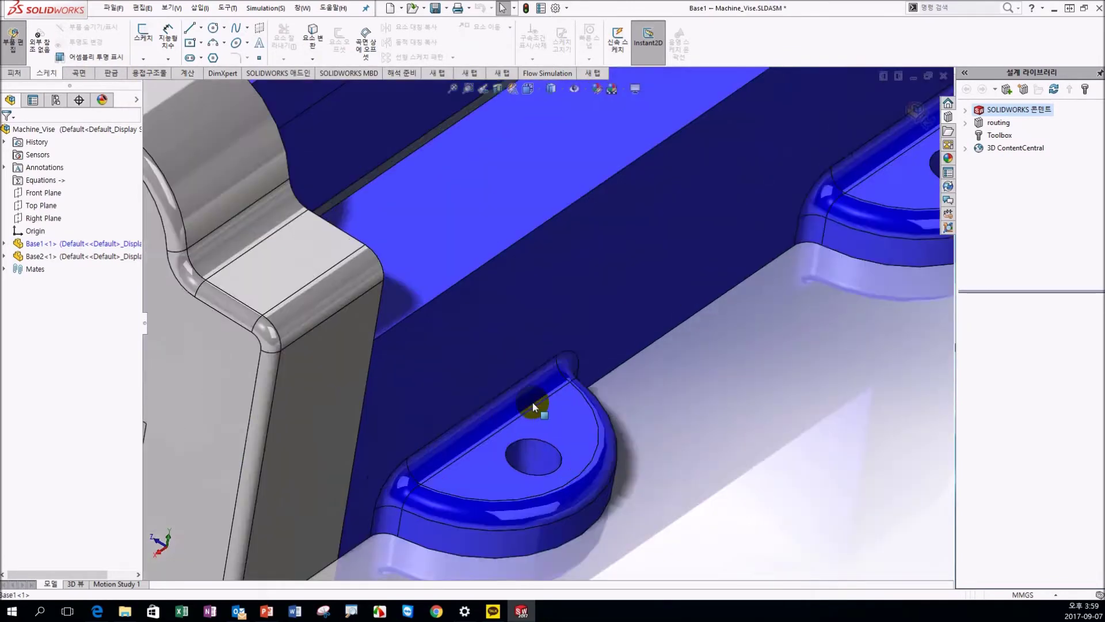
{"action": "scroll", "coordinate": [535, 401], "scroll_direction": "up", "scroll_amount": 3}
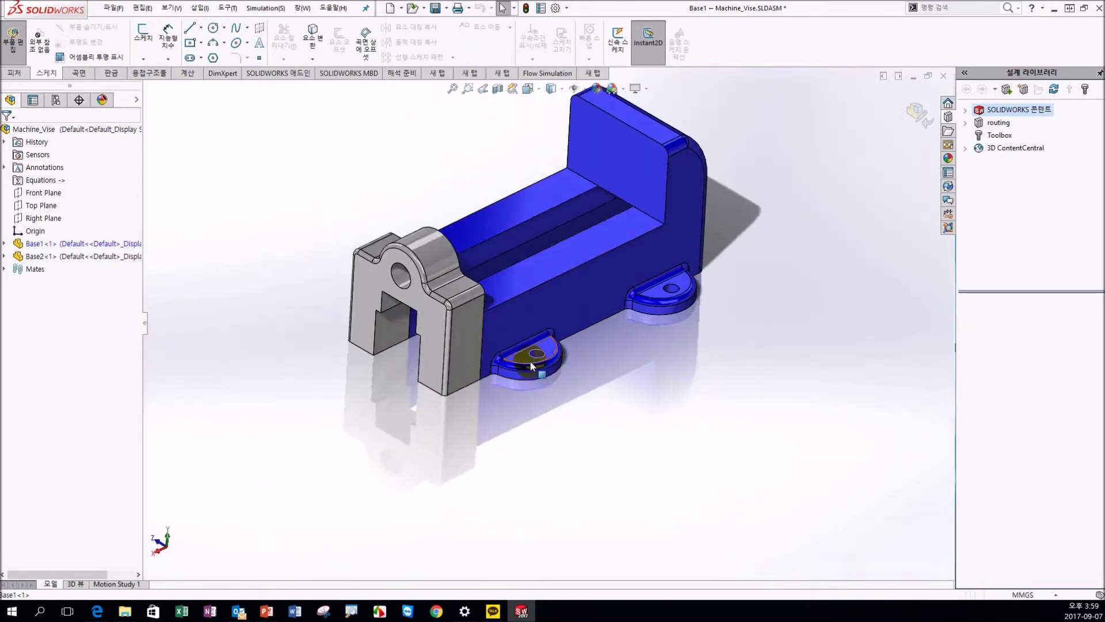
{"action": "left_click", "coordinate": [533, 371]}
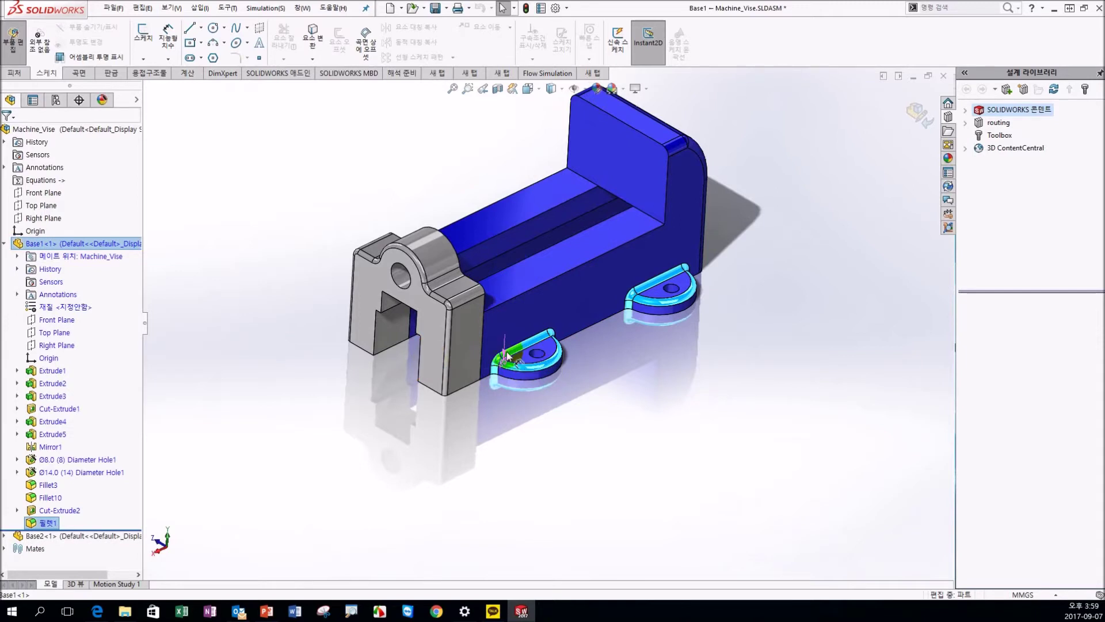
- Change the lug fillet's R3 radius dimension to 6 mm
{"action": "double_click", "coordinate": [527, 358]}
{"action": "left_click_drag", "start_coordinate": [678, 365], "coordinate": [653, 403]}
{"action": "left_click", "coordinate": [647, 399]}
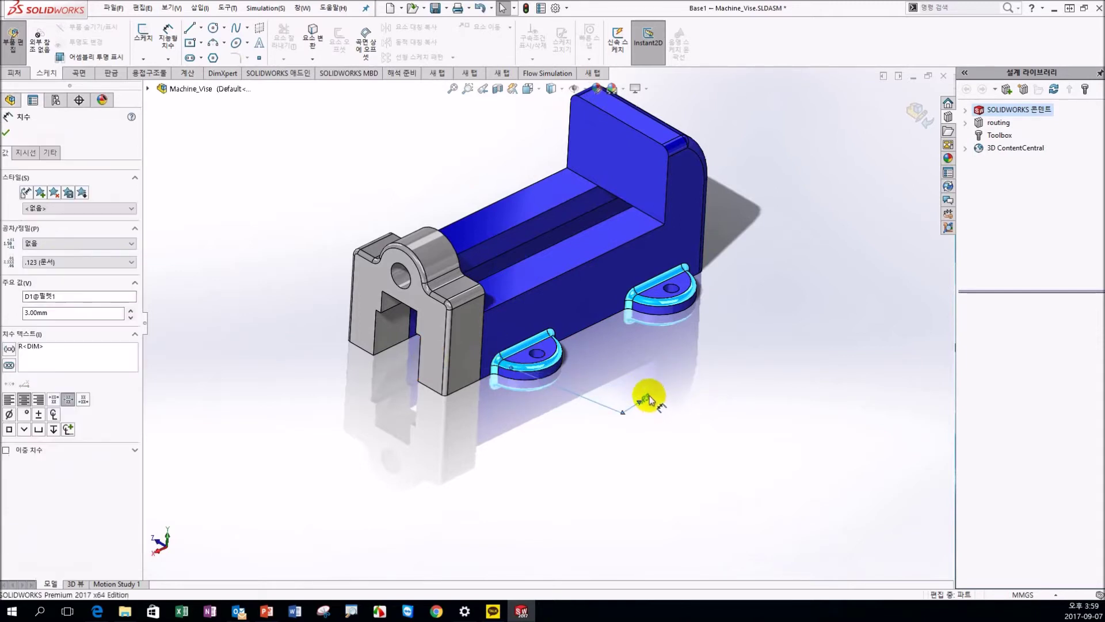
{"action": "double_click", "coordinate": [647, 395]}
{"action": "type", "text": "6"}
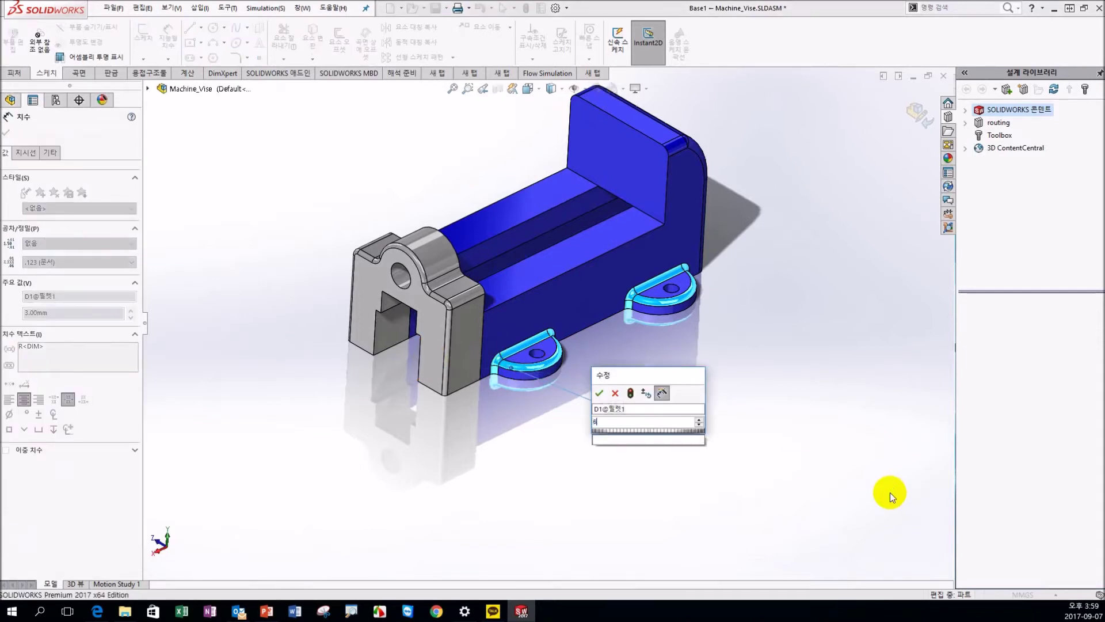
{"action": "key", "text": "Return"}
- Finish the dimension edit and rebuild the base part
{"action": "left_click", "coordinate": [902, 122]}
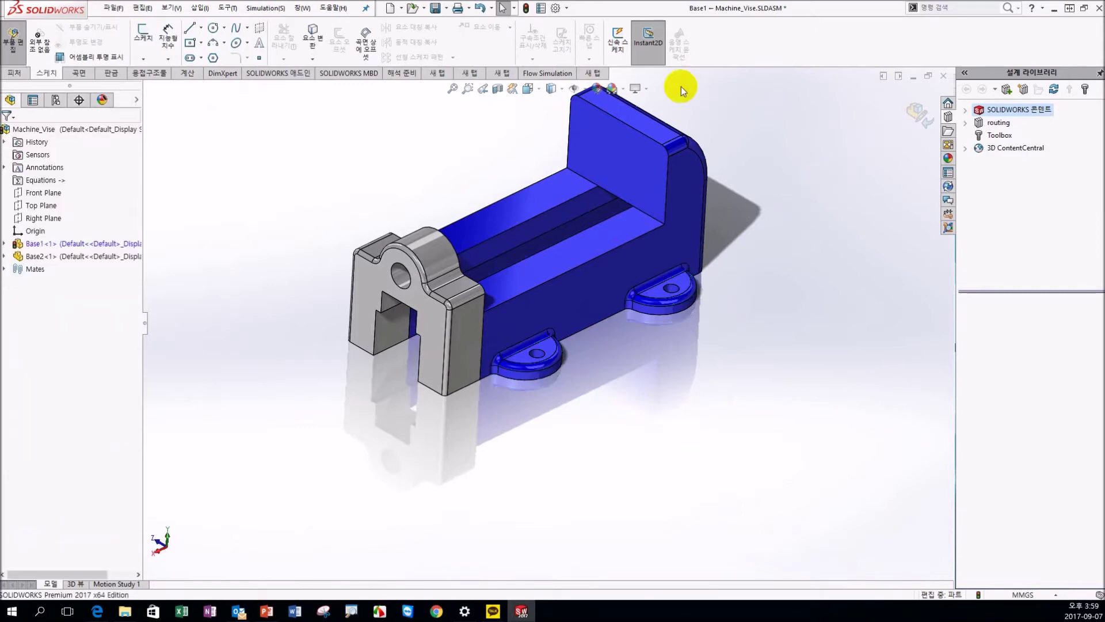
{"action": "left_click", "coordinate": [540, 8]}
{"action": "left_click", "coordinate": [587, 113]}
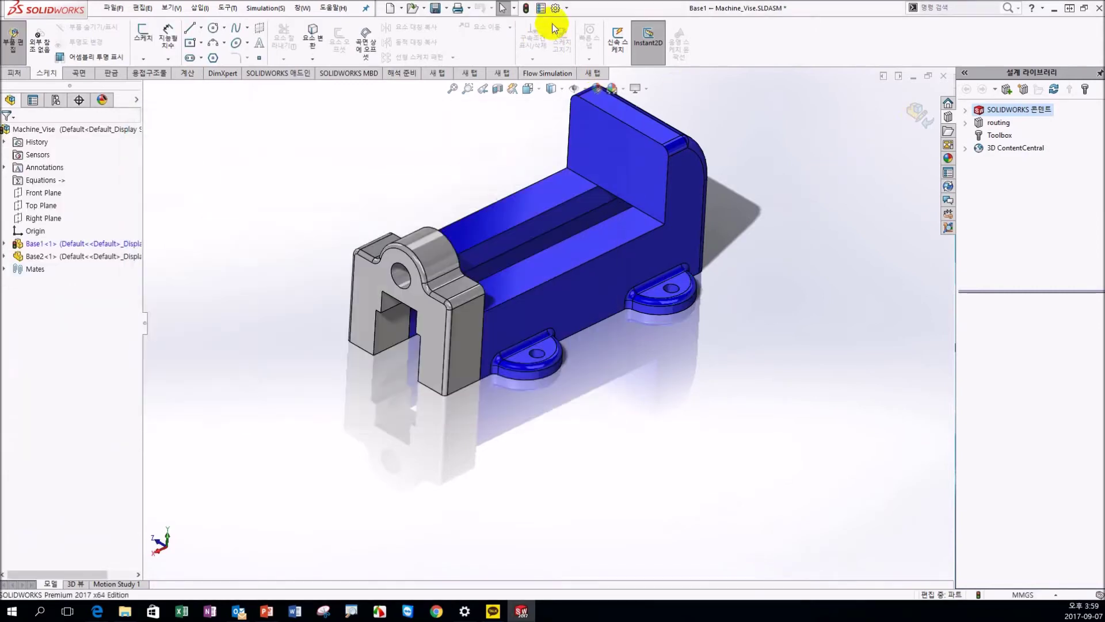
{"action": "left_click", "coordinate": [526, 9]}
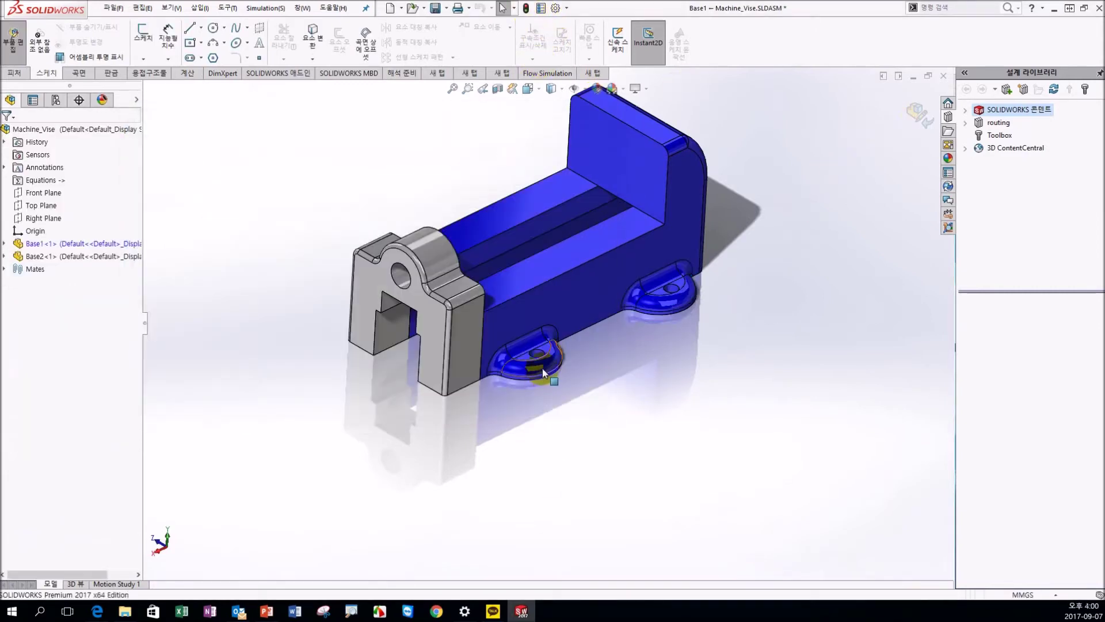
- Edit the 필렛1 feature under Base1 and set its radius to 2 mm
{"action": "left_click", "coordinate": [5, 244]}
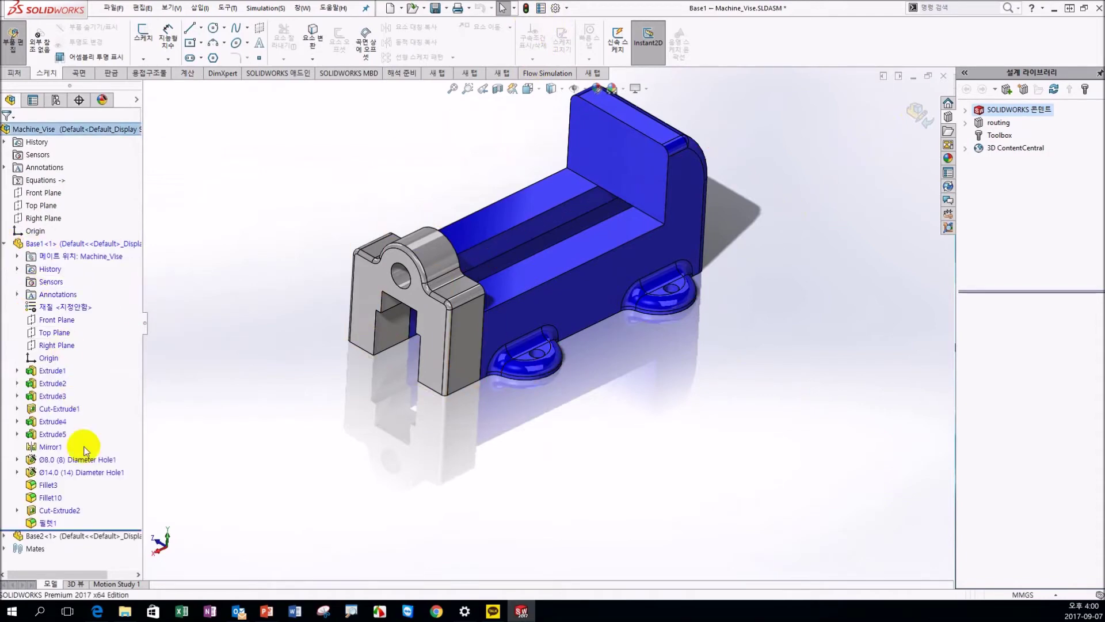
{"action": "left_click", "coordinate": [46, 523]}
{"action": "right_click", "coordinate": [46, 523]}
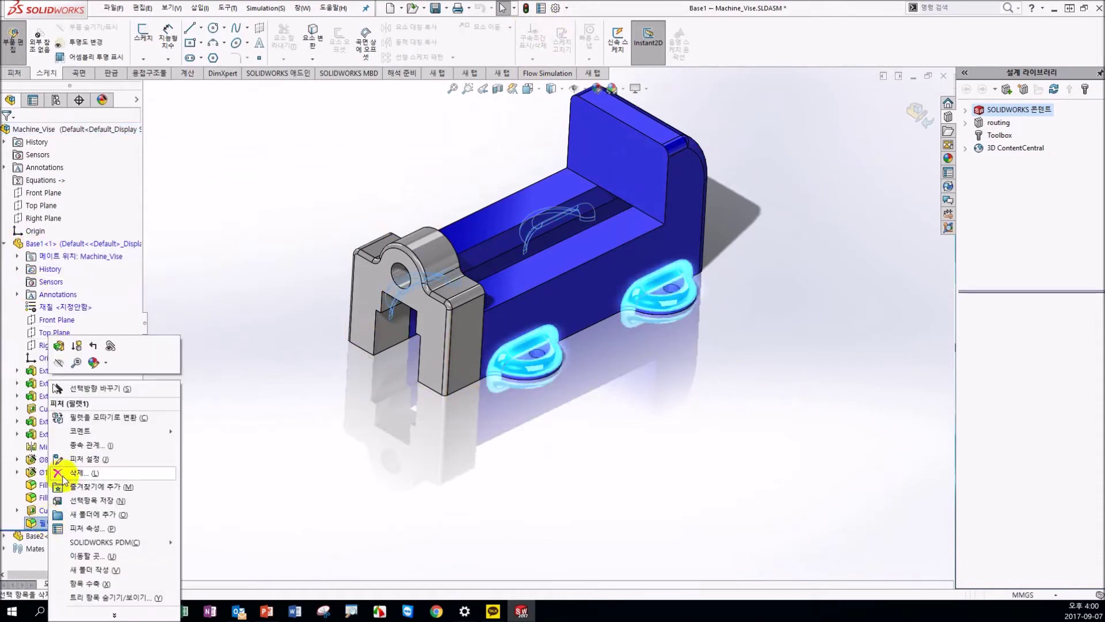
{"action": "left_click", "coordinate": [58, 345]}
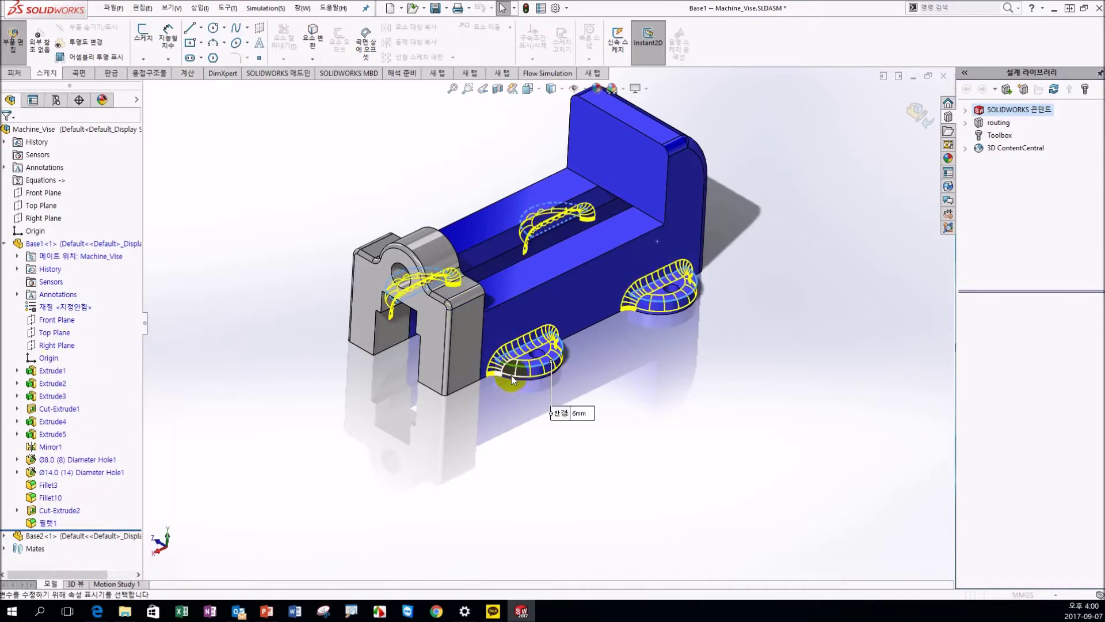
{"action": "left_click", "coordinate": [81, 397]}
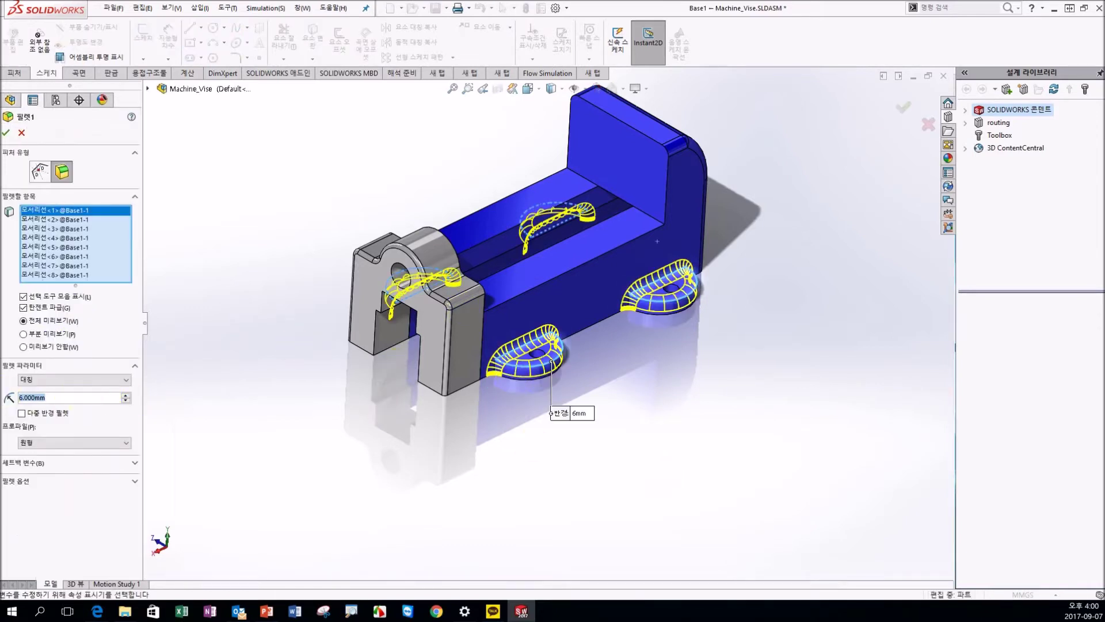
{"action": "type", "text": "2.000"}
{"action": "key", "text": "Return"}
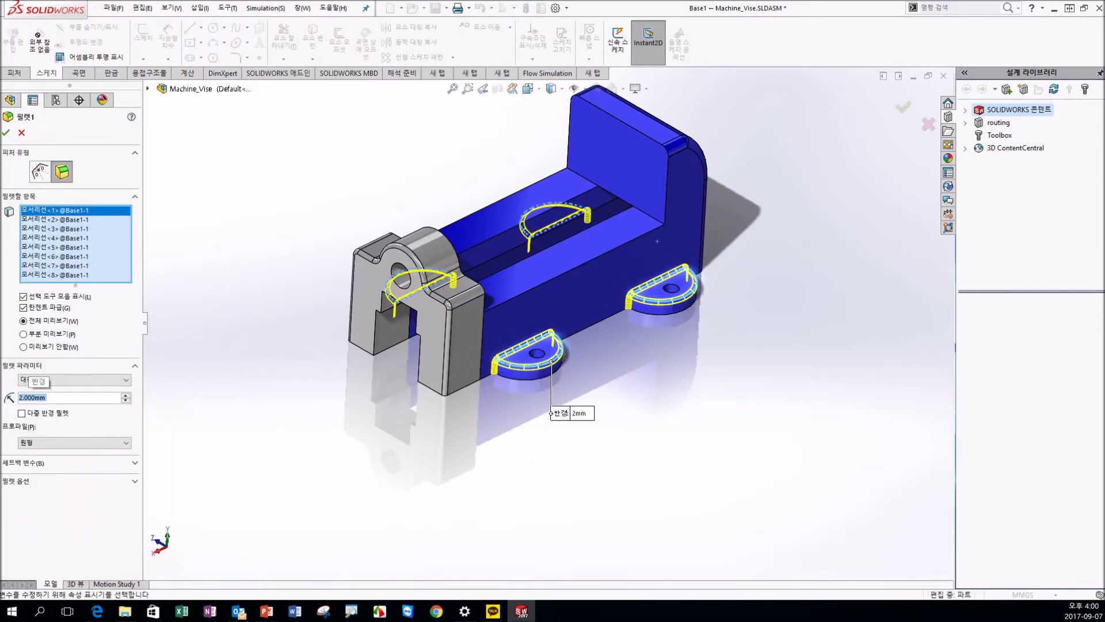
{"action": "left_click", "coordinate": [7, 131]}
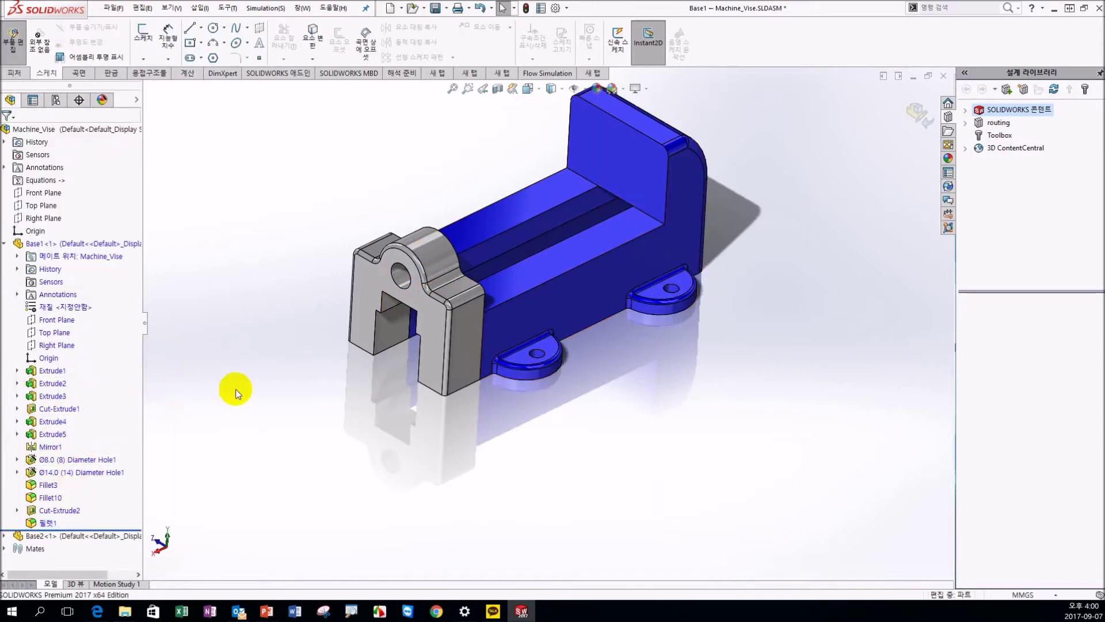
- Exit Base1 editing and reorient the Machine_Vise assembly view
{"action": "left_click", "coordinate": [918, 111]}
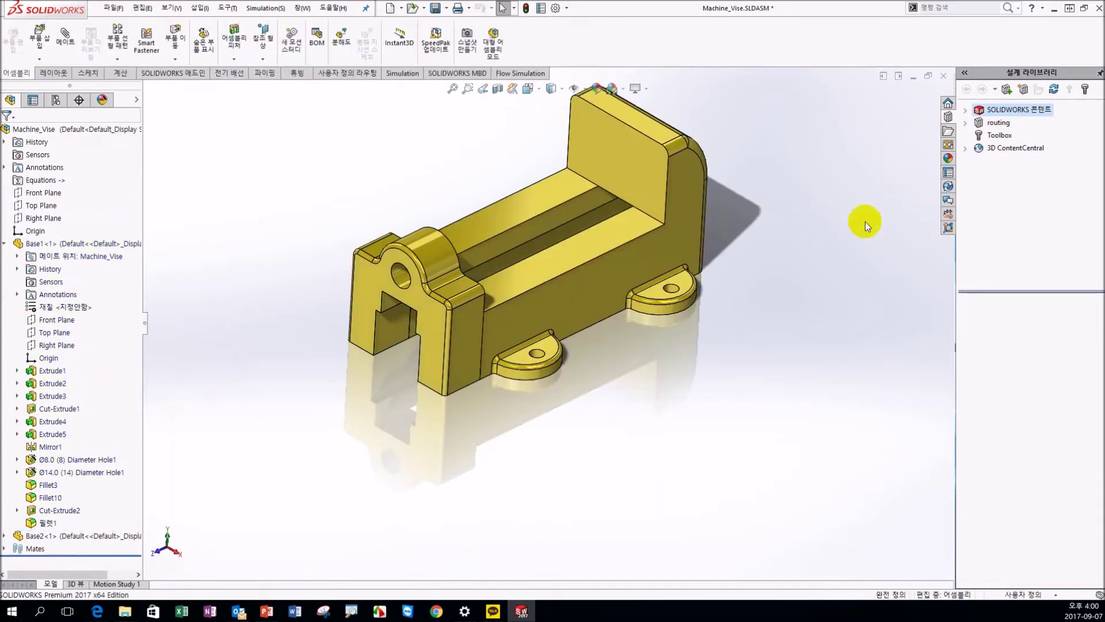
{"action": "mouse_move", "coordinate": [542, 406]}
{"action": "middle_mouse_down"}
{"action": "mouse_move", "coordinate": [563, 240]}
{"action": "mouse_move", "coordinate": [524, 407]}
{"action": "mouse_move", "coordinate": [523, 374]}
{"action": "middle_mouse_up"}
{"action": "scroll", "coordinate": [582, 128], "scroll_direction": "down", "scroll_amount": 1}
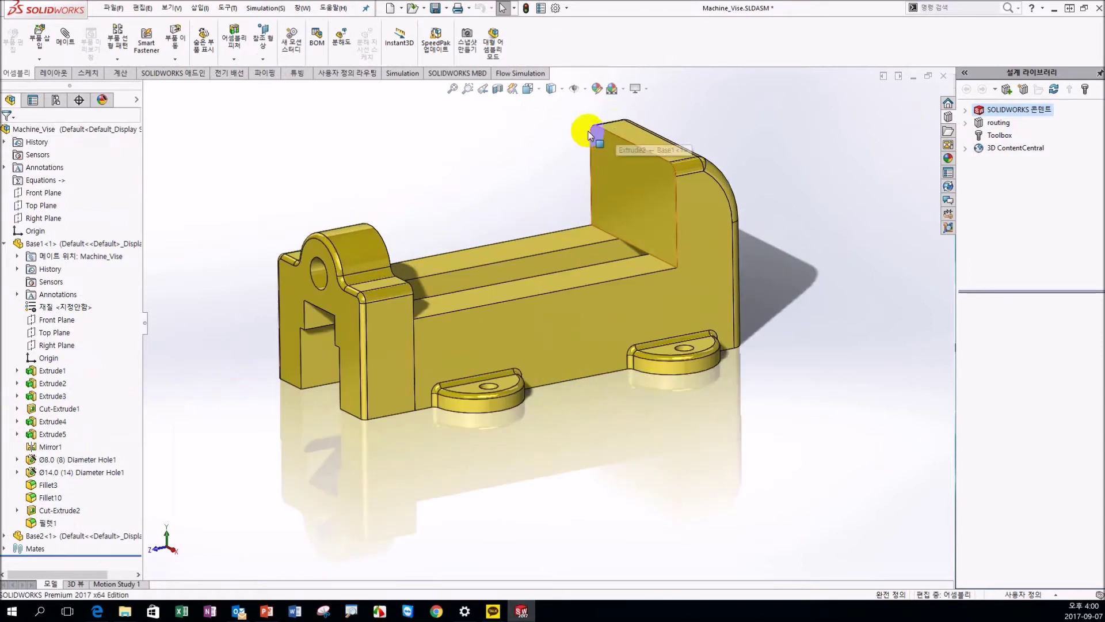
{"action": "scroll", "coordinate": [517, 146], "scroll_direction": "down", "scroll_amount": 1}
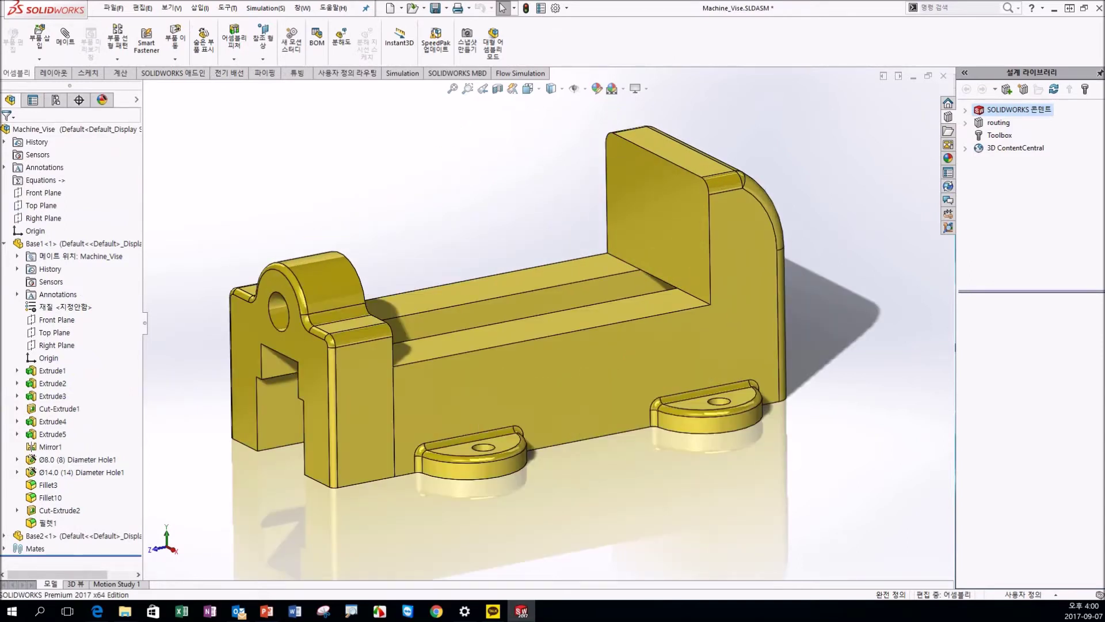
- Insert a new in-context part via Insert Components > New Part
{"action": "left_click", "coordinate": [37, 60]}
{"action": "left_click", "coordinate": [61, 91]}
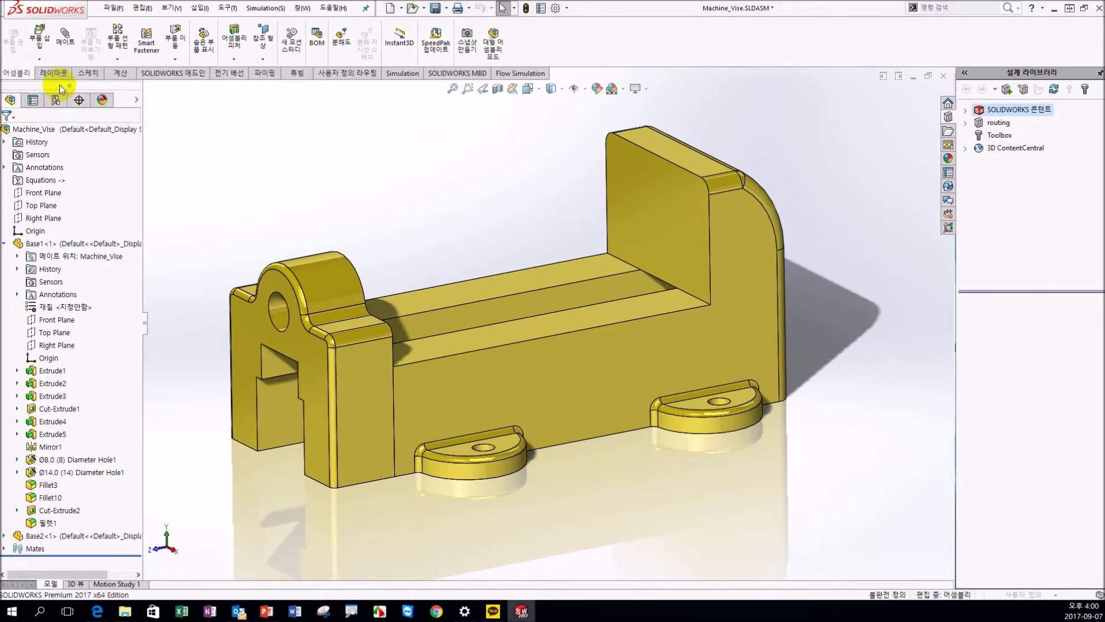
{"action": "middle_click_drag", "start_coordinate": [303, 203], "coordinate": [343, 169]}
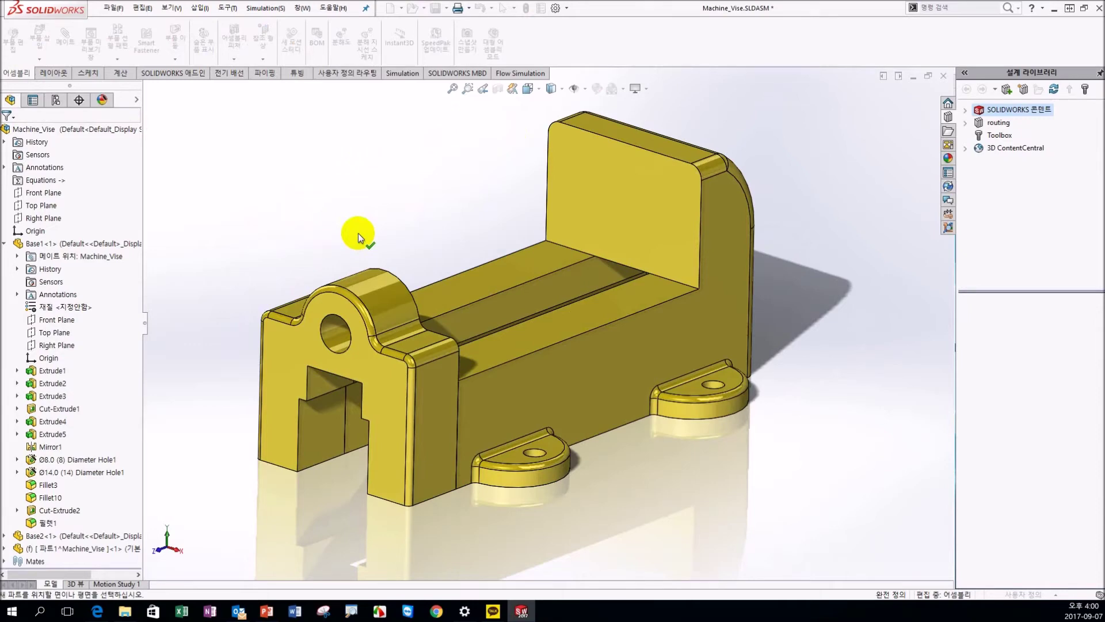
- Sketch on the back jaw face, converting its outline into sketch lines
{"action": "key", "text": "f"}
{"action": "left_click", "coordinate": [702, 300]}
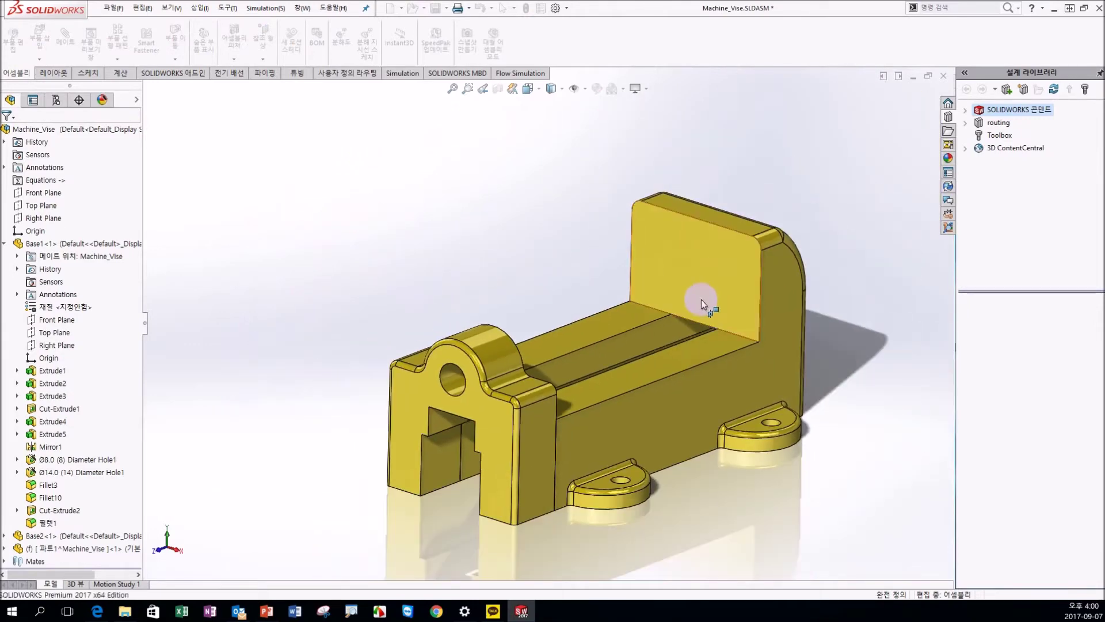
{"action": "left_click", "coordinate": [625, 385]}
{"action": "mouse_move", "coordinate": [694, 275]}
{"action": "middle_mouse_down"}
{"action": "mouse_move", "coordinate": [649, 228]}
{"action": "mouse_move", "coordinate": [631, 247]}
{"action": "middle_mouse_up"}
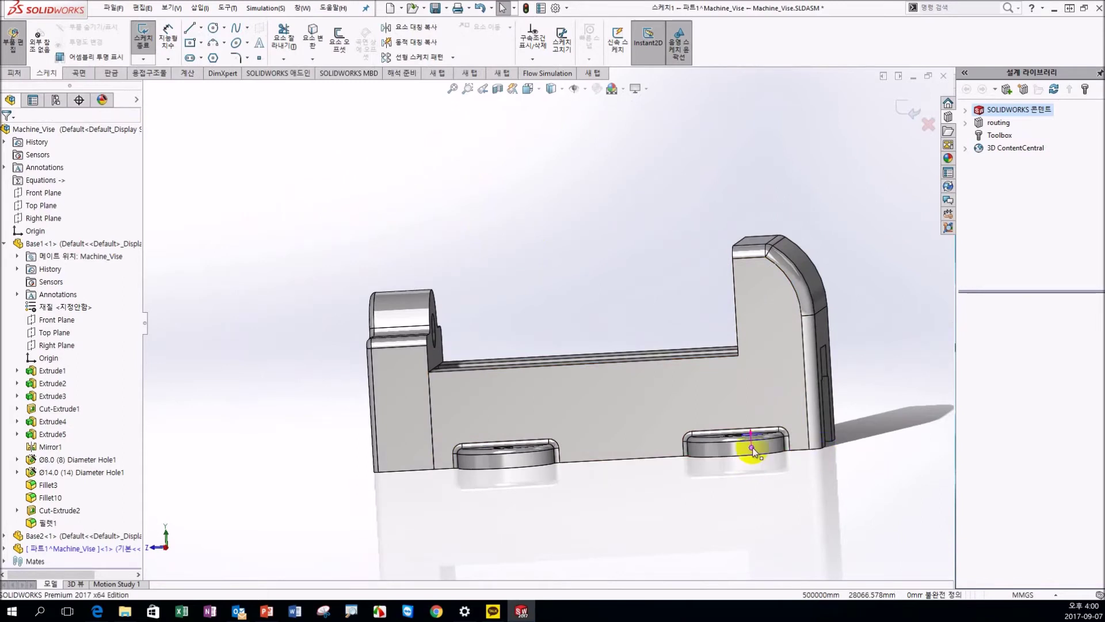
{"action": "middle_click_drag", "start_coordinate": [752, 448], "coordinate": [772, 444]}
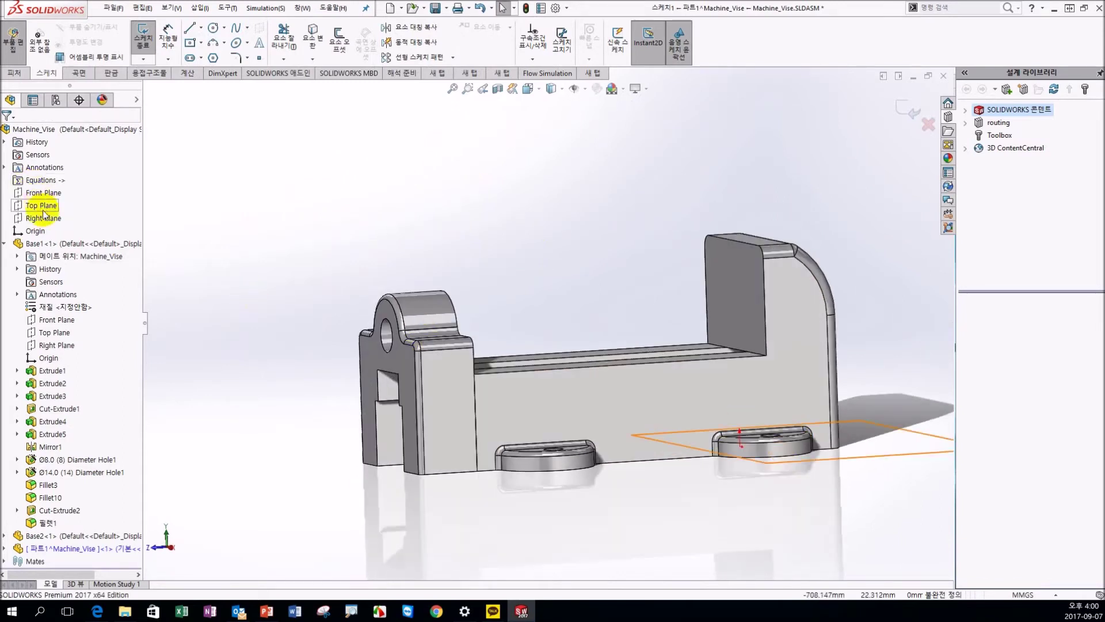
{"action": "left_click", "coordinate": [35, 231]}
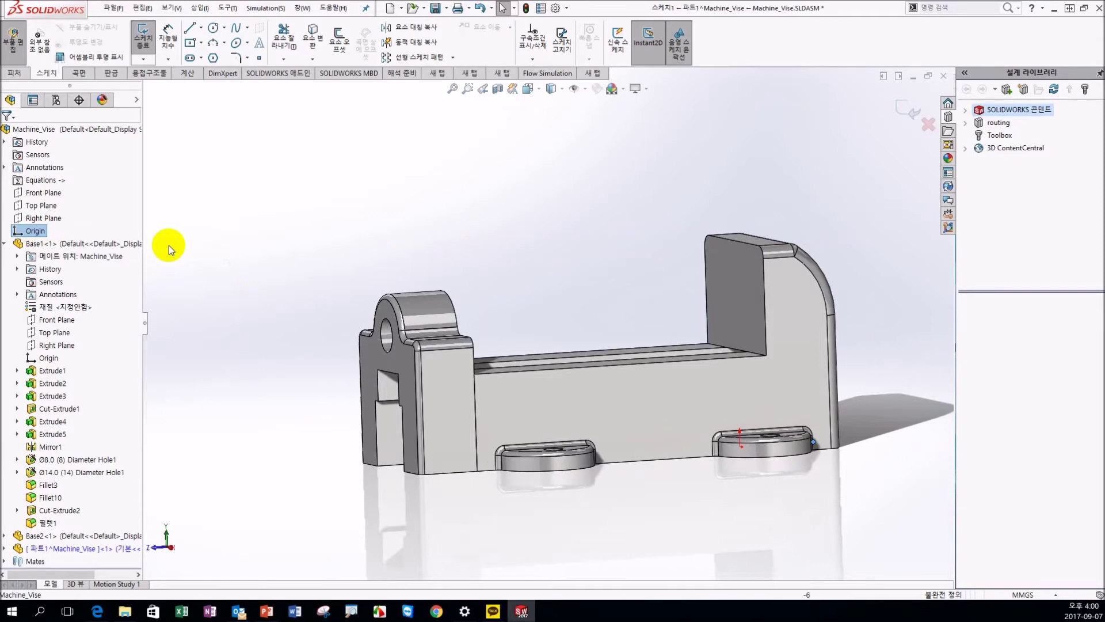
{"action": "left_click", "coordinate": [300, 216]}
{"action": "left_click", "coordinate": [747, 287]}
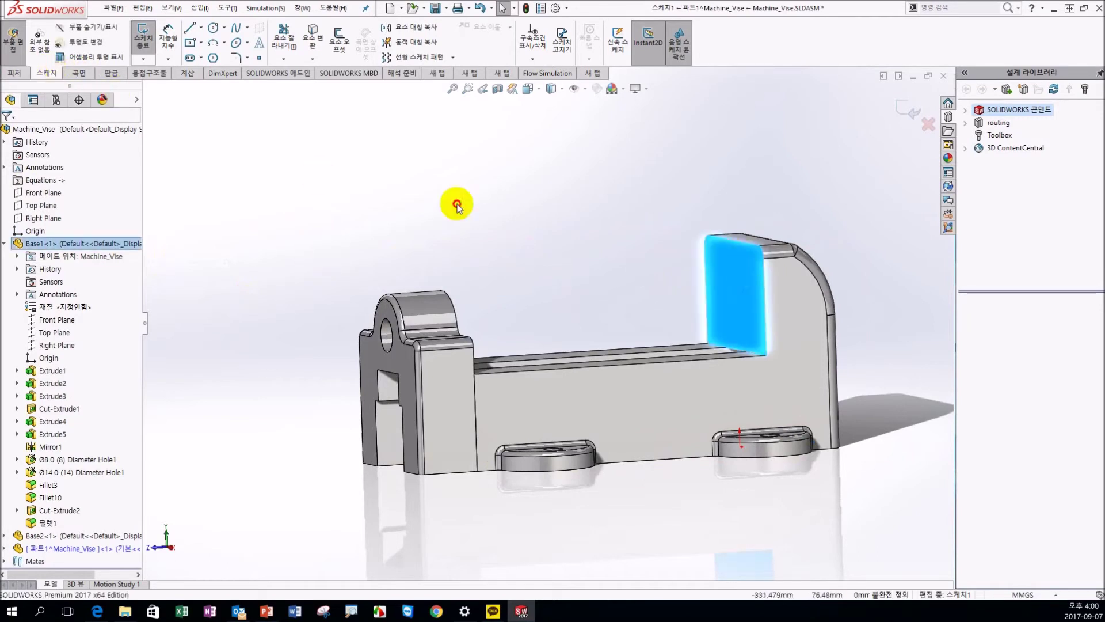
{"action": "middle_click_drag", "start_coordinate": [456, 202], "coordinate": [605, 291]}
{"action": "middle_click_drag", "start_coordinate": [696, 282], "coordinate": [434, 291]}
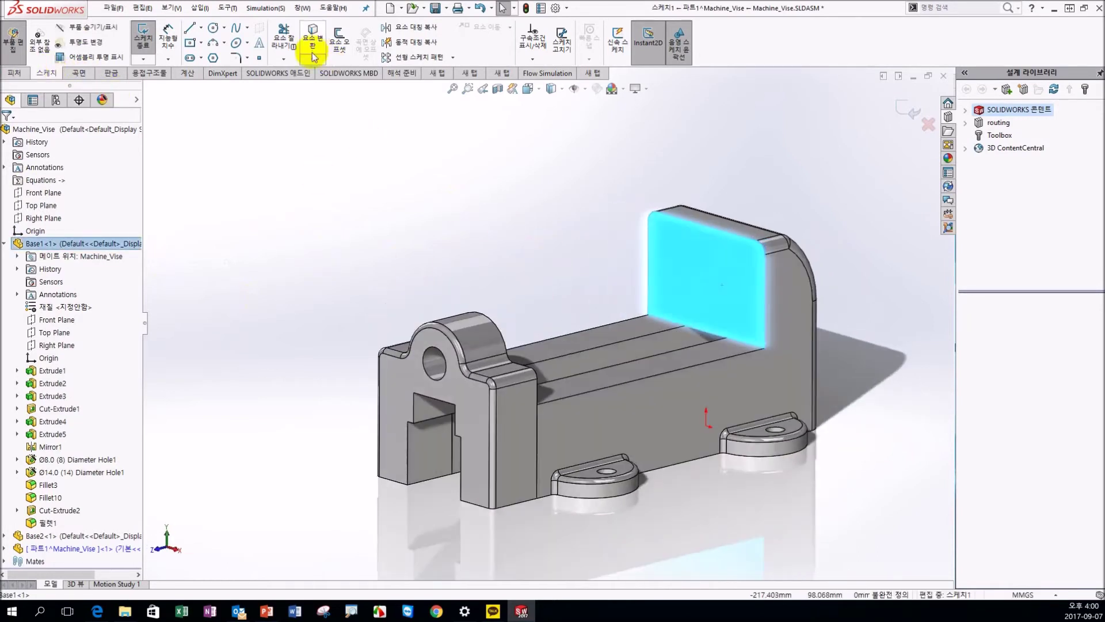
{"action": "left_click", "coordinate": [313, 46]}
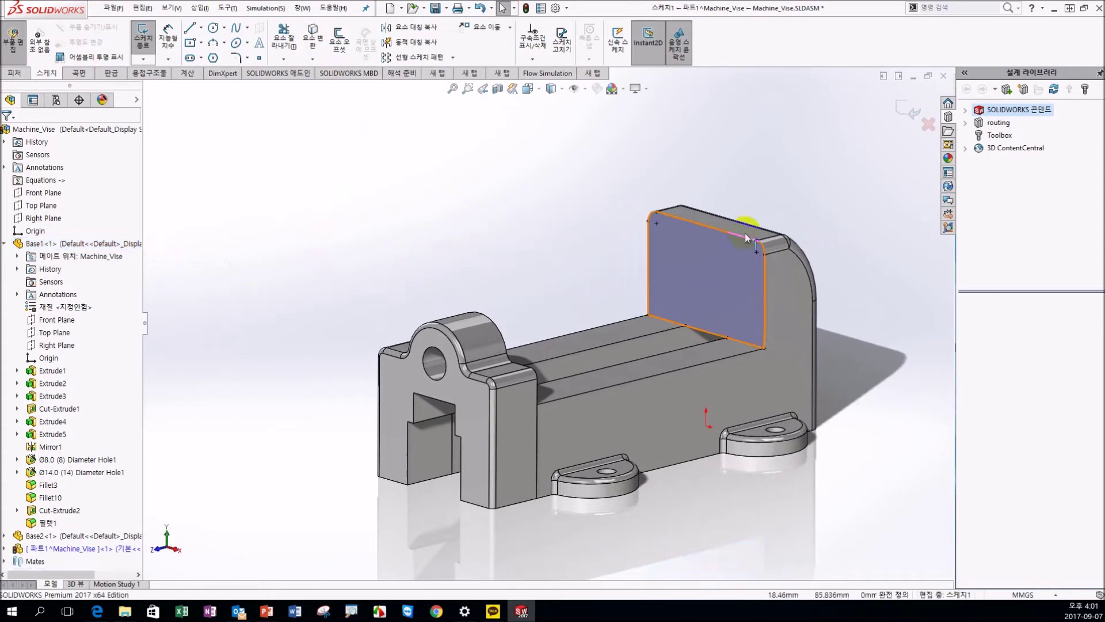
{"action": "middle_click_drag", "start_coordinate": [647, 272], "coordinate": [552, 256]}
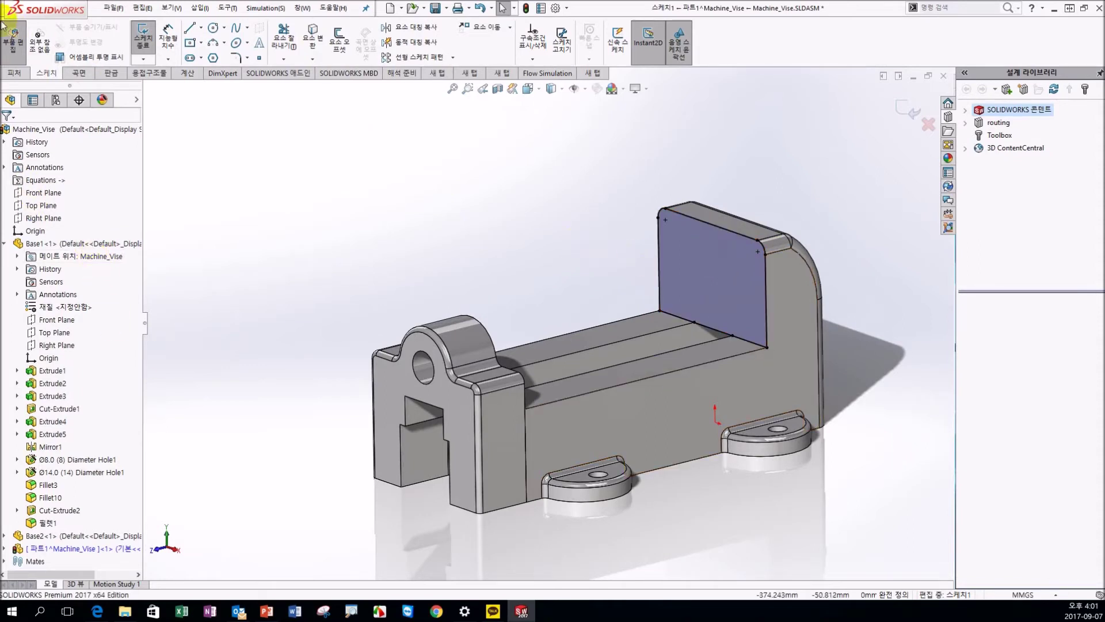
- Extrude the sketch 5 mm and return to assembly level
{"action": "left_click", "coordinate": [15, 73]}
{"action": "left_click", "coordinate": [141, 41]}
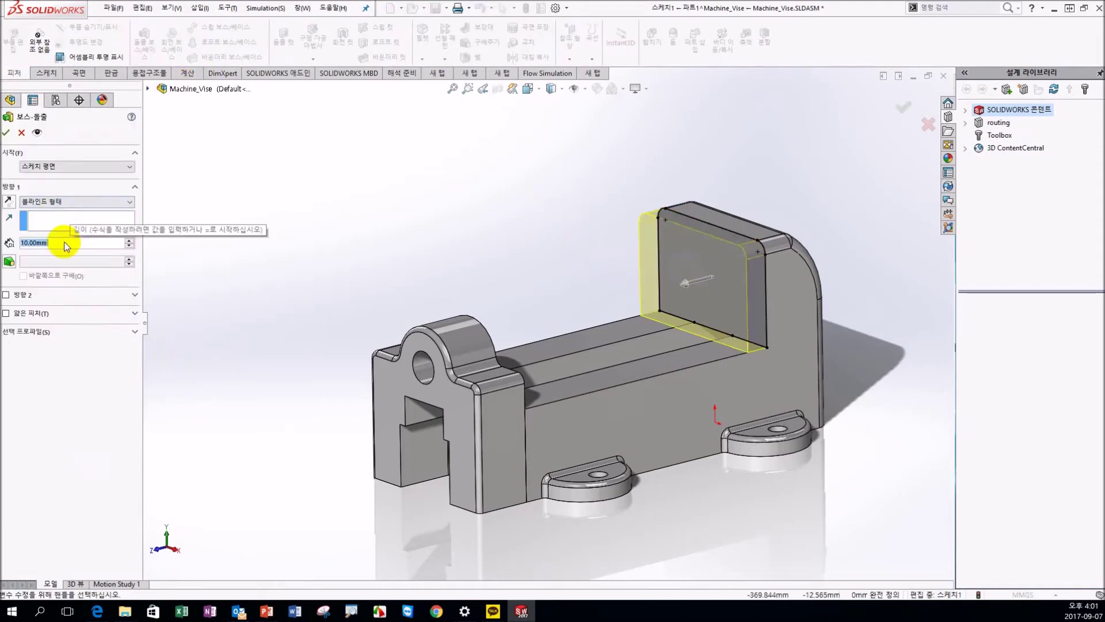
{"action": "type", "text": "5"}
{"action": "key", "text": "Return"}
{"action": "left_click", "coordinate": [6, 133]}
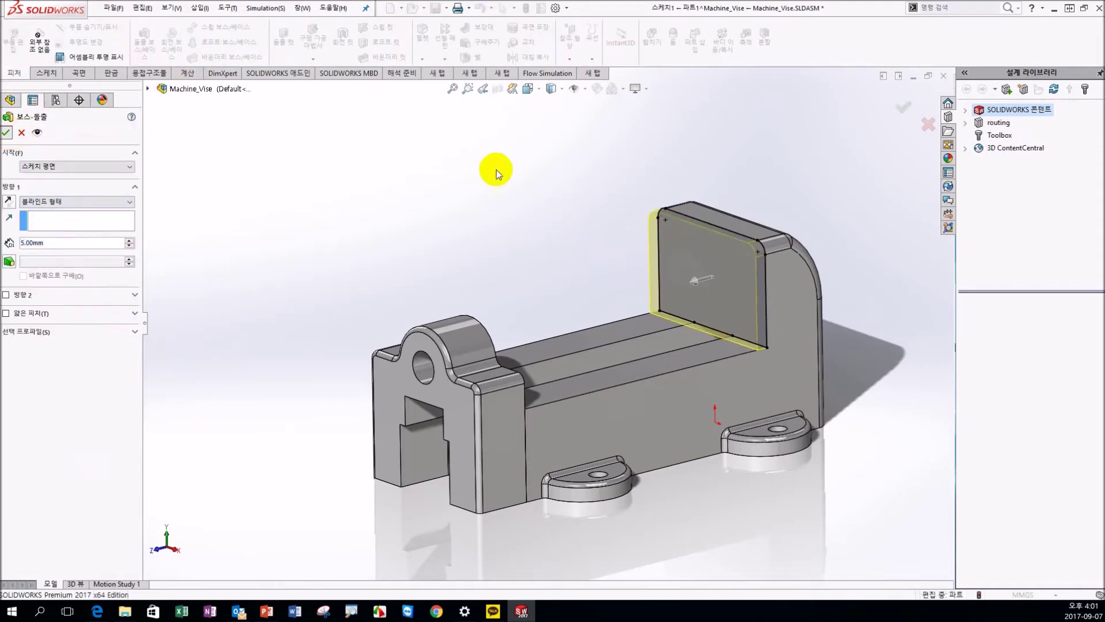
{"action": "left_click", "coordinate": [915, 114]}
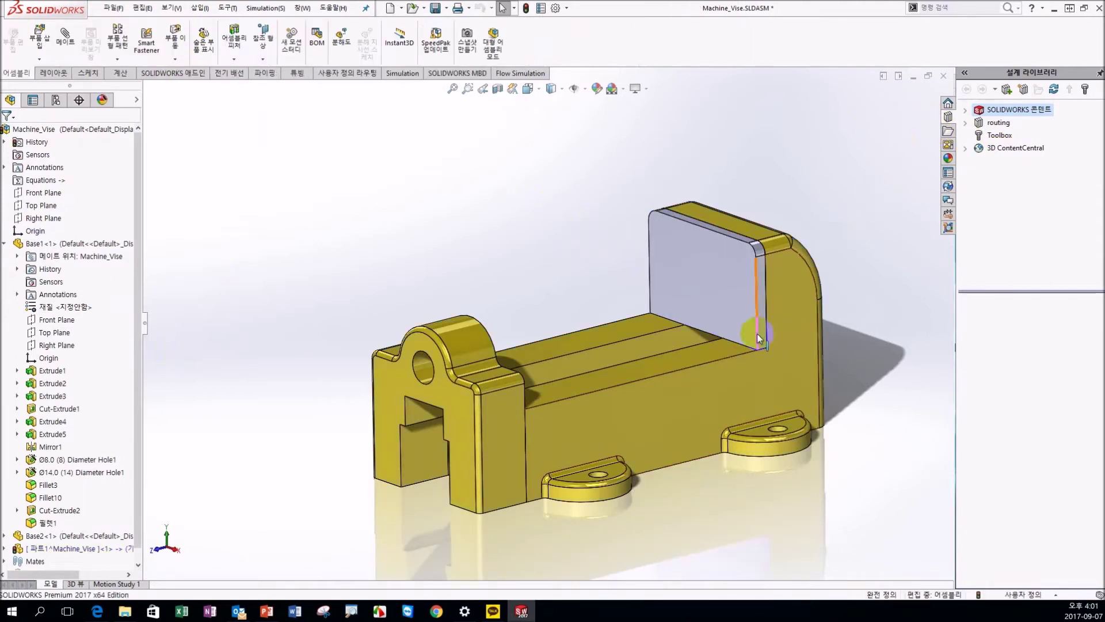
{"action": "double_click", "coordinate": [786, 322]}
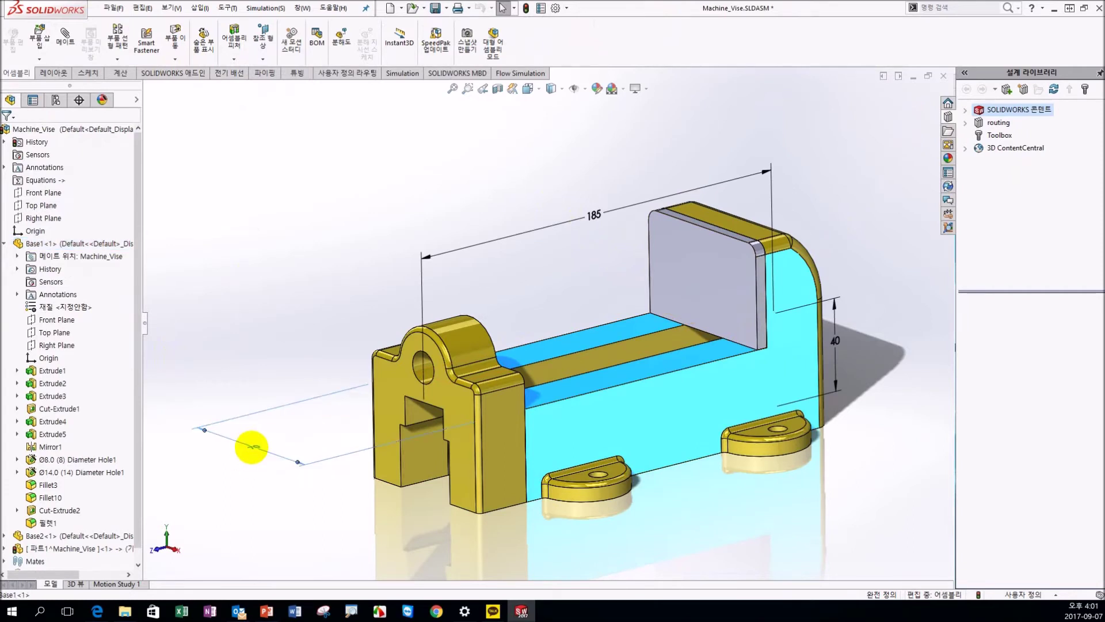
{"action": "double_click", "coordinate": [252, 447]}
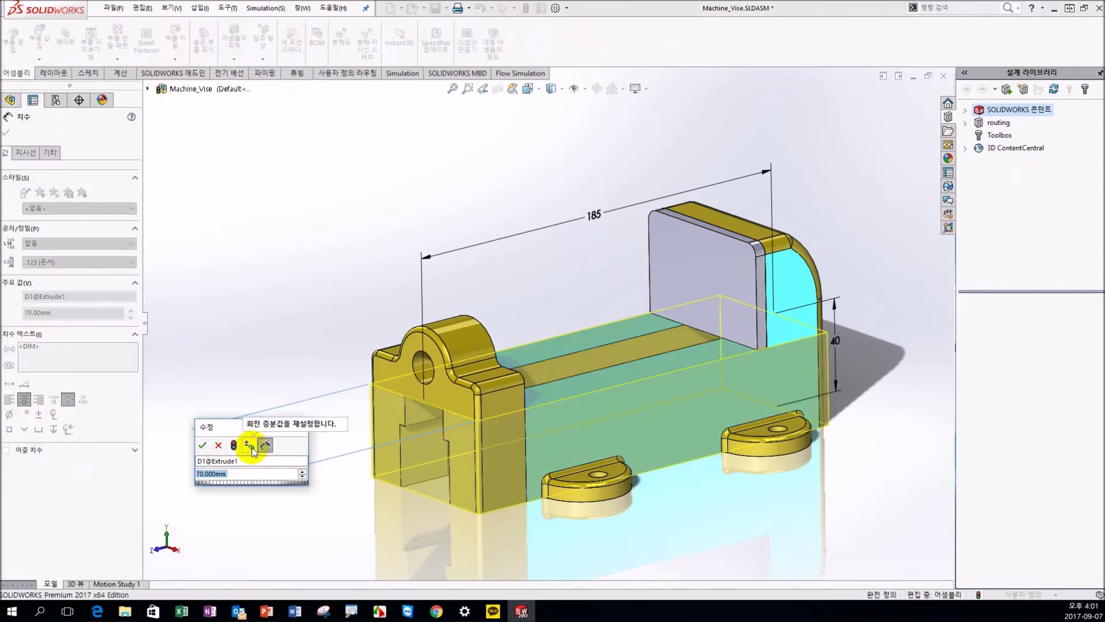
{"action": "key", "text": "Escape"}
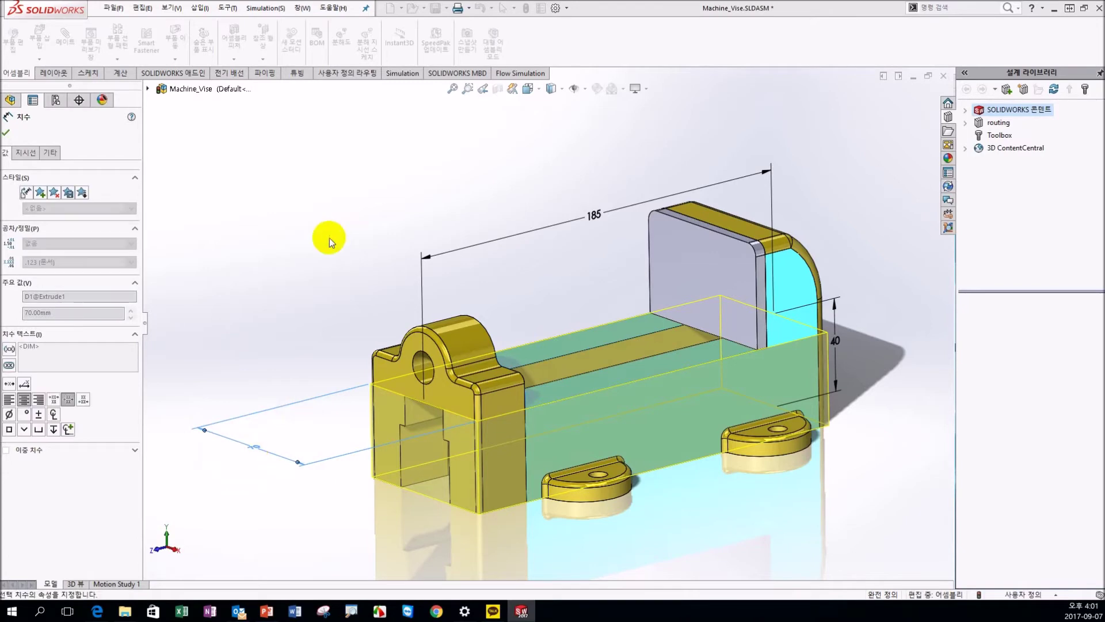
{"action": "left_click", "coordinate": [328, 240]}
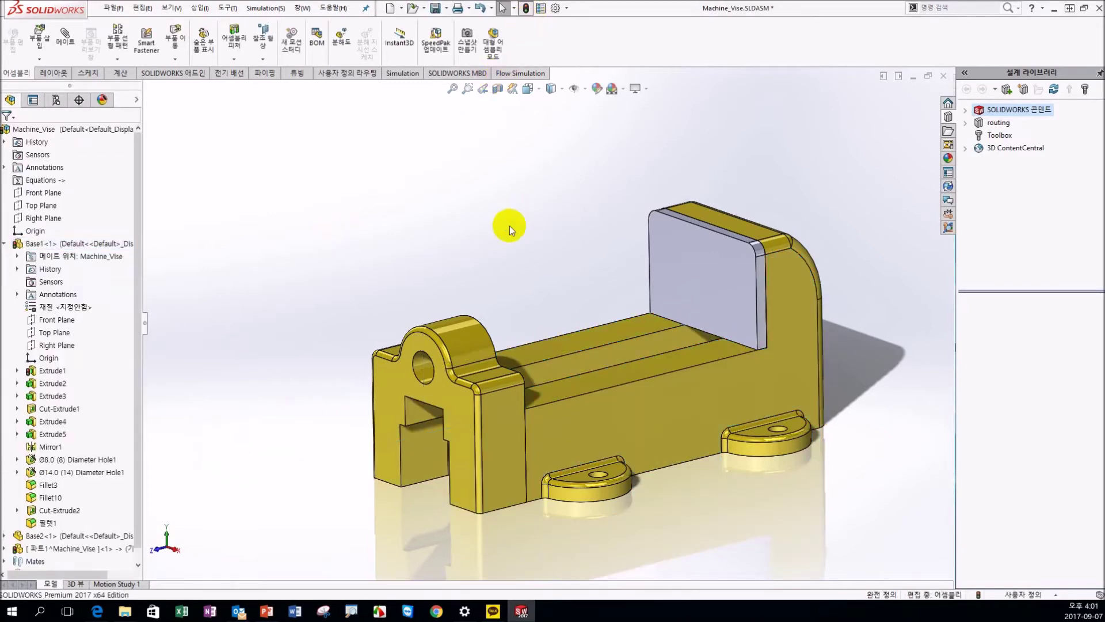
{"action": "middle_click_drag", "start_coordinate": [506, 227], "coordinate": [719, 293]}
{"action": "left_click", "coordinate": [746, 294]}
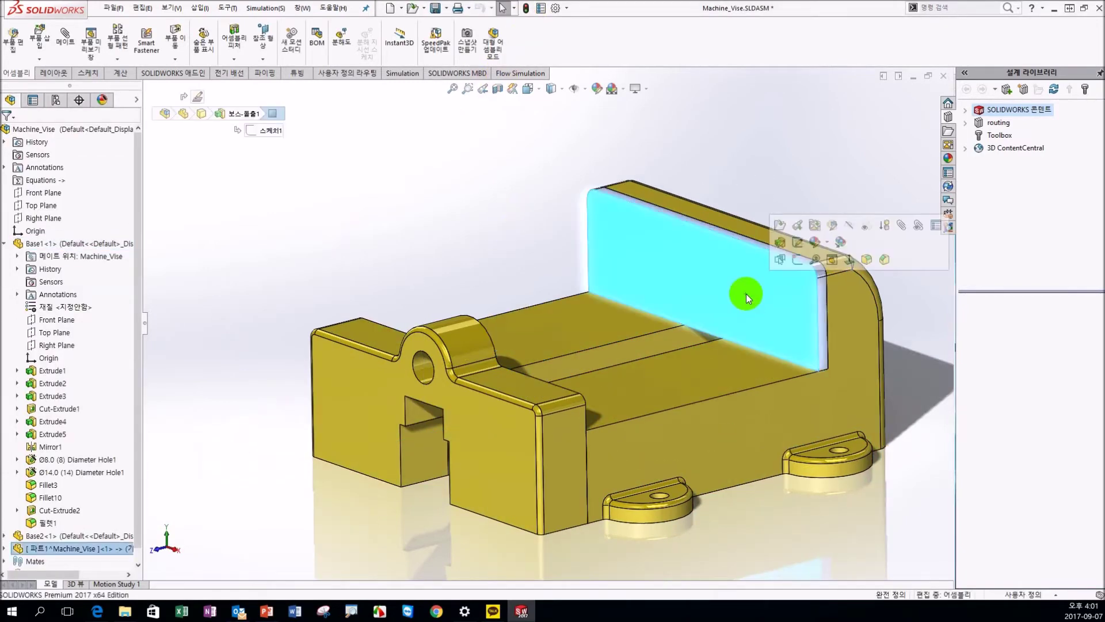
{"action": "left_click", "coordinate": [357, 217]}
{"action": "double_click", "coordinate": [724, 455]}
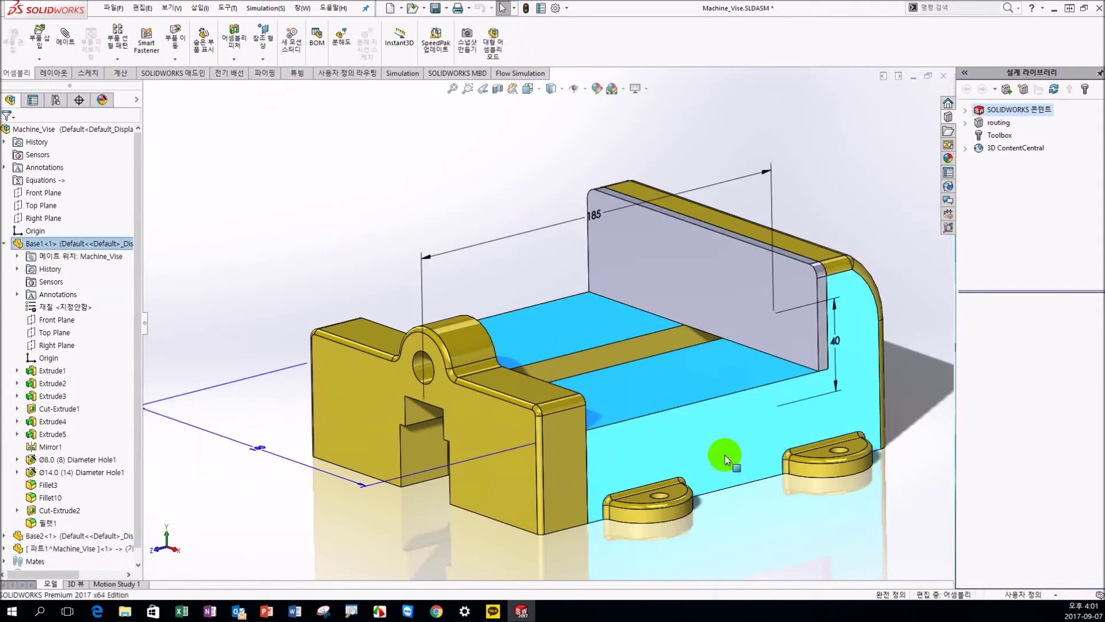
{"action": "double_click", "coordinate": [259, 449]}
{"action": "type", "text": "1"}
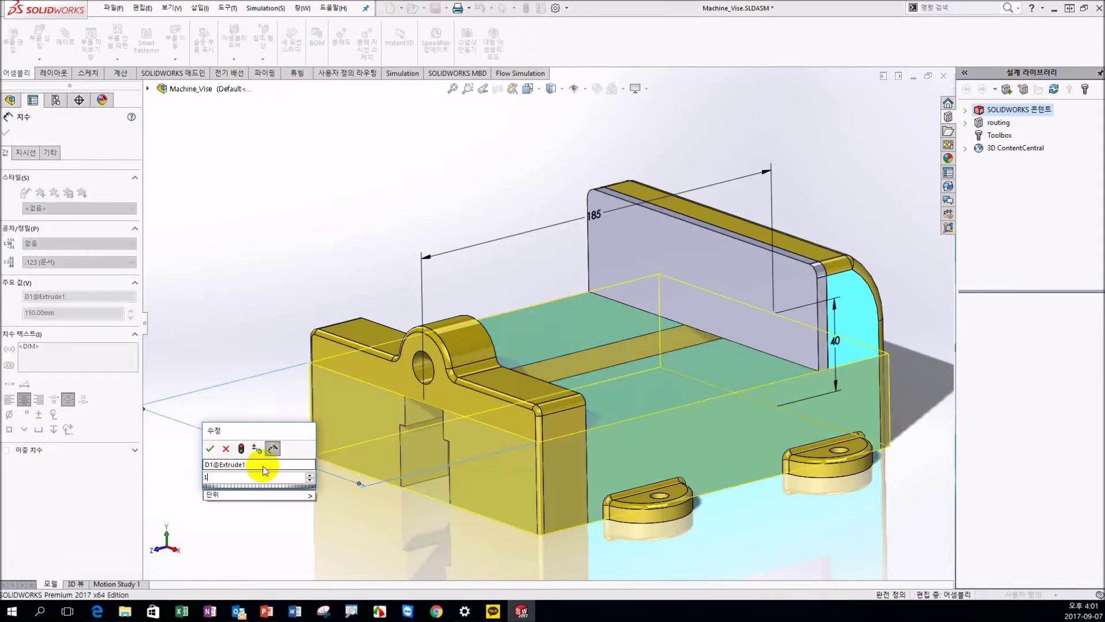
{"action": "key", "text": "BackSpace"}
{"action": "type", "text": "70"}
{"action": "key", "text": "Return"}
{"action": "left_click", "coordinate": [277, 213]}
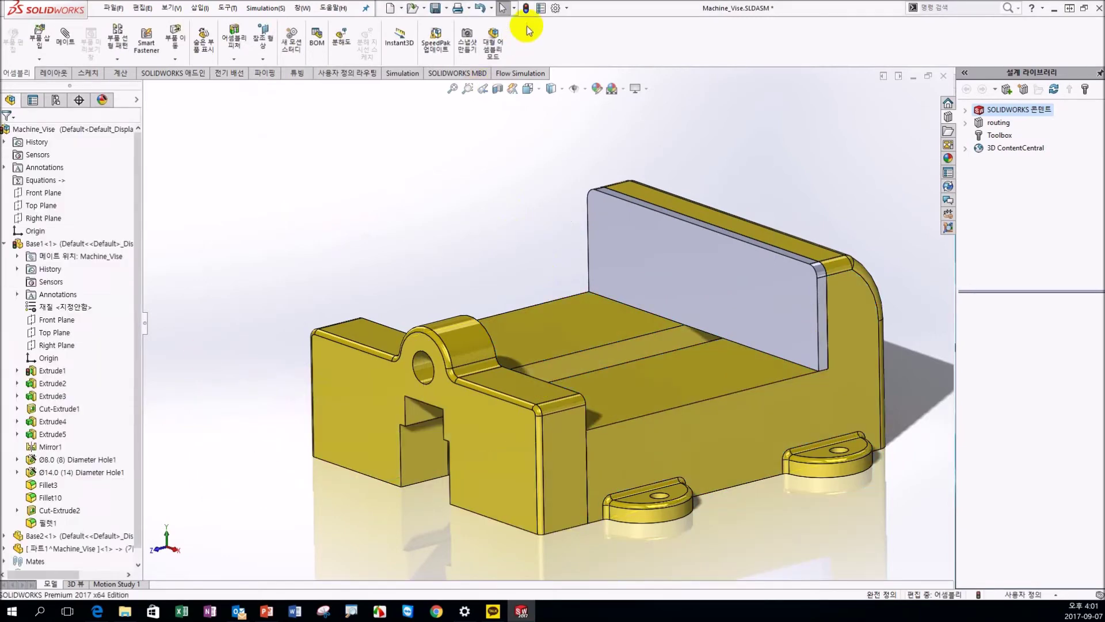
{"action": "left_click", "coordinate": [527, 8]}
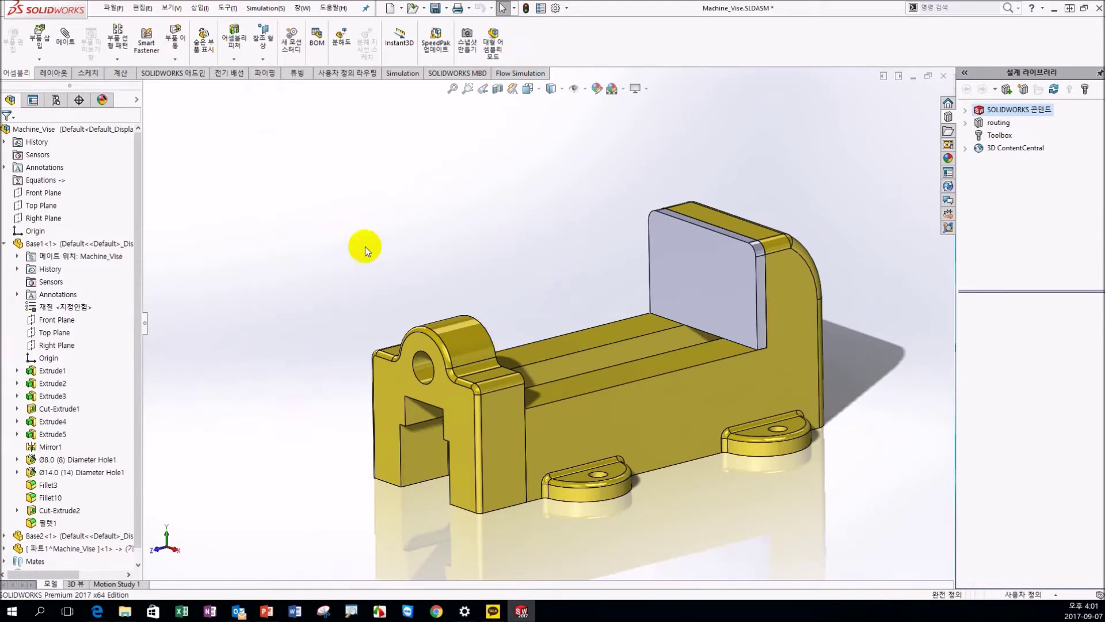
{"action": "left_click", "coordinate": [35, 243]}
{"action": "left_click", "coordinate": [4, 243]}
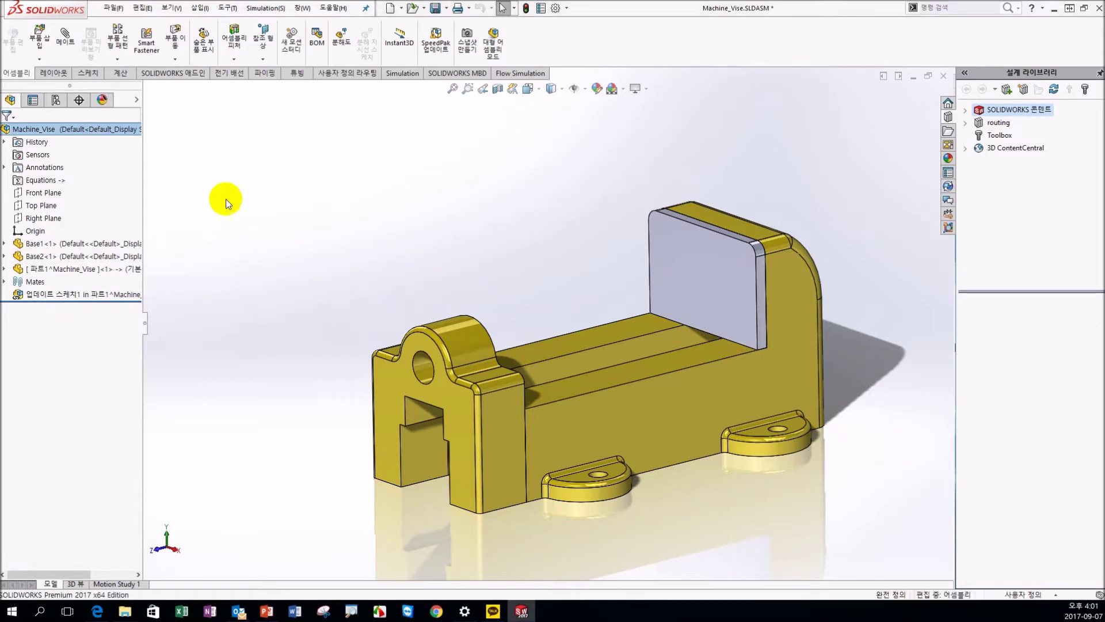
- Open the in-context plate part in its own window and fit it to view
{"action": "right_click", "coordinate": [44, 269]}
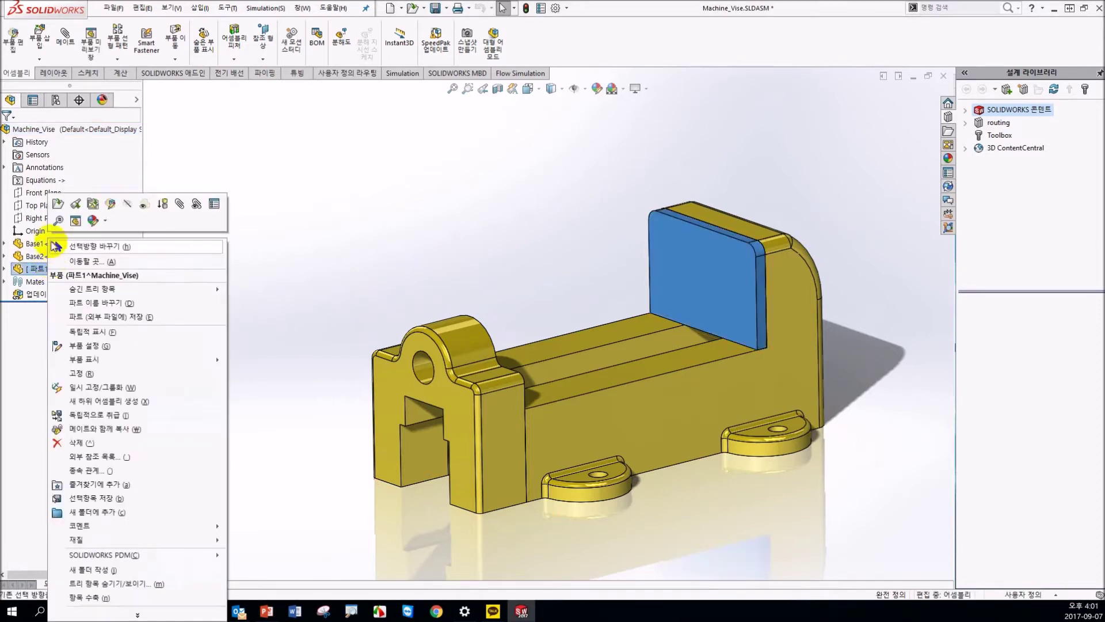
{"action": "left_click", "coordinate": [57, 204]}
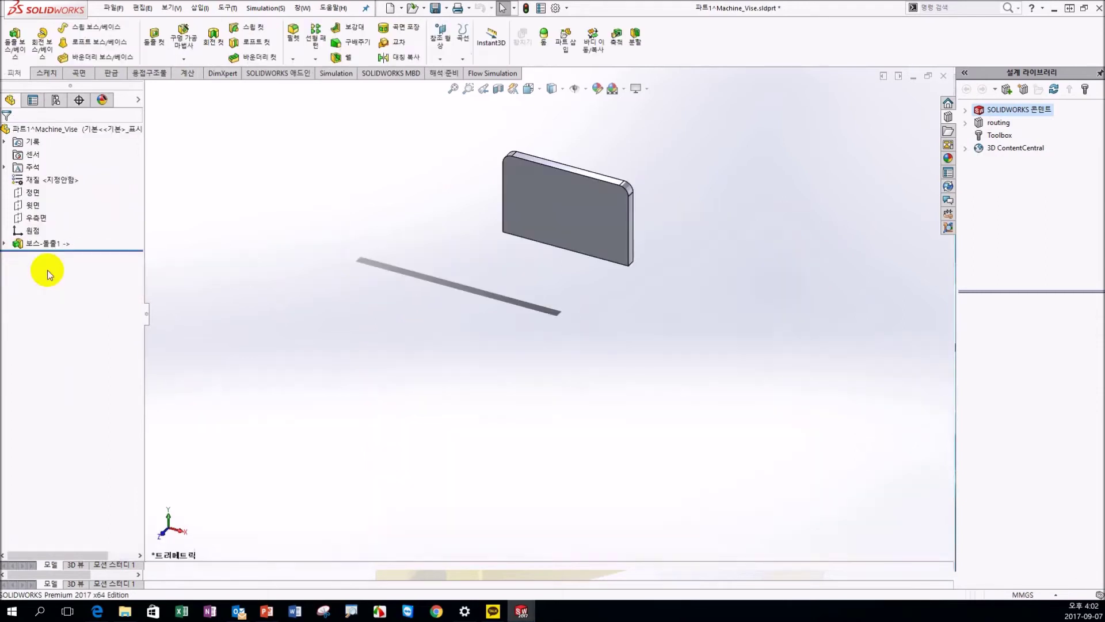
{"action": "mouse_move", "coordinate": [477, 257]}
{"action": "middle_mouse_down"}
{"action": "mouse_move", "coordinate": [486, 150]}
{"action": "mouse_move", "coordinate": [486, 230]}
{"action": "middle_mouse_up"}
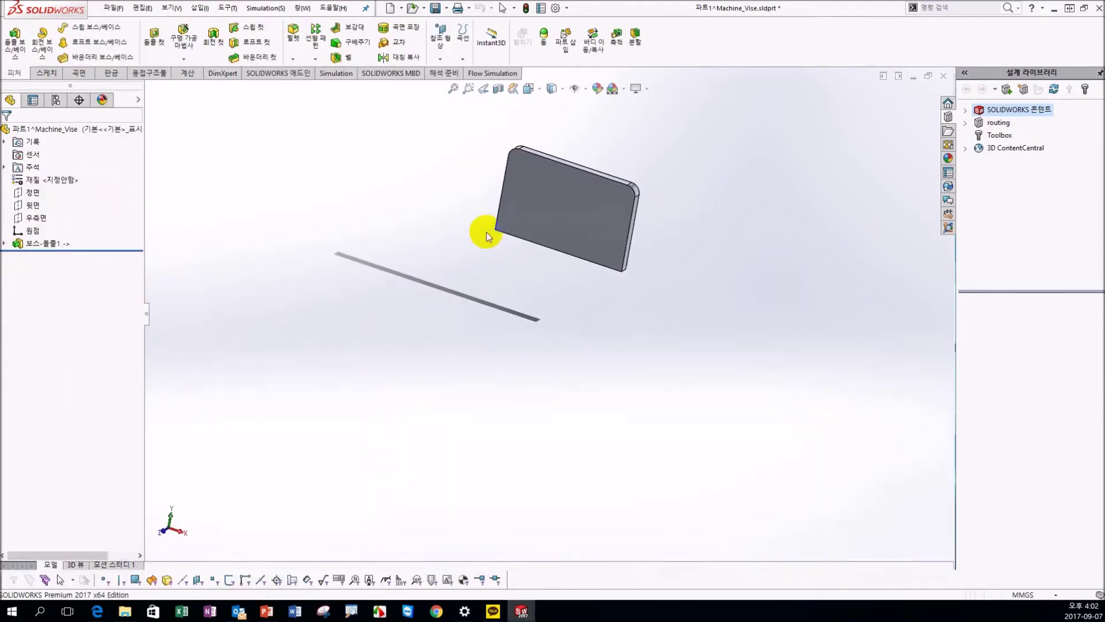
{"action": "key", "text": "f"}
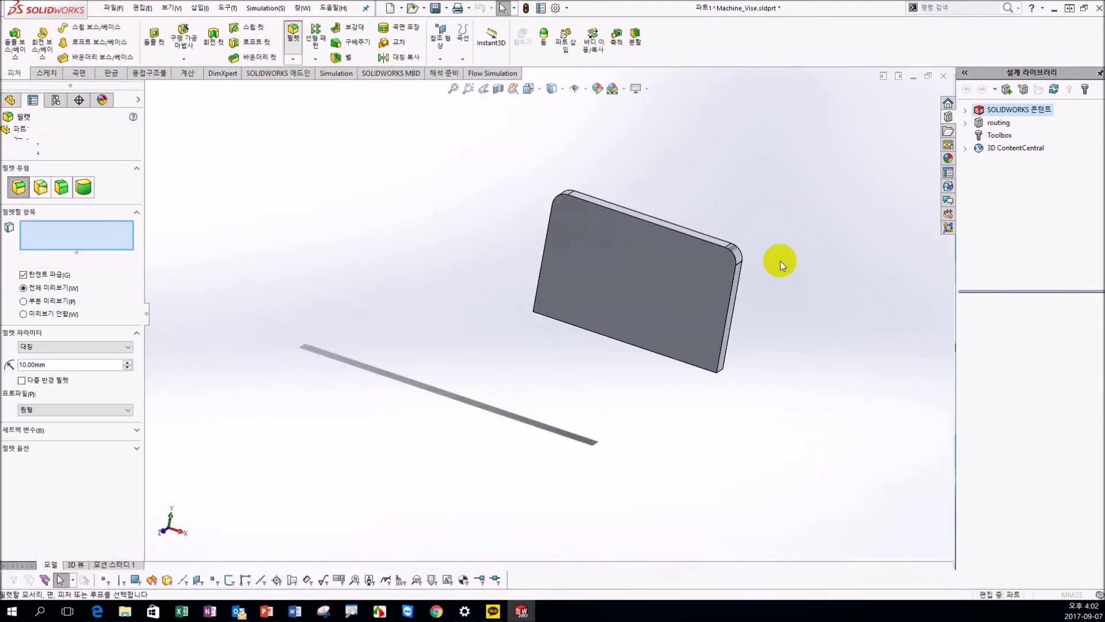
{"action": "scroll", "coordinate": [777, 259], "scroll_direction": "down", "scroll_amount": 2}
{"action": "scroll", "coordinate": [658, 272], "scroll_direction": "up", "scroll_amount": 2}
{"action": "scroll", "coordinate": [627, 284], "scroll_direction": "down", "scroll_amount": 2}
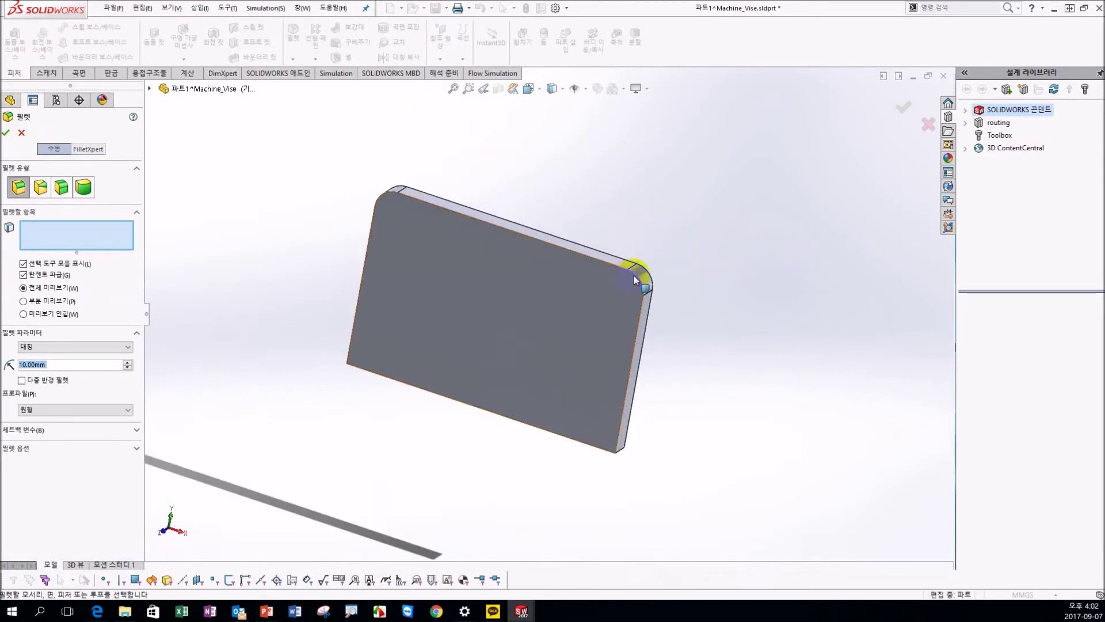
- Fillet the plate's top corner edge at 10 mm, then close the window
{"action": "left_click", "coordinate": [626, 284]}
{"action": "middle_click_drag", "start_coordinate": [520, 282], "coordinate": [460, 279]}
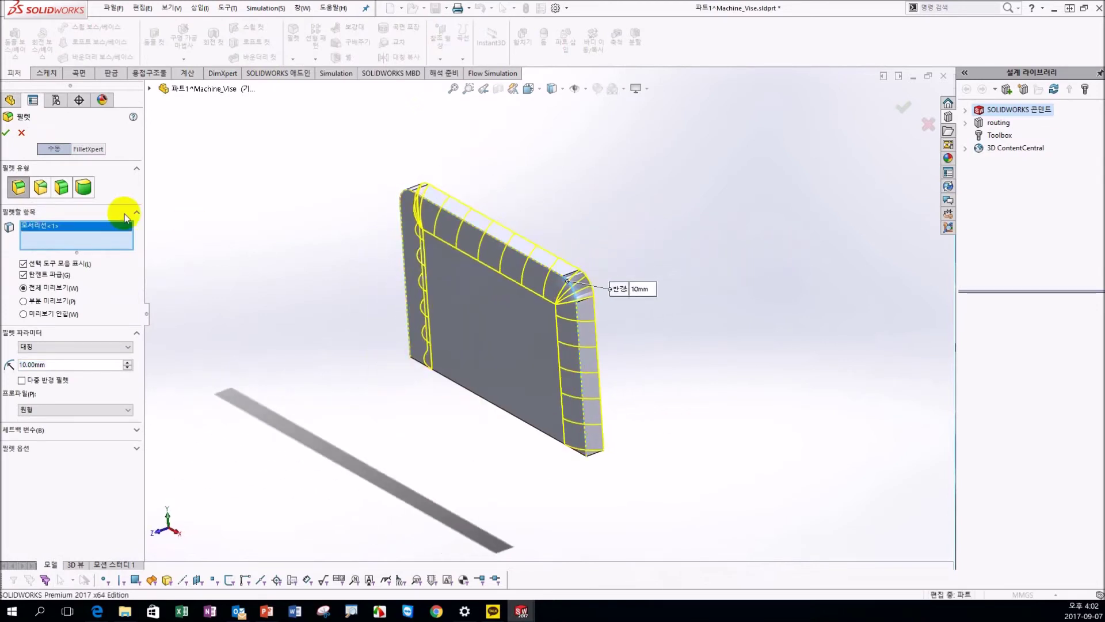
{"action": "left_click", "coordinate": [83, 364]}
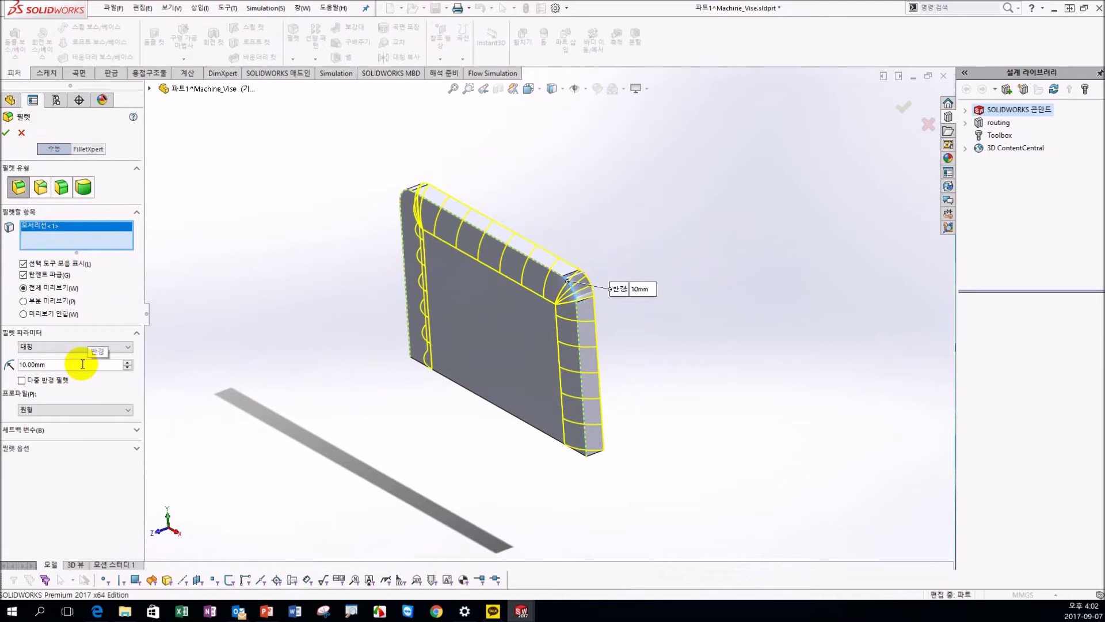
{"action": "key", "text": "ctrl+a"}
{"action": "left_click", "coordinate": [6, 132]}
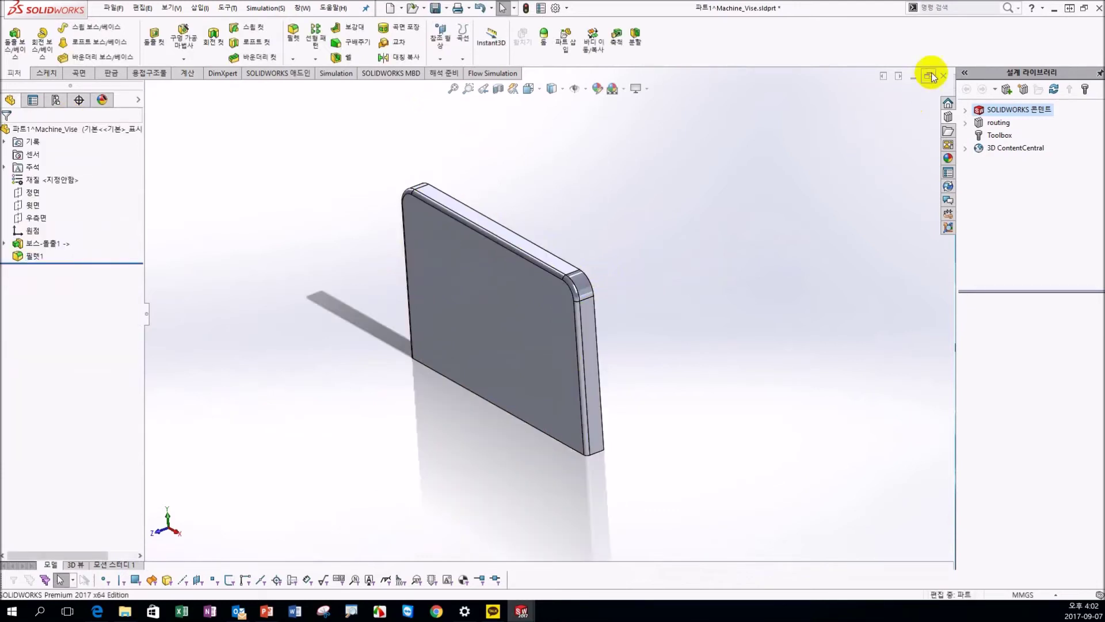
{"action": "left_click", "coordinate": [945, 78]}
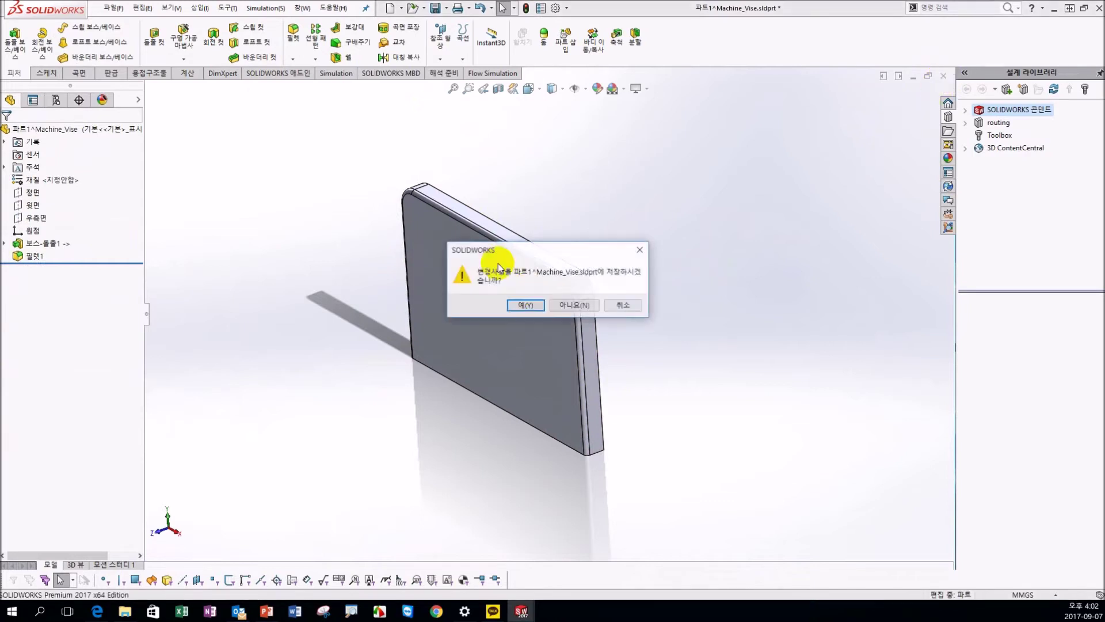
{"action": "left_click", "coordinate": [526, 306]}
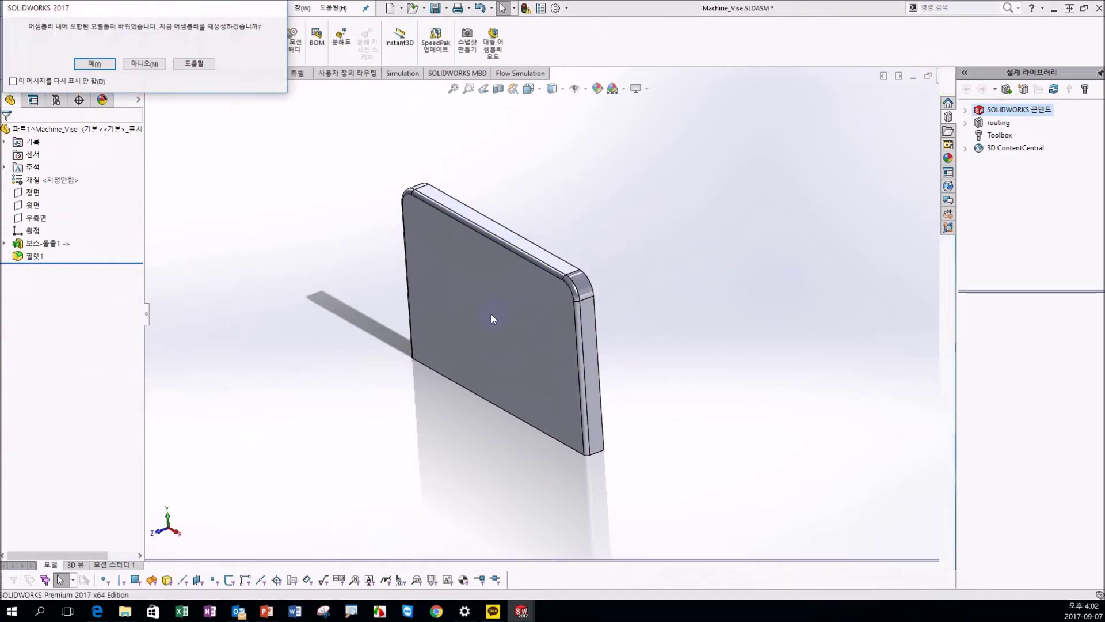
{"action": "left_click", "coordinate": [94, 65]}
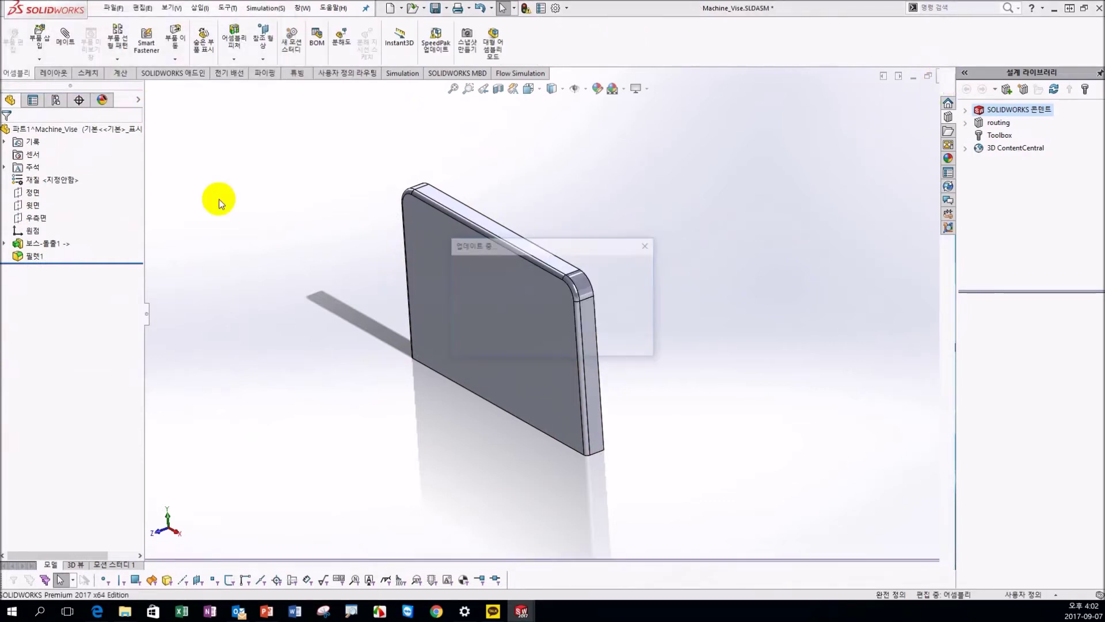
{"action": "scroll", "coordinate": [705, 253], "scroll_direction": "up", "scroll_amount": 2}
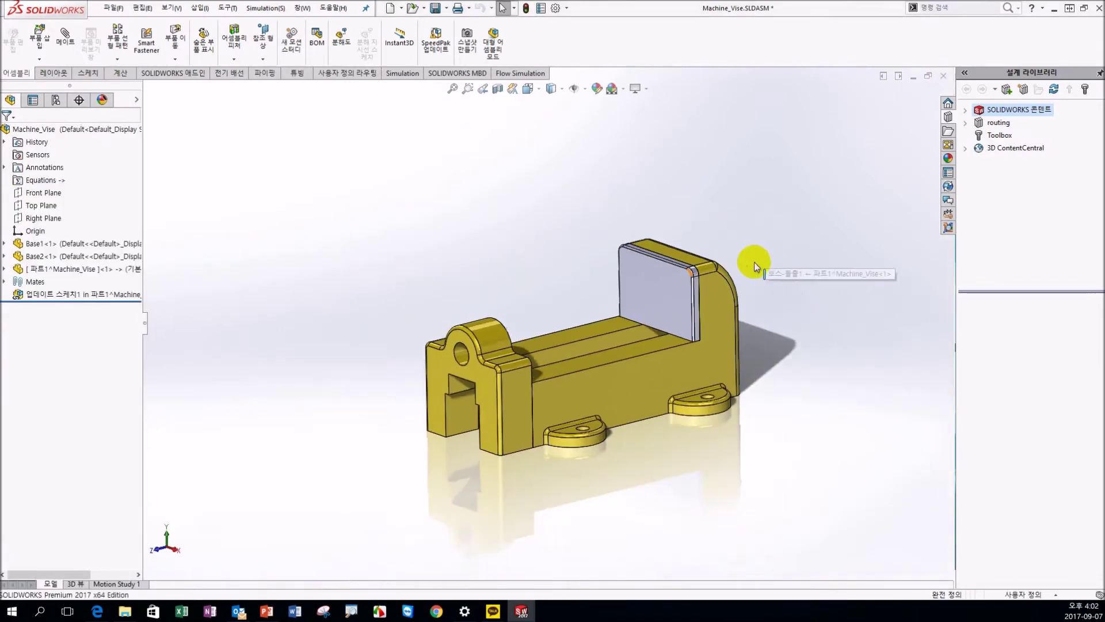
{"action": "scroll", "coordinate": [587, 312], "scroll_direction": "down", "scroll_amount": 3}
{"action": "scroll", "coordinate": [587, 312], "scroll_direction": "down", "scroll_amount": 3}
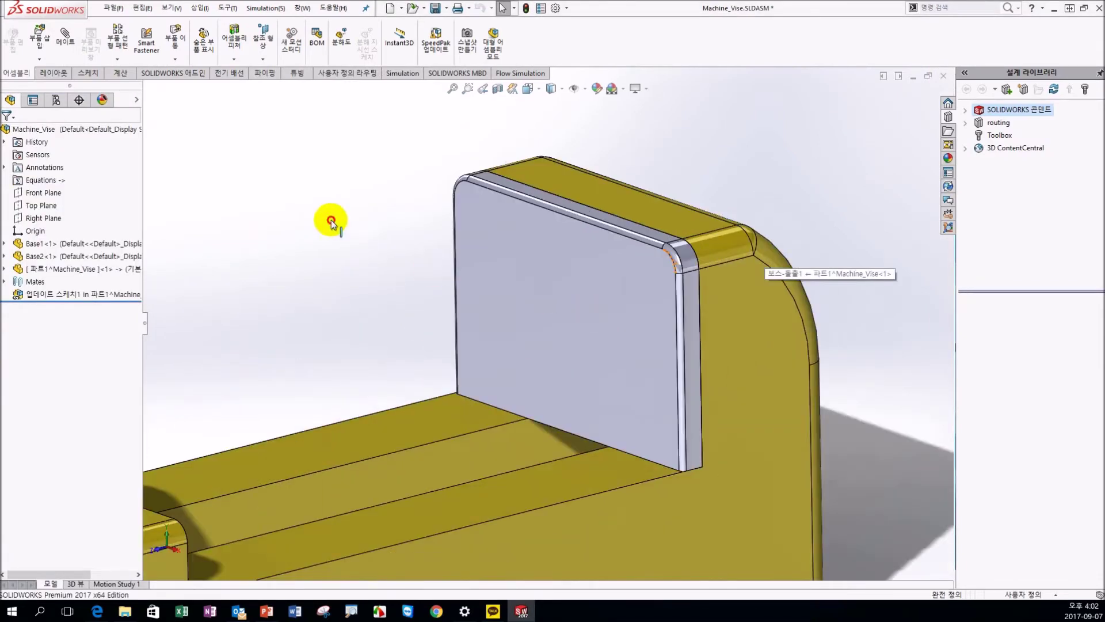
{"action": "left_click", "coordinate": [590, 220]}
{"action": "left_click", "coordinate": [5, 269]}
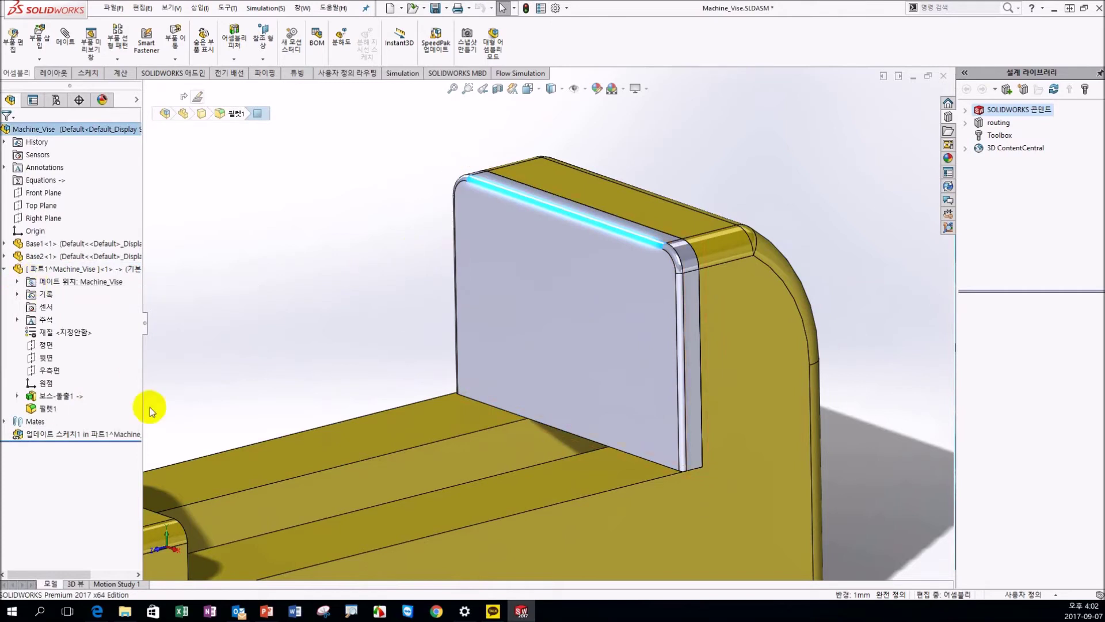
{"action": "left_click_drag", "start_coordinate": [143, 415], "coordinate": [213, 413]}
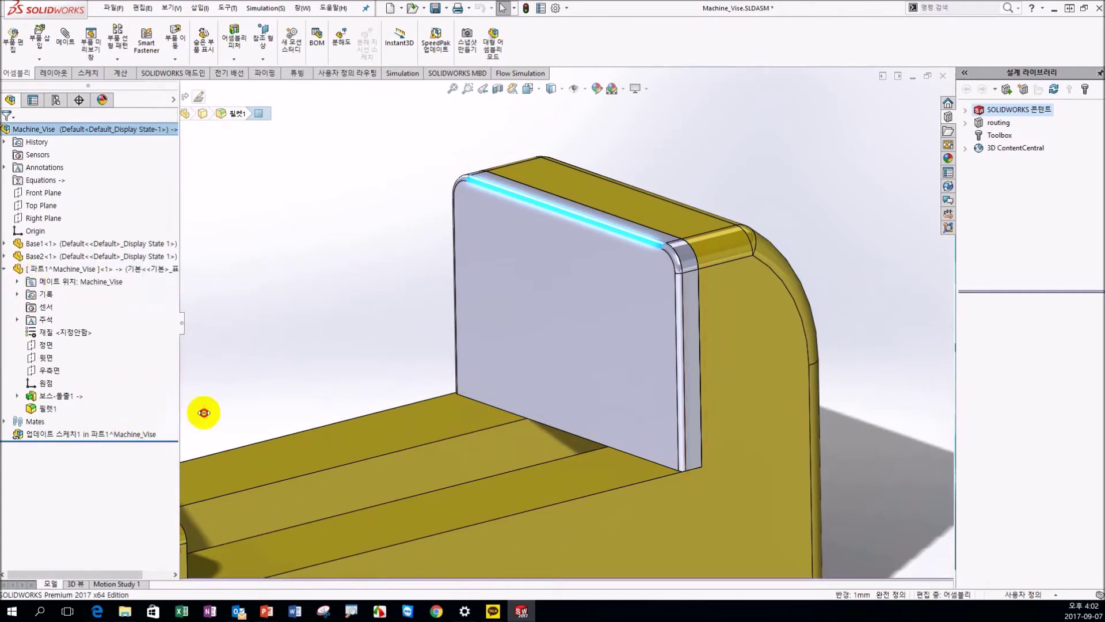
{"action": "left_click", "coordinate": [103, 271]}
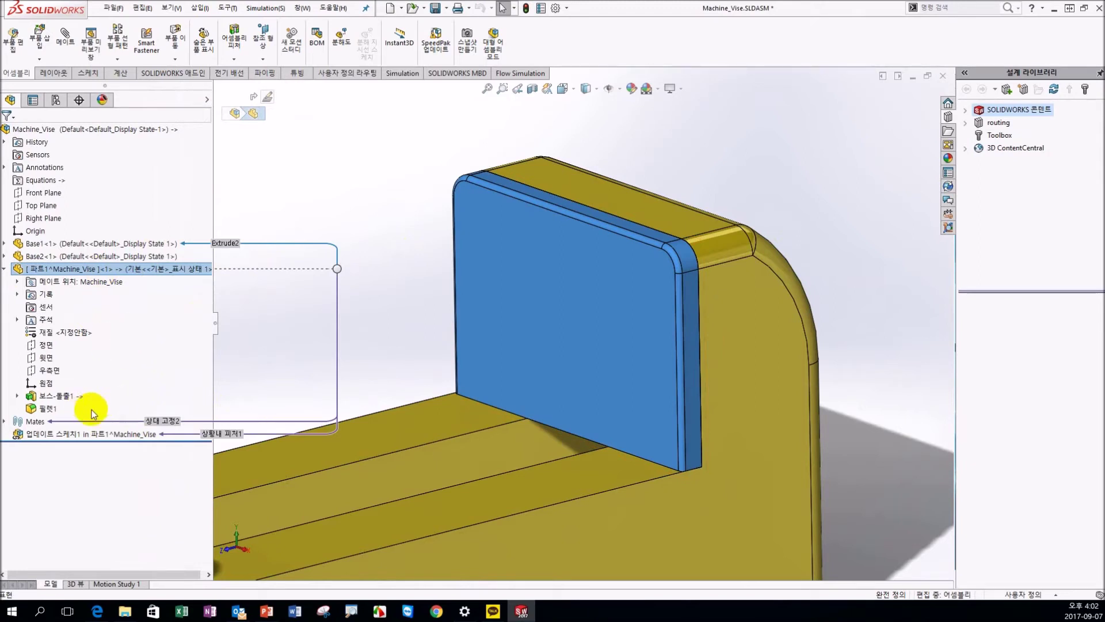
{"action": "left_click", "coordinate": [58, 397]}
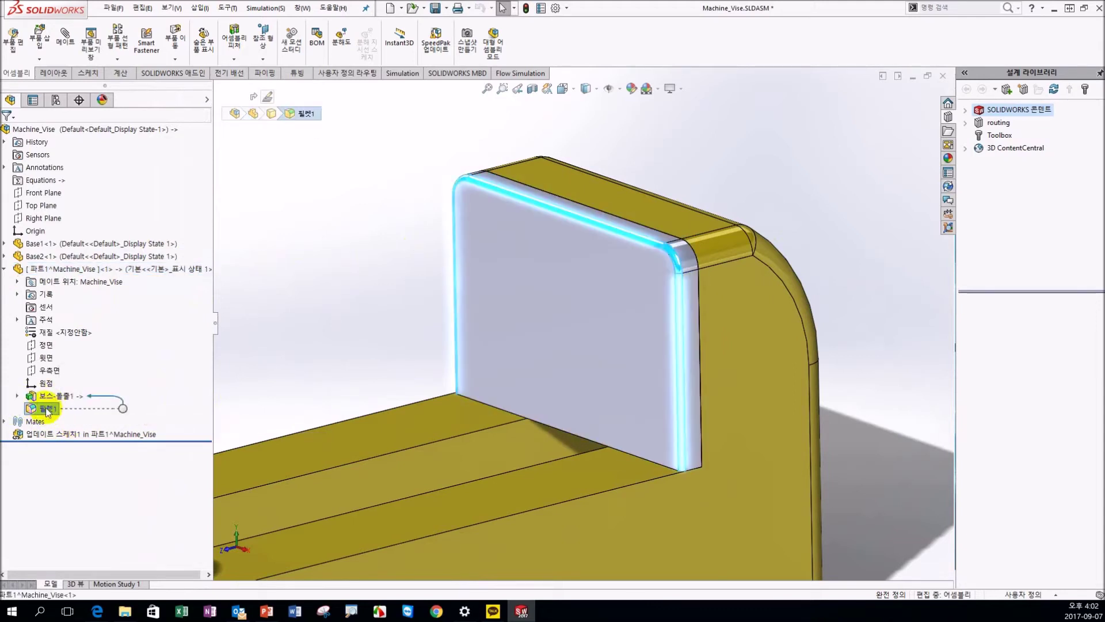
{"action": "left_click", "coordinate": [33, 397], "text": "ctrl"}
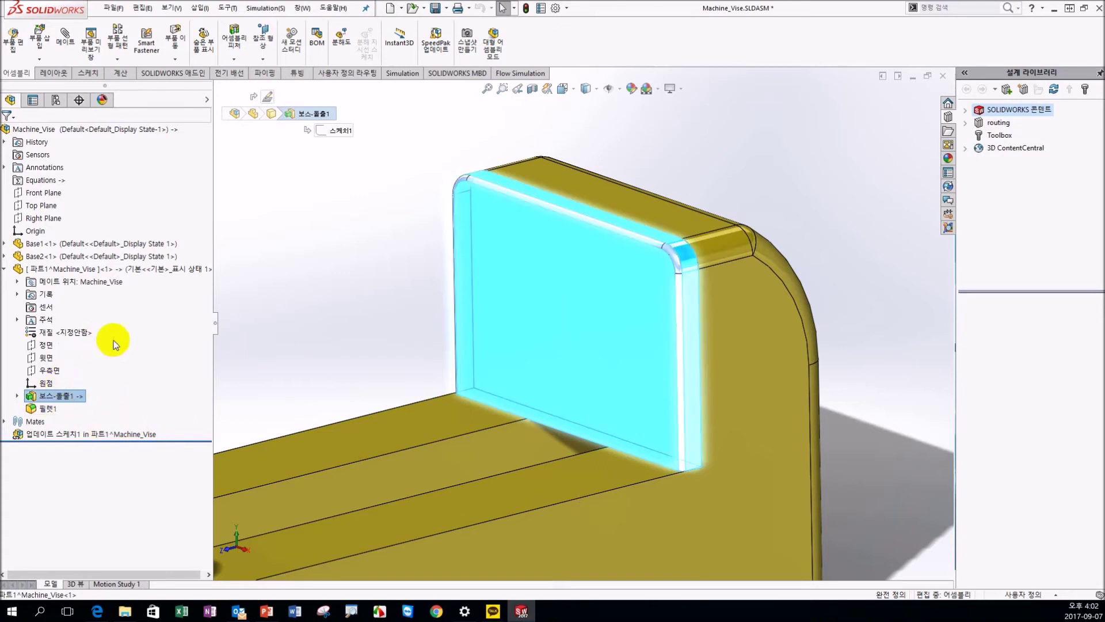
{"action": "left_click", "coordinate": [369, 299]}
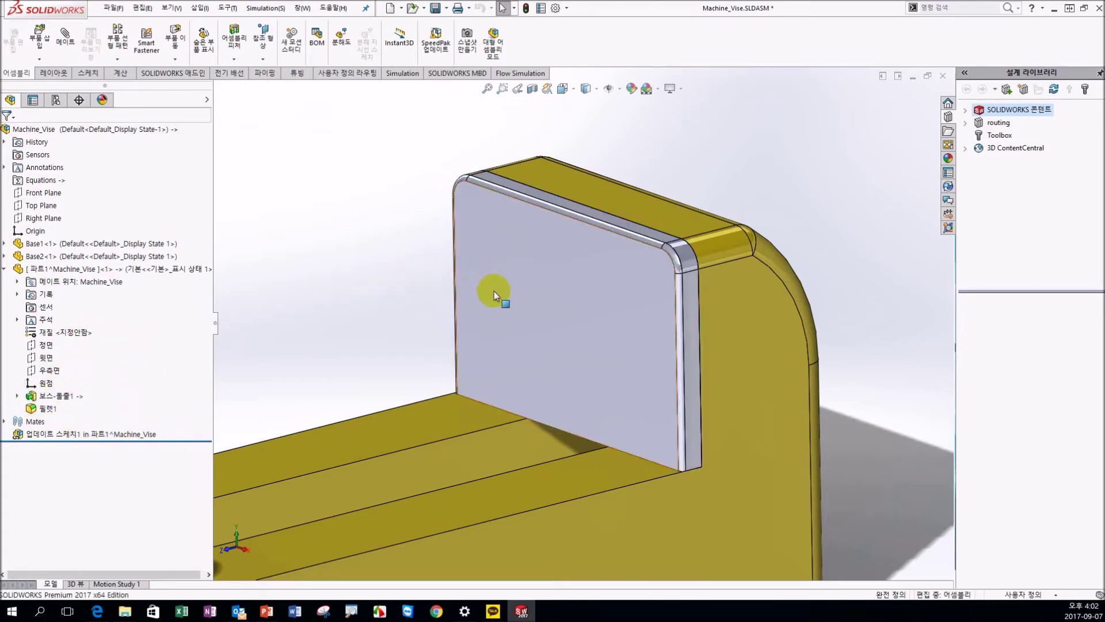
{"action": "left_click", "coordinate": [64, 395]}
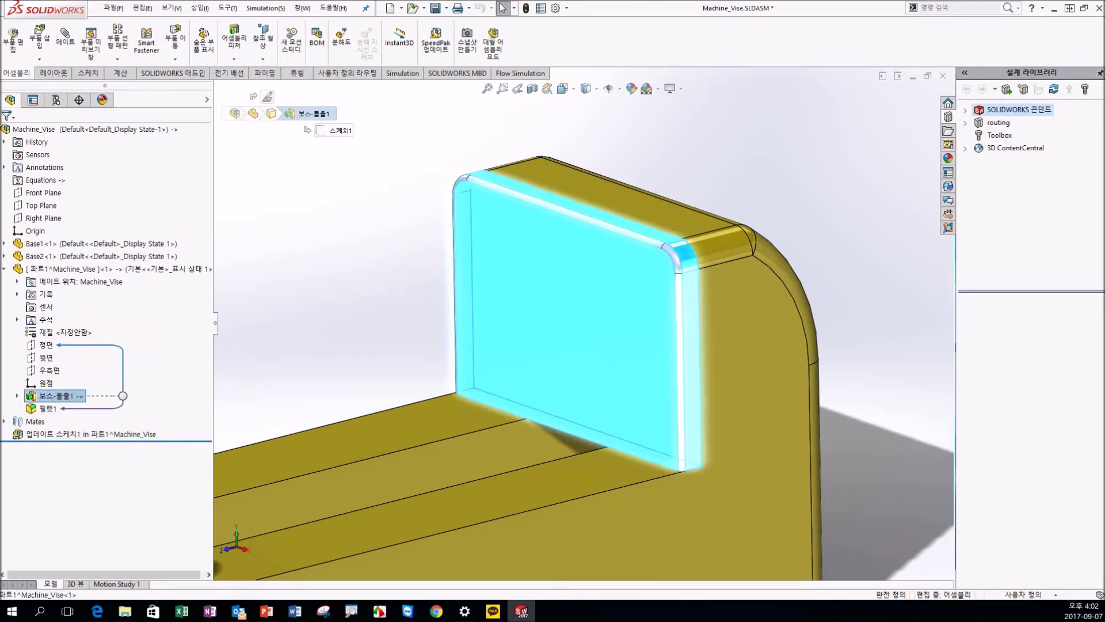
{"action": "left_click", "coordinate": [9, 269]}
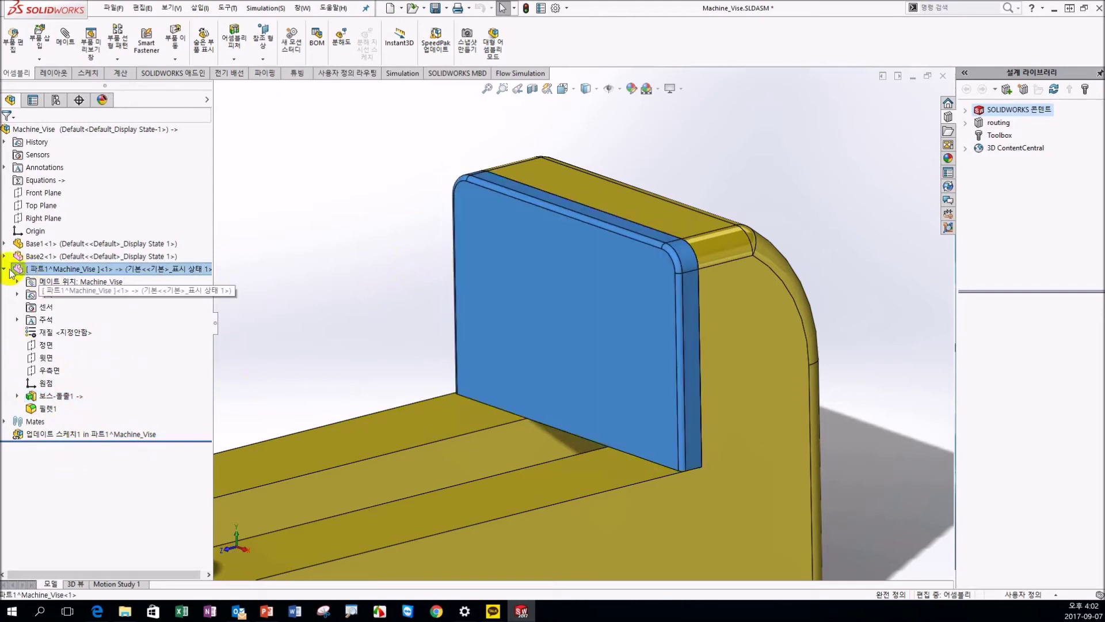
{"action": "left_click", "coordinate": [92, 271]}
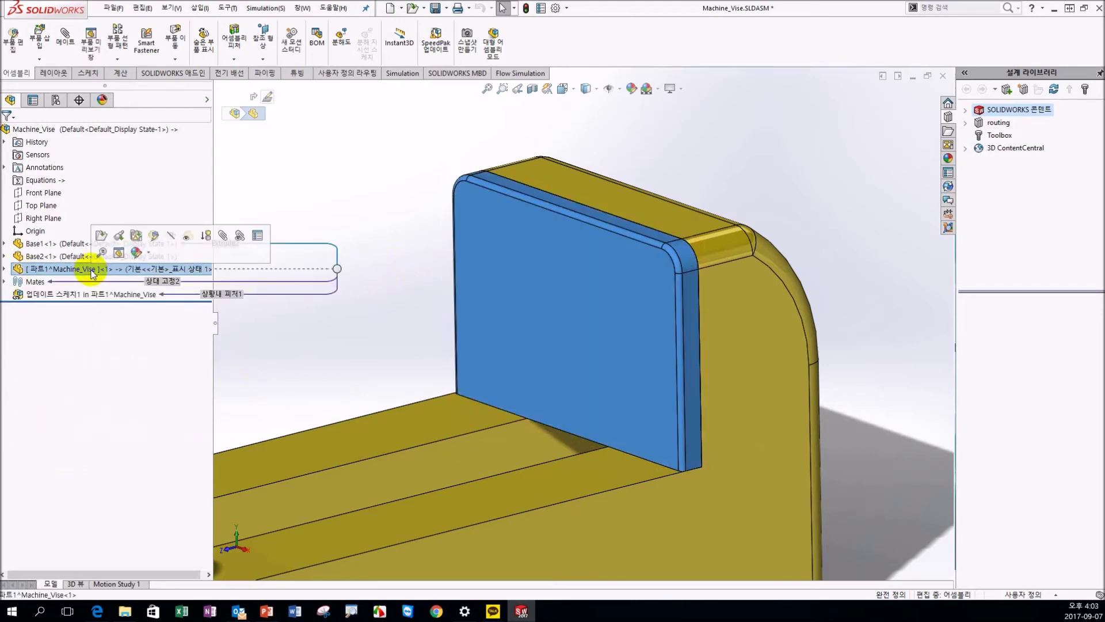
{"action": "left_click", "coordinate": [192, 314]}
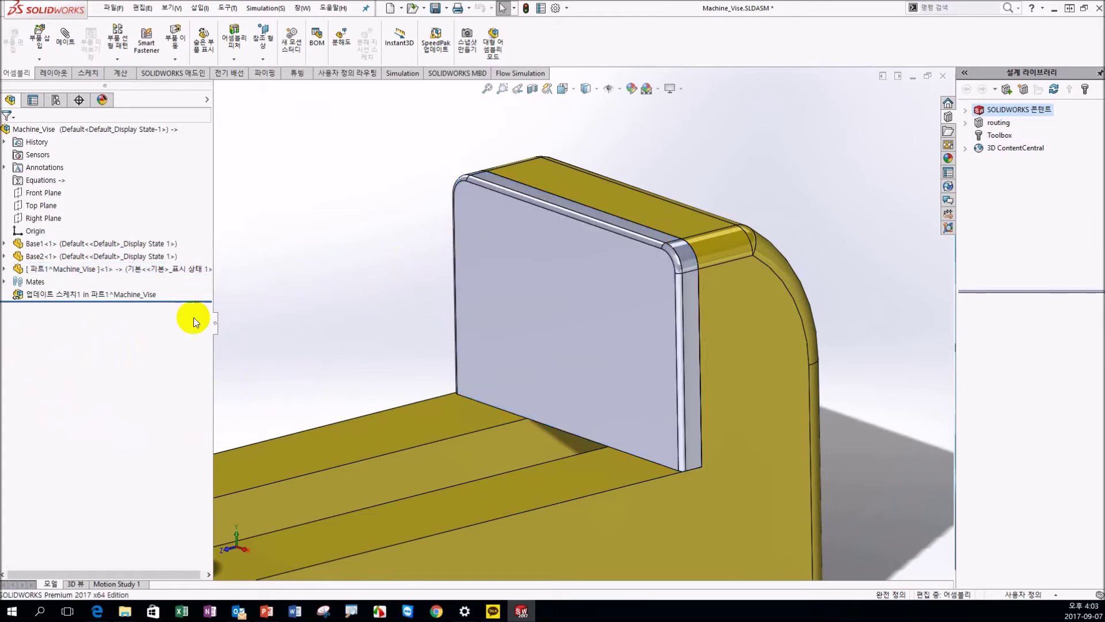
- Save the in-context part to an external file
{"action": "right_click", "coordinate": [129, 274]}
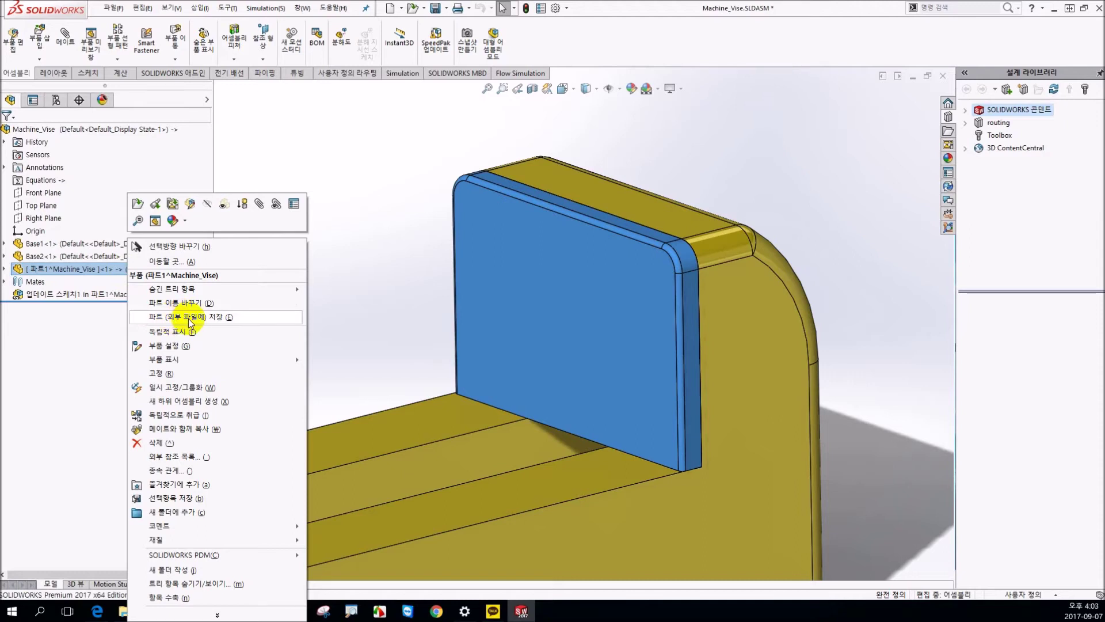
{"action": "right_click", "coordinate": [114, 271]}
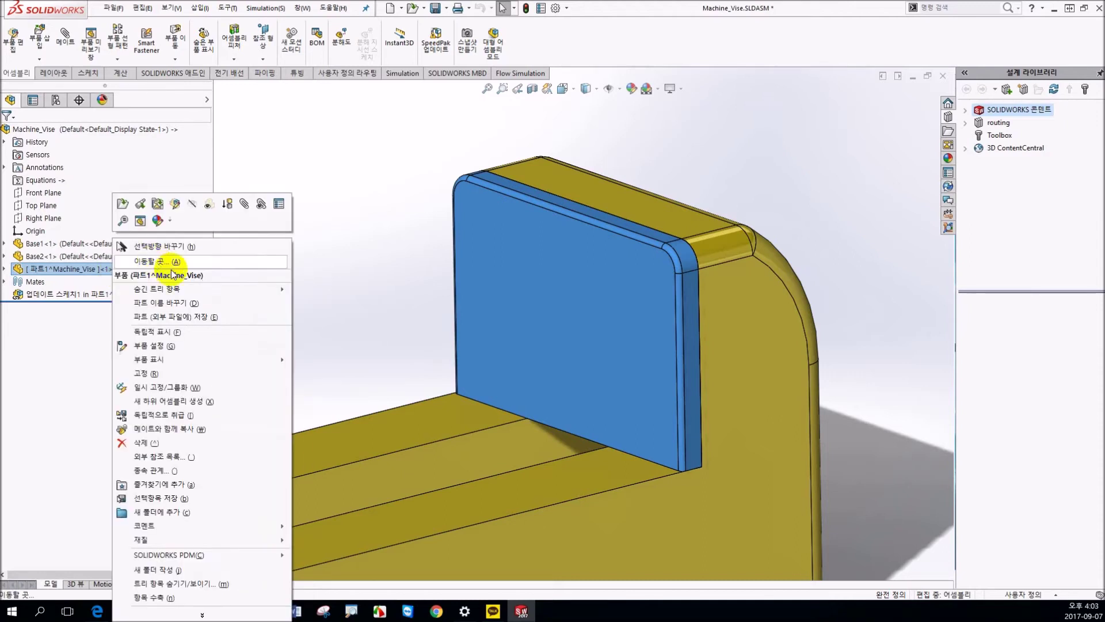
{"action": "left_click", "coordinate": [202, 316]}
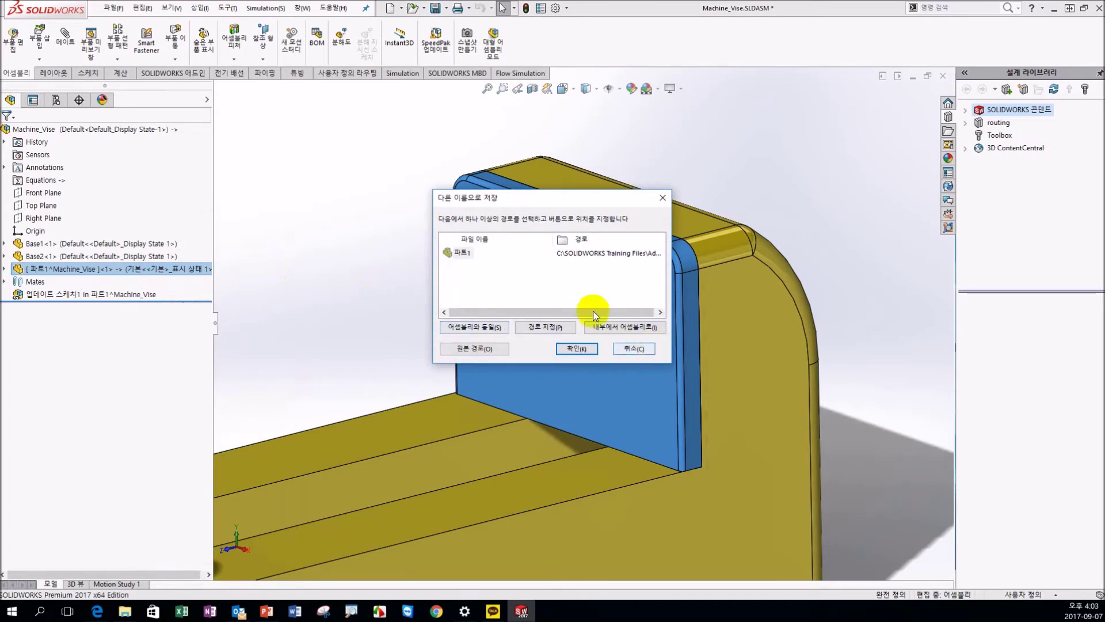
{"action": "left_click", "coordinate": [573, 349]}
- Rename the part to plate and save it as an external file
{"action": "left_click", "coordinate": [77, 270]}
{"action": "type", "text": "plate"}
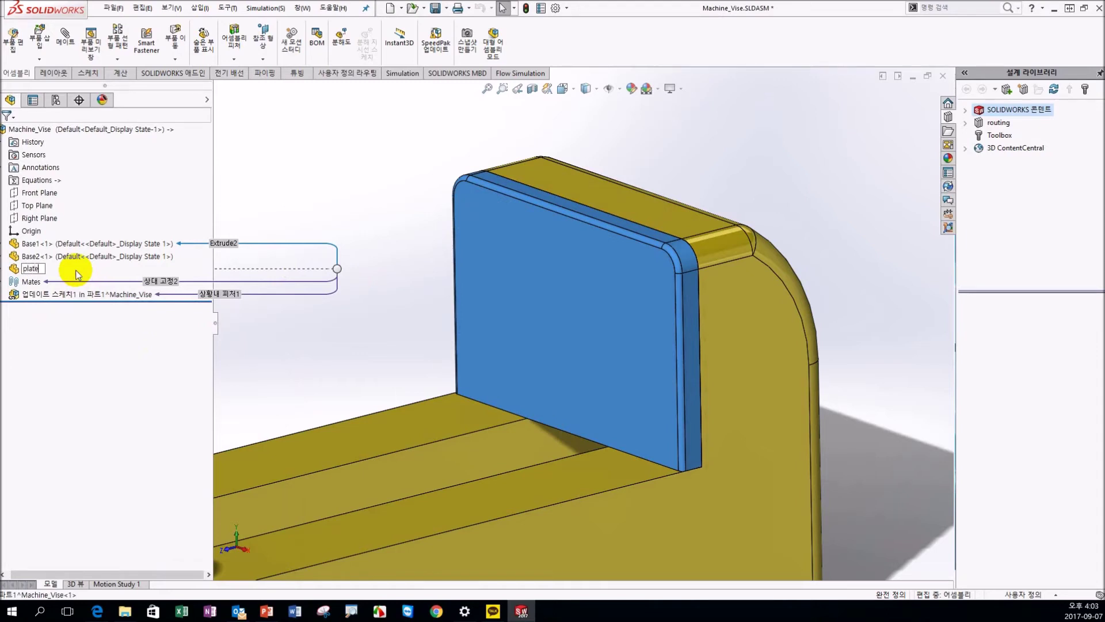
{"action": "left_click", "coordinate": [299, 216]}
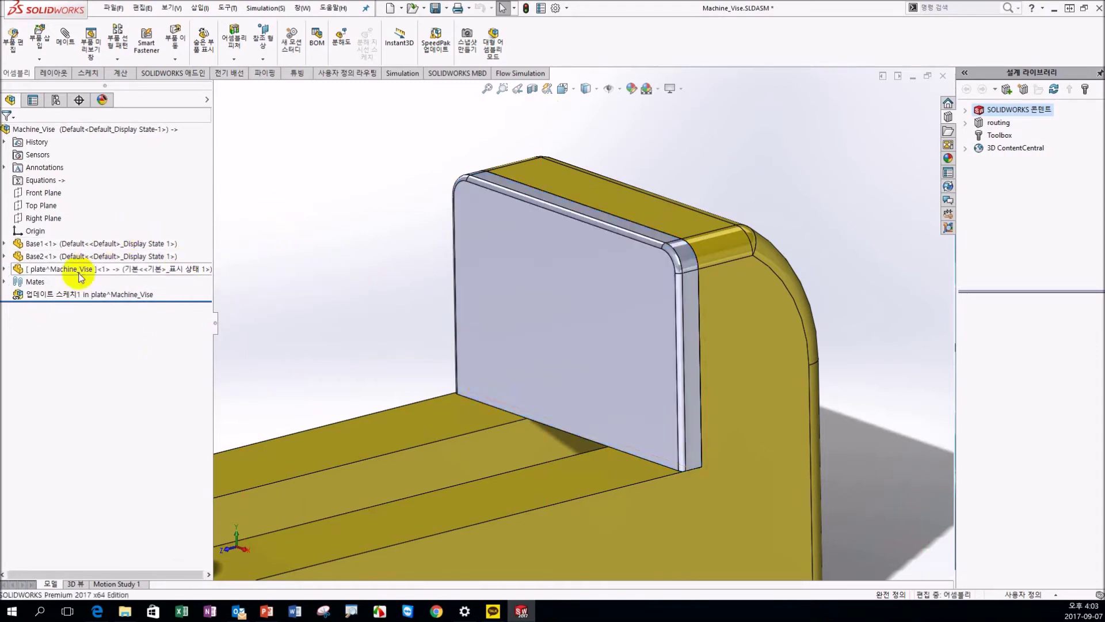
{"action": "left_click", "coordinate": [80, 273]}
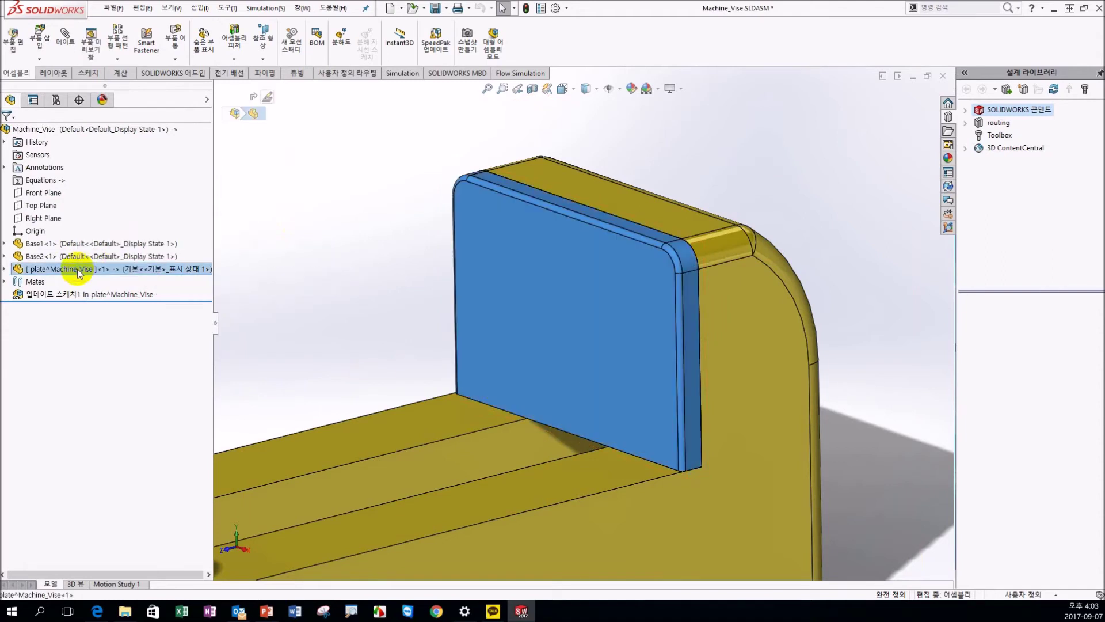
{"action": "right_click", "coordinate": [79, 274]}
{"action": "left_click", "coordinate": [129, 319]}
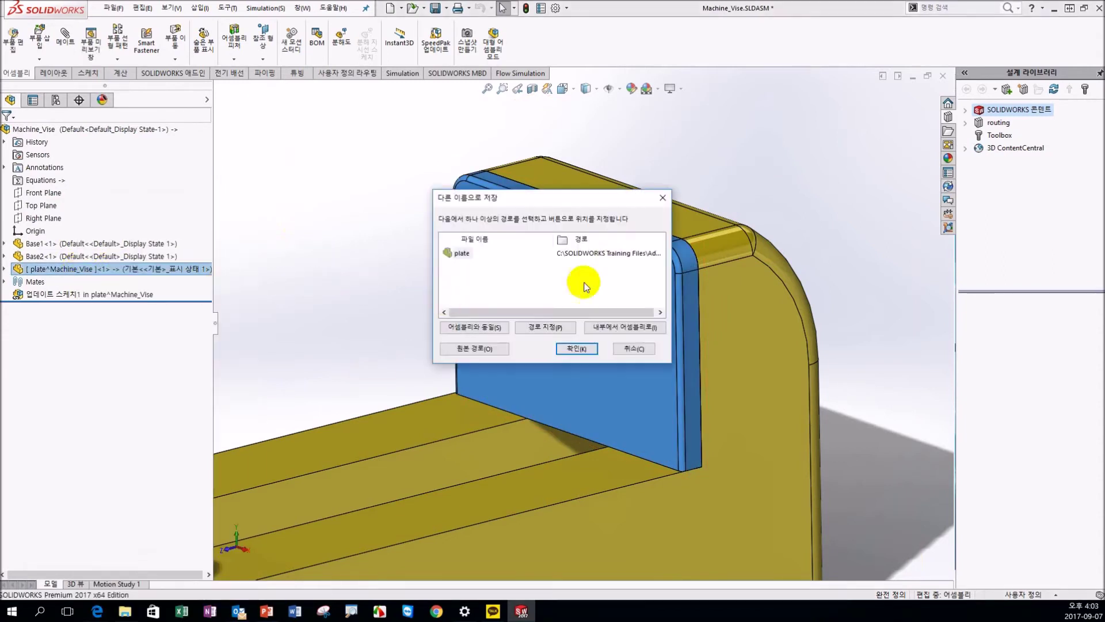
{"action": "left_click", "coordinate": [579, 349]}
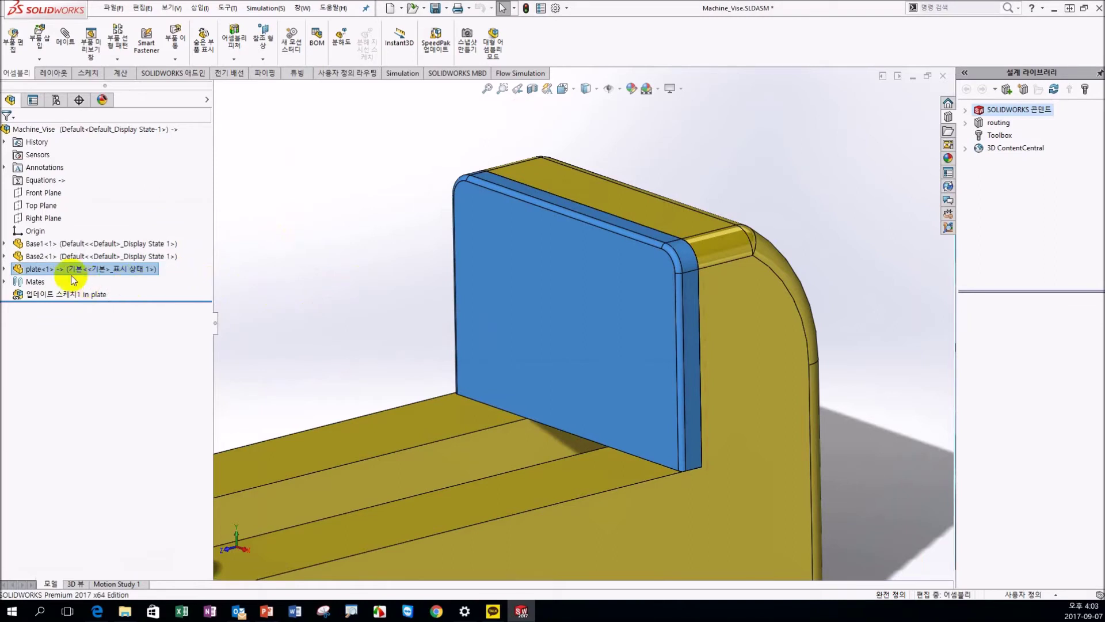
{"action": "left_click", "coordinate": [368, 255]}
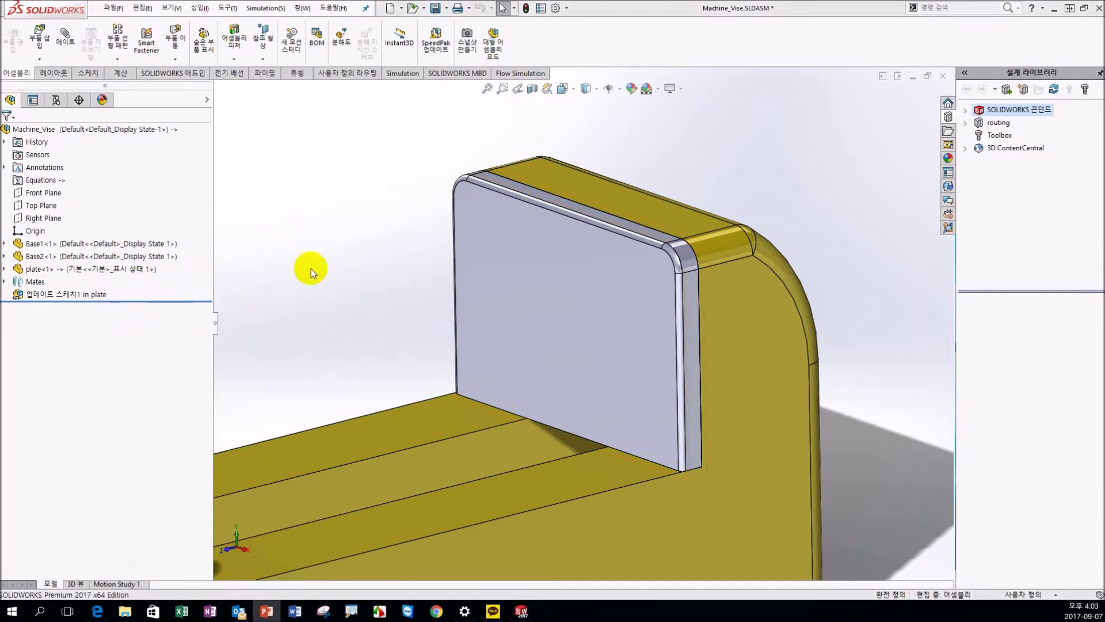
- Suppress Base1 and choose Save All for the modified documents
{"action": "left_click", "coordinate": [19, 270]}
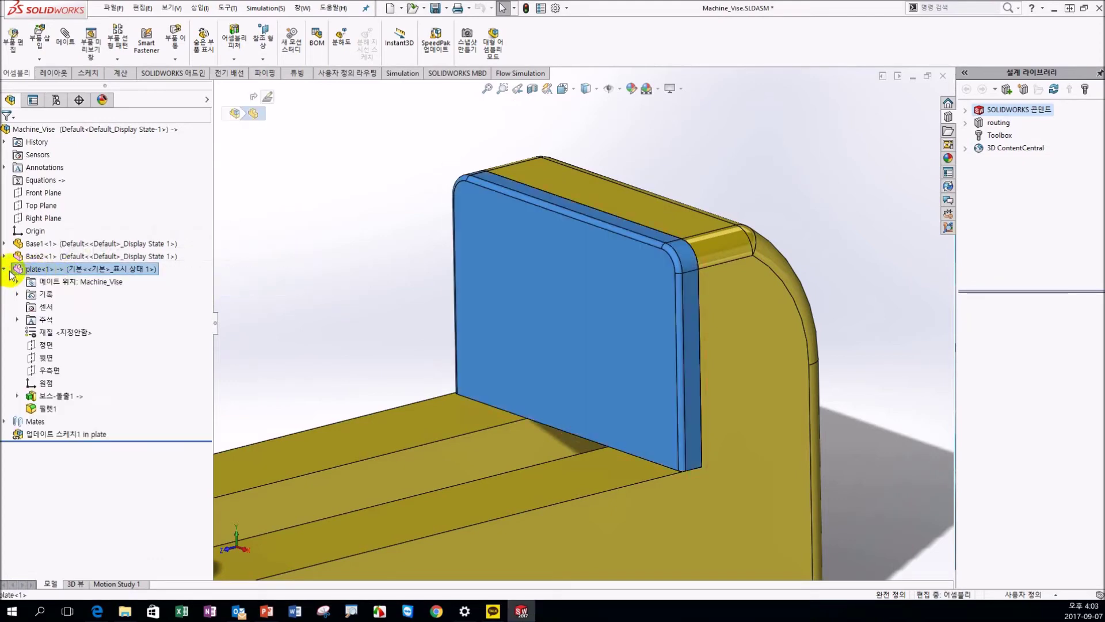
{"action": "left_click", "coordinate": [7, 270]}
{"action": "right_click", "coordinate": [65, 244]}
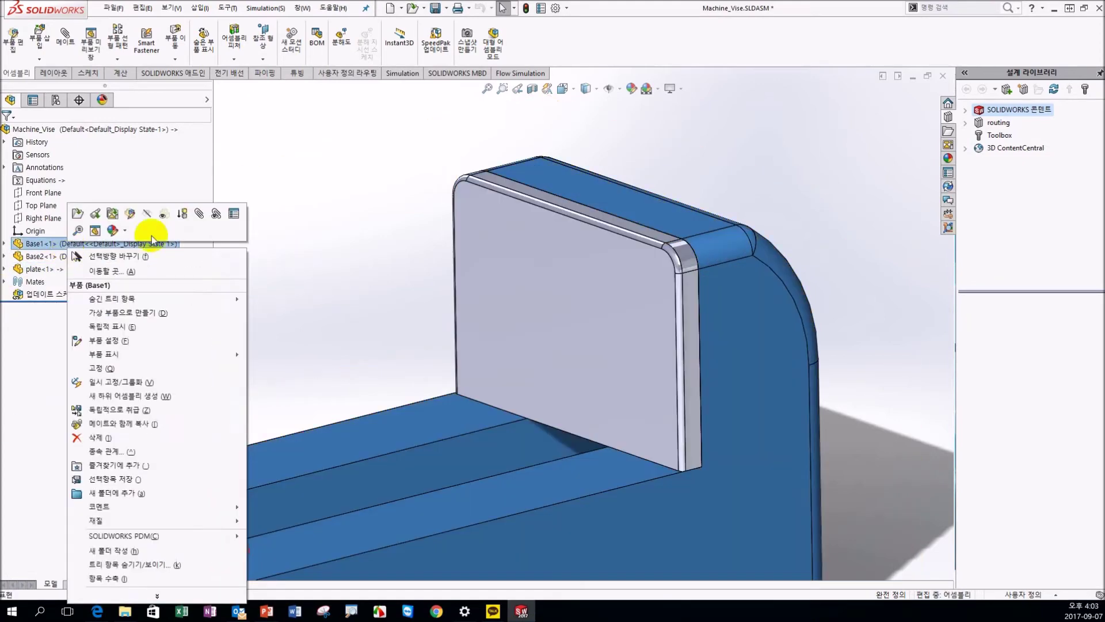
{"action": "left_click", "coordinate": [20, 246]}
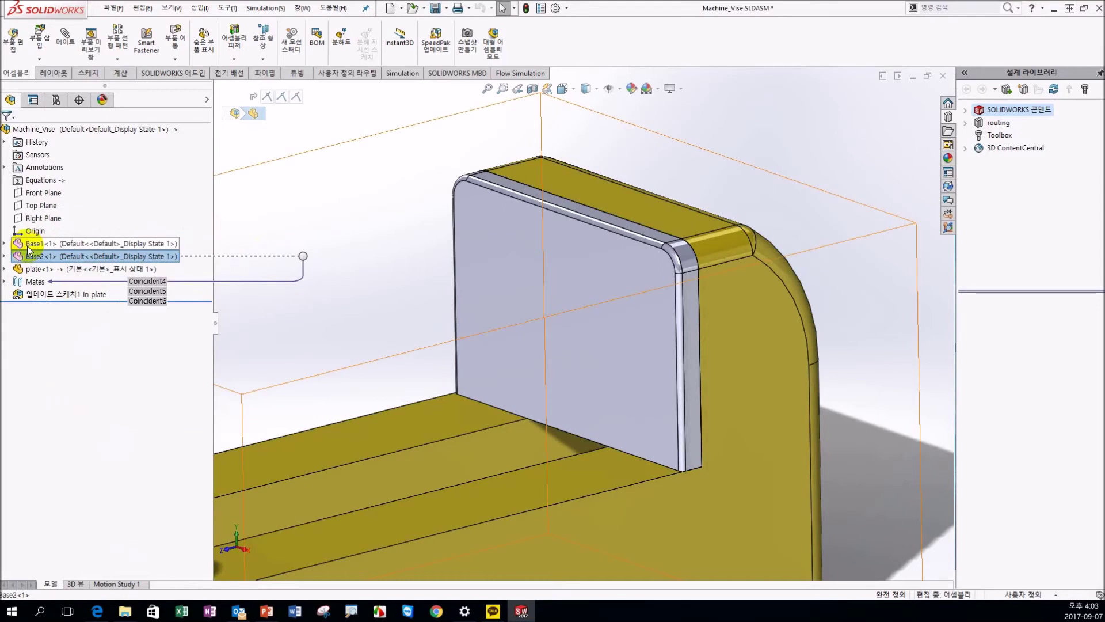
{"action": "left_click", "coordinate": [131, 212]}
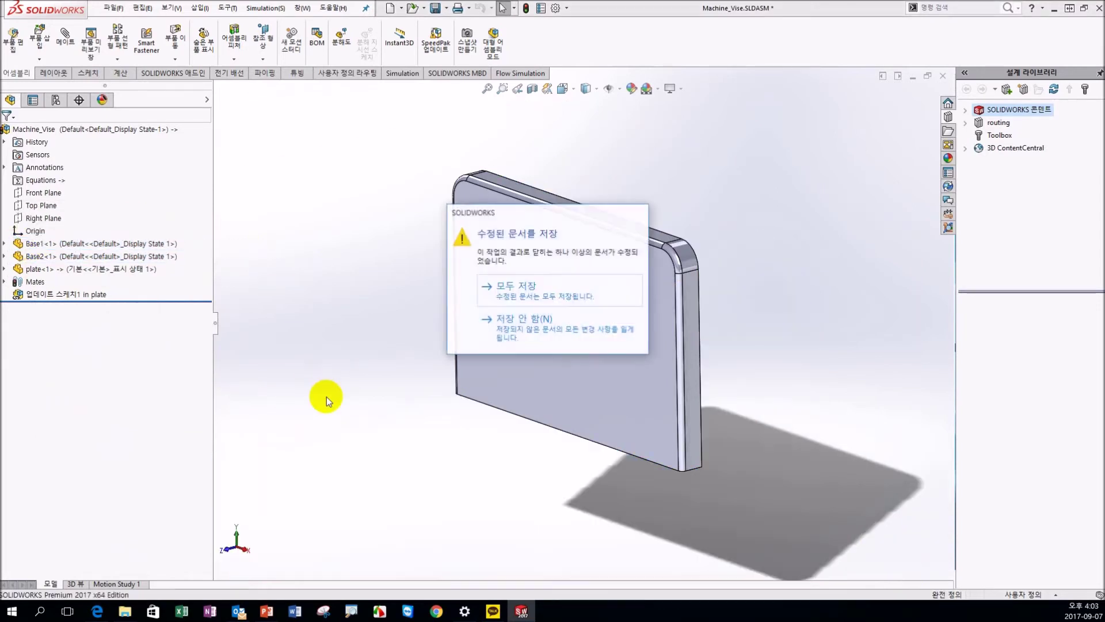
{"action": "left_click", "coordinate": [509, 295]}
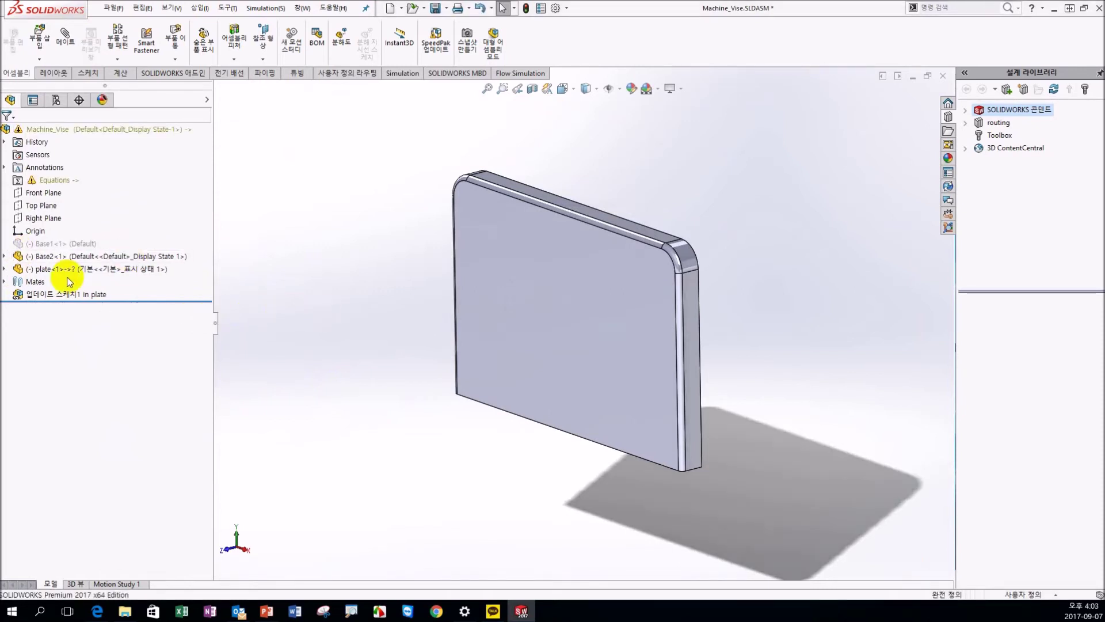
- Check the plate's references and bring up the PowerPoint slides
{"action": "left_click", "coordinate": [94, 269]}
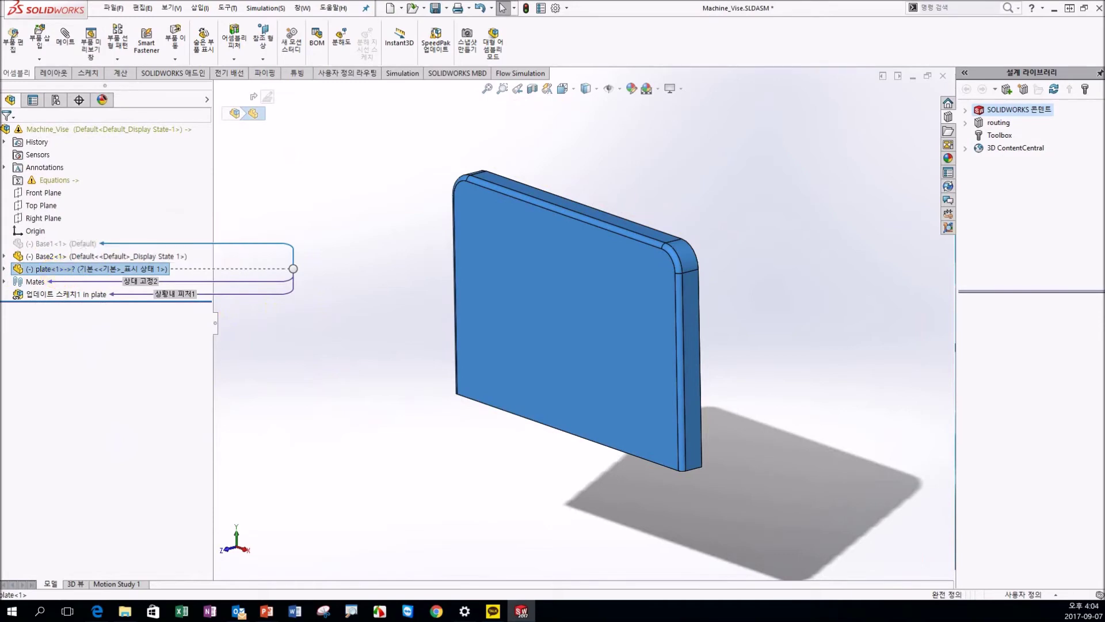
{"action": "left_click", "coordinate": [267, 611]}
{"action": "mouse_move", "coordinate": [333, 7]}
{"action": "left_mouse_down"}
{"action": "mouse_move", "coordinate": [390, 8]}
{"action": "mouse_move", "coordinate": [371, 1]}
{"action": "left_mouse_up"}
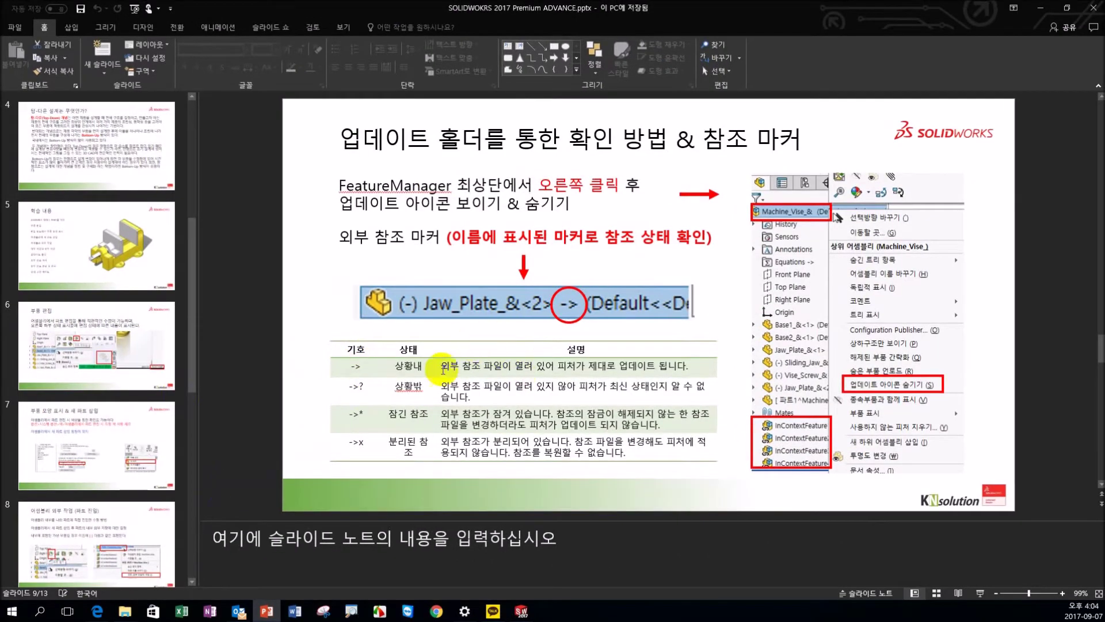
- Point out the reference-status table on PowerPoint slide 9
{"action": "left_click", "coordinate": [415, 388]}
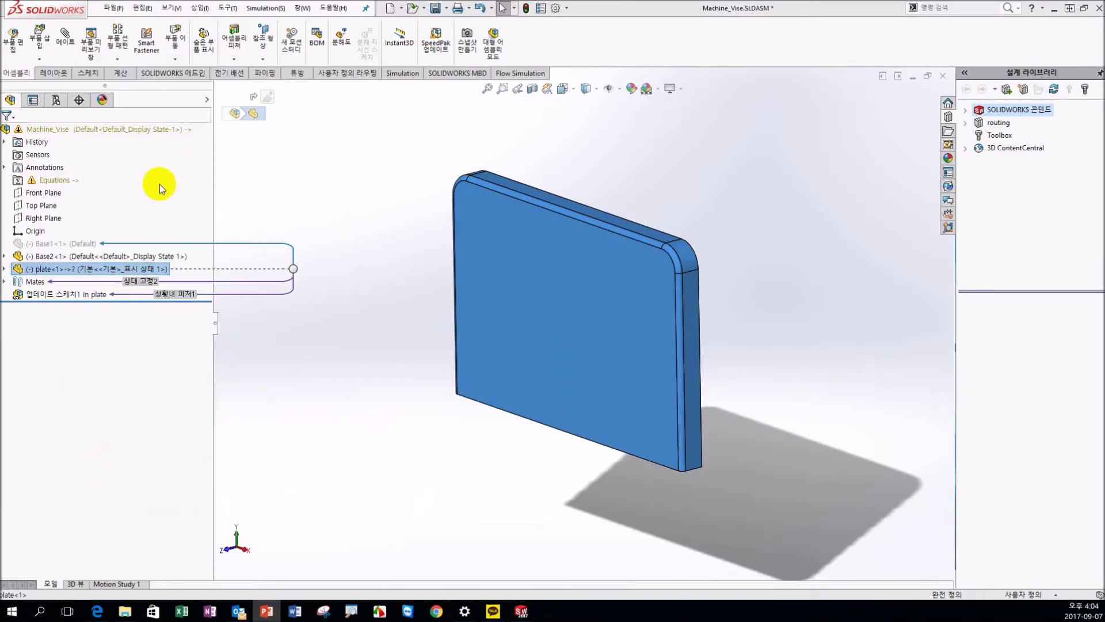
- Unsuppress Base1 so plate<1>'s reference marker changes from ->? to ->
{"action": "left_click", "coordinate": [46, 244]}
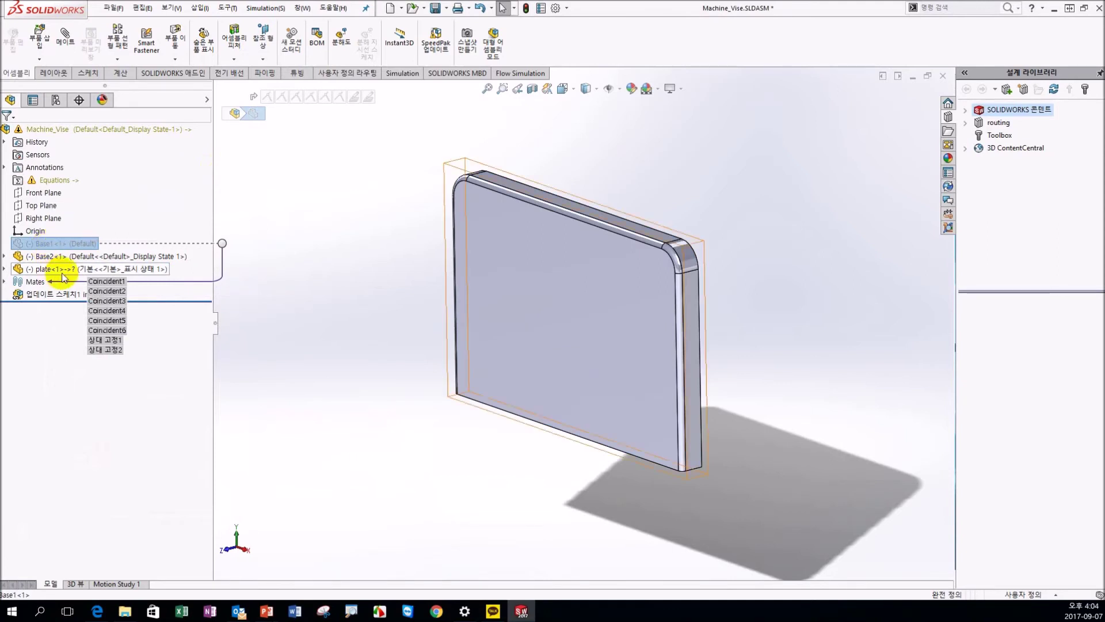
{"action": "left_click", "coordinate": [62, 271]}
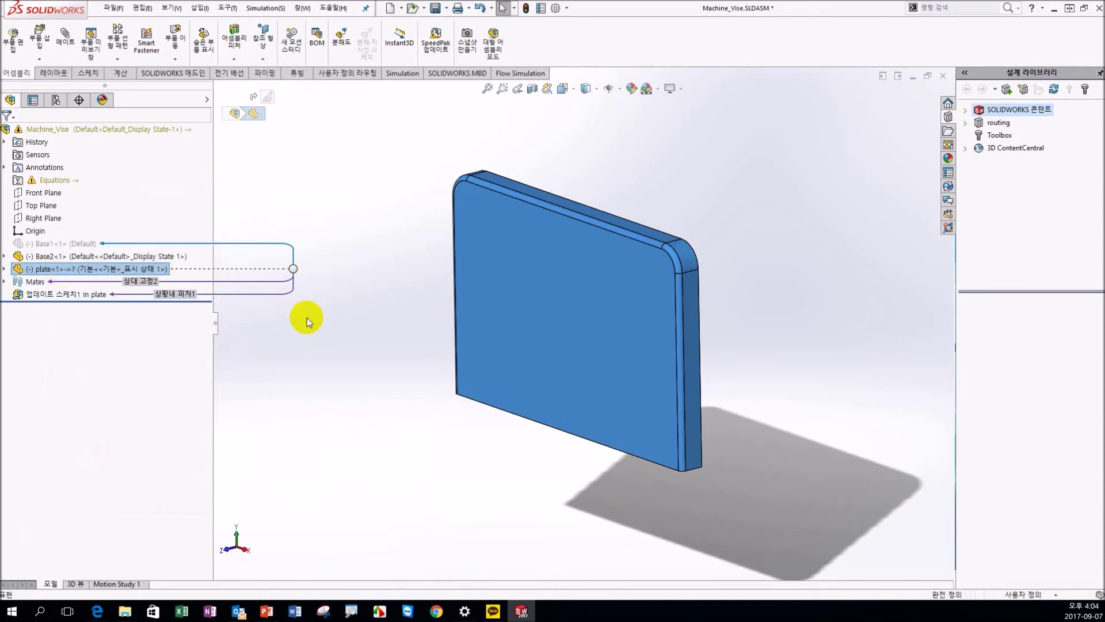
{"action": "right_click", "coordinate": [51, 243]}
{"action": "left_click", "coordinate": [108, 206]}
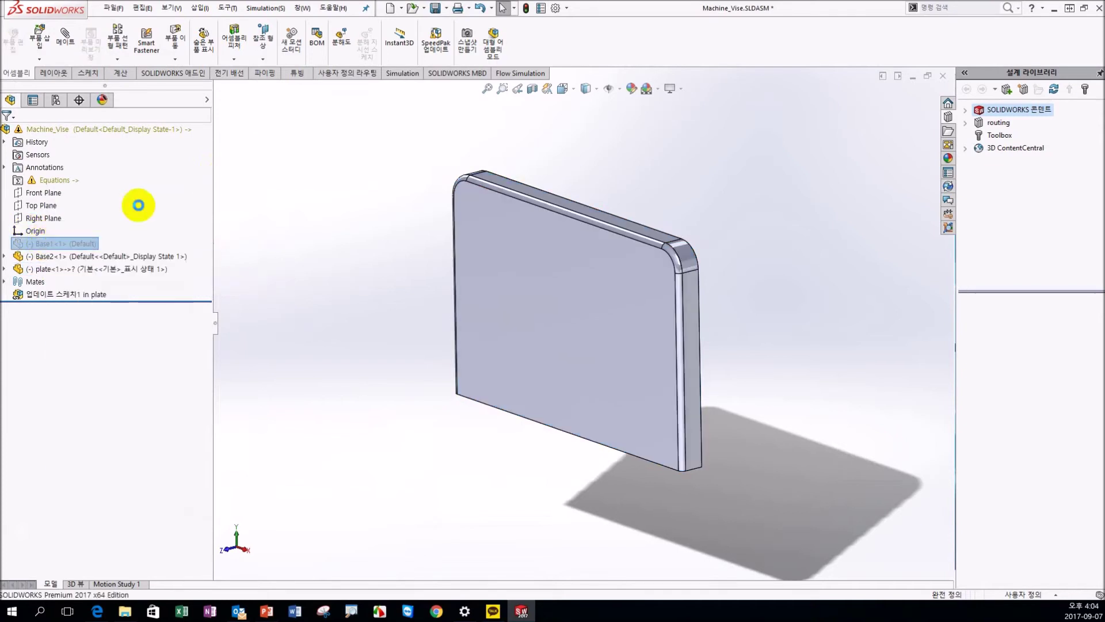
{"action": "left_click", "coordinate": [92, 270]}
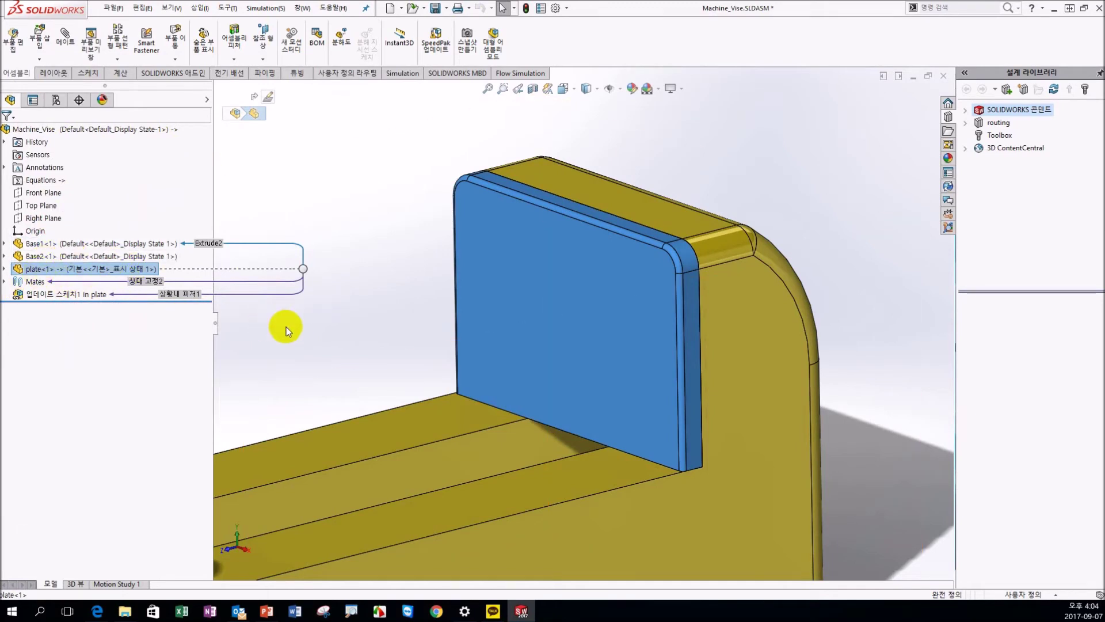
{"action": "right_click", "coordinate": [63, 269]}
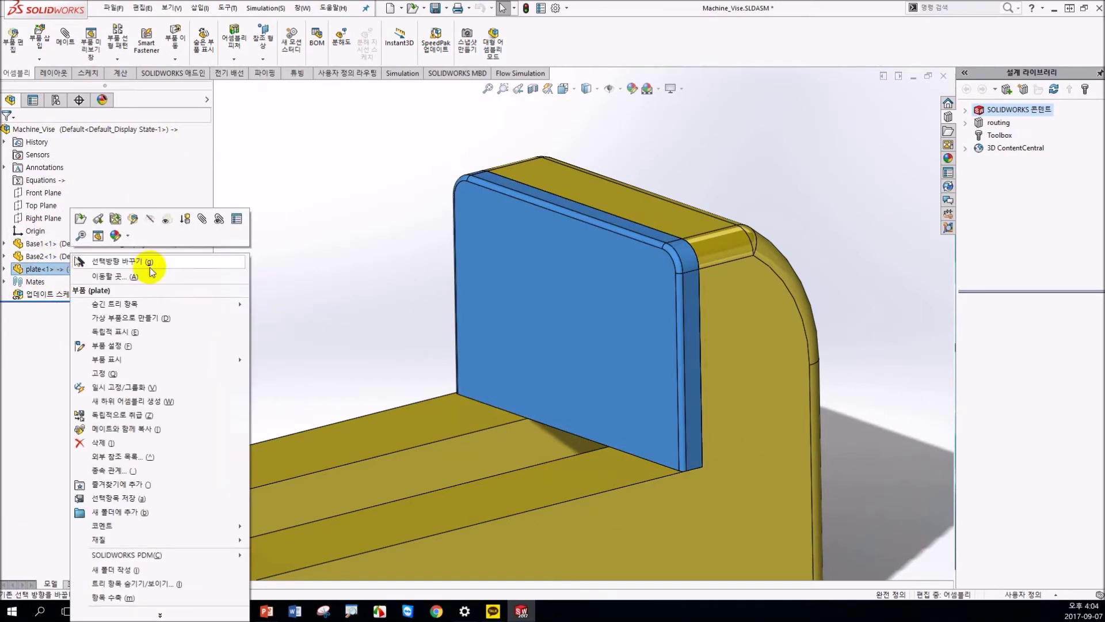
- Use Lock All in plate<1>'s External References list, turning its marker to ->*
{"action": "left_click", "coordinate": [355, 272]}
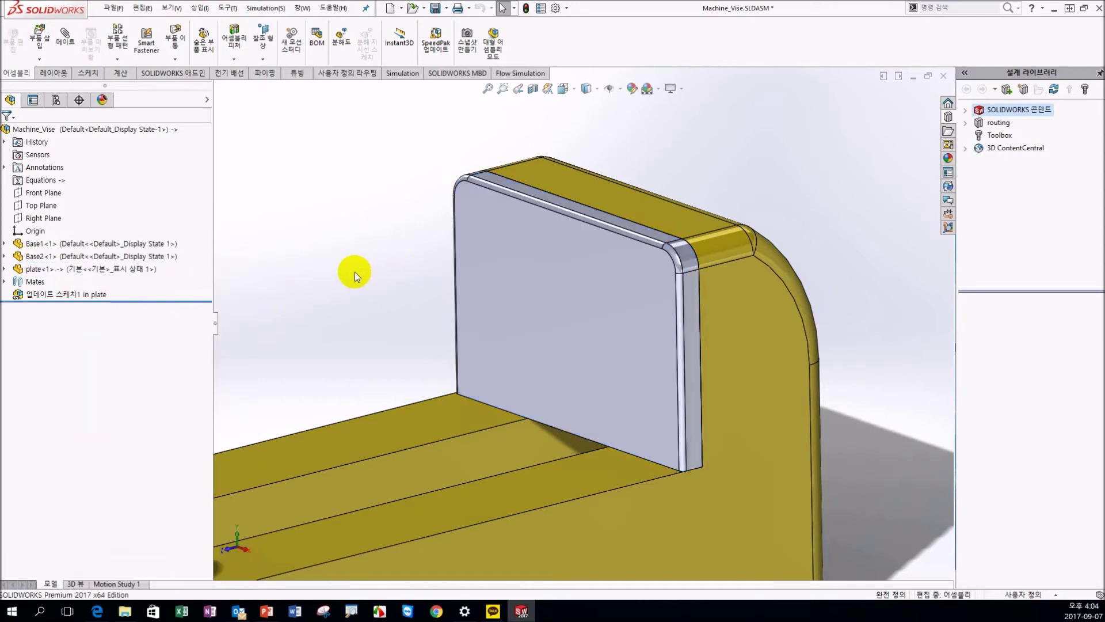
{"action": "right_click", "coordinate": [85, 274]}
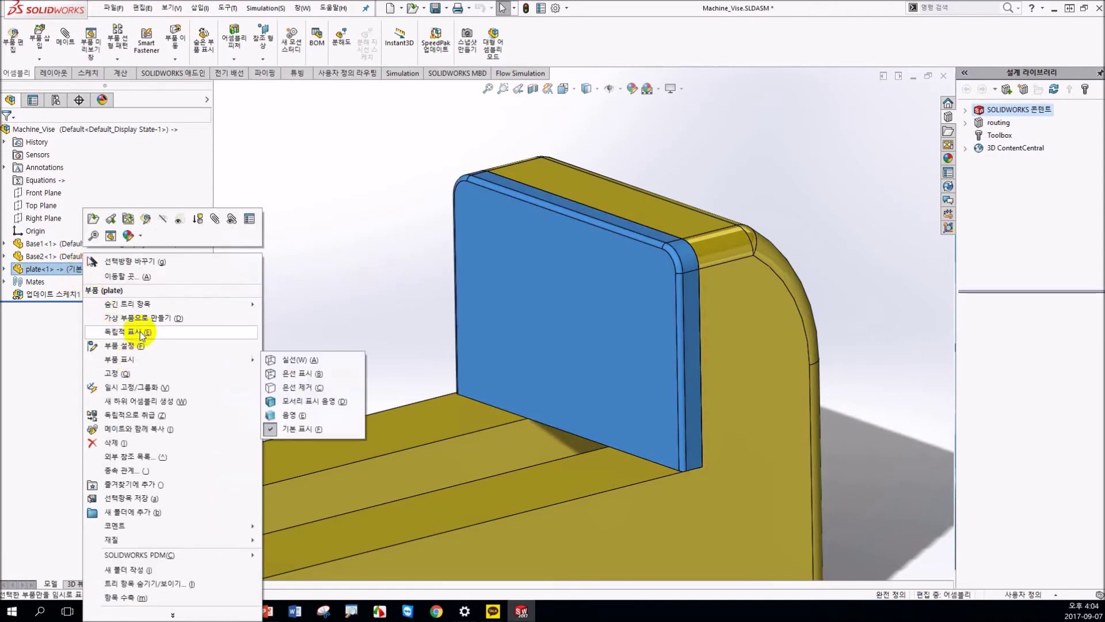
{"action": "left_click", "coordinate": [149, 458]}
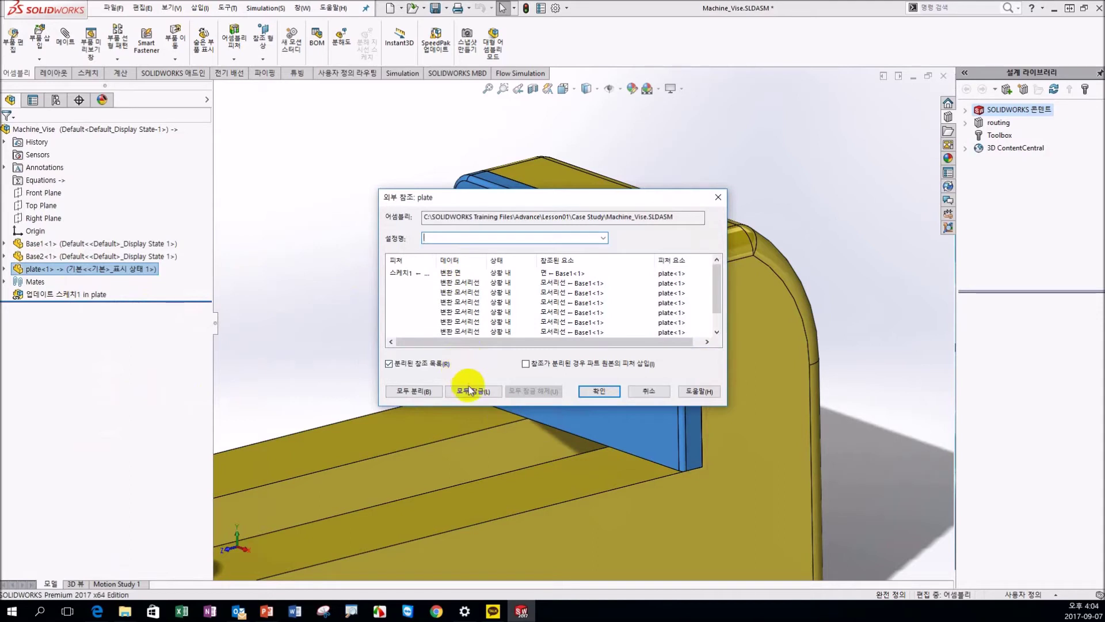
{"action": "left_click", "coordinate": [473, 391]}
{"action": "left_click", "coordinate": [593, 323]}
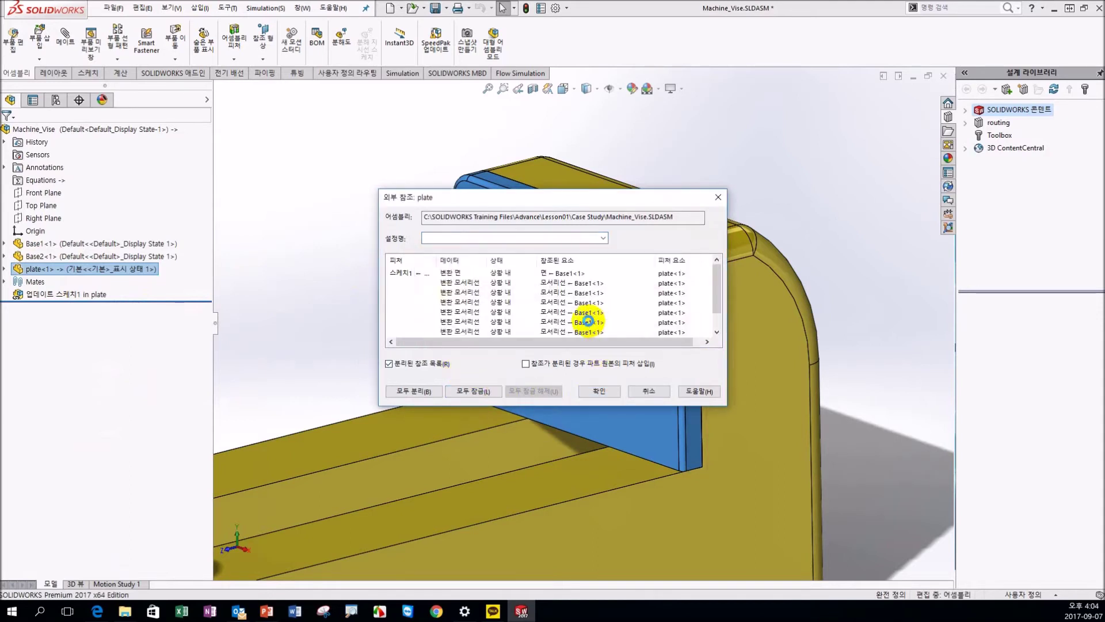
{"action": "left_click", "coordinate": [596, 389]}
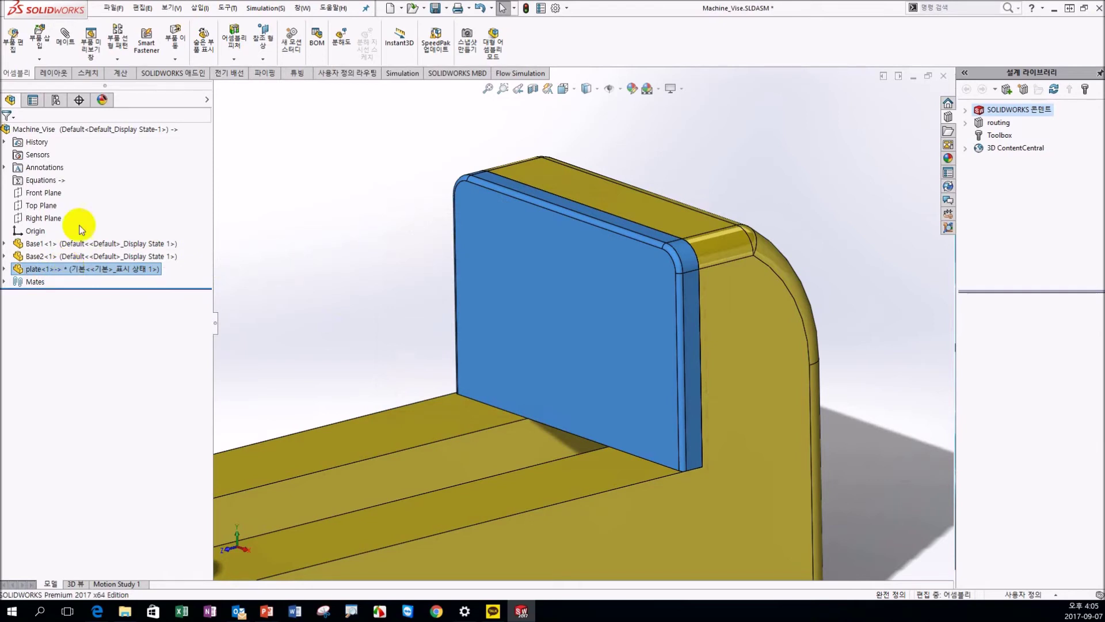
- Change the base's 70 mm width dimension to 100 mm and rebuild the assembly
{"action": "left_click", "coordinate": [306, 242]}
{"action": "left_click", "coordinate": [80, 248]}
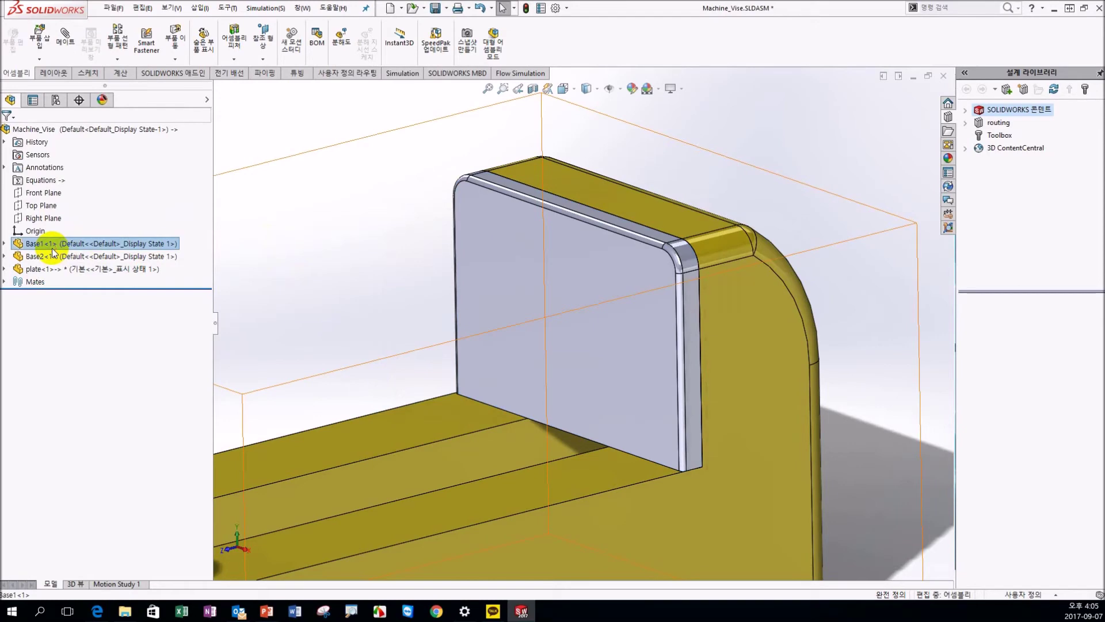
{"action": "key", "text": "f"}
{"action": "left_click", "coordinate": [432, 344]}
{"action": "double_click", "coordinate": [469, 444]}
{"action": "middle_click_drag", "start_coordinate": [398, 450], "coordinate": [341, 403]}
{"action": "double_click", "coordinate": [340, 392]}
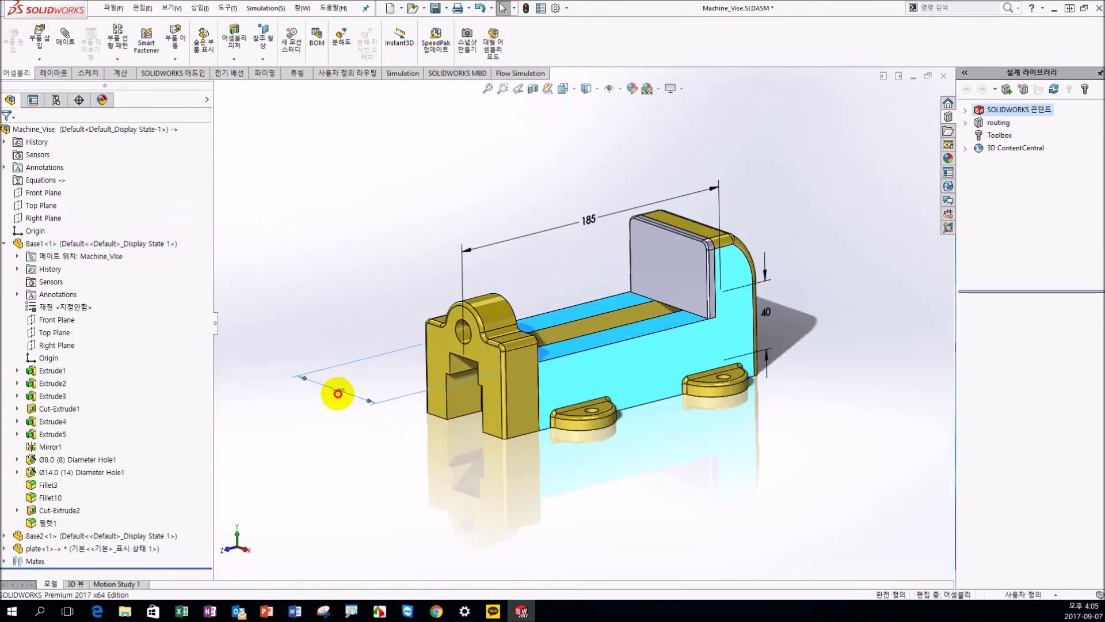
{"action": "type", "text": "1000"}
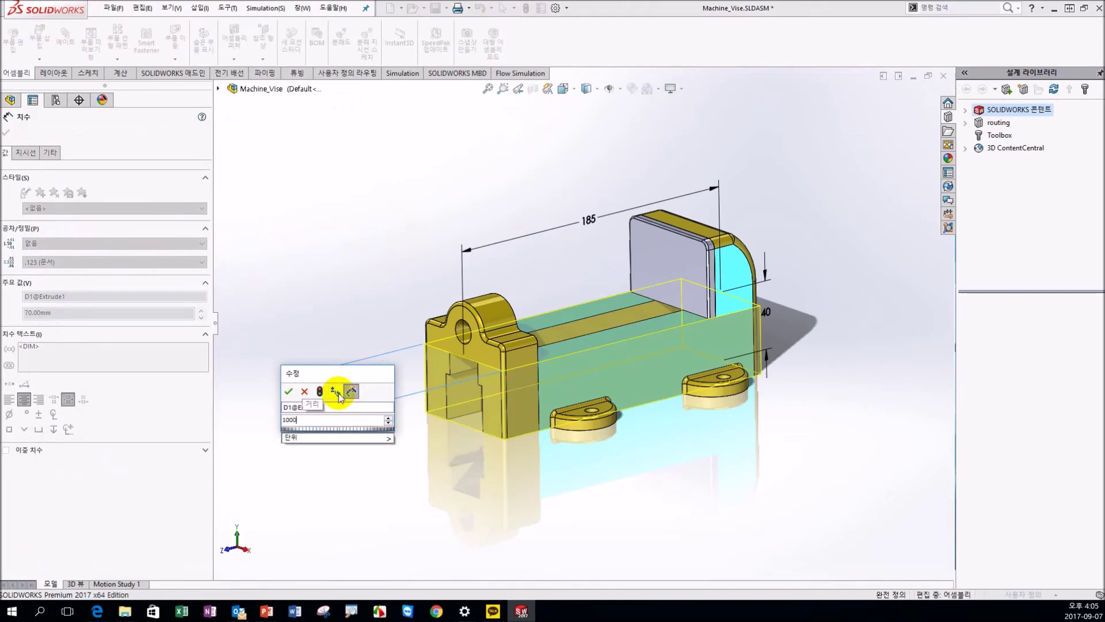
{"action": "key", "text": "Escape"}
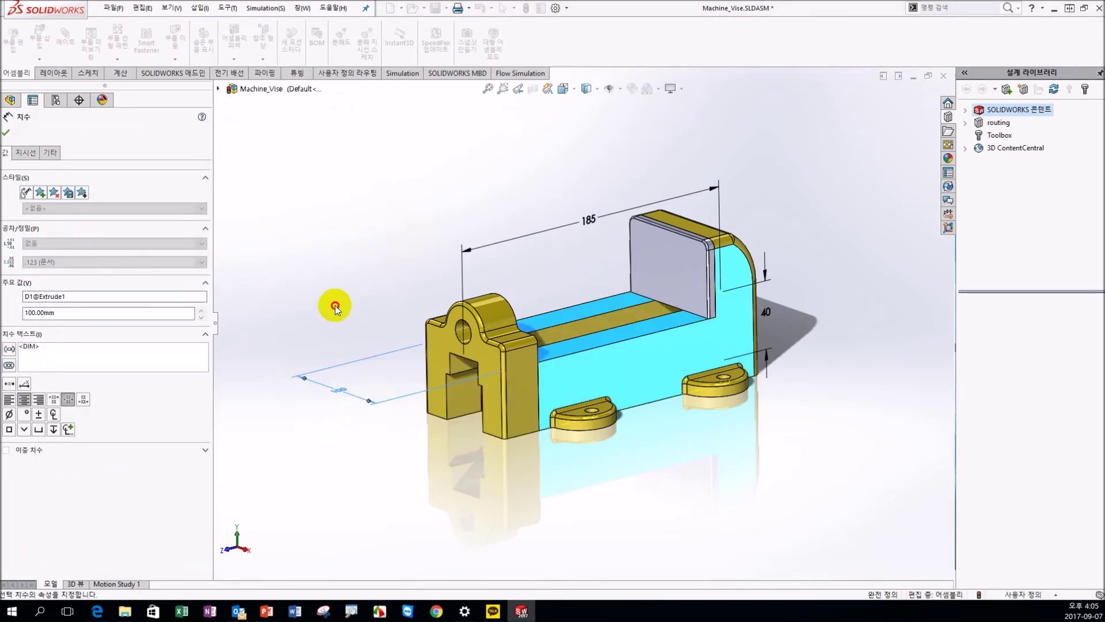
{"action": "left_click", "coordinate": [540, 180]}
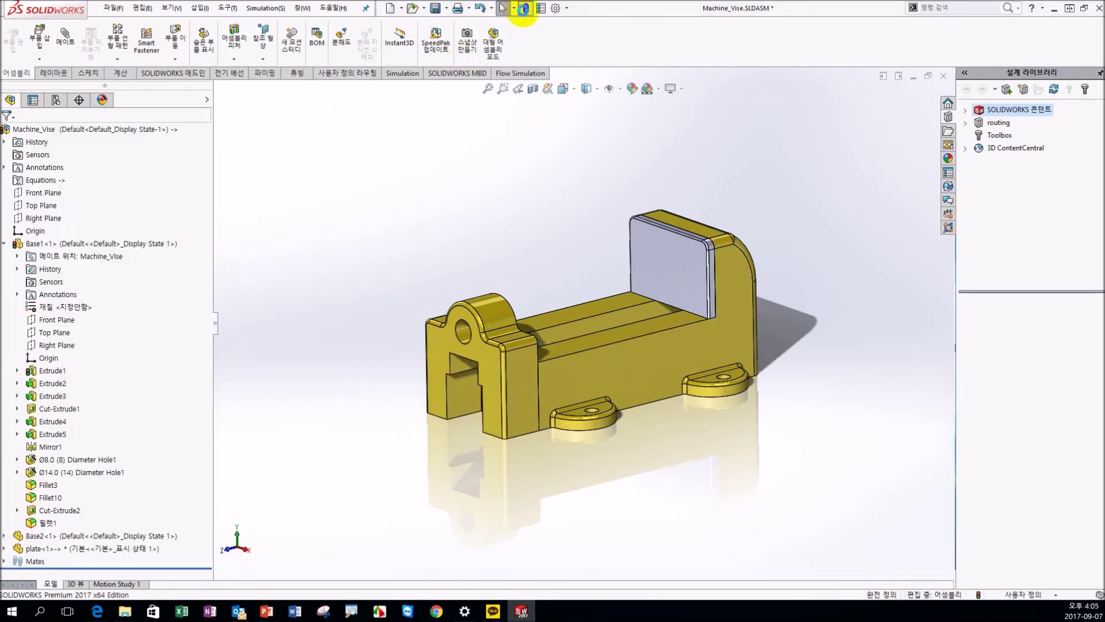
{"action": "left_click", "coordinate": [523, 8]}
- Inspect the plate, which keeps its old size, and bring up its component options
{"action": "left_click", "coordinate": [675, 269]}
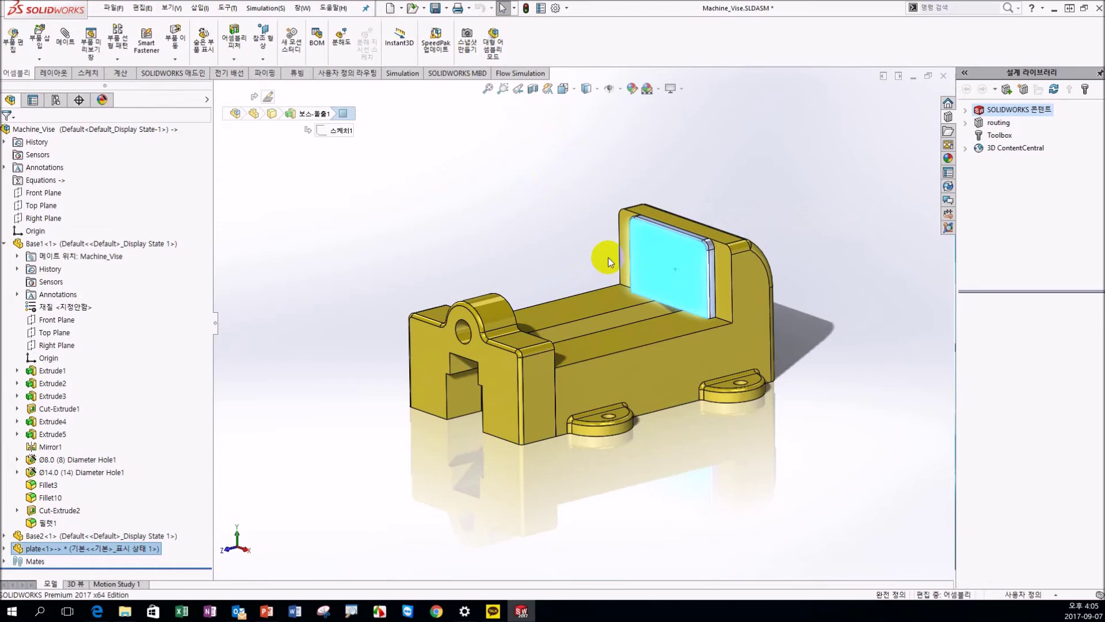
{"action": "left_click", "coordinate": [444, 204]}
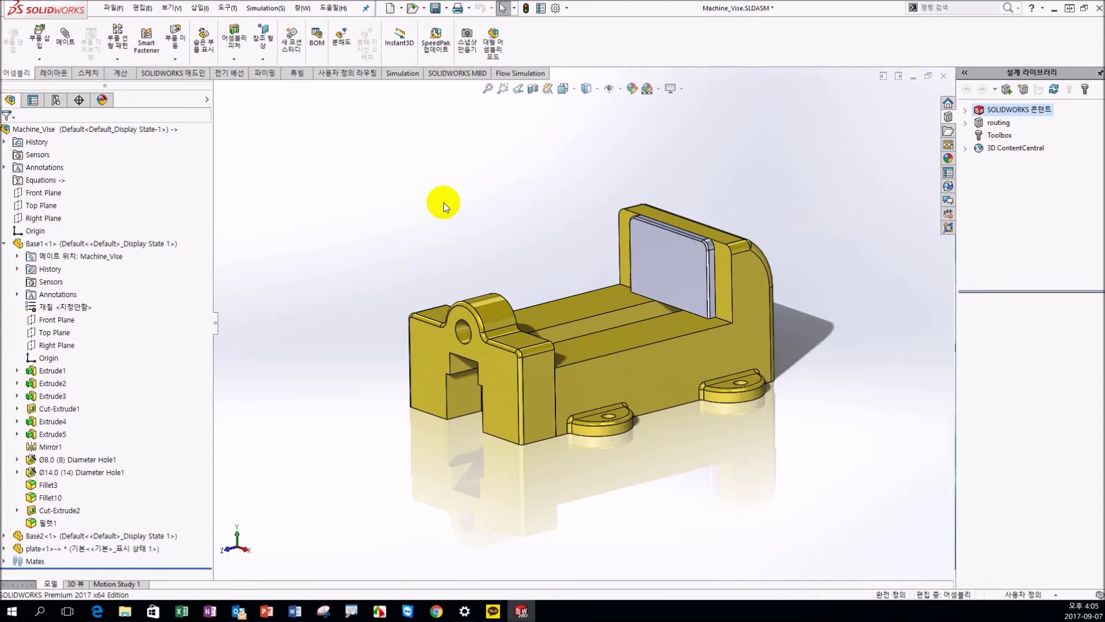
{"action": "right_click", "coordinate": [43, 548]}
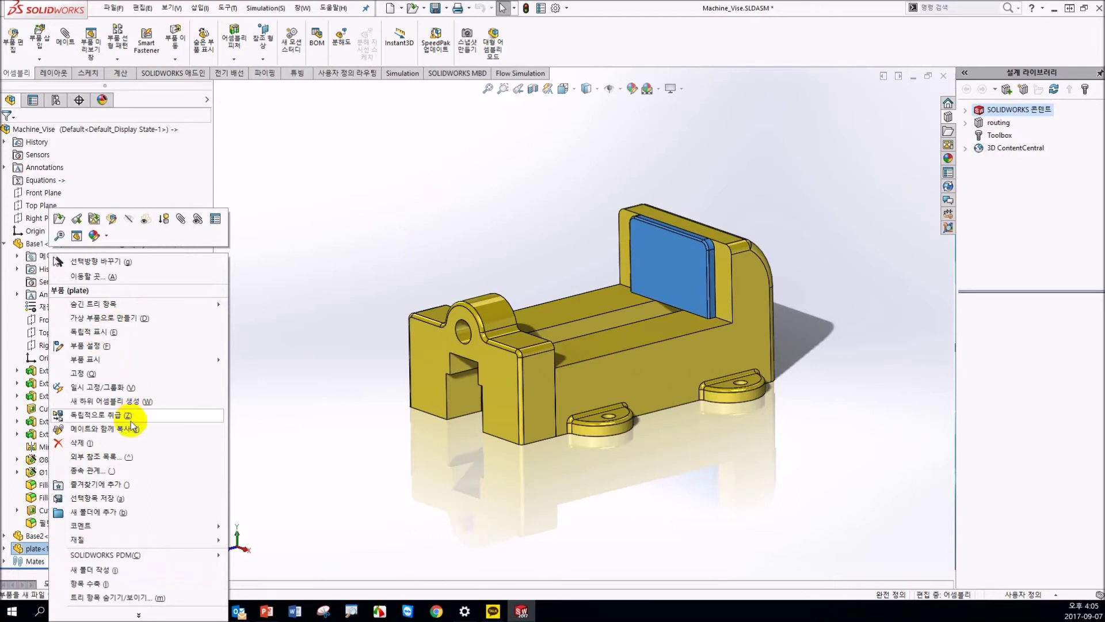
- Unlock all of plate<1>'s external references to Base1 so its marker reads -> again
{"action": "left_click", "coordinate": [128, 458]}
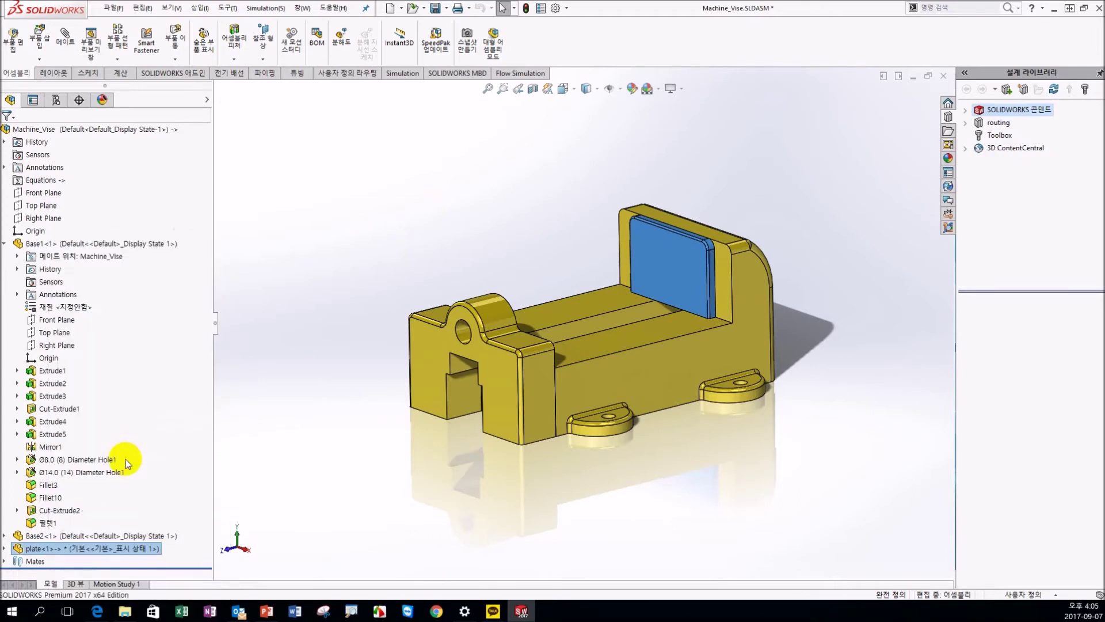
{"action": "left_click", "coordinate": [533, 391]}
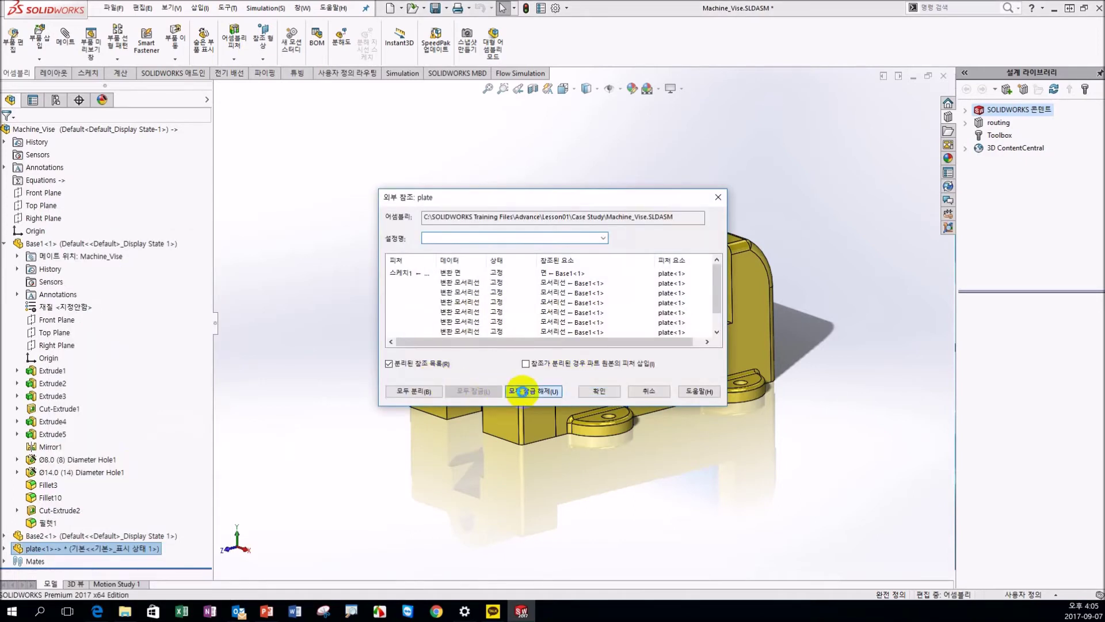
{"action": "left_click", "coordinate": [600, 393]}
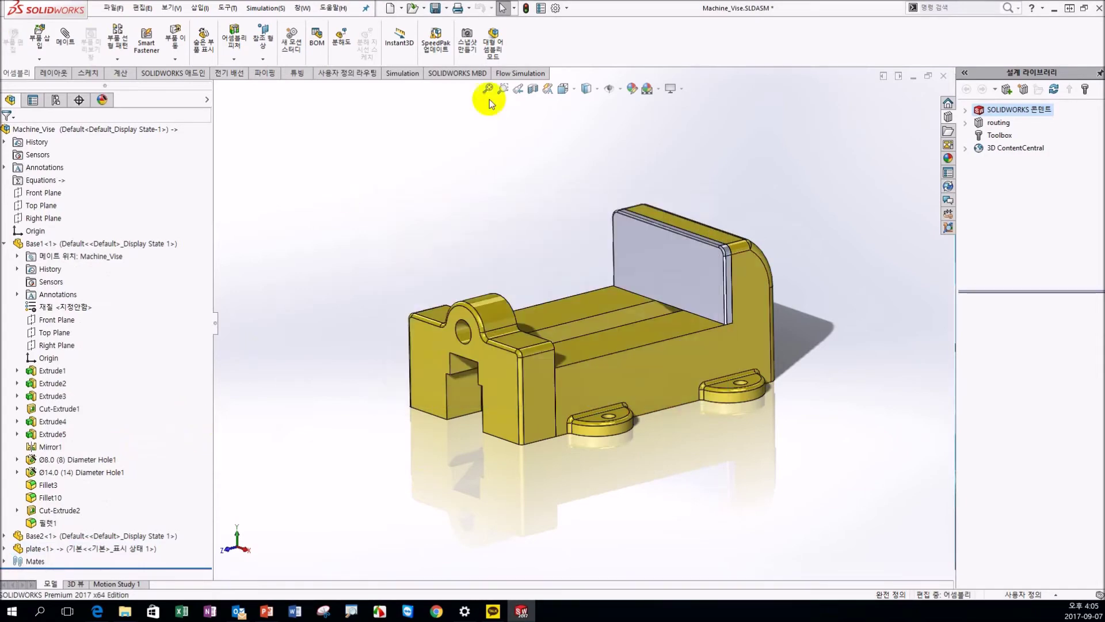
{"action": "left_click", "coordinate": [713, 282]}
{"action": "left_click", "coordinate": [363, 295]}
- Re-edit the base's 100 mm Extrude1 width dimension, rebuild the assembly, and select the plate
{"action": "left_click", "coordinate": [626, 368]}
{"action": "double_click", "coordinate": [626, 368]}
{"action": "double_click", "coordinate": [337, 398]}
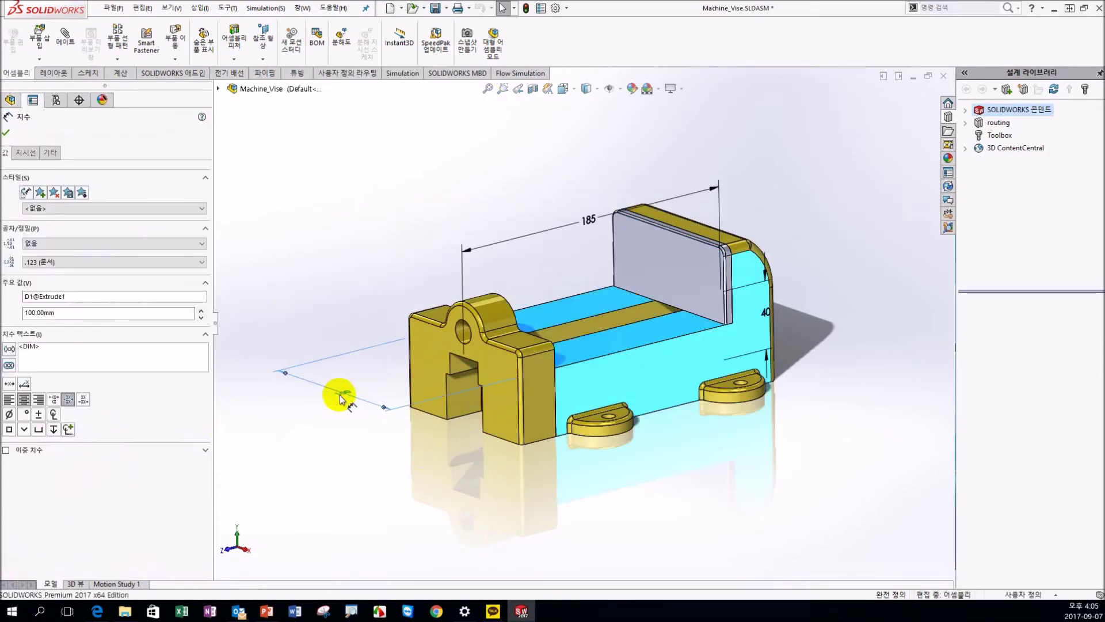
{"action": "type", "text": "70"}
{"action": "key", "text": "Return"}
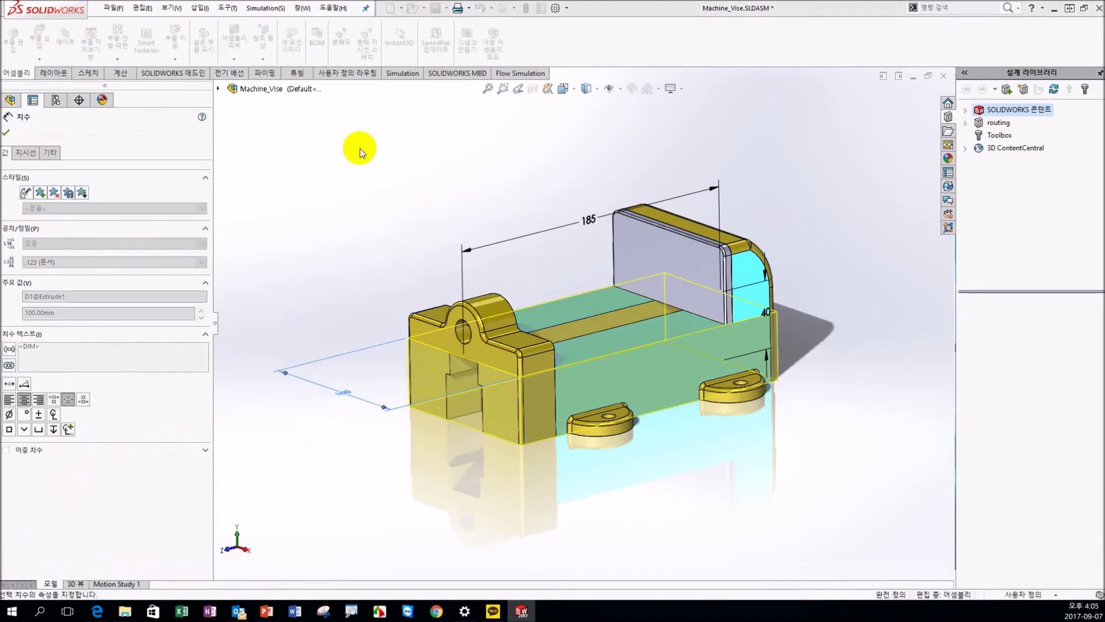
{"action": "left_click", "coordinate": [361, 209]}
{"action": "left_click", "coordinate": [526, 8]}
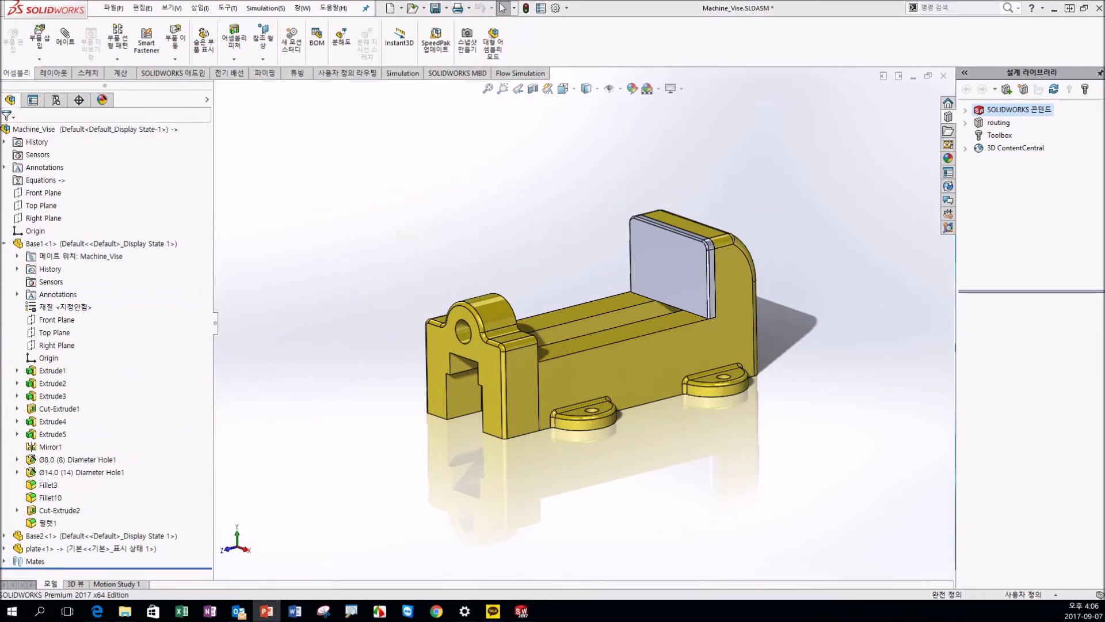
{"action": "left_click", "coordinate": [4, 244]}
{"action": "right_click", "coordinate": [658, 271]}
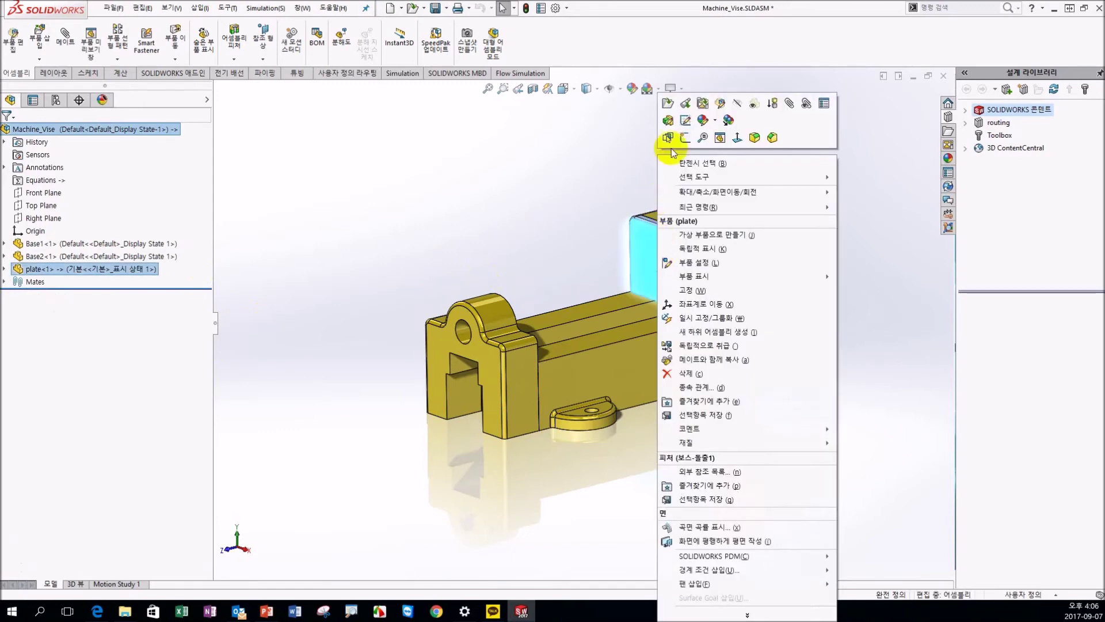
- Open the plate part alone, save a copy under an edited file name, then close it saving changes
{"action": "left_click", "coordinate": [666, 104]}
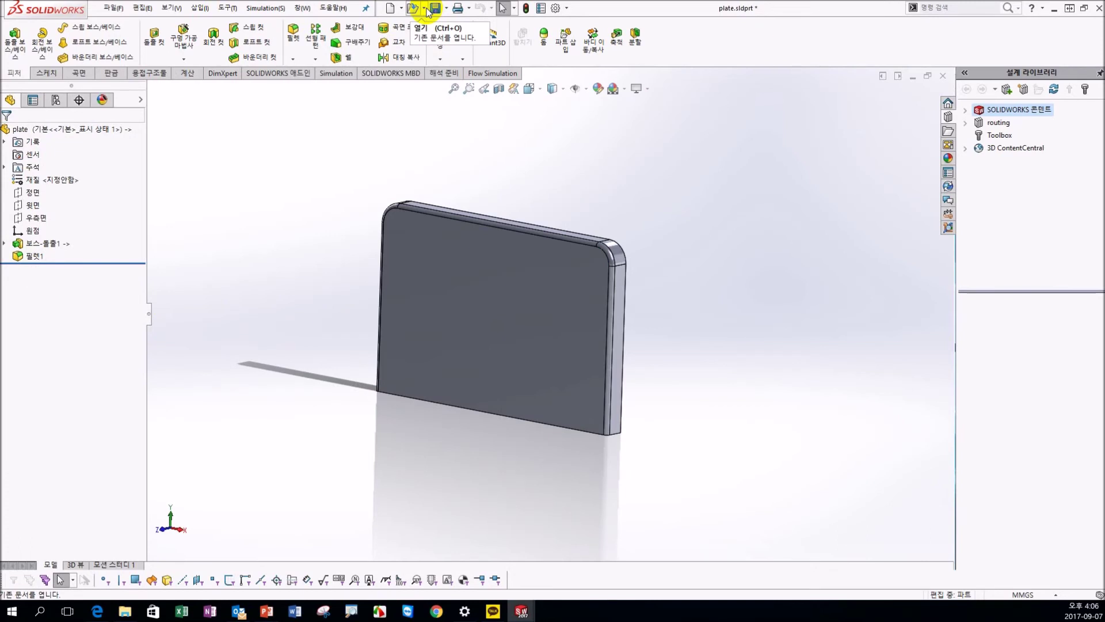
{"action": "left_click", "coordinate": [447, 8]}
{"action": "left_click", "coordinate": [451, 36]}
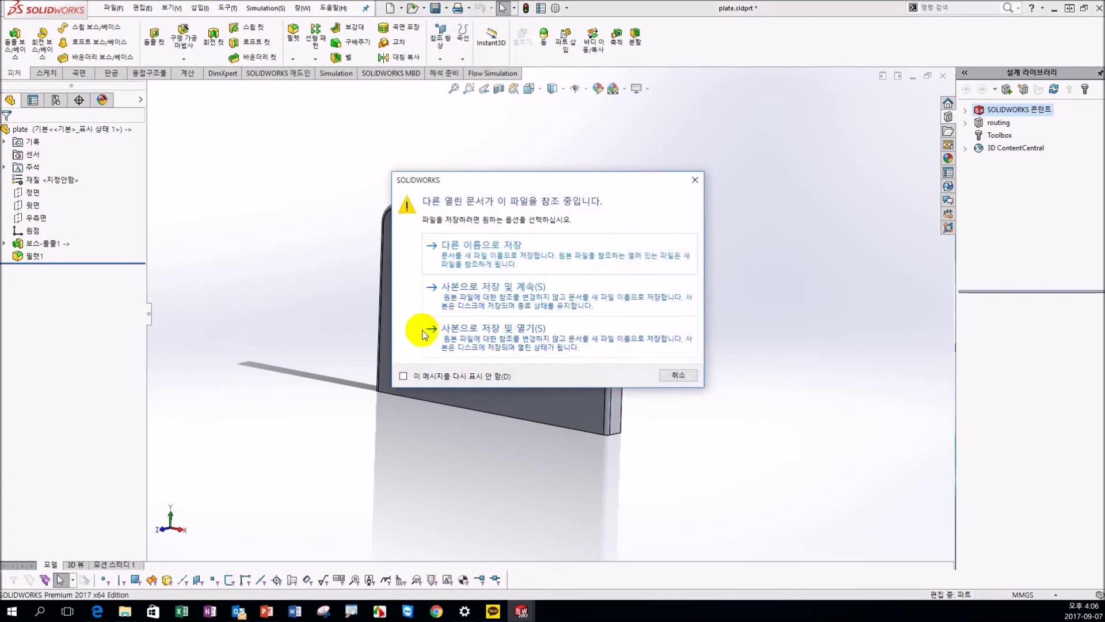
{"action": "left_click", "coordinate": [470, 298]}
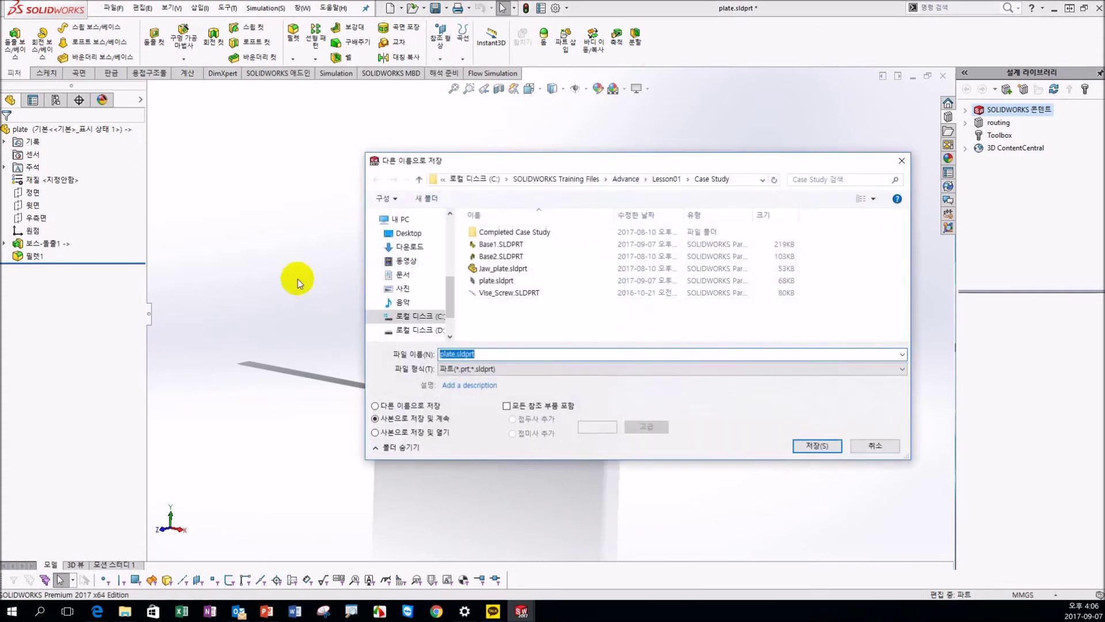
{"action": "left_click", "coordinate": [507, 347]}
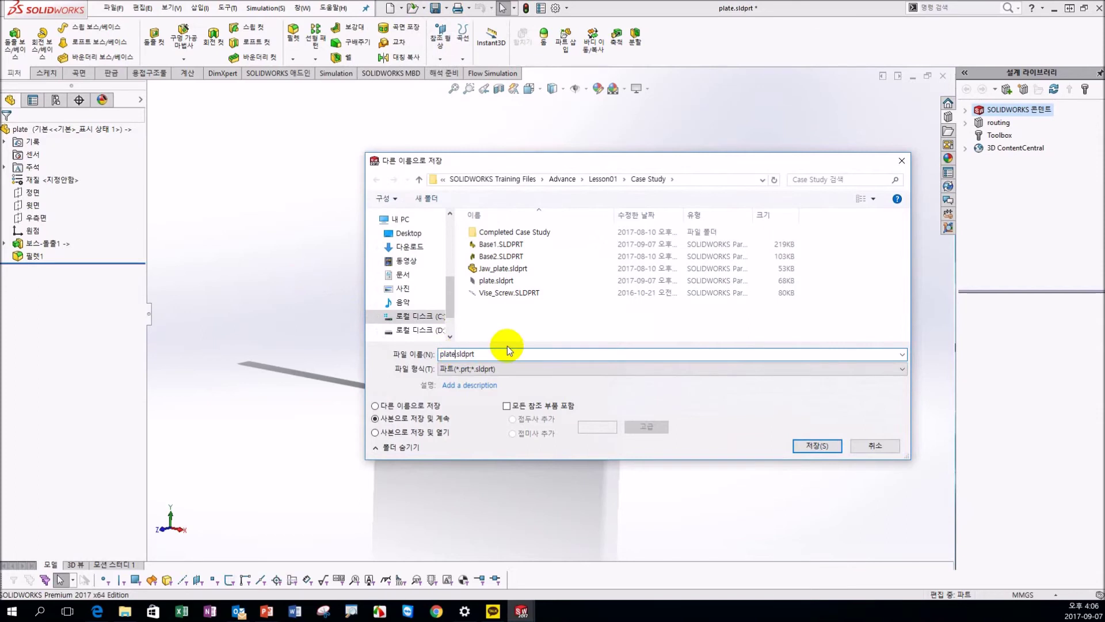
{"action": "key", "text": "Return"}
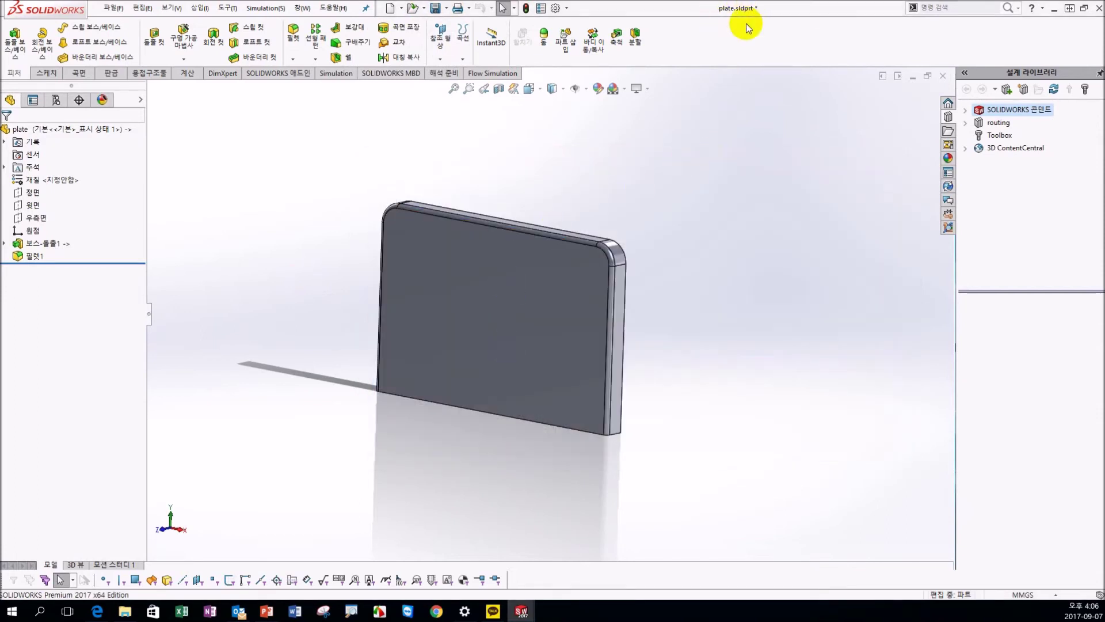
{"action": "left_click", "coordinate": [943, 76]}
{"action": "left_click", "coordinate": [521, 303]}
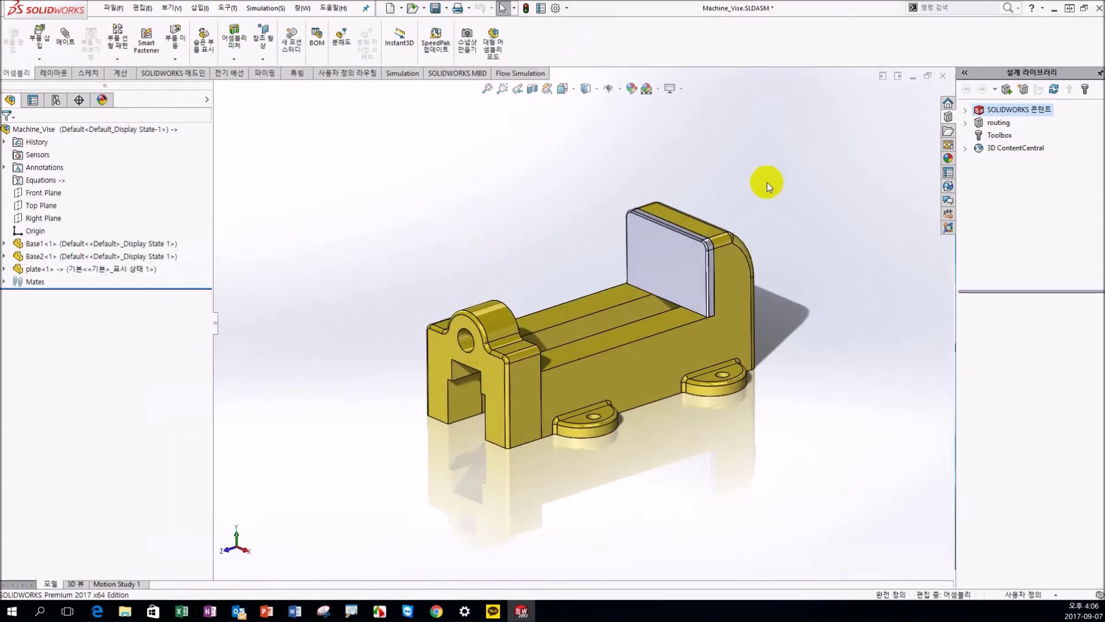
{"action": "left_click", "coordinate": [919, 77]}
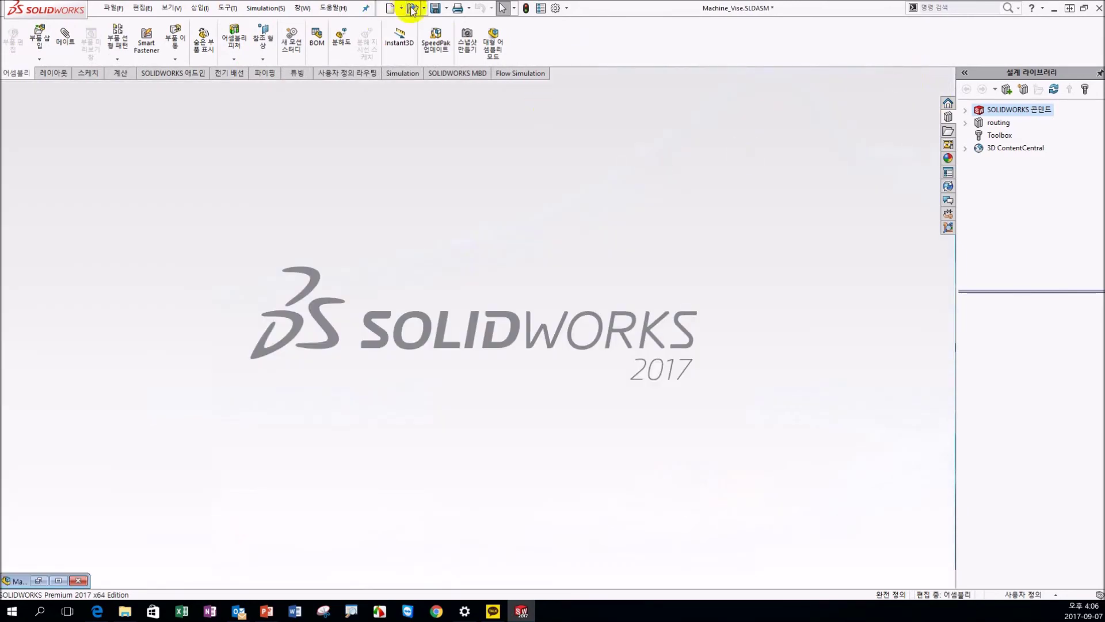
{"action": "key", "text": "ctrl+o"}
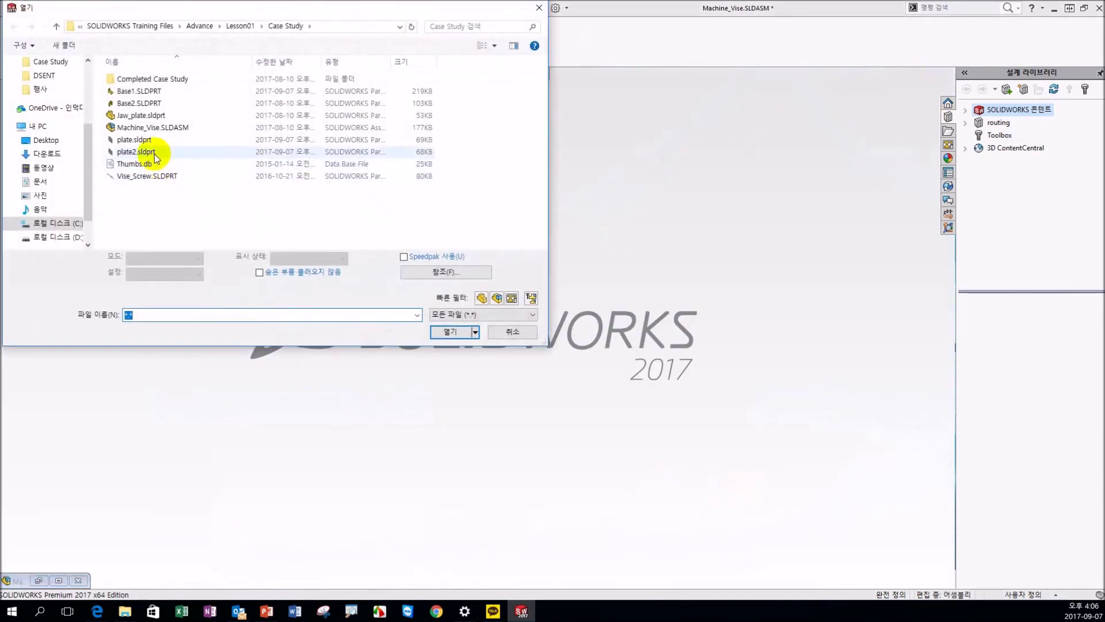
{"action": "left_click", "coordinate": [142, 153]}
{"action": "double_click", "coordinate": [143, 154]}
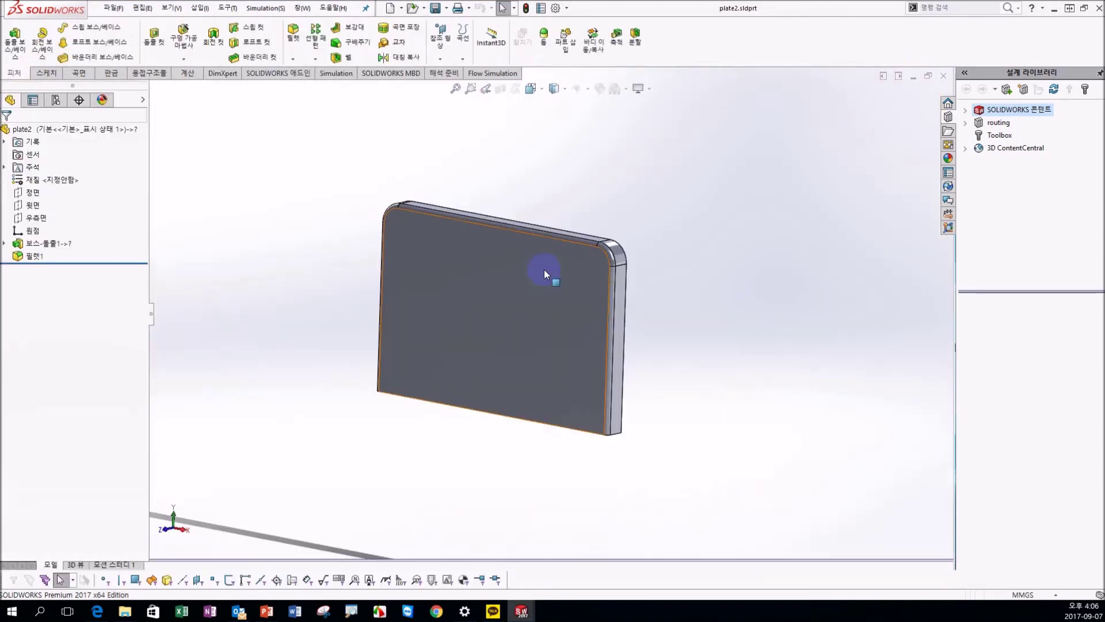
{"action": "left_click", "coordinate": [60, 244]}
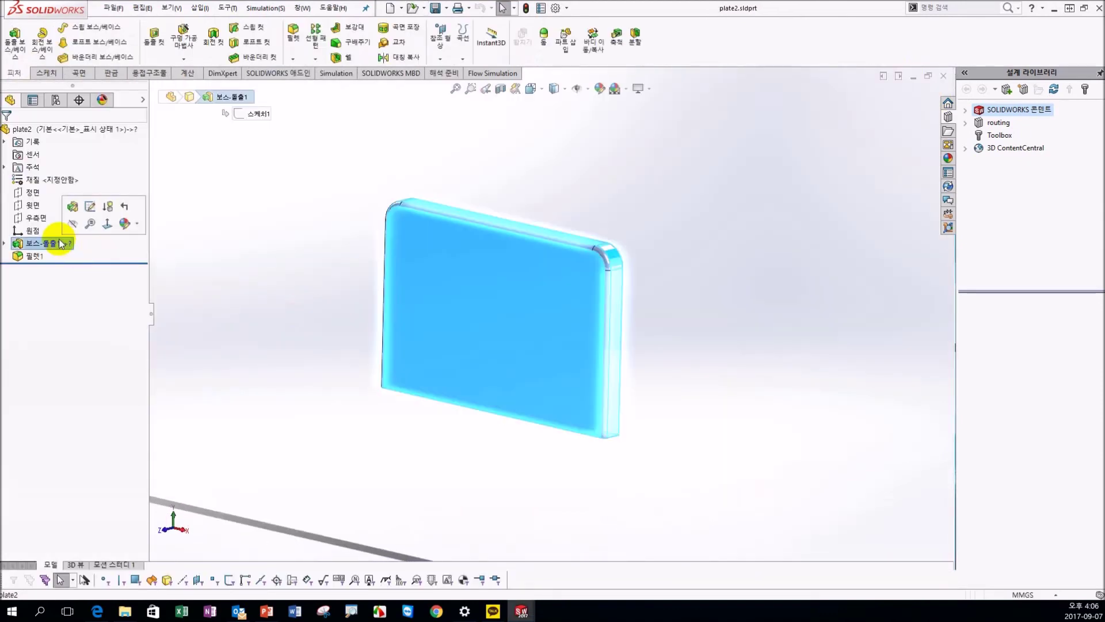
{"action": "left_click", "coordinate": [264, 237]}
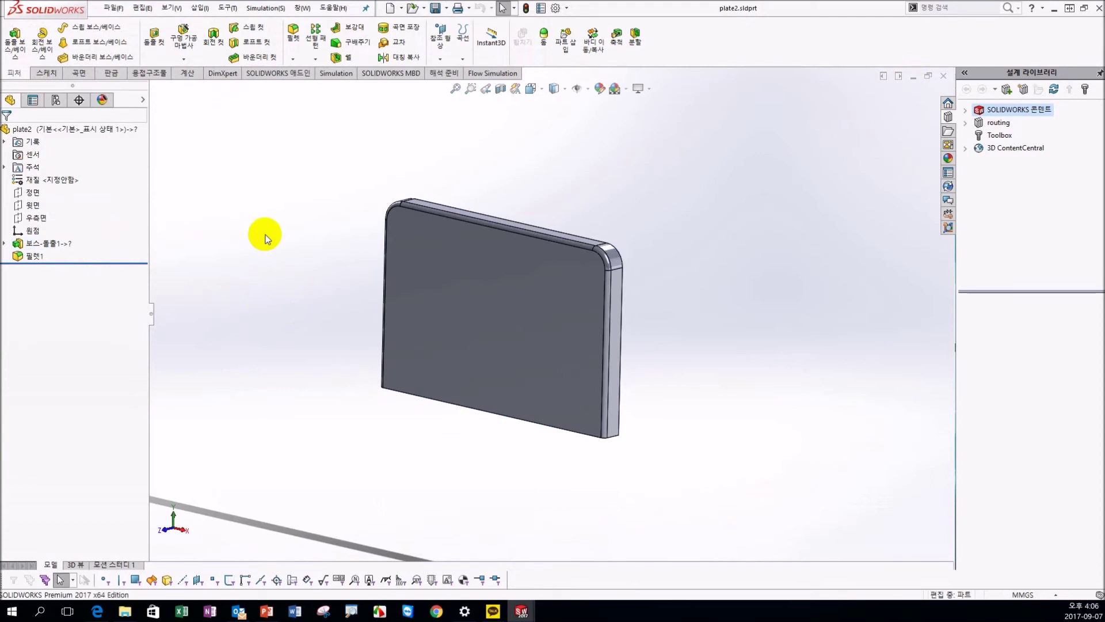
{"action": "middle_click_drag", "start_coordinate": [264, 246], "coordinate": [424, 271]}
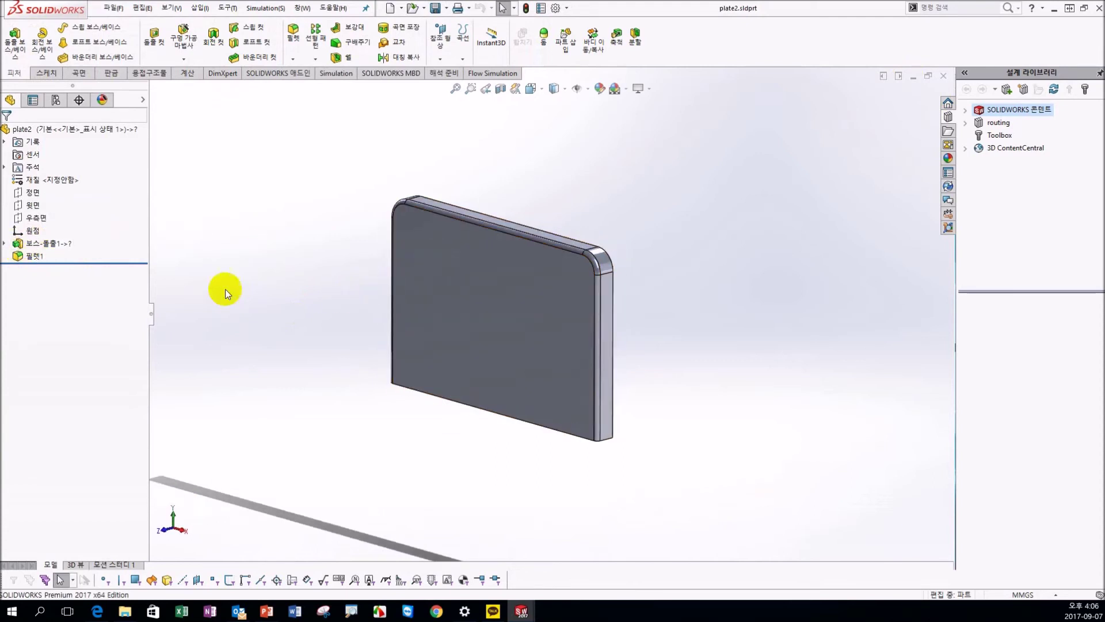
{"action": "left_click", "coordinate": [79, 130]}
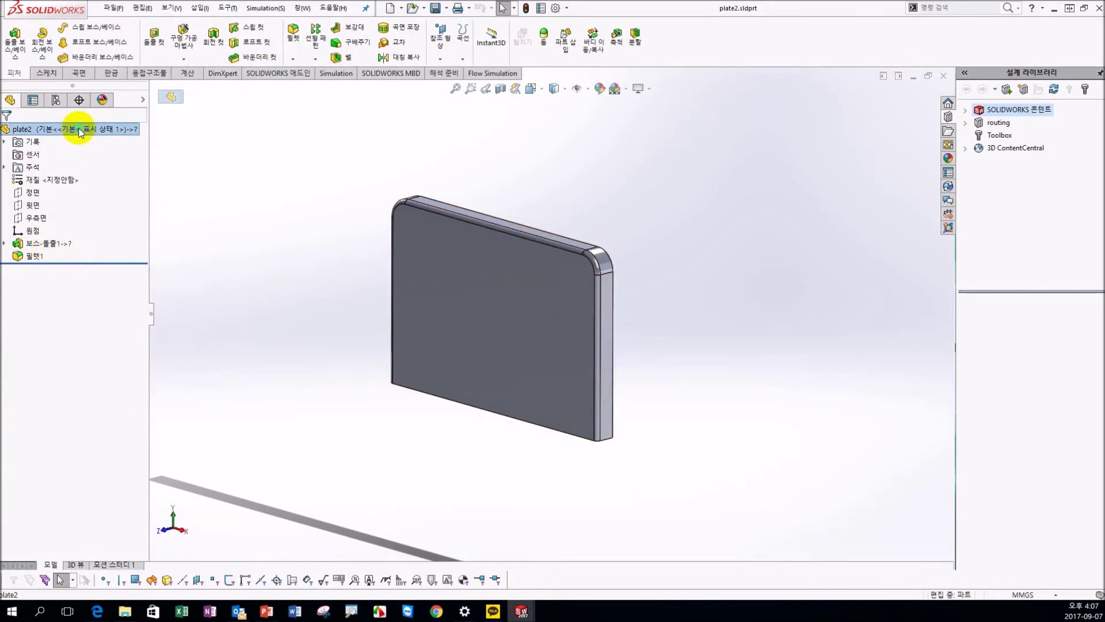
- Break all of plate2's external references to Machine_Vise and select its Sketch1
{"action": "right_click", "coordinate": [79, 131]}
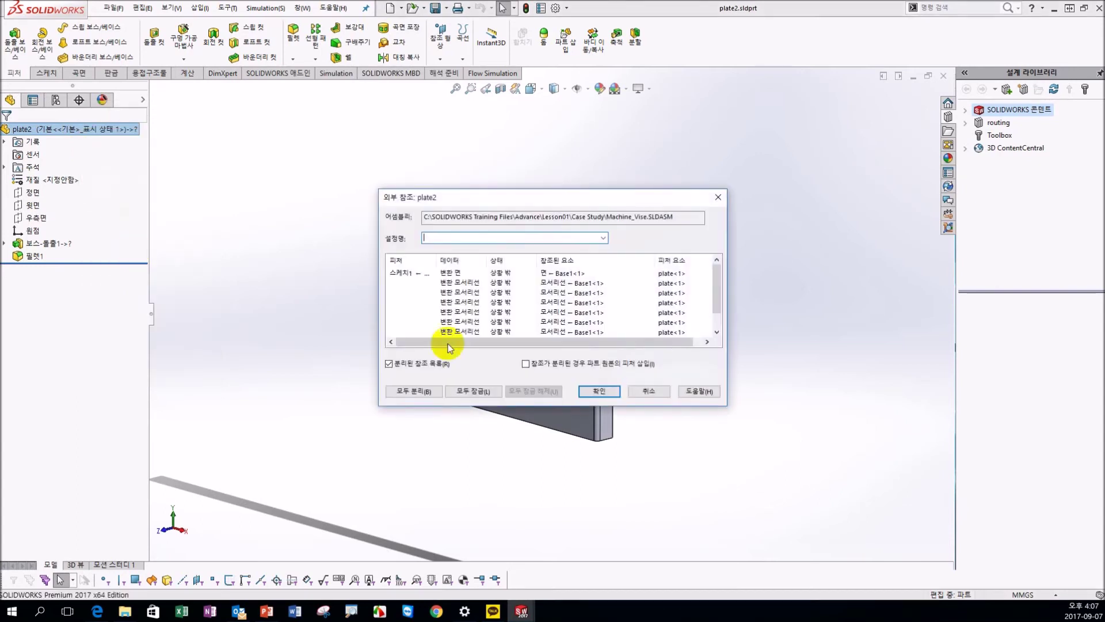
{"action": "left_click", "coordinate": [417, 391]}
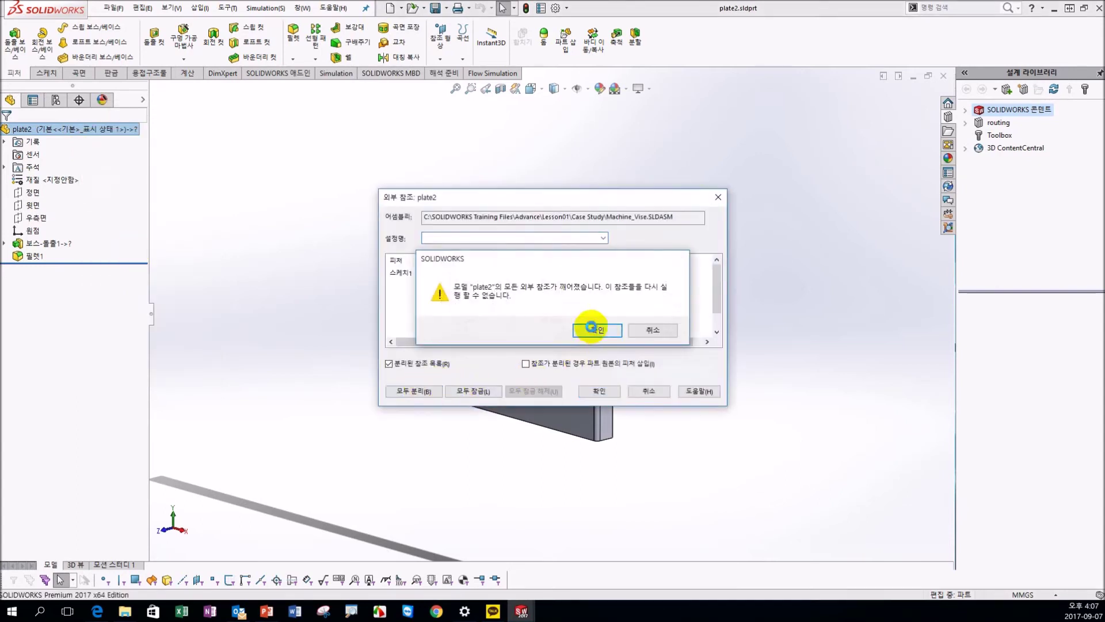
{"action": "left_click", "coordinate": [597, 330]}
{"action": "left_click", "coordinate": [599, 391]}
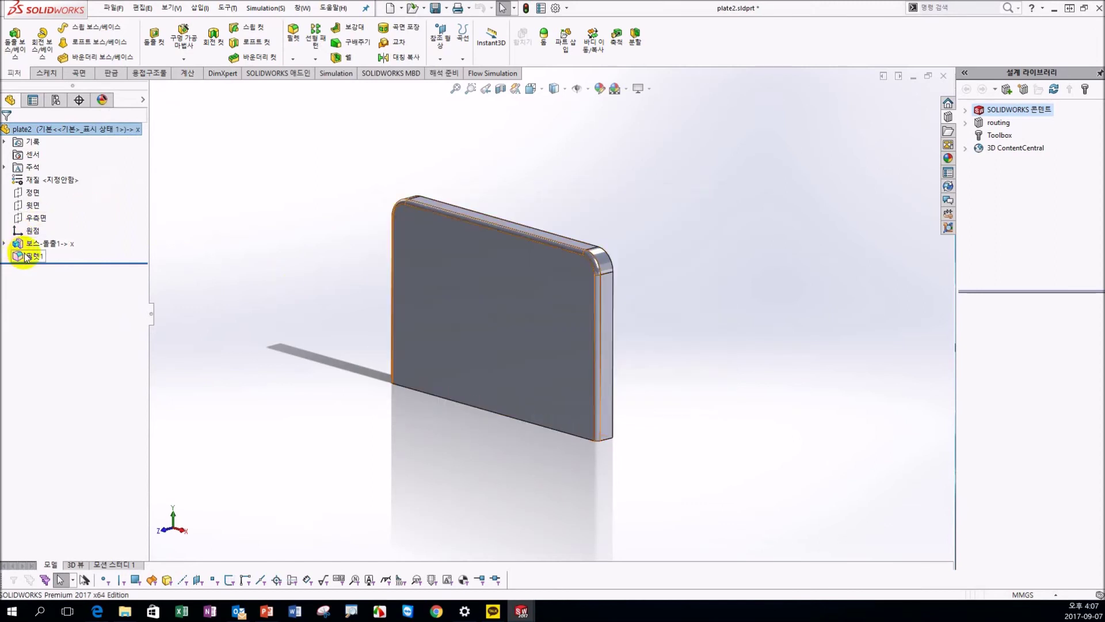
{"action": "left_click", "coordinate": [360, 419]}
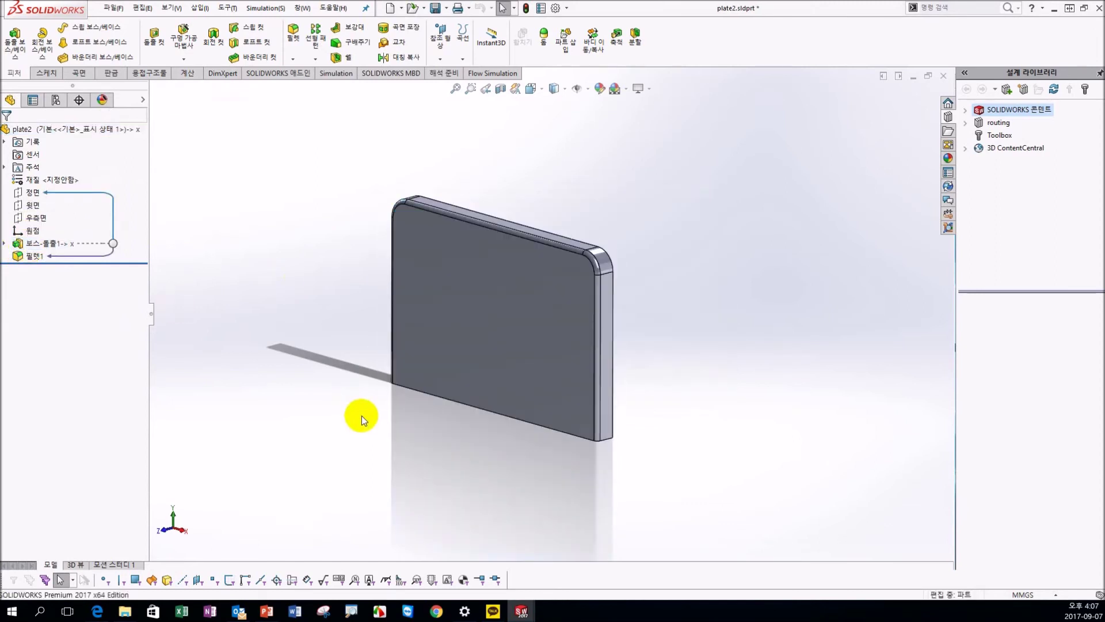
{"action": "left_click", "coordinate": [5, 243]}
{"action": "left_click", "coordinate": [57, 256]}
- Edit plate2's Sketch1, check its top line's relations, and box-select all six lines and two arcs
{"action": "right_click", "coordinate": [57, 256]}
{"action": "left_click", "coordinate": [79, 226]}
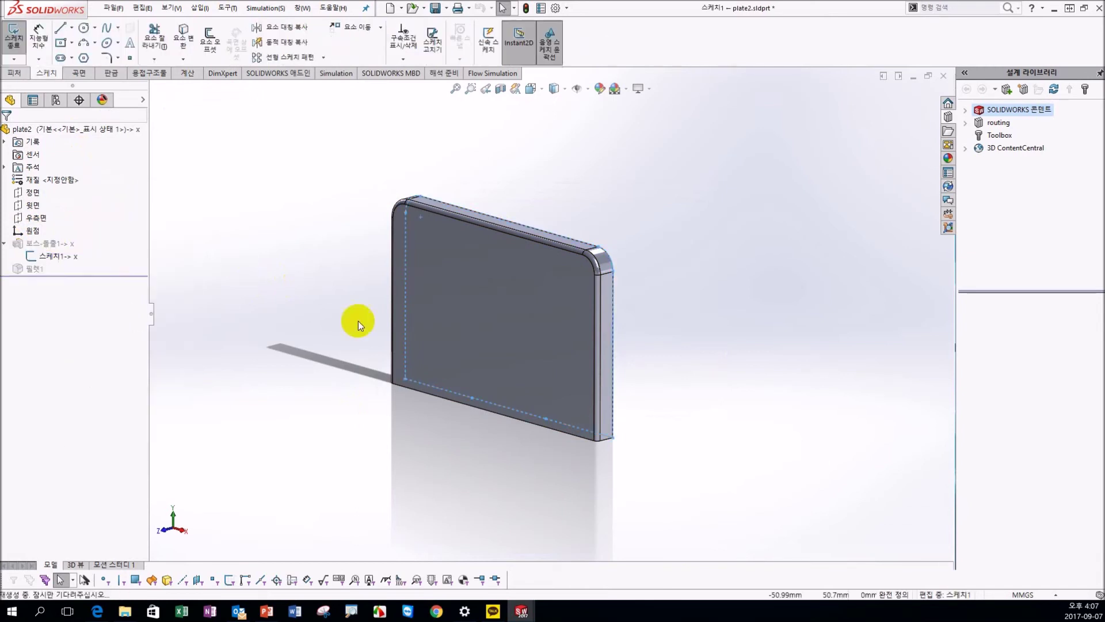
{"action": "left_click", "coordinate": [478, 213]}
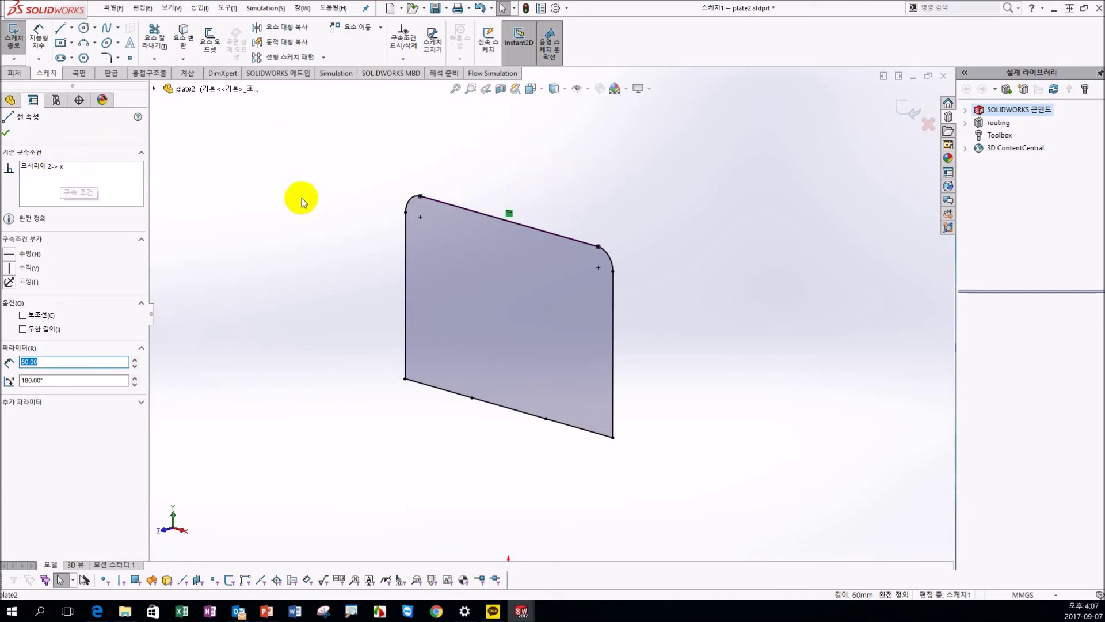
{"action": "left_click", "coordinate": [321, 202]}
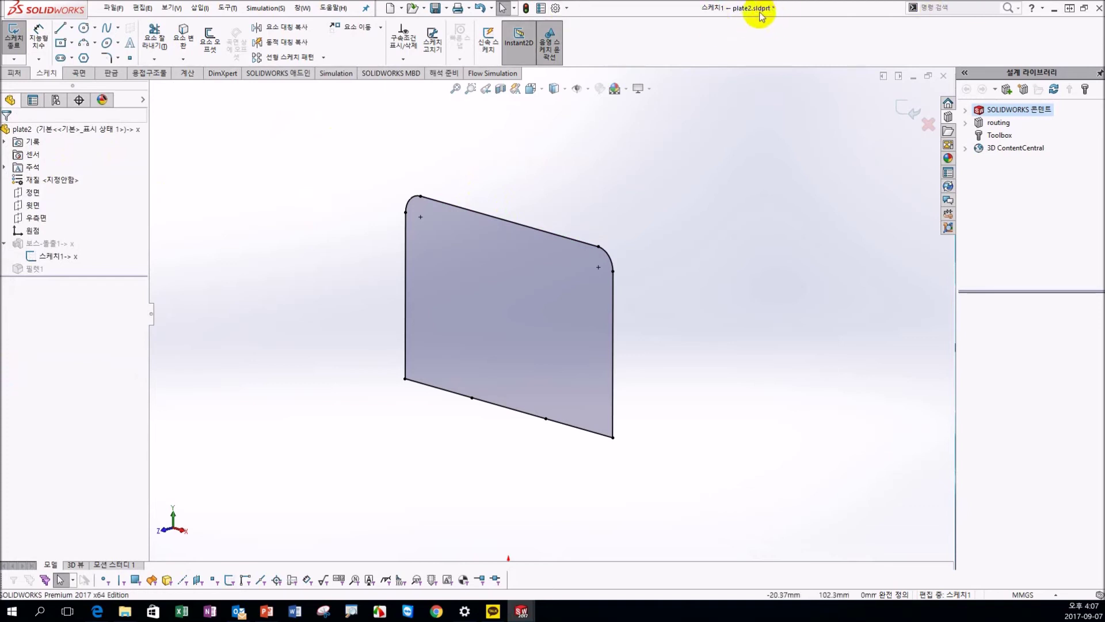
{"action": "left_click", "coordinate": [316, 264]}
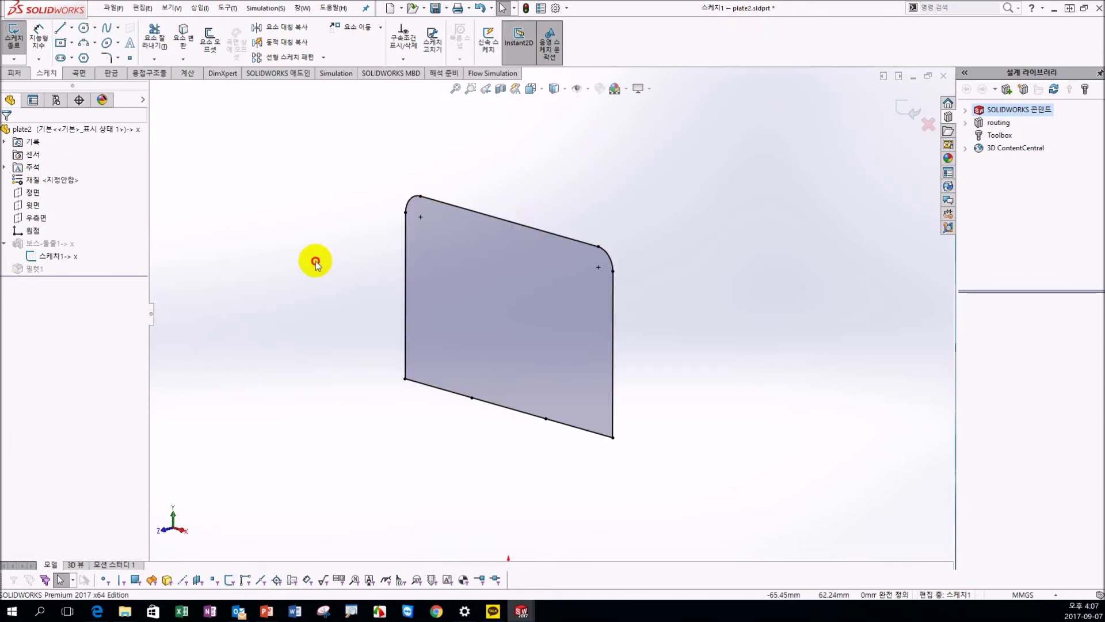
{"action": "left_click", "coordinate": [464, 214]}
{"action": "left_click", "coordinate": [331, 197]}
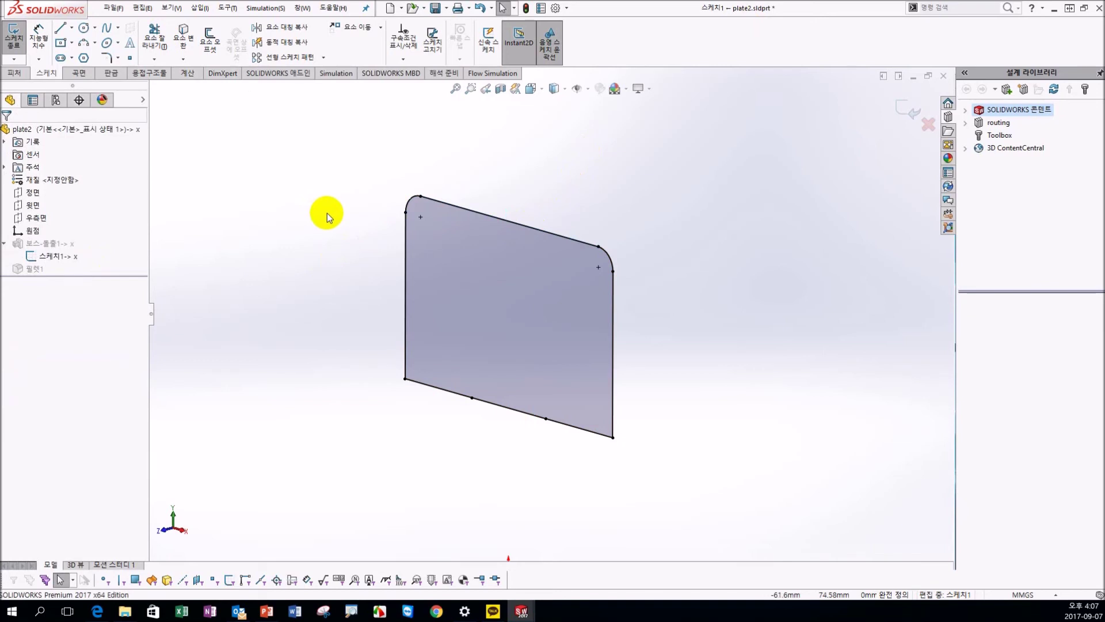
{"action": "left_click_drag", "start_coordinate": [323, 143], "coordinate": [778, 524]}
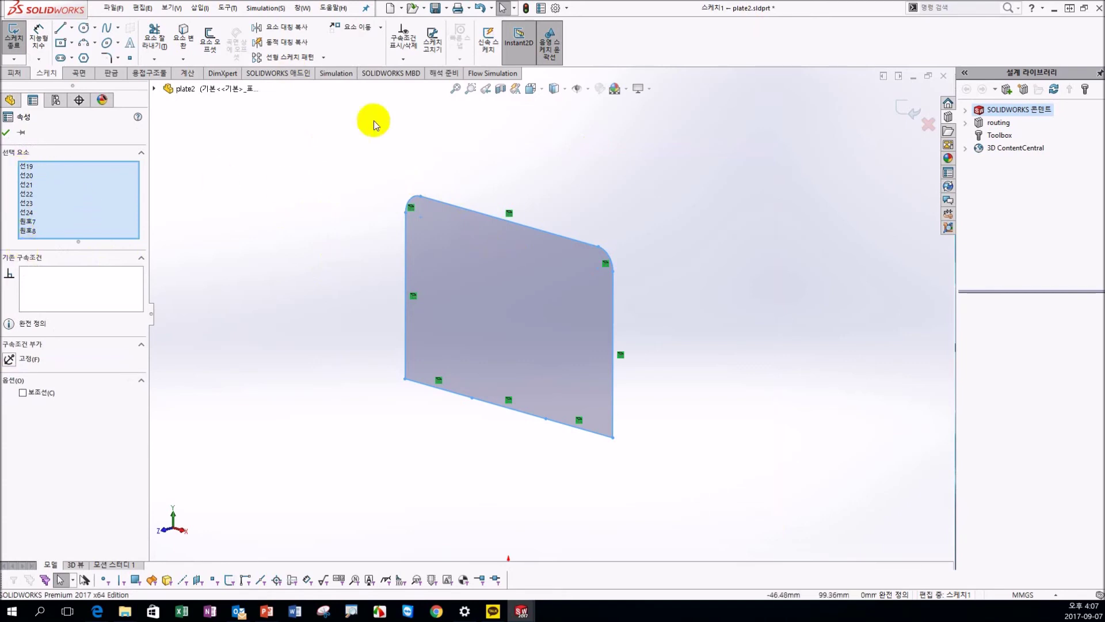
- Delete all relations from the selected plate sketch entities
{"action": "left_click", "coordinate": [406, 50]}
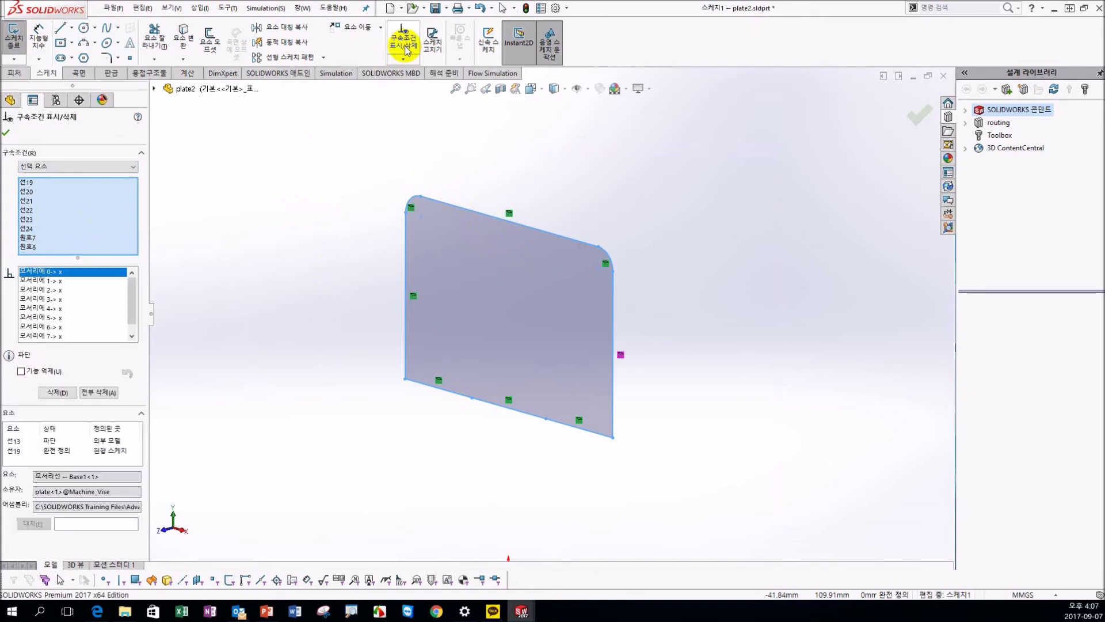
{"action": "left_click", "coordinate": [93, 392]}
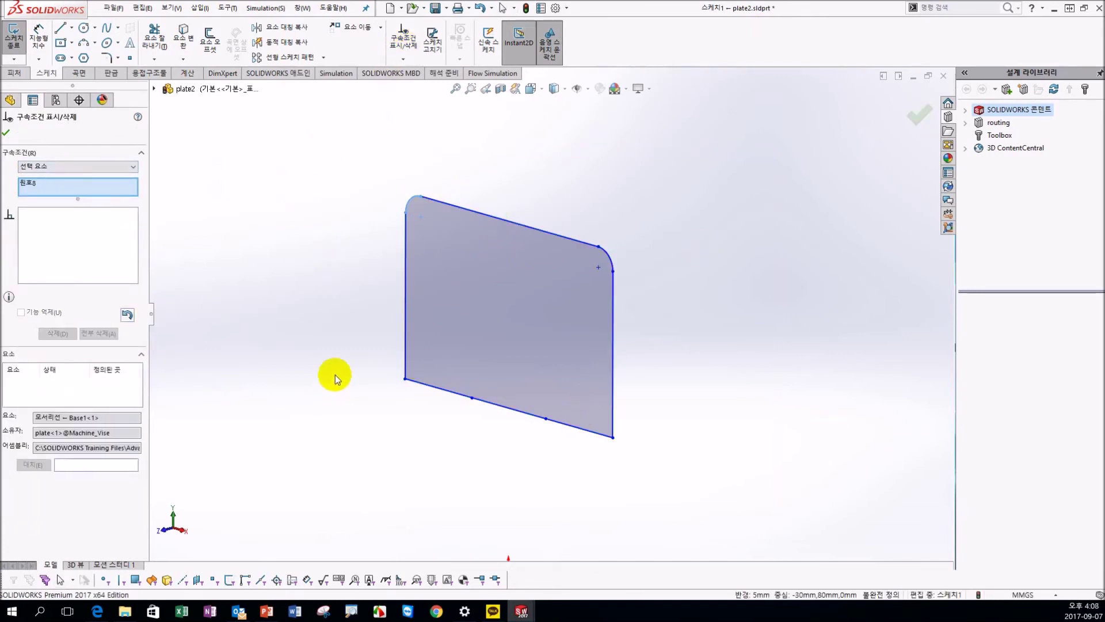
{"action": "scroll", "coordinate": [335, 375], "scroll_direction": "down", "scroll_amount": 2}
{"action": "scroll", "coordinate": [530, 442], "scroll_direction": "up", "scroll_amount": 3}
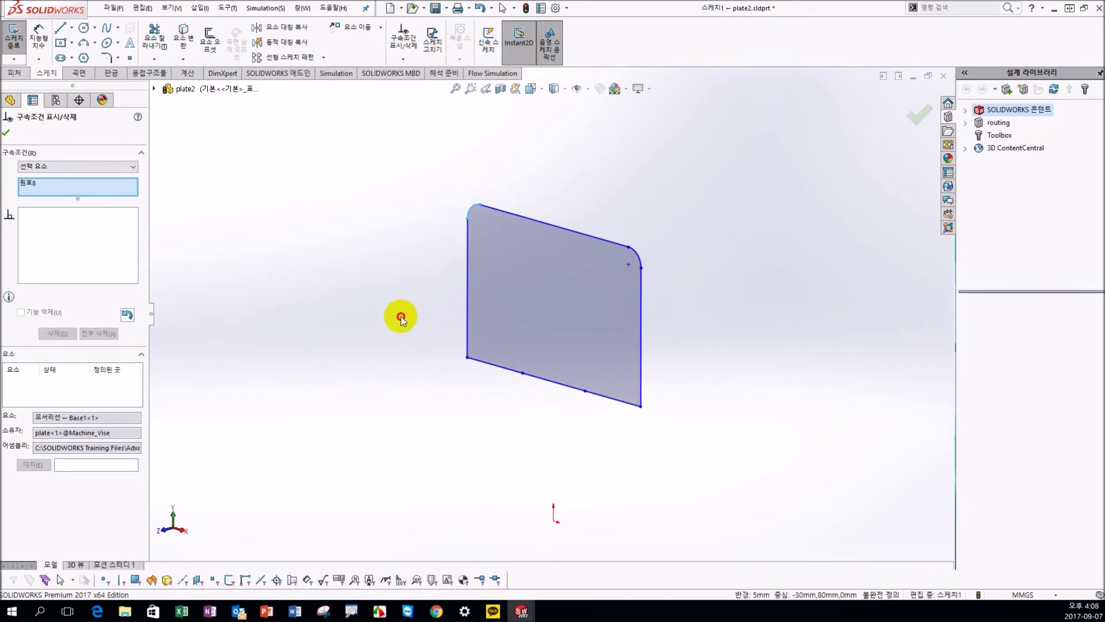
{"action": "left_click", "coordinate": [66, 214]}
{"action": "left_click", "coordinate": [6, 133]}
- Move all sketch entities from the lower-left corner base point to a new position
{"action": "mouse_move", "coordinate": [310, 154]}
{"action": "left_mouse_down"}
{"action": "mouse_move", "coordinate": [760, 385]}
{"action": "mouse_move", "coordinate": [863, 452]}
{"action": "left_mouse_up"}
{"action": "left_click", "coordinate": [351, 27]}
{"action": "left_click", "coordinate": [468, 359]}
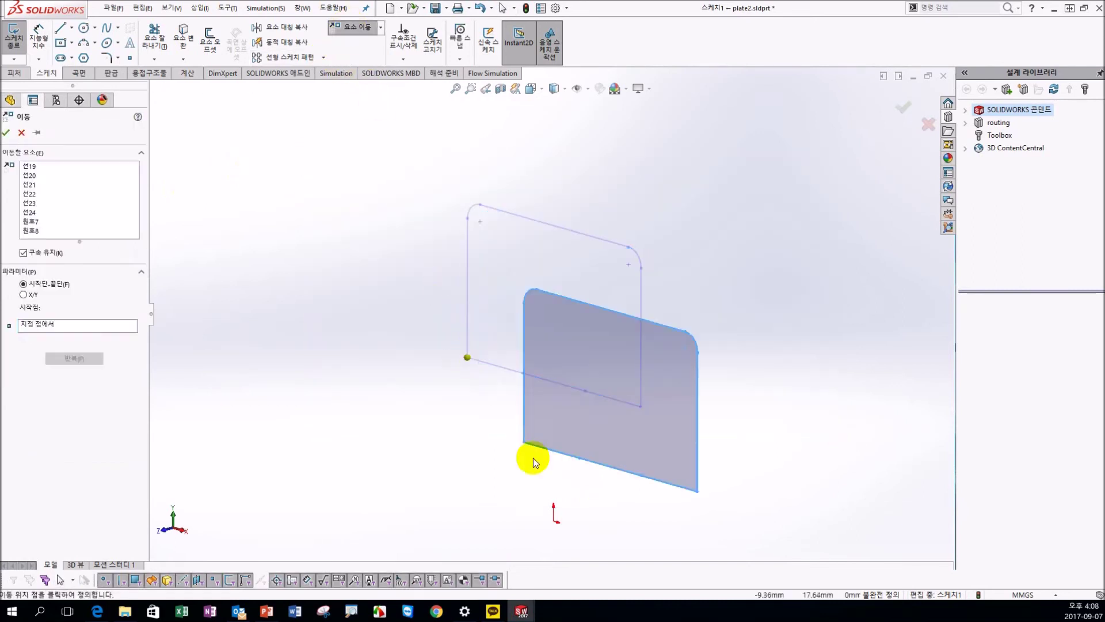
{"action": "left_click", "coordinate": [551, 522]}
{"action": "scroll", "coordinate": [428, 369], "scroll_direction": "down", "scroll_amount": 1}
{"action": "scroll", "coordinate": [531, 346], "scroll_direction": "up", "scroll_amount": 2}
{"action": "scroll", "coordinate": [765, 447], "scroll_direction": "down", "scroll_amount": 2}
- Fully define the sketch with calculated 45, 22.50, 47.50 and R5 dimensions, then exit it
{"action": "left_click_drag", "start_coordinate": [213, 84], "coordinate": [715, 452]}
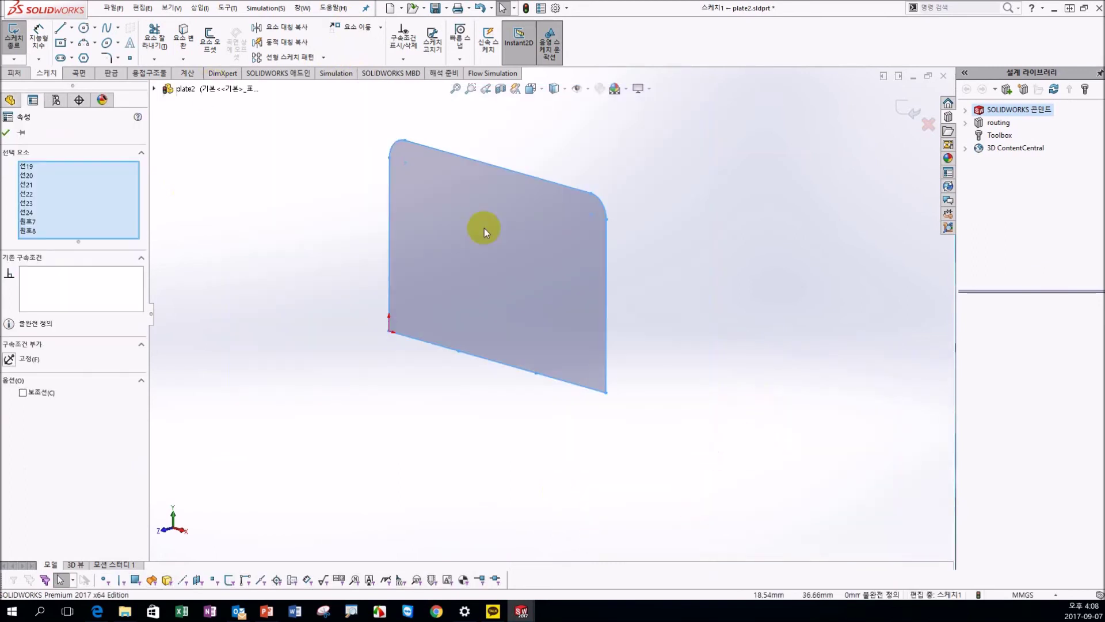
{"action": "left_click", "coordinate": [403, 59]}
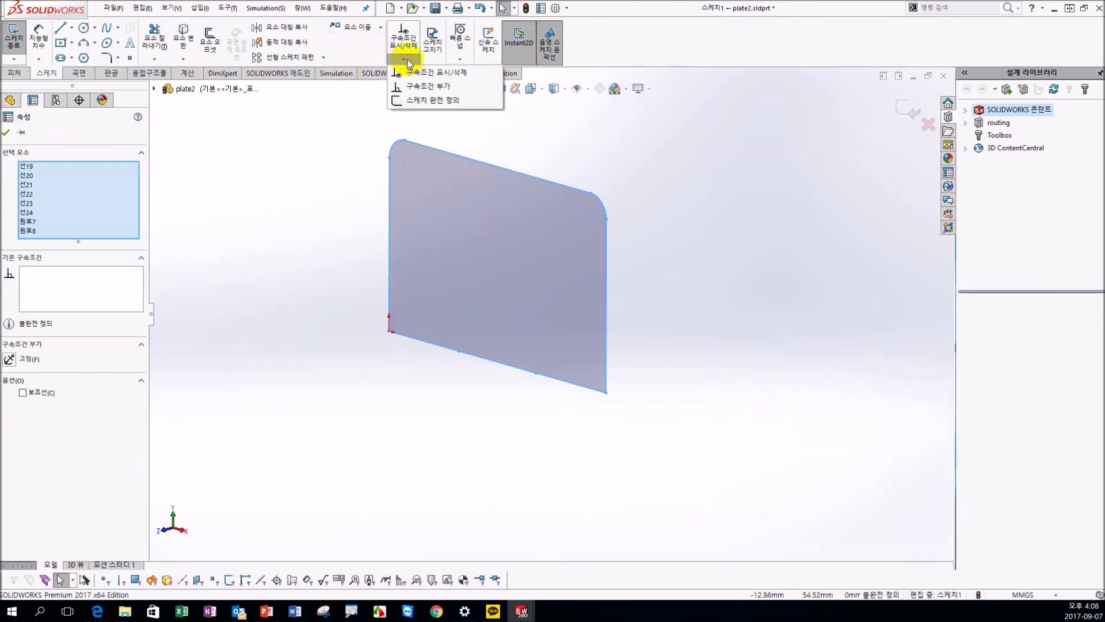
{"action": "left_click", "coordinate": [421, 101]}
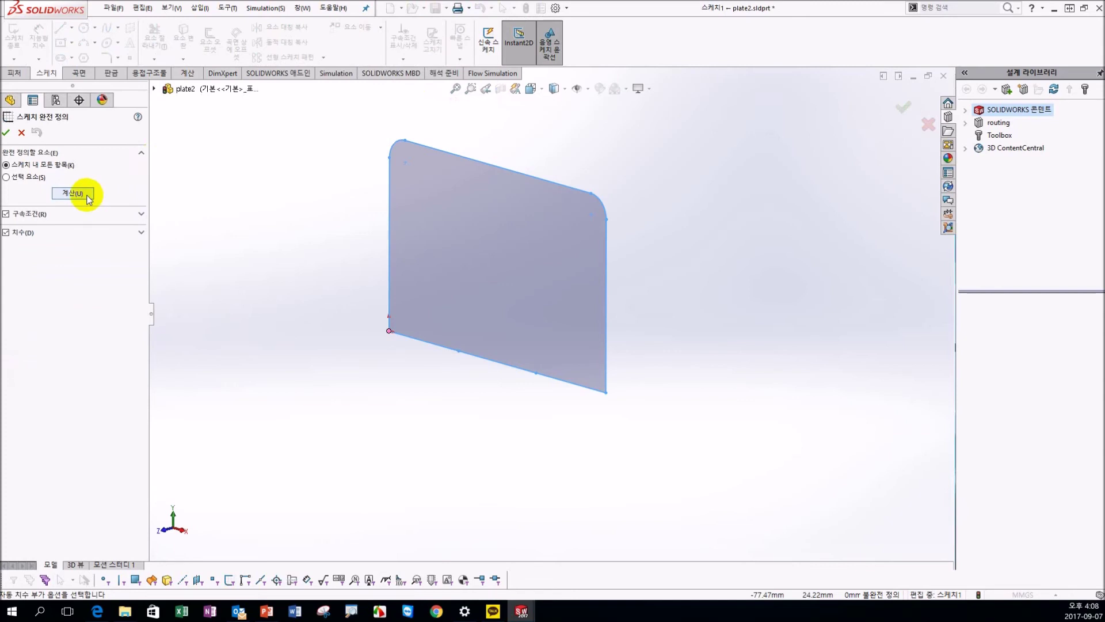
{"action": "left_click", "coordinate": [74, 194]}
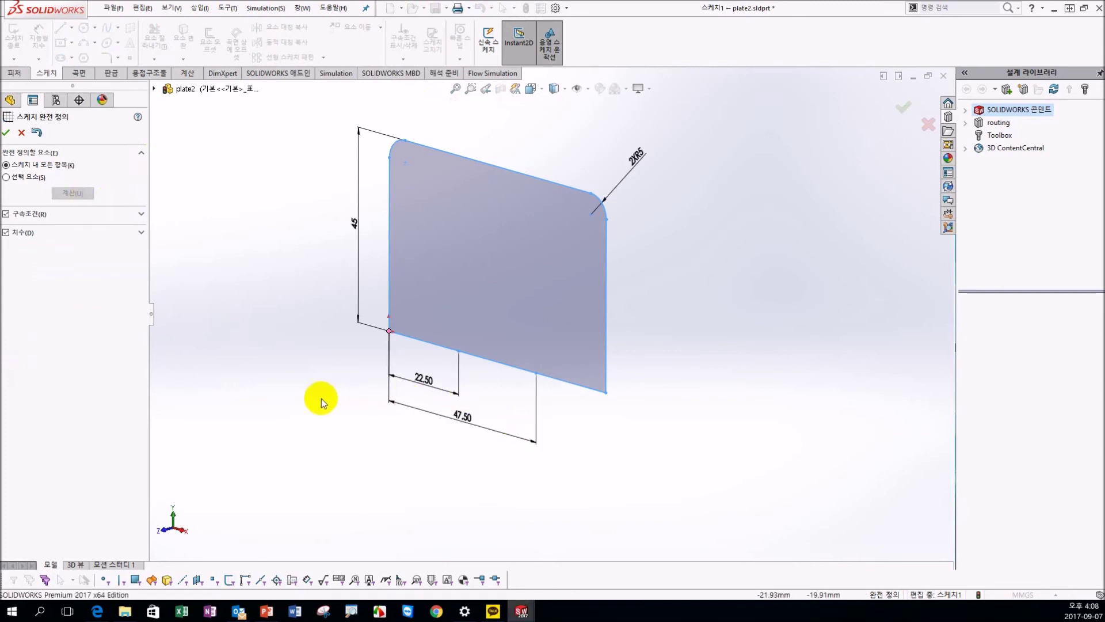
{"action": "left_click", "coordinate": [7, 133]}
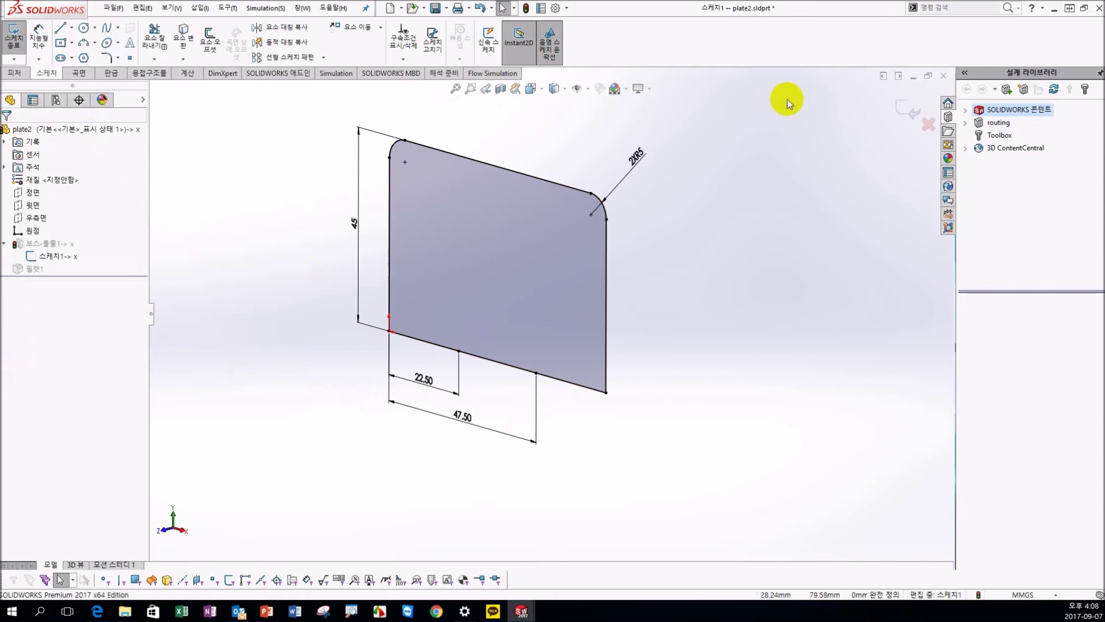
{"action": "left_click", "coordinate": [910, 110]}
{"action": "left_click", "coordinate": [43, 257]}
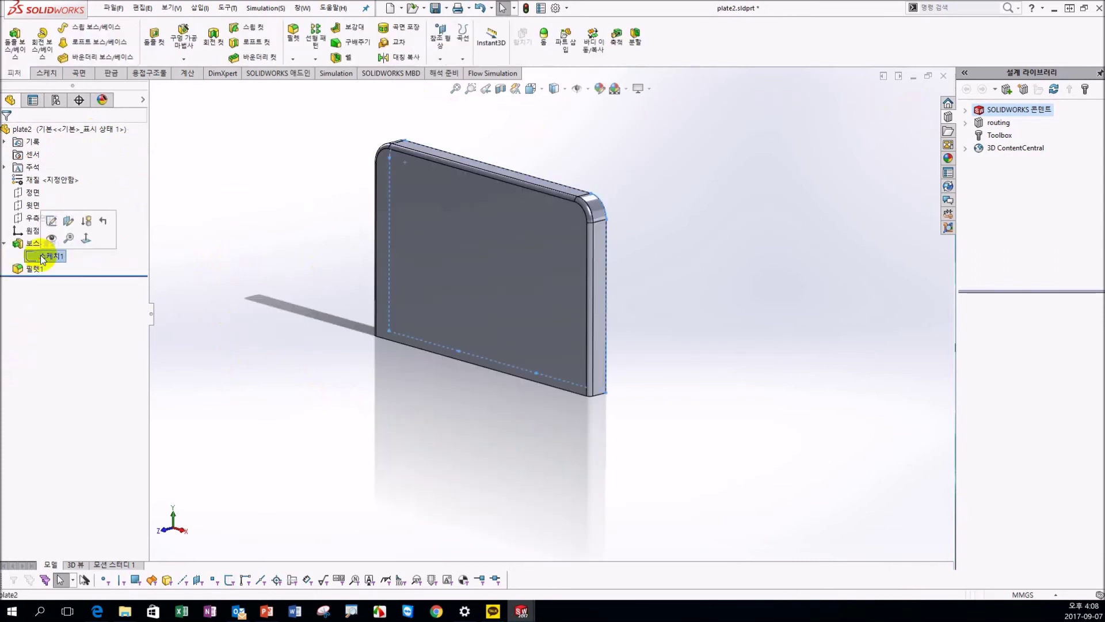
- Check Sketch1's references, deselect it, and switch back to the Machine_Vise assembly window
{"action": "left_click", "coordinate": [32, 255]}
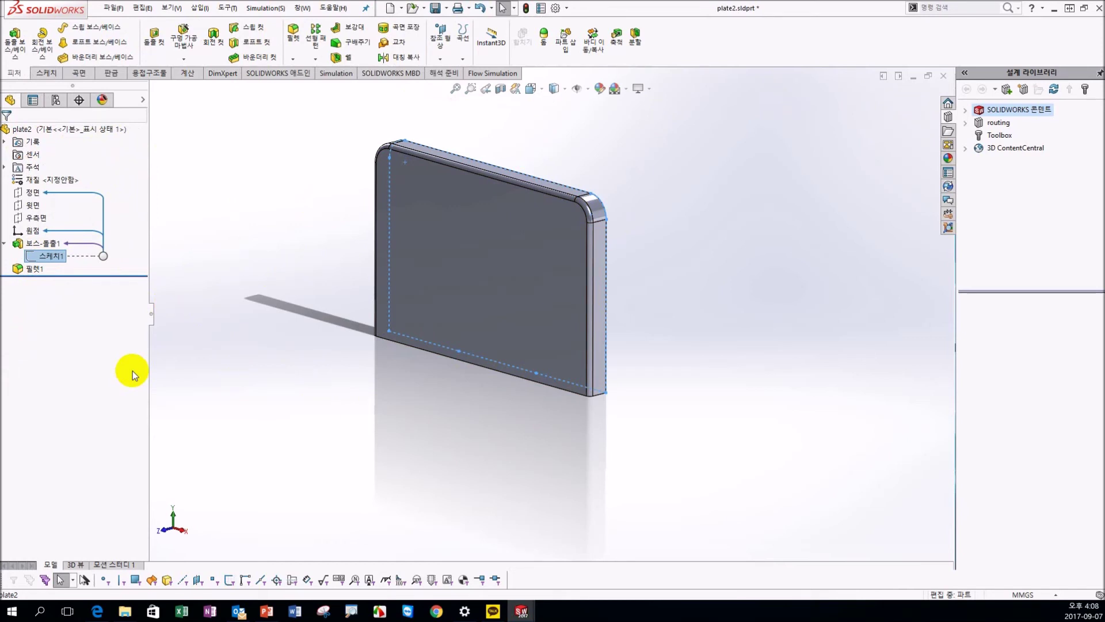
{"action": "left_click", "coordinate": [132, 371]}
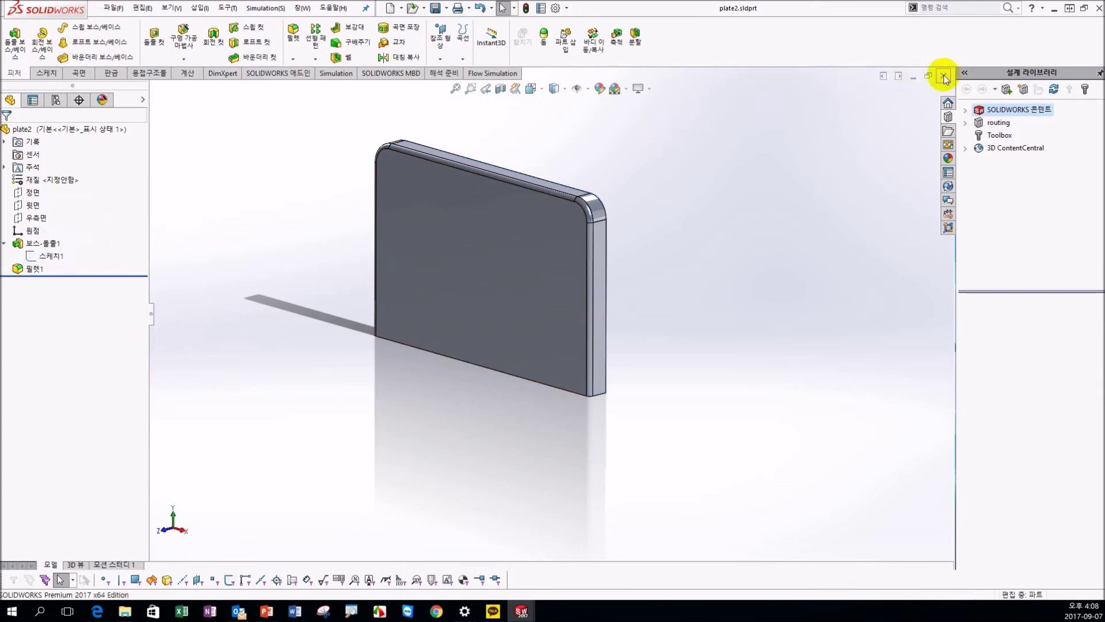
{"action": "key", "text": "ctrl+Tab"}
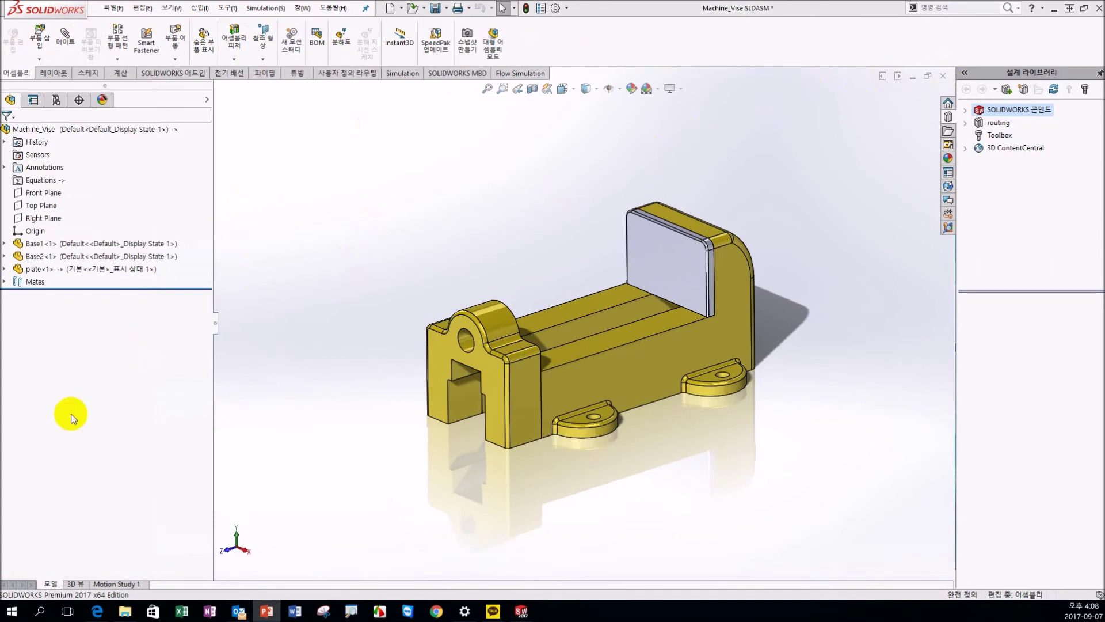
- Inspect the fix mates between Base1 and plate, then select the front face of Base2's ear
{"action": "left_click", "coordinate": [4, 281]}
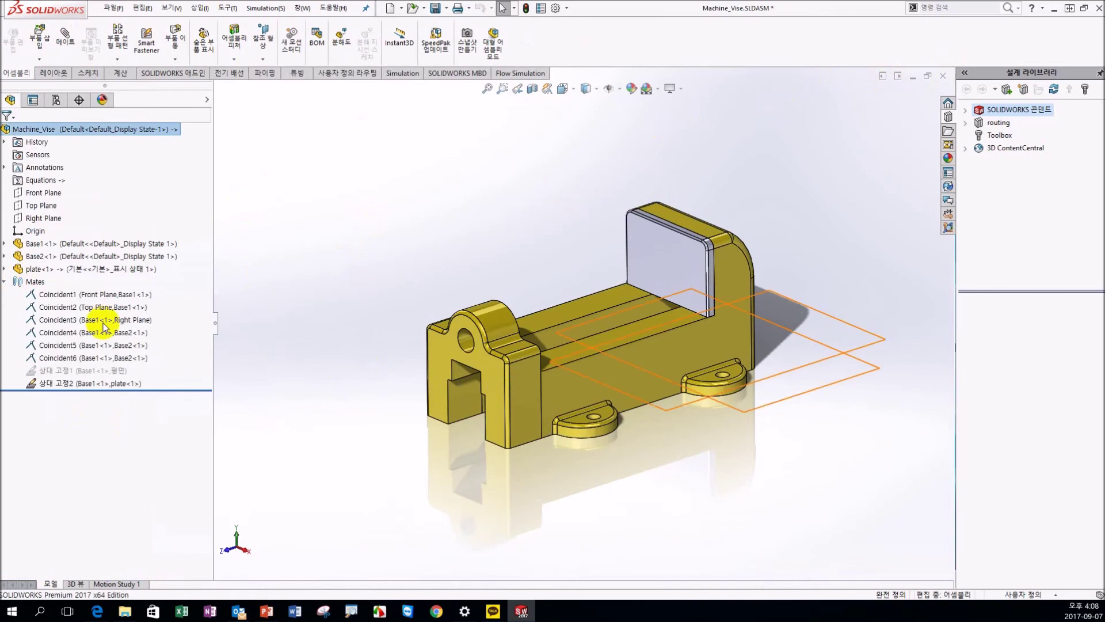
{"action": "mouse_move", "coordinate": [333, 383]}
{"action": "middle_mouse_down"}
{"action": "mouse_move", "coordinate": [259, 447]}
{"action": "mouse_move", "coordinate": [403, 387]}
{"action": "mouse_move", "coordinate": [414, 359]}
{"action": "middle_mouse_up"}
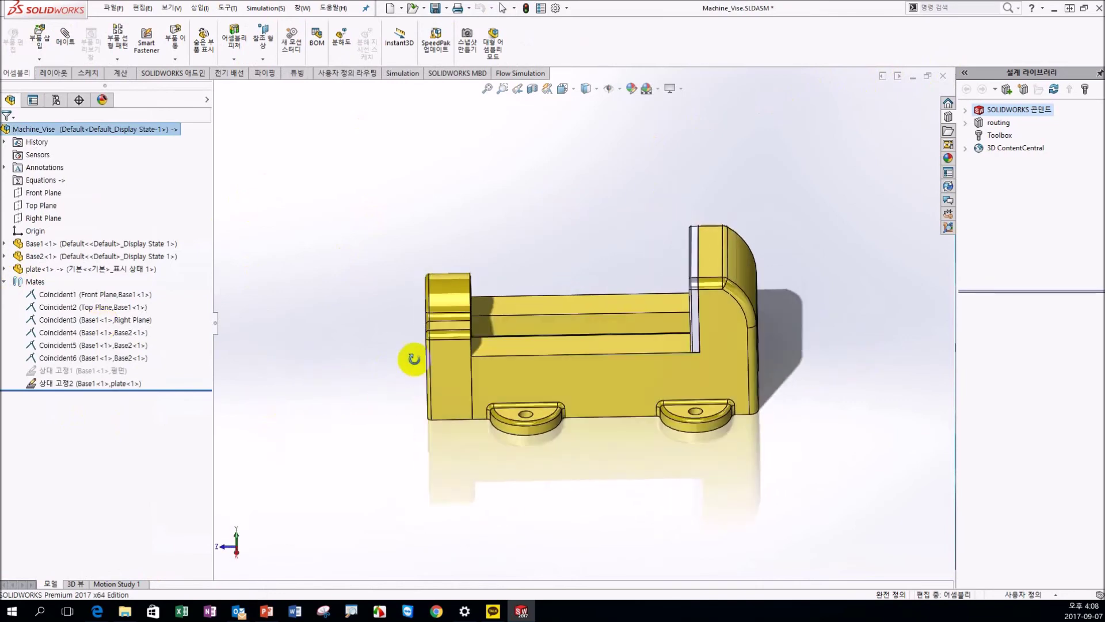
{"action": "left_click", "coordinate": [109, 369]}
{"action": "mouse_move", "coordinate": [241, 377]}
{"action": "middle_mouse_down"}
{"action": "mouse_move", "coordinate": [325, 380]}
{"action": "mouse_move", "coordinate": [334, 413]}
{"action": "mouse_move", "coordinate": [374, 411]}
{"action": "middle_mouse_up"}
{"action": "left_click", "coordinate": [69, 384]}
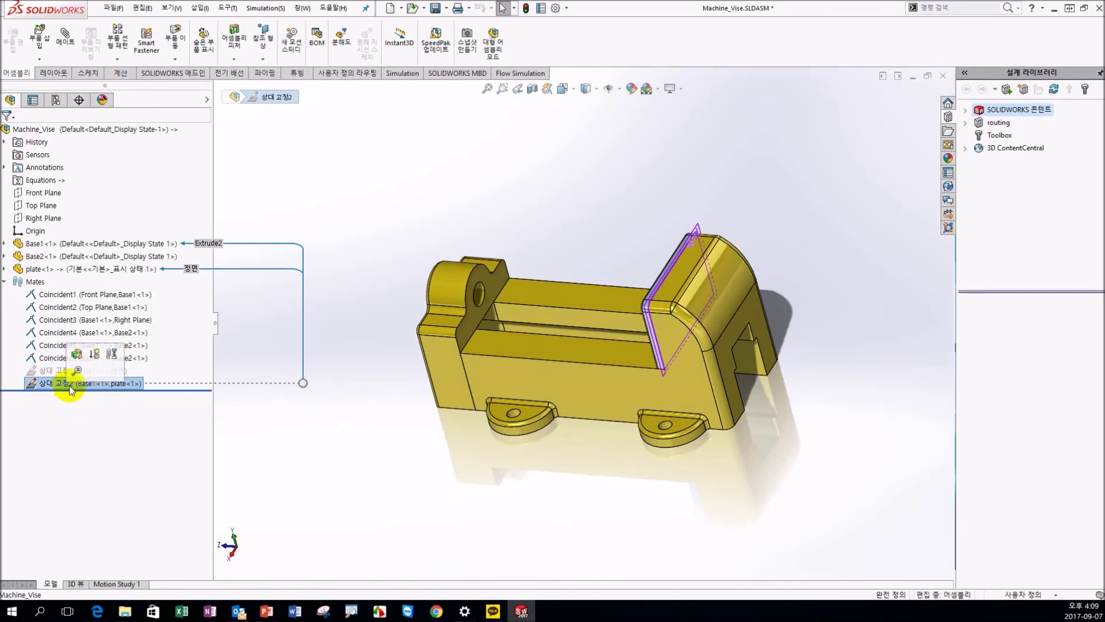
{"action": "mouse_move", "coordinate": [572, 384]}
{"action": "middle_mouse_down"}
{"action": "mouse_move", "coordinate": [543, 341]}
{"action": "mouse_move", "coordinate": [440, 459]}
{"action": "middle_mouse_up"}
{"action": "left_click", "coordinate": [396, 419]}
{"action": "left_click", "coordinate": [478, 328]}
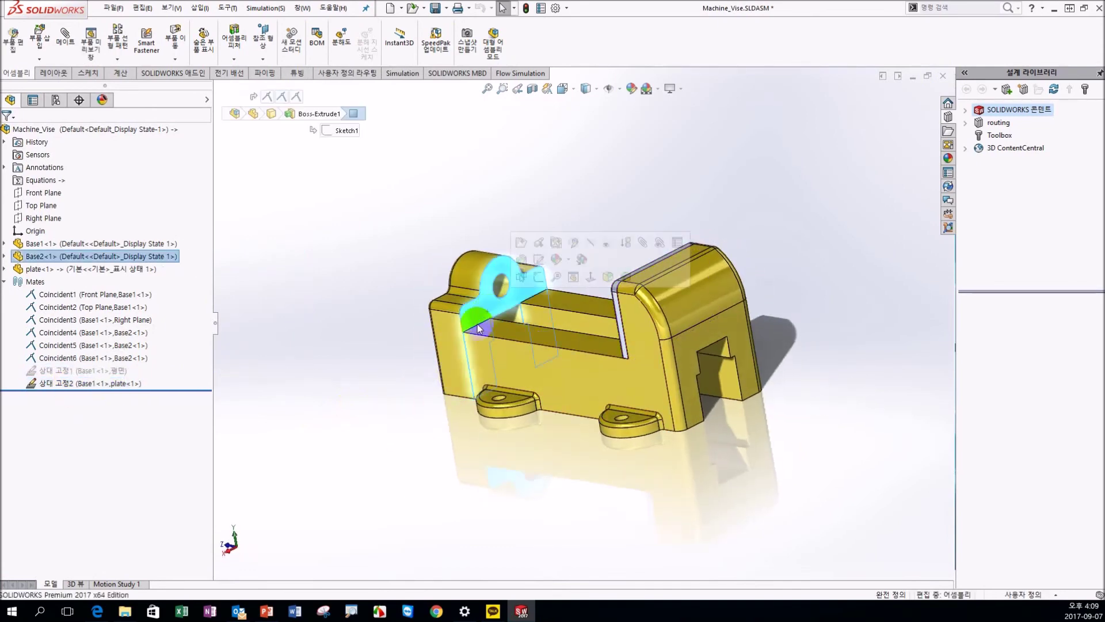
{"action": "left_click", "coordinate": [39, 58]}
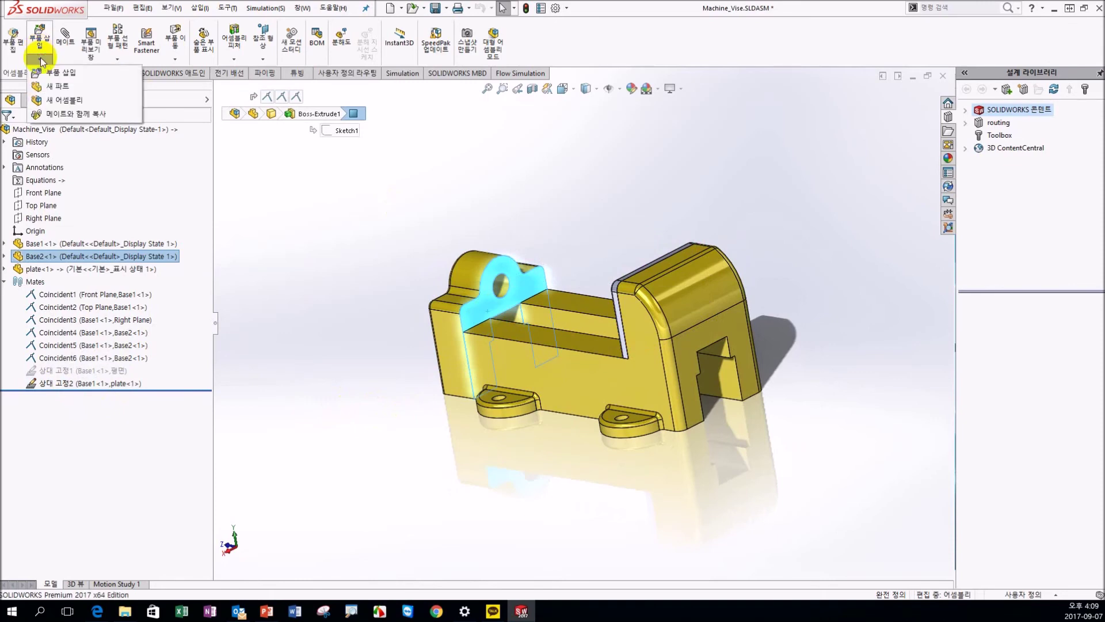
- Insert new part 파트2 on Base2's ear face and open 스케치1 on that face
{"action": "left_click", "coordinate": [59, 91]}
{"action": "scroll", "coordinate": [504, 298], "scroll_direction": "down", "scroll_amount": 3}
{"action": "scroll", "coordinate": [517, 301], "scroll_direction": "up", "scroll_amount": 1}
{"action": "scroll", "coordinate": [517, 302], "scroll_direction": "down", "scroll_amount": 3}
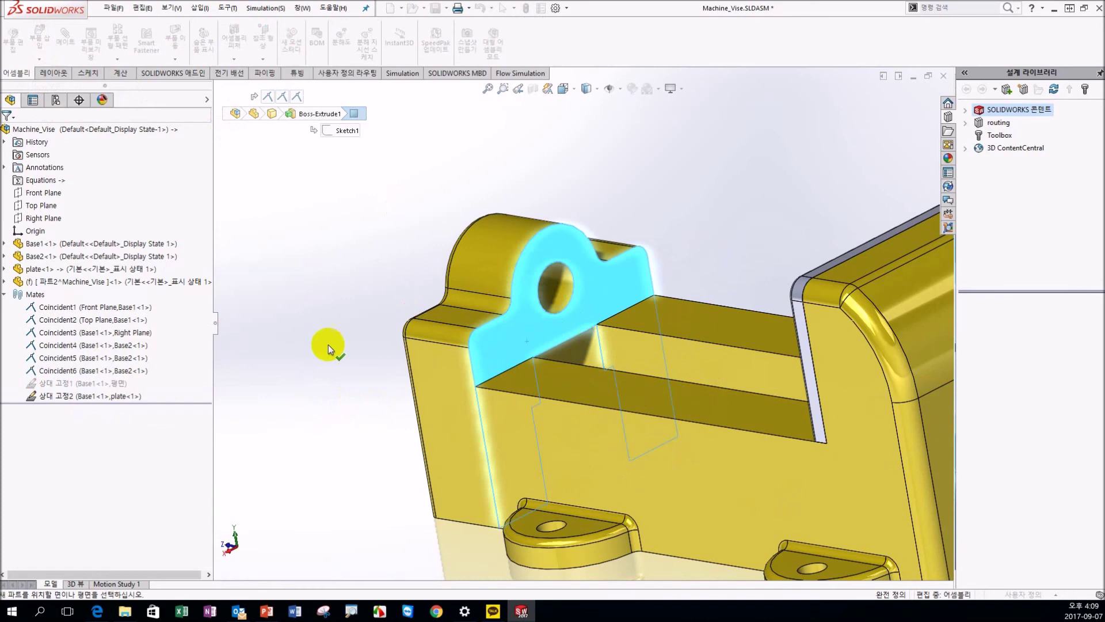
{"action": "middle_click_drag", "start_coordinate": [340, 299], "coordinate": [316, 235]}
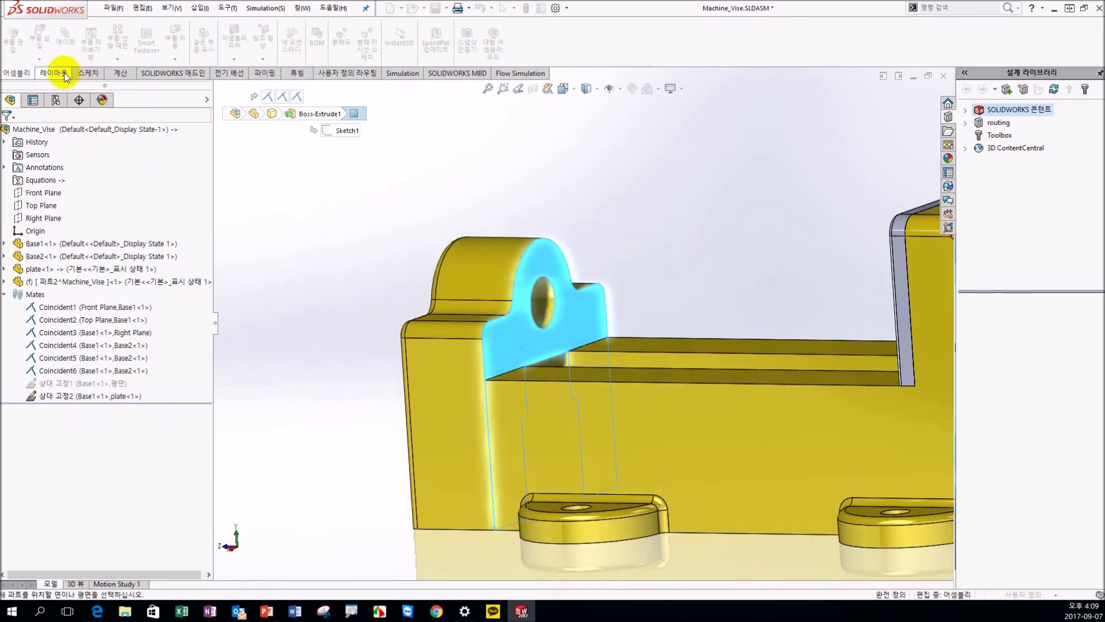
{"action": "left_click", "coordinate": [90, 74]}
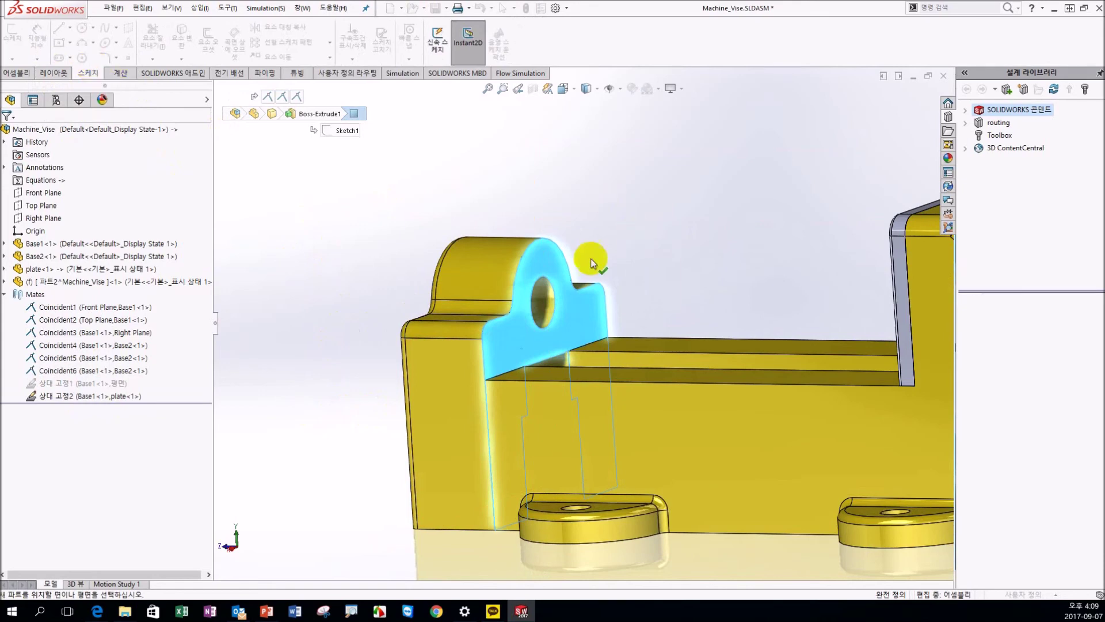
{"action": "left_click", "coordinate": [547, 262]}
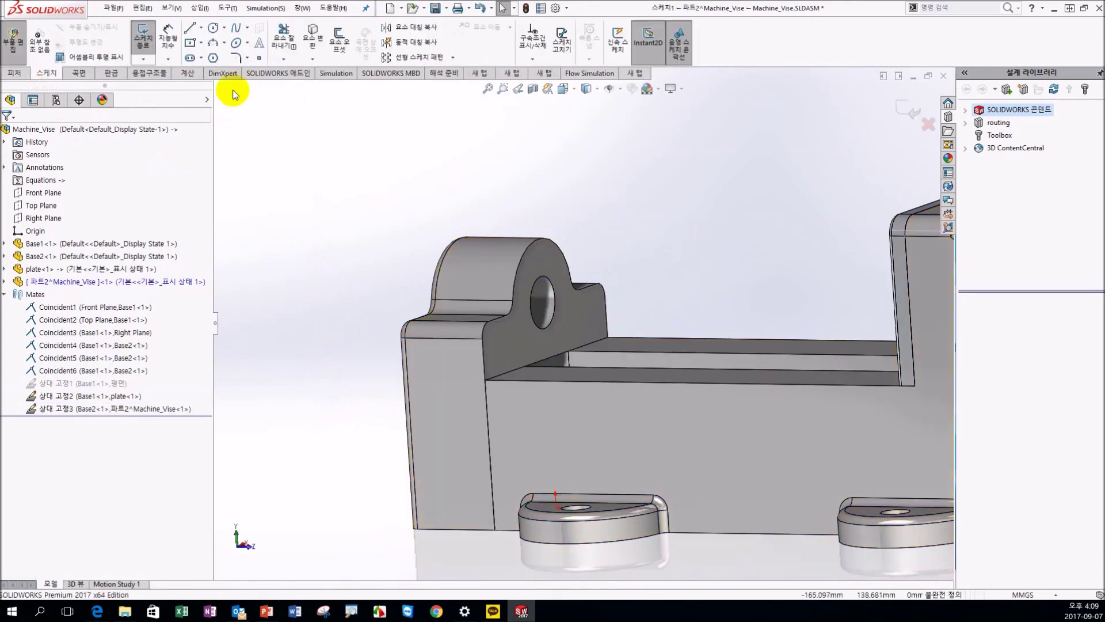
- Convert Base2's ear face outline and its hole edge into the new part's sketch
{"action": "middle_click_drag", "start_coordinate": [518, 299], "coordinate": [575, 322]}
{"action": "left_click", "coordinate": [575, 323]}
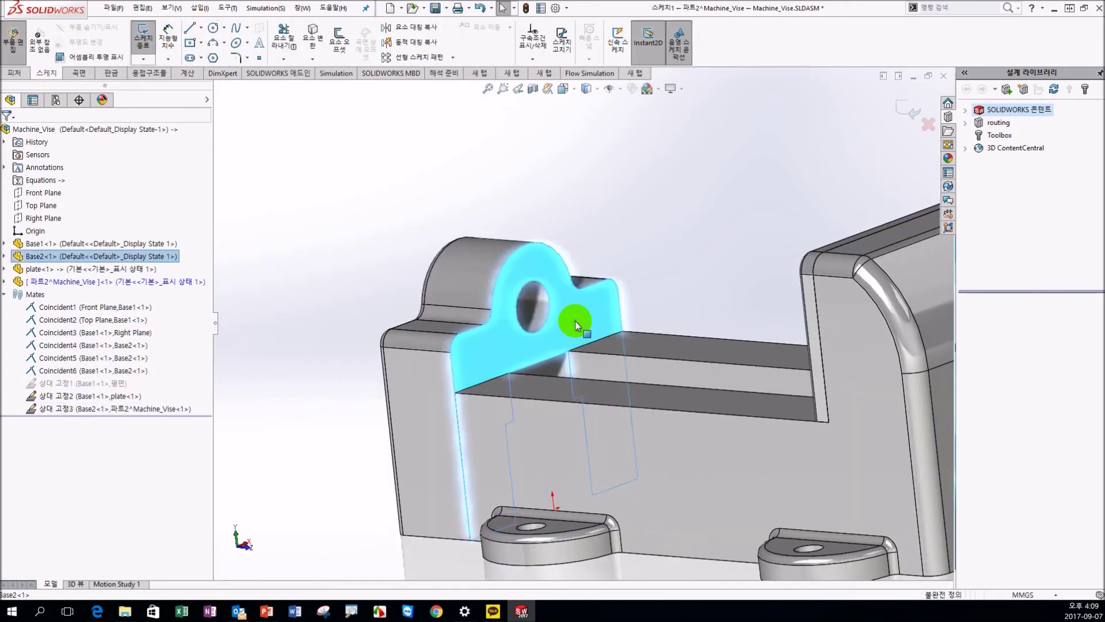
{"action": "left_click", "coordinate": [315, 41]}
{"action": "left_click", "coordinate": [532, 283]}
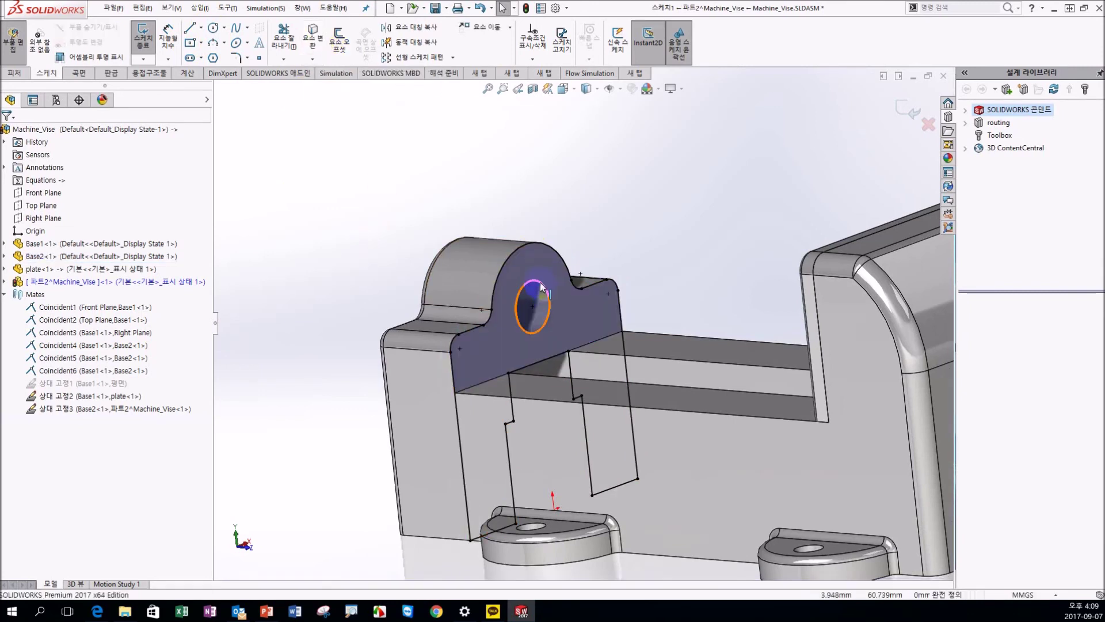
{"action": "left_click", "coordinate": [311, 38]}
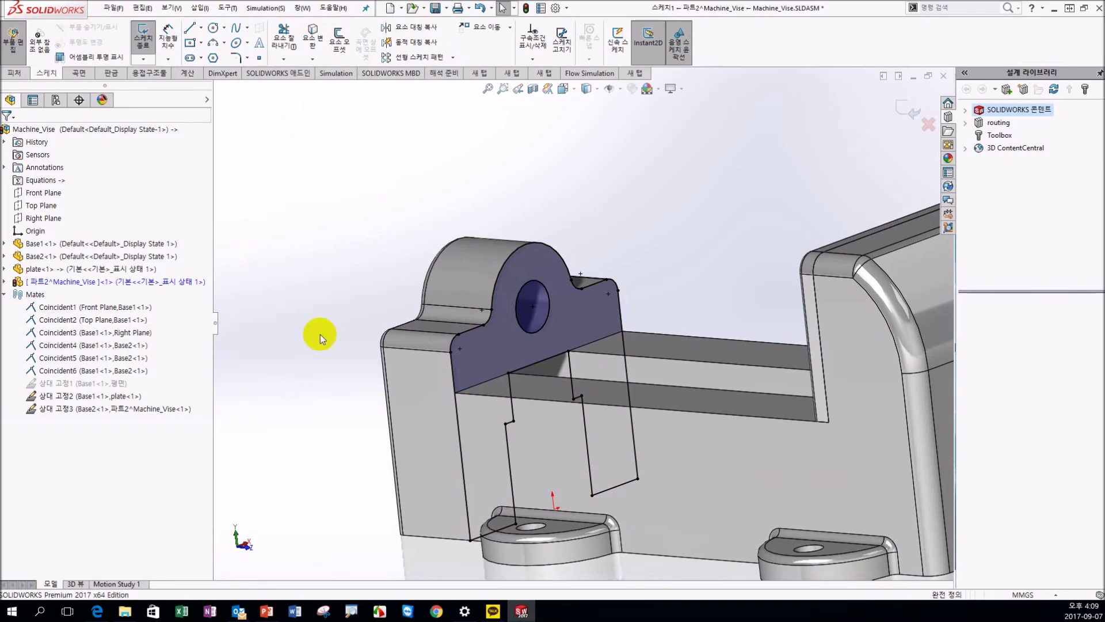
- Select the line across the ear's base and cancel the extra edge conversion
{"action": "mouse_move", "coordinate": [540, 419]}
{"action": "middle_mouse_down"}
{"action": "mouse_move", "coordinate": [504, 390]}
{"action": "mouse_move", "coordinate": [553, 375]}
{"action": "middle_mouse_up"}
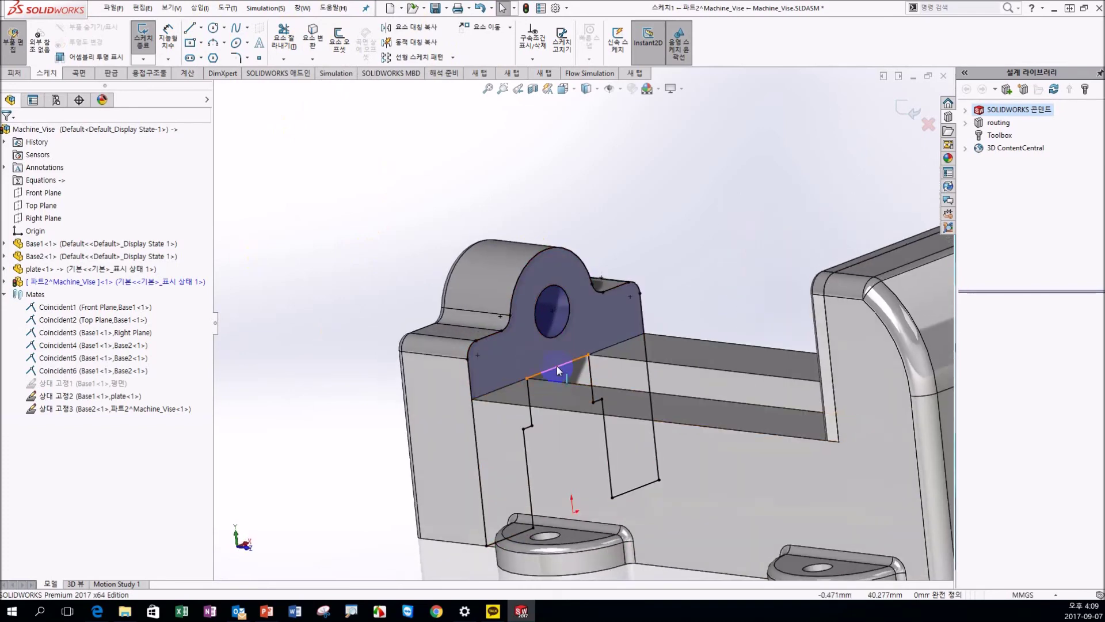
{"action": "left_click", "coordinate": [557, 365]}
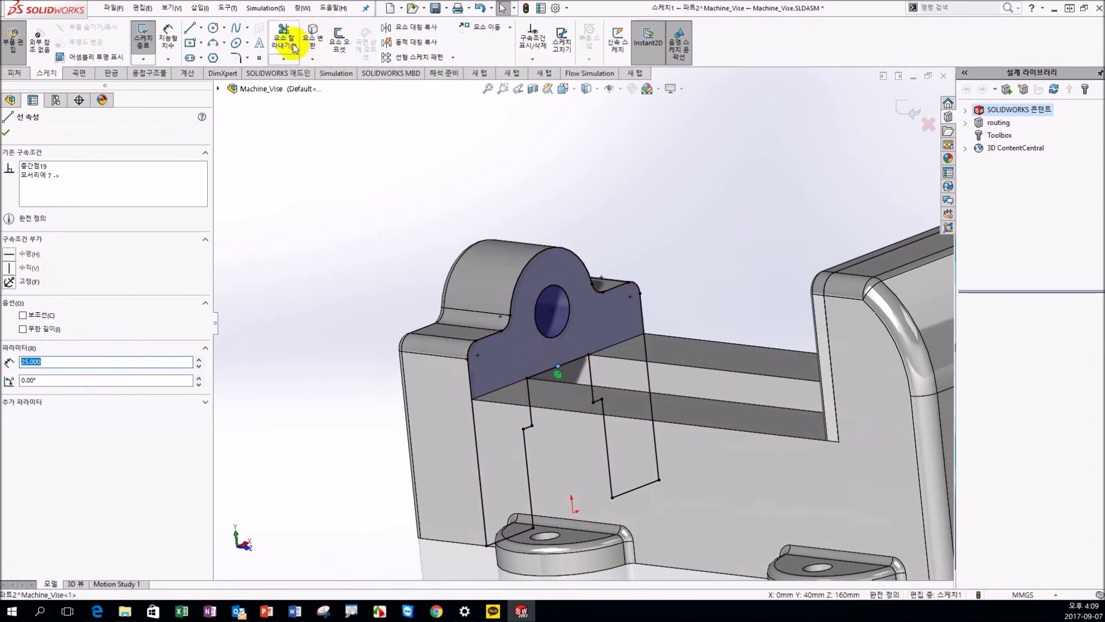
{"action": "left_click", "coordinate": [314, 41]}
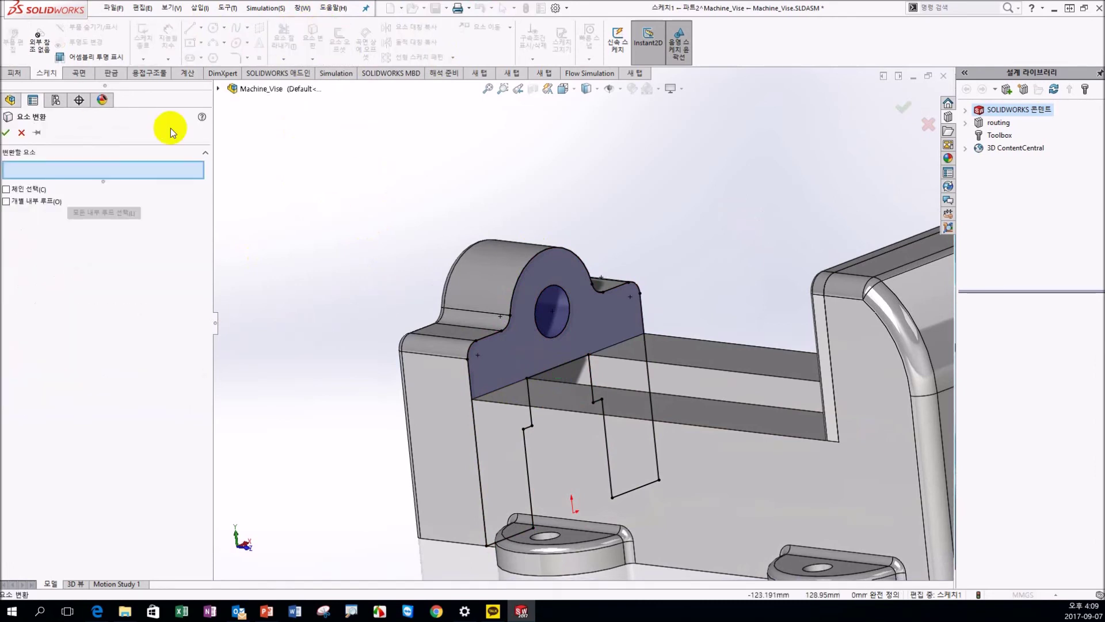
{"action": "left_click", "coordinate": [16, 74]}
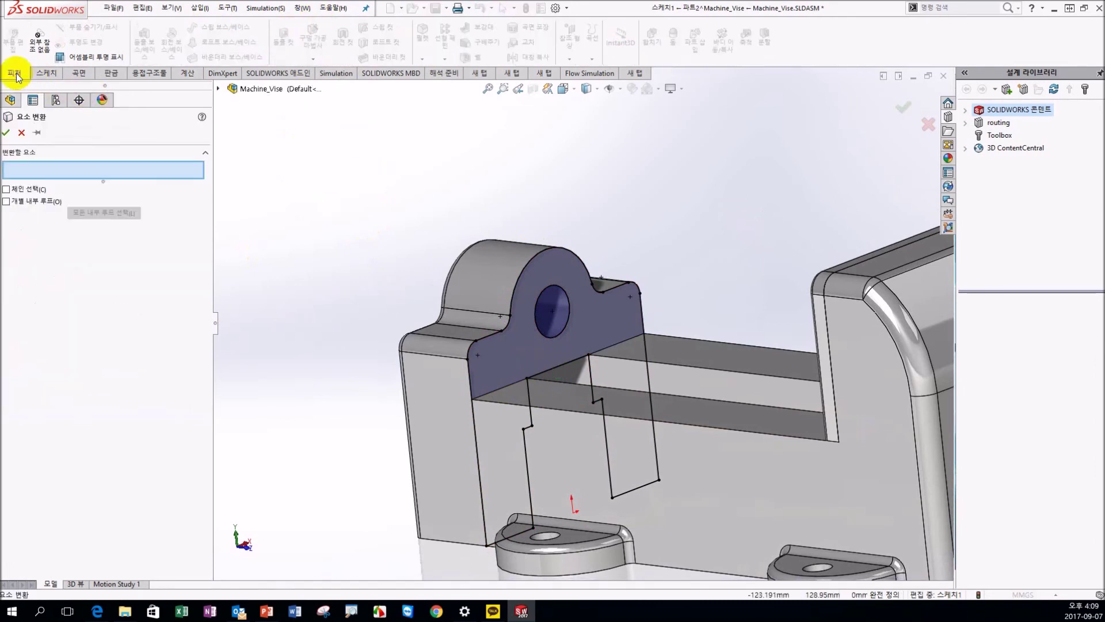
{"action": "left_click", "coordinate": [7, 134]}
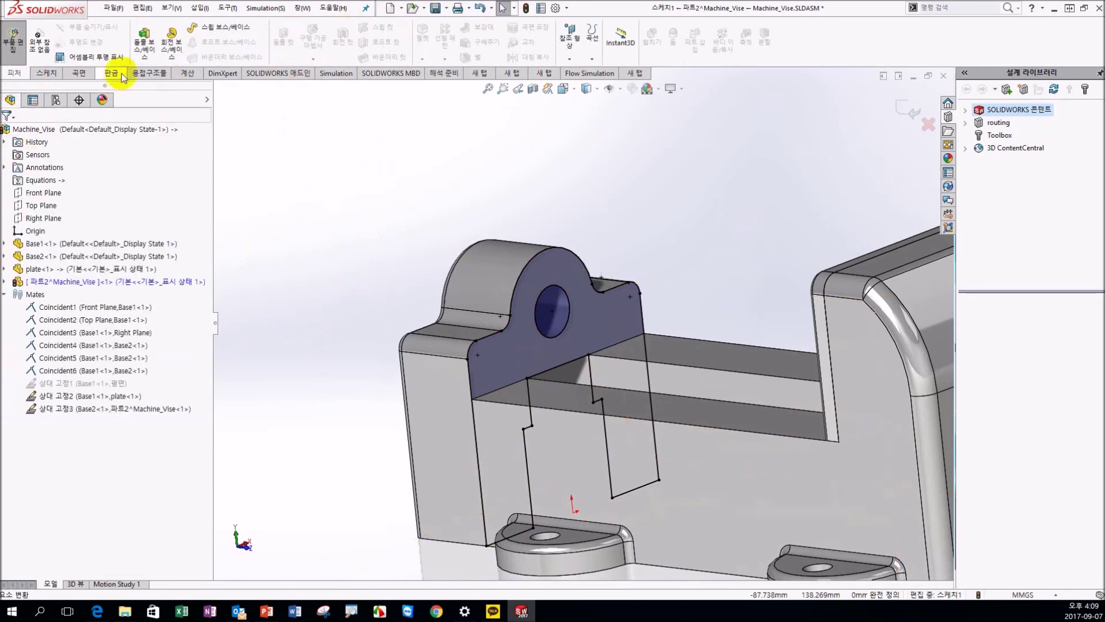
{"action": "left_click", "coordinate": [47, 73]}
{"action": "left_click", "coordinate": [283, 38]}
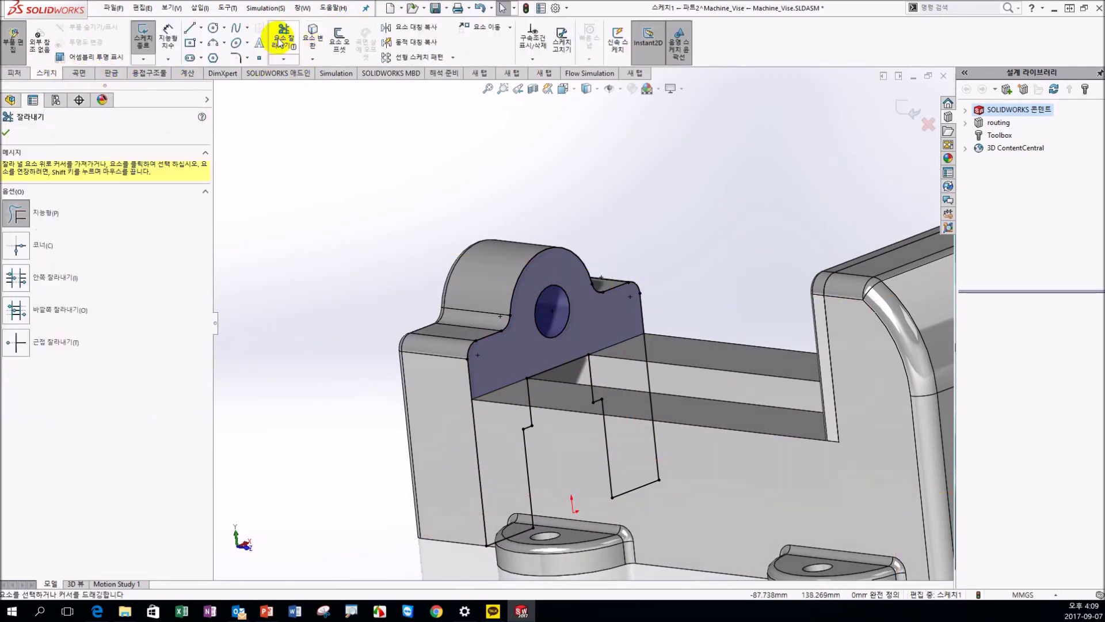
- Power-trim all stray lines below the ear, leaving a closed ear profile with its hole
{"action": "left_click_drag", "start_coordinate": [455, 444], "coordinate": [704, 333]}
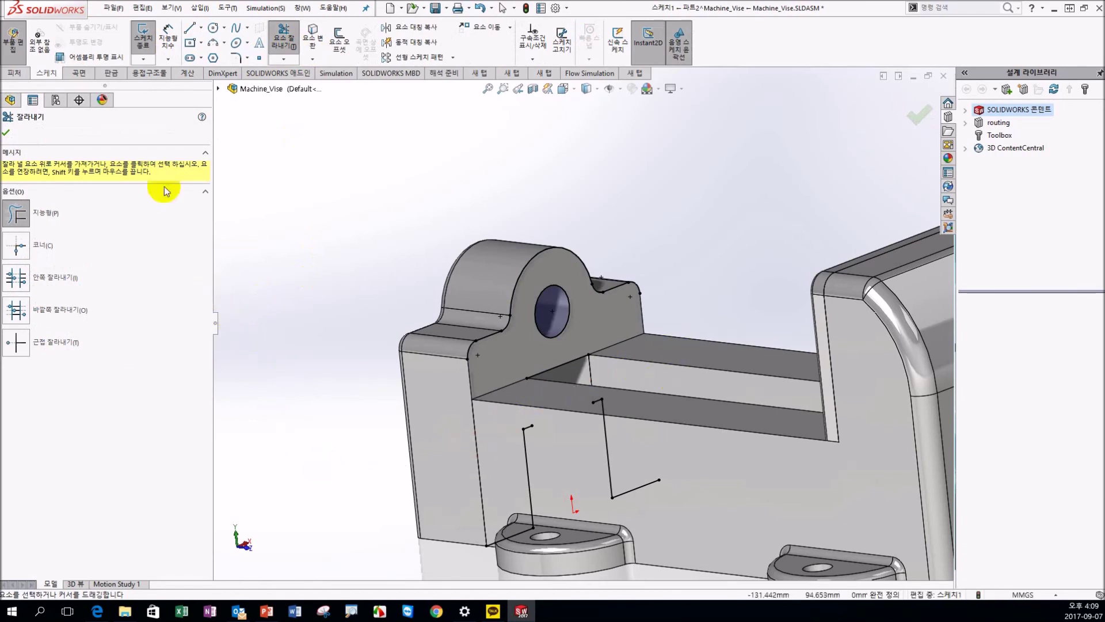
{"action": "left_click", "coordinate": [9, 134]}
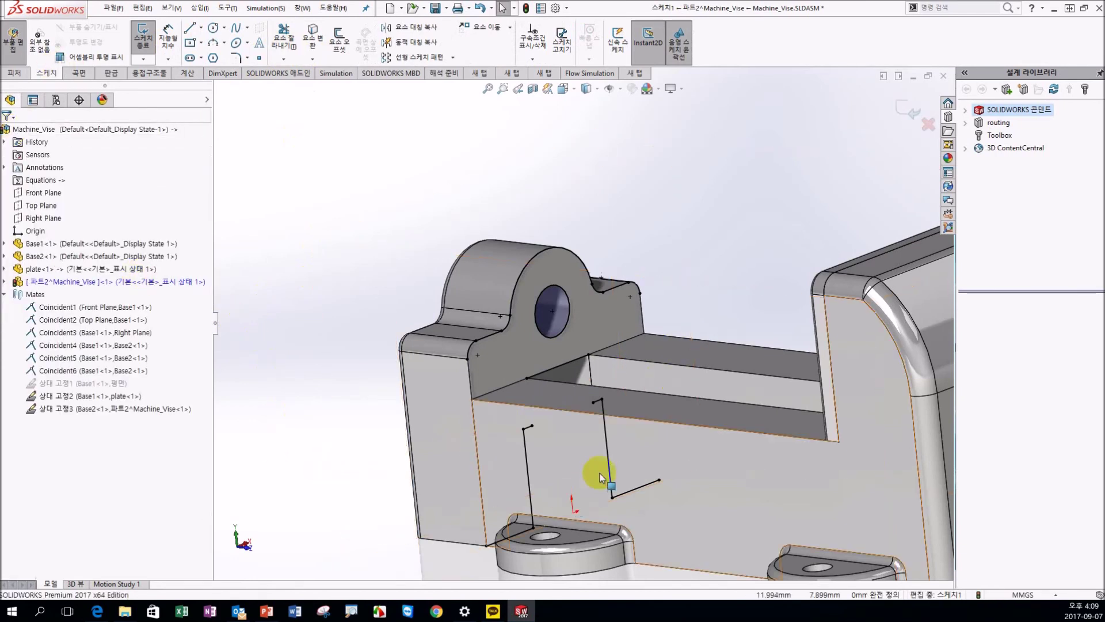
{"action": "left_click", "coordinate": [468, 379]}
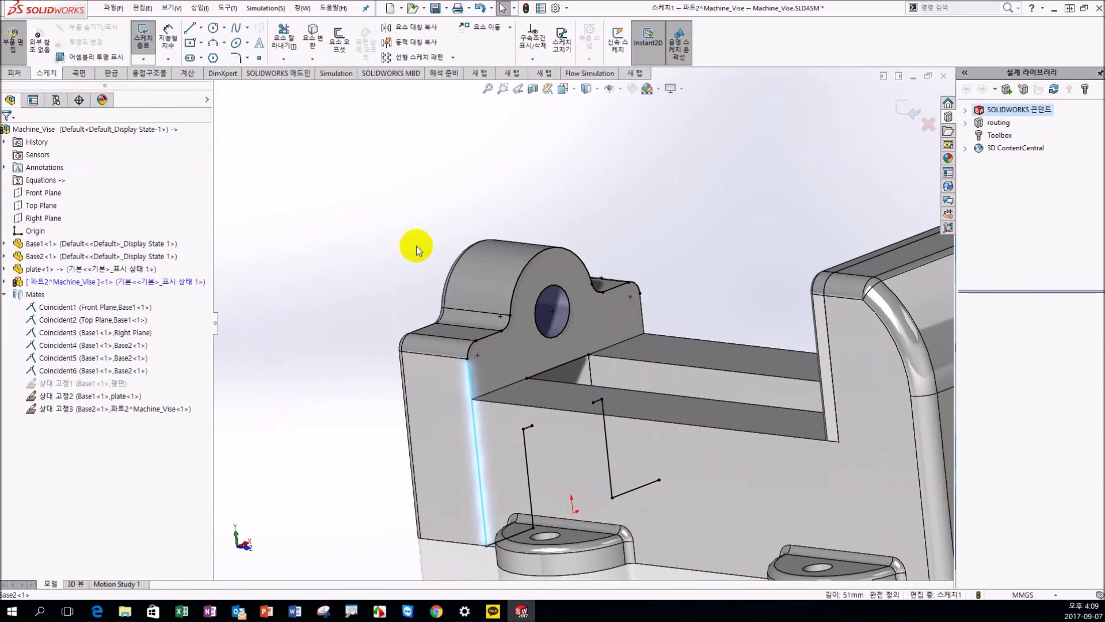
{"action": "left_click", "coordinate": [323, 209]}
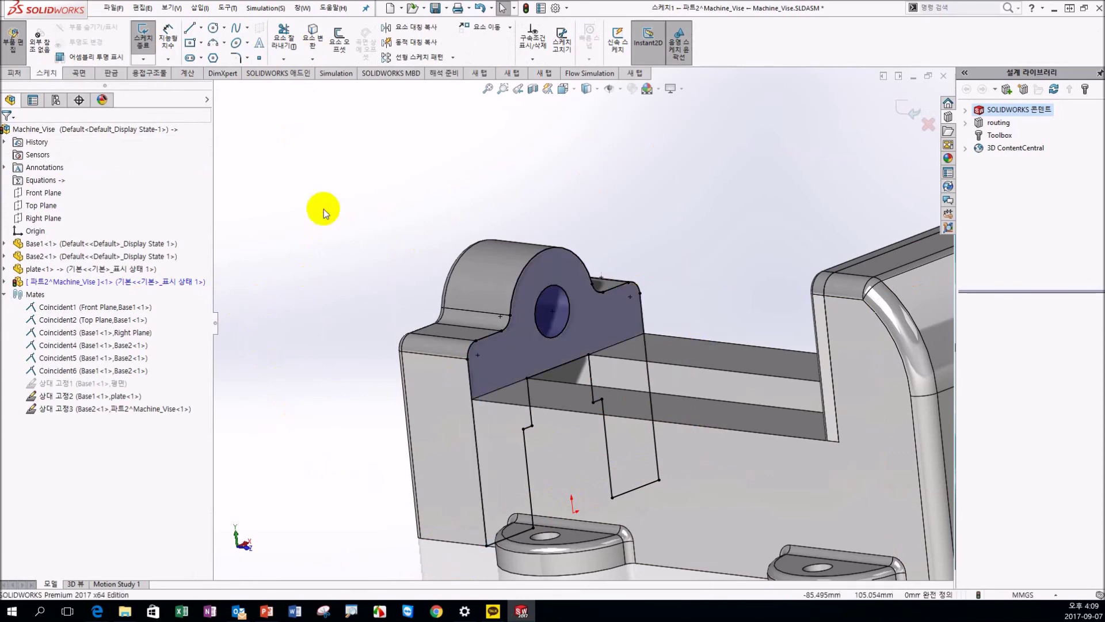
{"action": "left_click", "coordinate": [283, 36]}
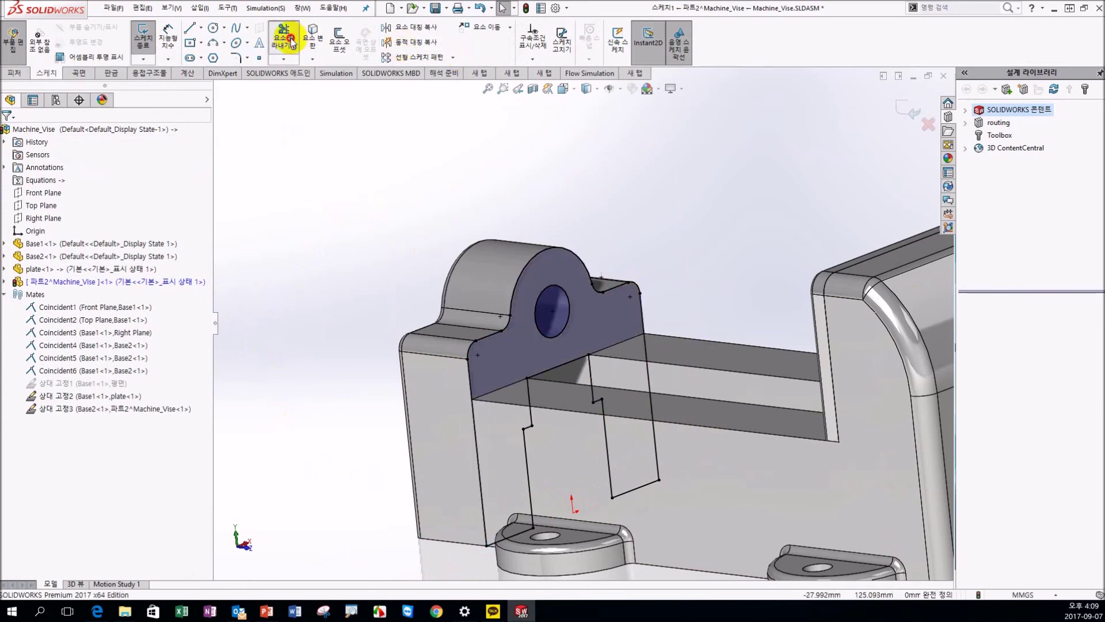
{"action": "mouse_move", "coordinate": [534, 376]}
{"action": "left_mouse_down"}
{"action": "mouse_move", "coordinate": [676, 319]}
{"action": "mouse_move", "coordinate": [724, 320]}
{"action": "left_mouse_up"}
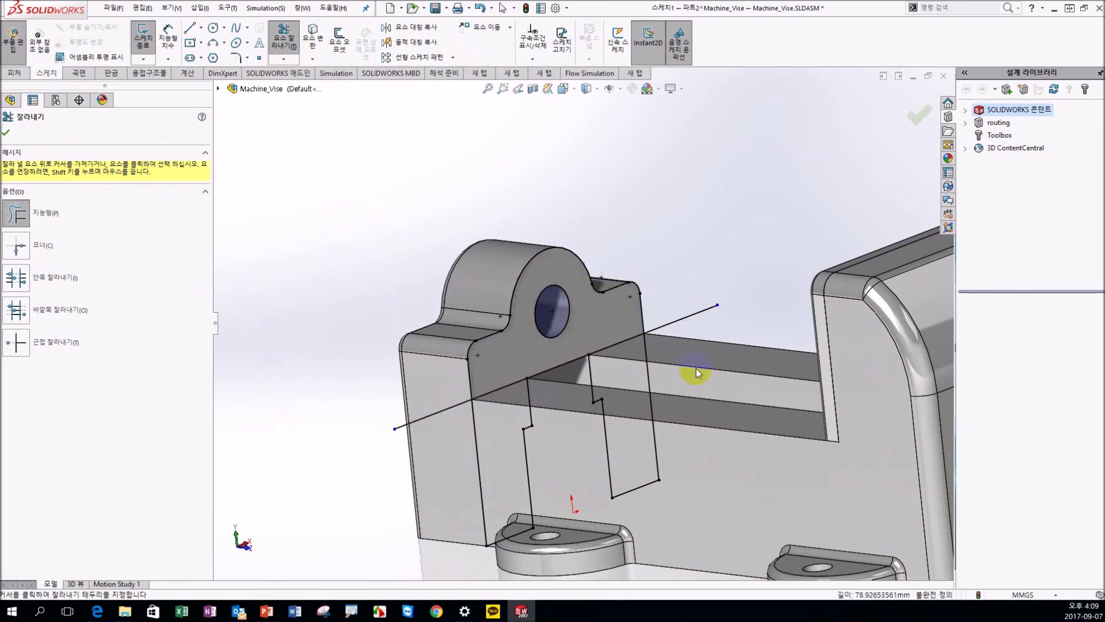
{"action": "mouse_move", "coordinate": [444, 478]}
{"action": "left_mouse_down"}
{"action": "mouse_move", "coordinate": [465, 447]}
{"action": "mouse_move", "coordinate": [644, 346]}
{"action": "mouse_move", "coordinate": [668, 288]}
{"action": "mouse_move", "coordinate": [637, 451]}
{"action": "mouse_move", "coordinate": [575, 513]}
{"action": "mouse_move", "coordinate": [498, 518]}
{"action": "mouse_move", "coordinate": [531, 413]}
{"action": "mouse_move", "coordinate": [535, 427]}
{"action": "left_mouse_up"}
{"action": "left_click", "coordinate": [332, 355]}
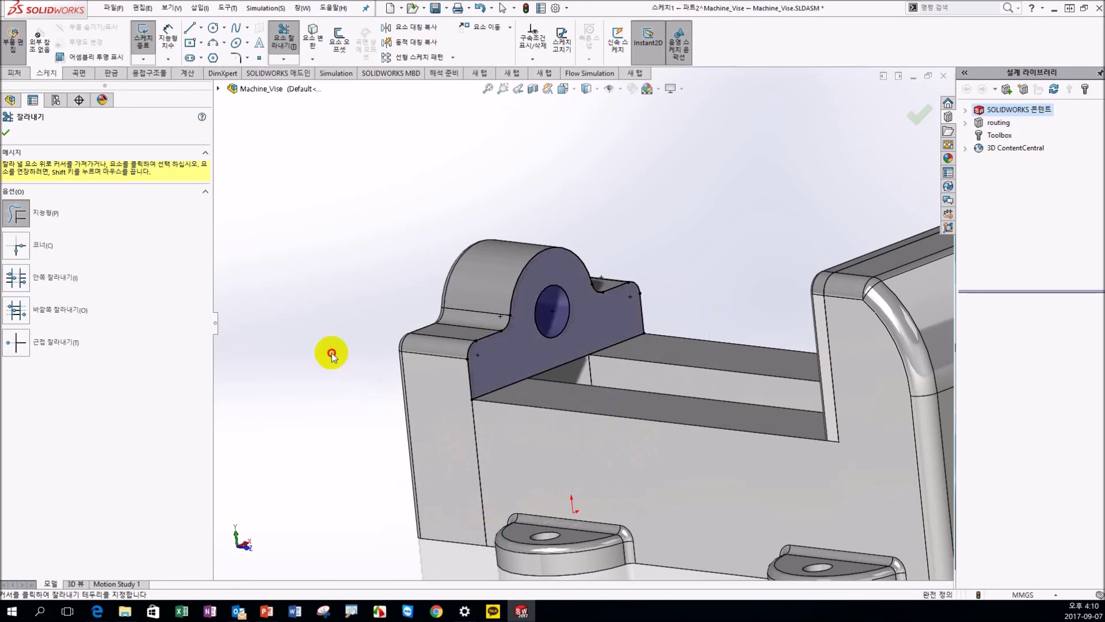
{"action": "mouse_move", "coordinate": [595, 350]}
{"action": "middle_mouse_down"}
{"action": "mouse_move", "coordinate": [576, 353]}
{"action": "mouse_move", "coordinate": [629, 320]}
{"action": "mouse_move", "coordinate": [575, 320]}
{"action": "mouse_move", "coordinate": [548, 337]}
{"action": "mouse_move", "coordinate": [569, 326]}
{"action": "middle_mouse_up"}
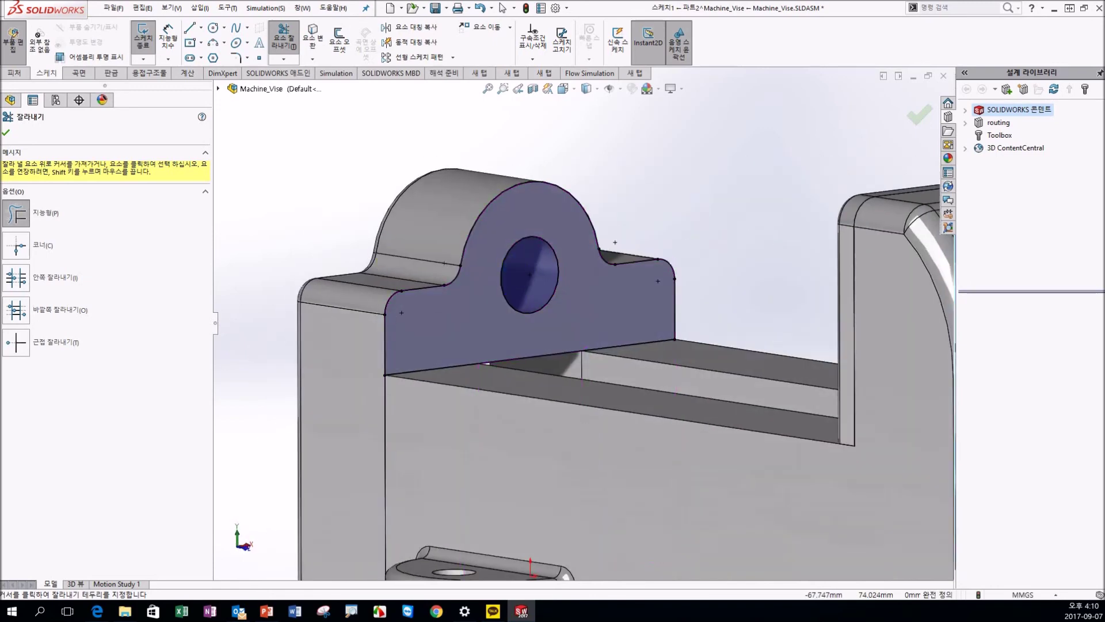
{"action": "left_click", "coordinate": [14, 73]}
{"action": "left_click", "coordinate": [144, 35]}
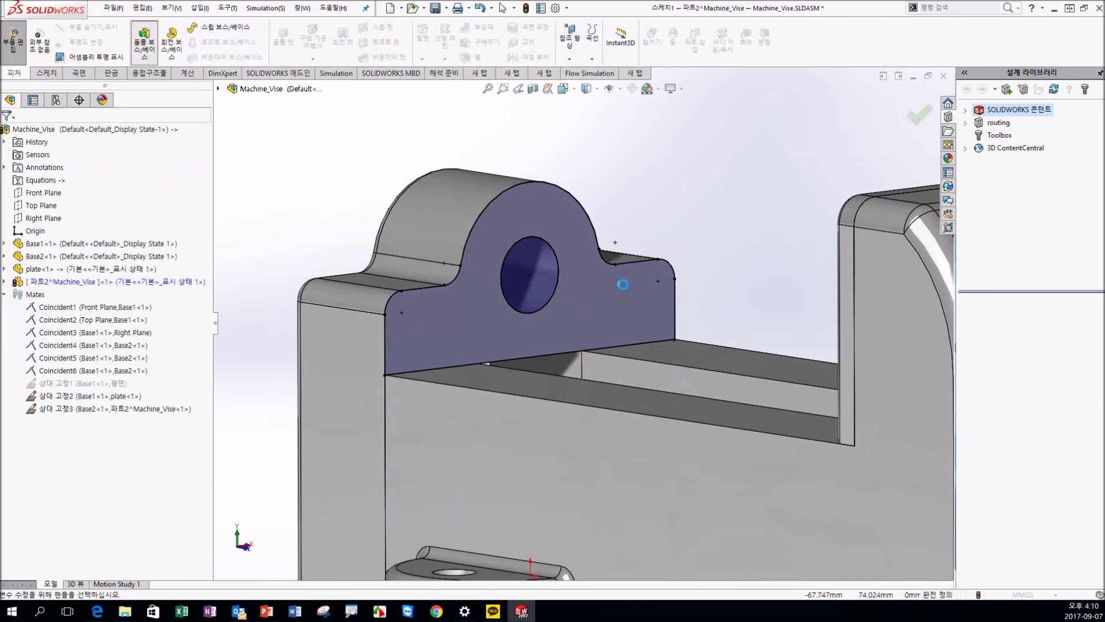
- Extrude the ear profile as a 20 mm boss
{"action": "middle_click_drag", "start_coordinate": [527, 333], "coordinate": [517, 299]}
{"action": "left_click_drag", "start_coordinate": [517, 298], "coordinate": [643, 302]}
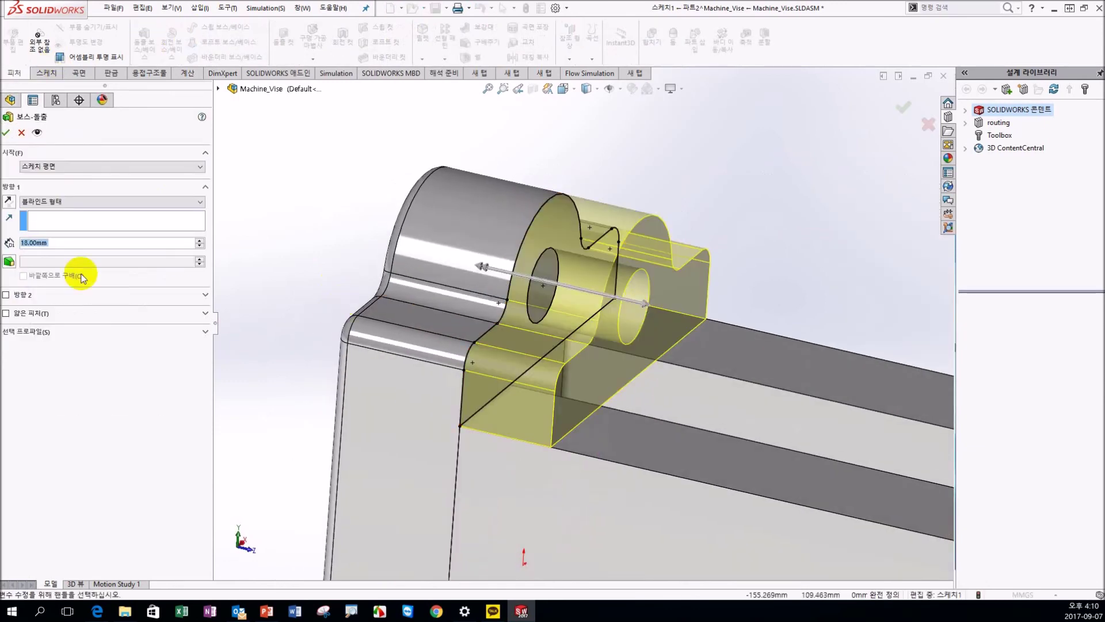
{"action": "left_click", "coordinate": [74, 233]}
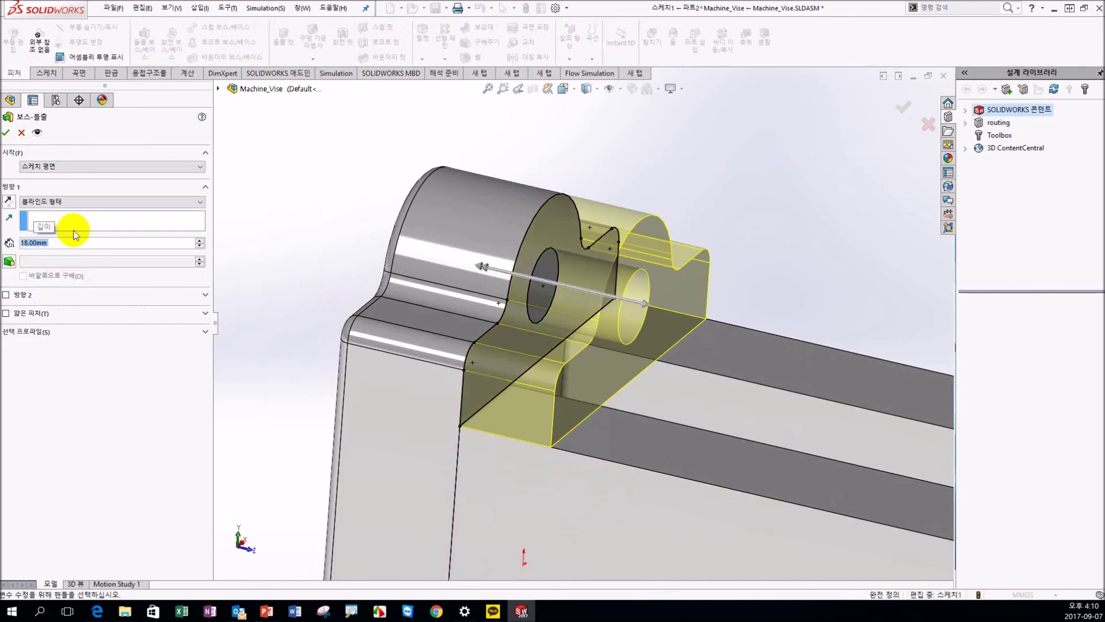
{"action": "type", "text": "20"}
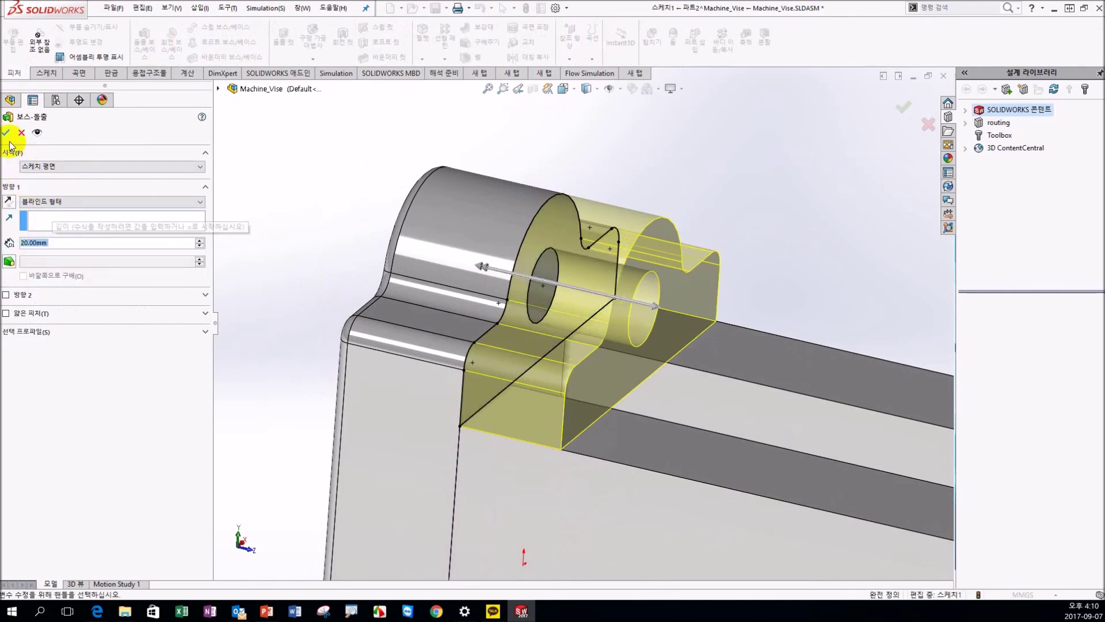
{"action": "left_click", "coordinate": [5, 133]}
- Orbit around the new lug and try dragging it
{"action": "mouse_move", "coordinate": [353, 356]}
{"action": "middle_mouse_down"}
{"action": "mouse_move", "coordinate": [667, 269]}
{"action": "mouse_move", "coordinate": [567, 318]}
{"action": "middle_mouse_up"}
{"action": "scroll", "coordinate": [572, 373], "scroll_direction": "up", "scroll_amount": 3}
{"action": "mouse_move", "coordinate": [515, 432]}
{"action": "middle_mouse_down"}
{"action": "mouse_move", "coordinate": [518, 387]}
{"action": "mouse_move", "coordinate": [553, 410]}
{"action": "middle_mouse_up"}
{"action": "left_click_drag", "start_coordinate": [552, 410], "coordinate": [603, 405]}
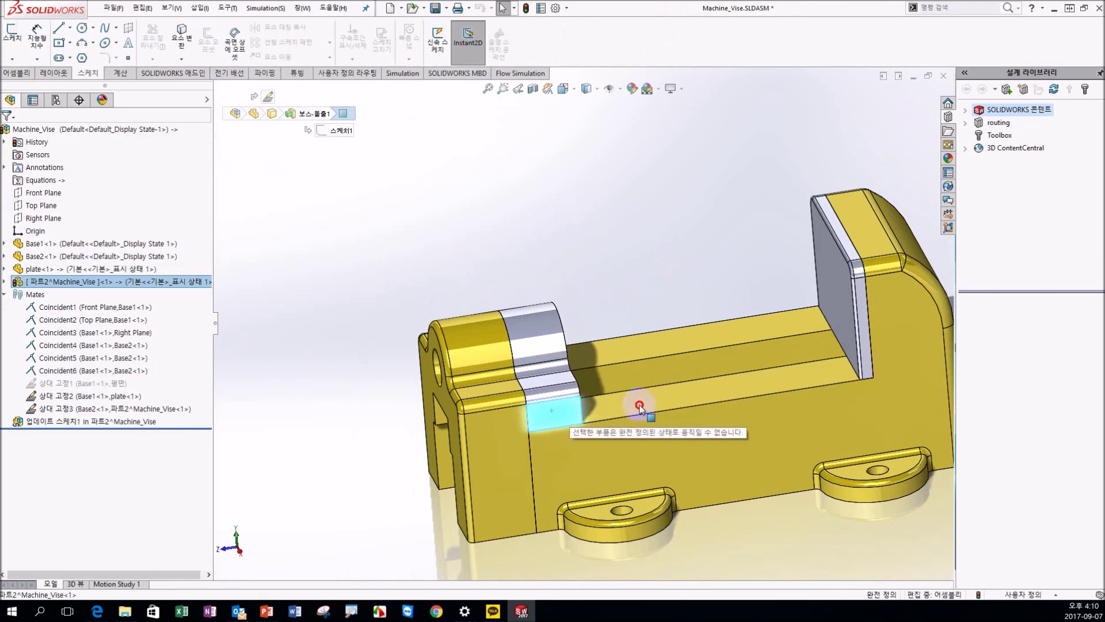
- Select the new lug and look at its fix mate's options without changing anything
{"action": "mouse_move", "coordinate": [691, 380]}
{"action": "left_mouse_down"}
{"action": "mouse_move", "coordinate": [592, 395]}
{"action": "mouse_move", "coordinate": [562, 387]}
{"action": "left_mouse_up"}
{"action": "left_click", "coordinate": [168, 282]}
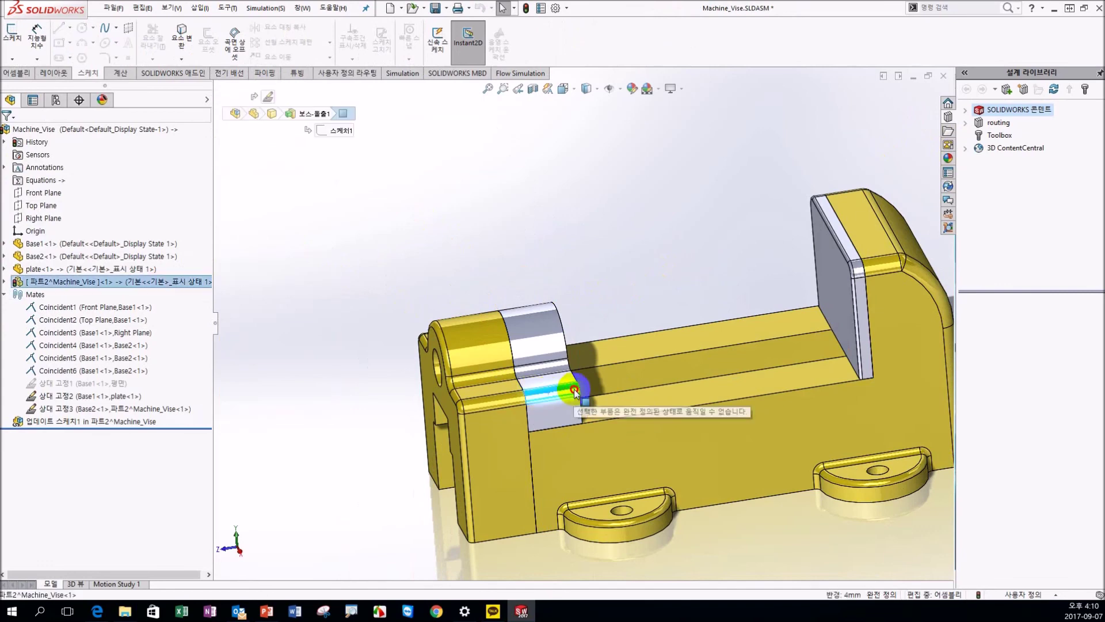
{"action": "right_click", "coordinate": [105, 410]}
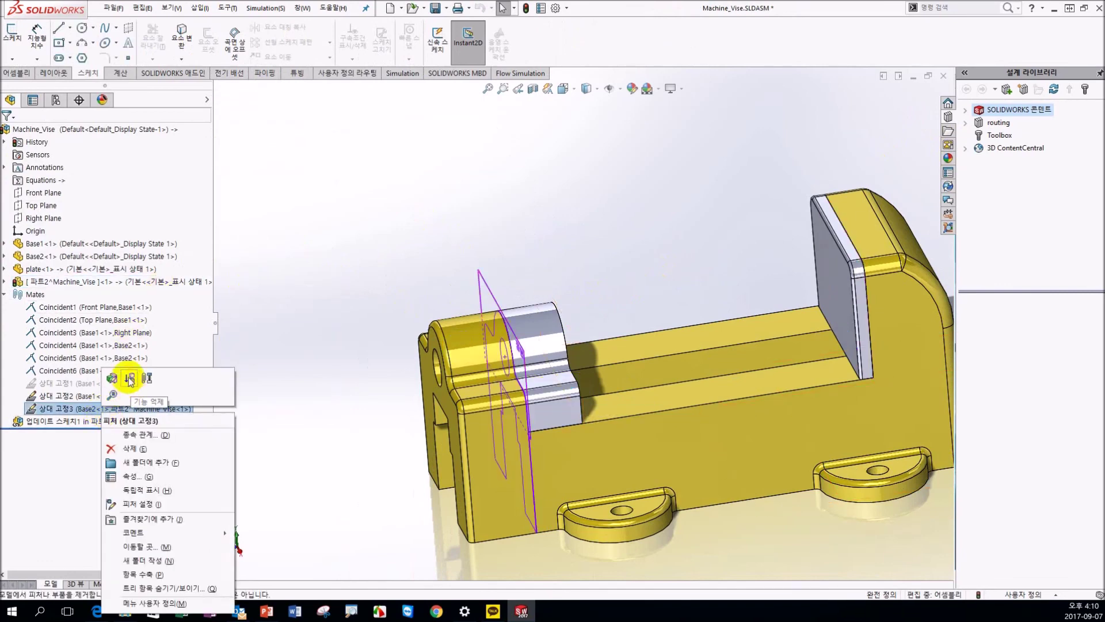
{"action": "left_click", "coordinate": [363, 444]}
{"action": "left_click", "coordinate": [101, 410]}
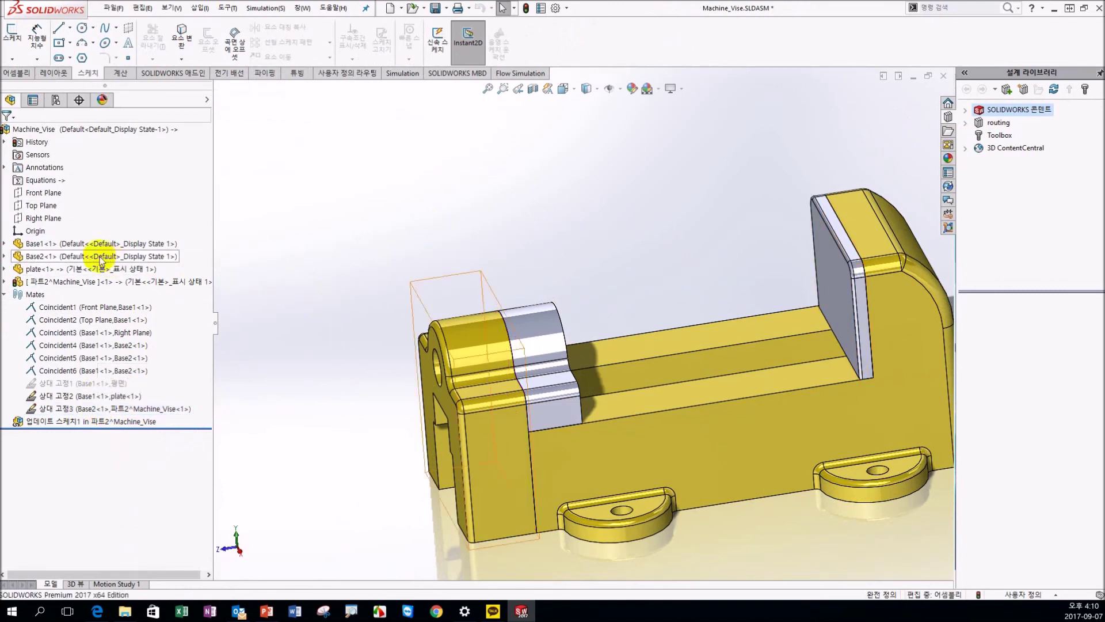
- Save 파트2 to its own external part file at the listed path
{"action": "left_click", "coordinate": [105, 282]}
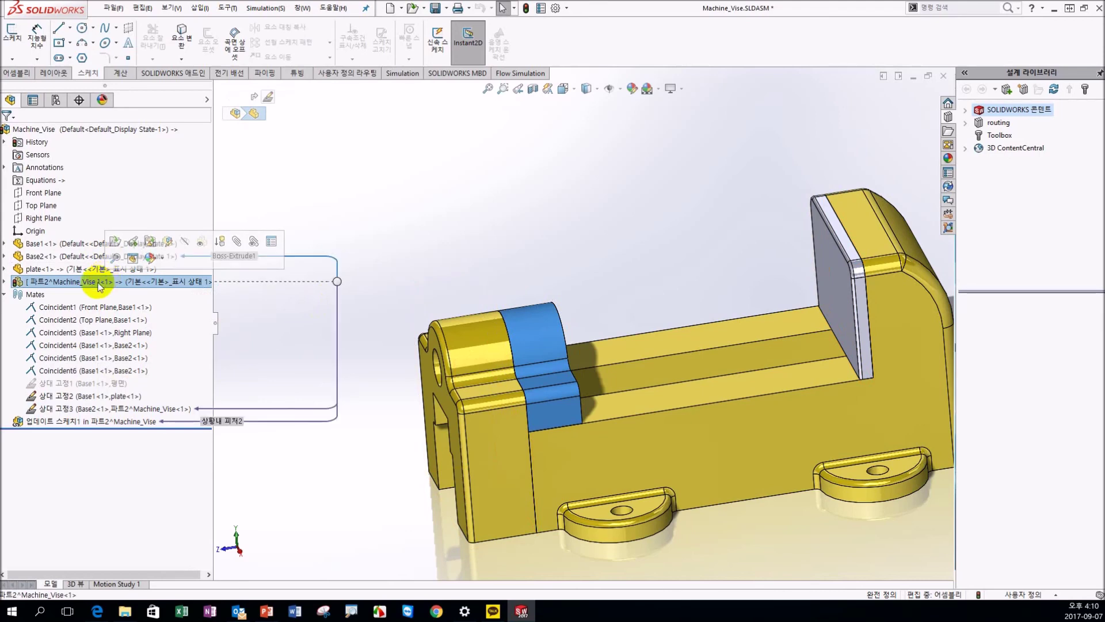
{"action": "right_click", "coordinate": [99, 286]}
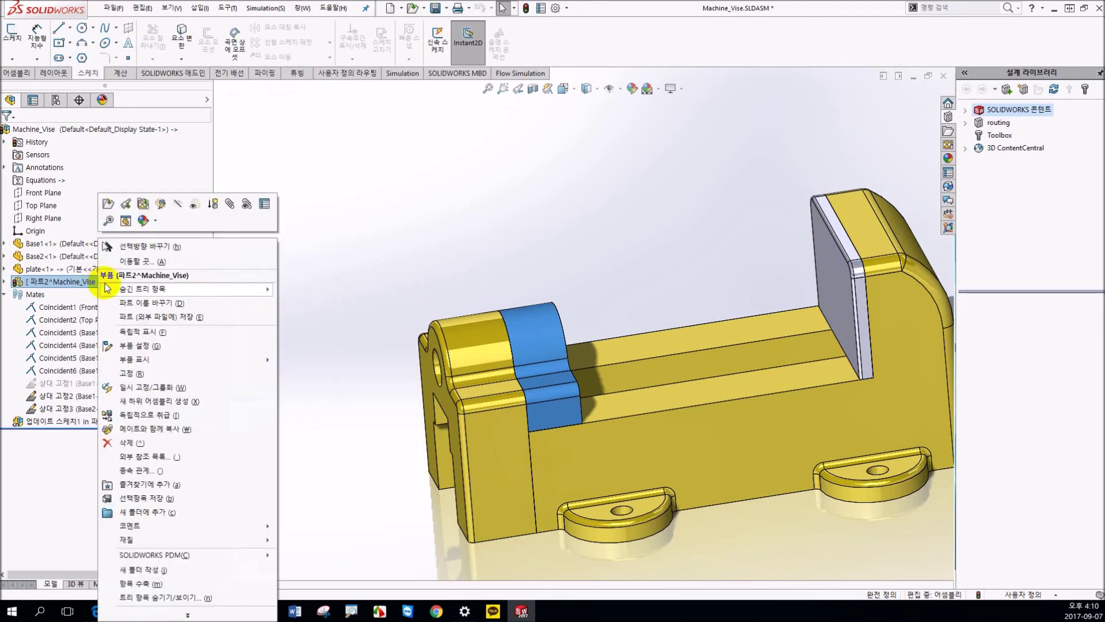
{"action": "left_click", "coordinate": [168, 316]}
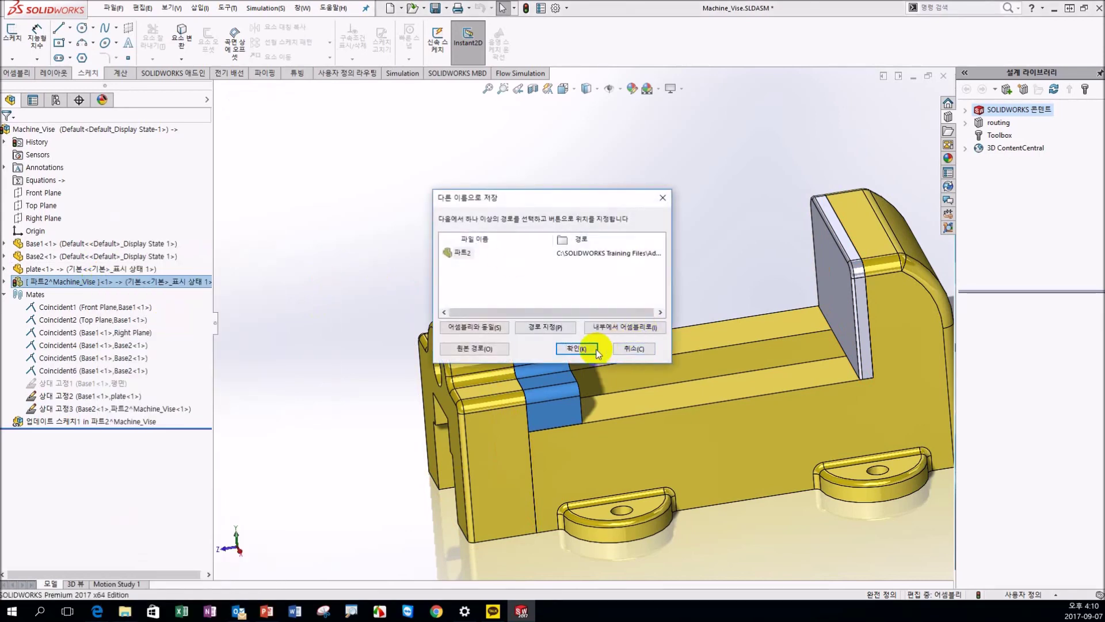
{"action": "left_click", "coordinate": [573, 346]}
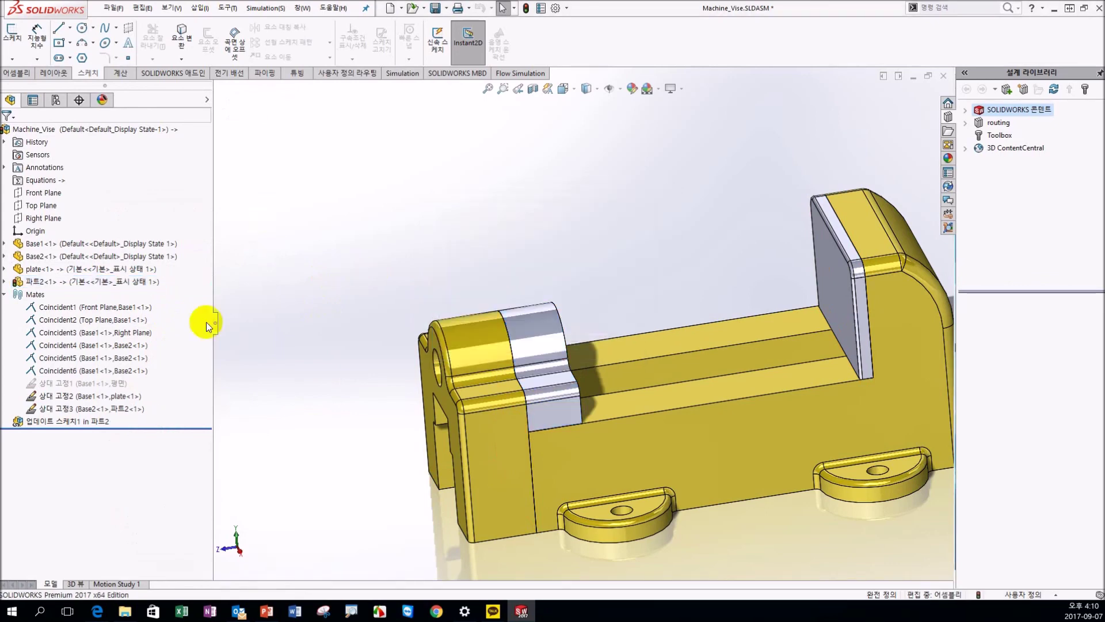
{"action": "left_click", "coordinate": [120, 408]}
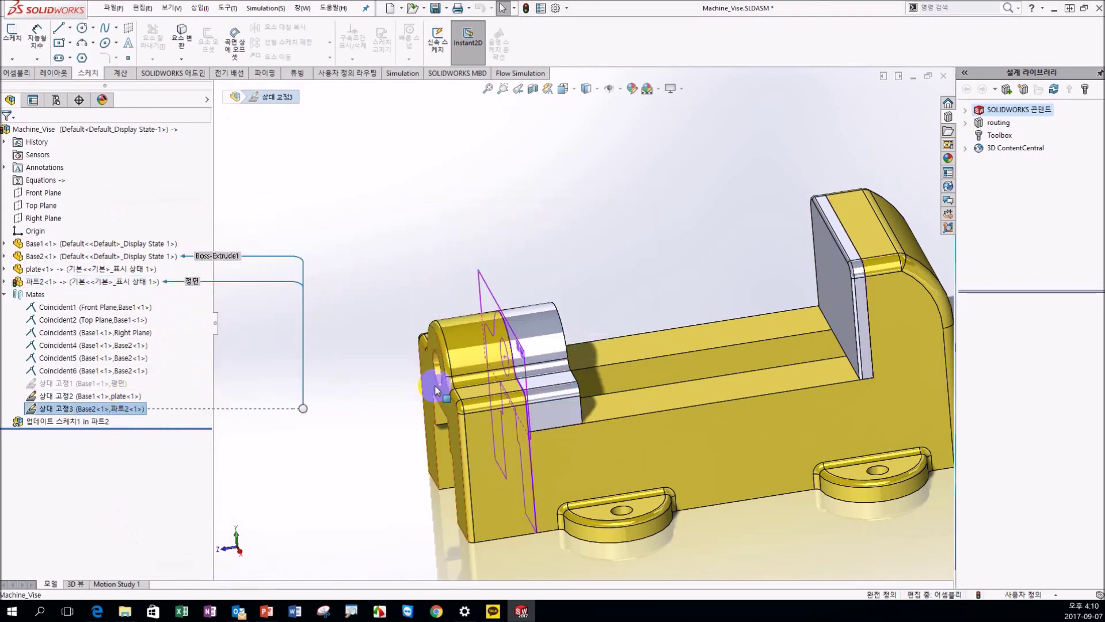
- Suppress fix mate 상대 고정3 and drag 파트2 to test its freedom
{"action": "right_click", "coordinate": [85, 410]}
{"action": "left_click", "coordinate": [94, 392]}
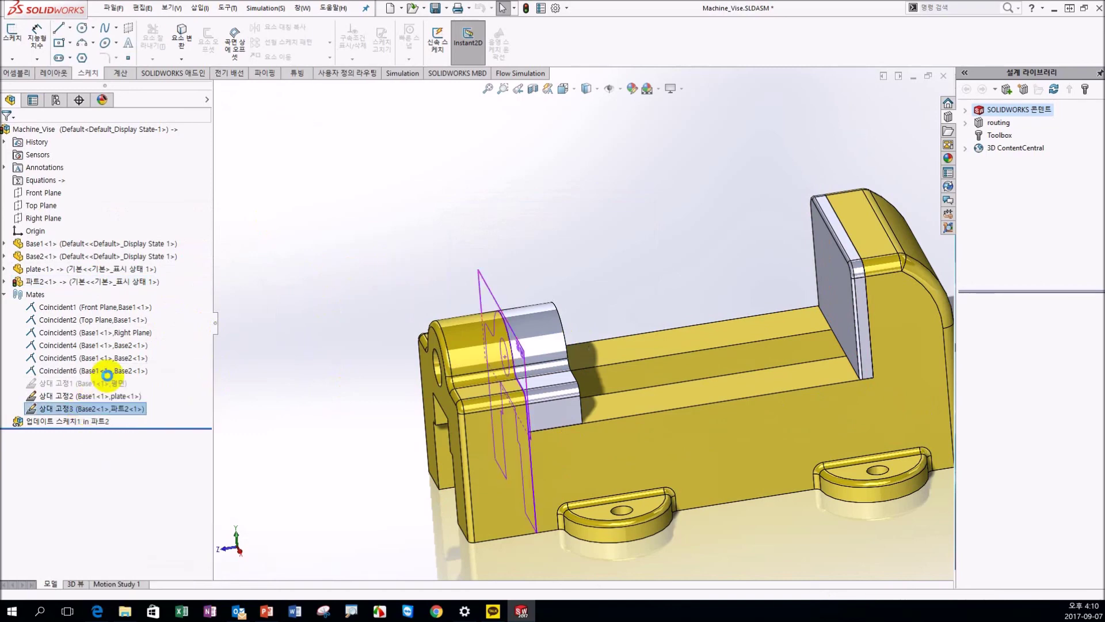
{"action": "left_click_drag", "start_coordinate": [583, 371], "coordinate": [421, 270]}
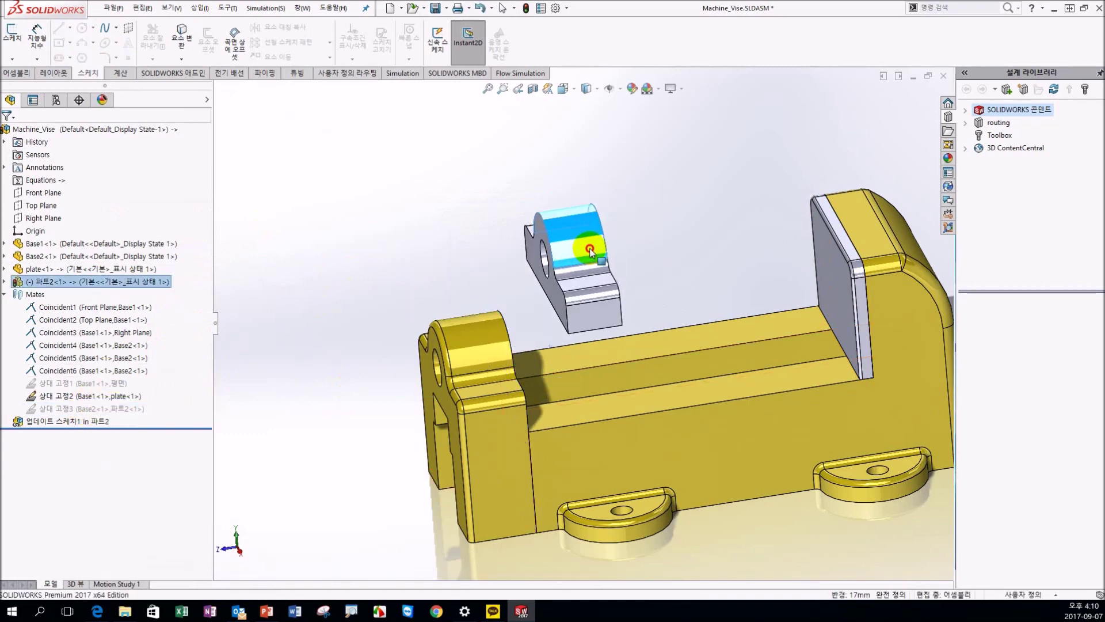
{"action": "left_click_drag", "start_coordinate": [568, 240], "coordinate": [507, 285]}
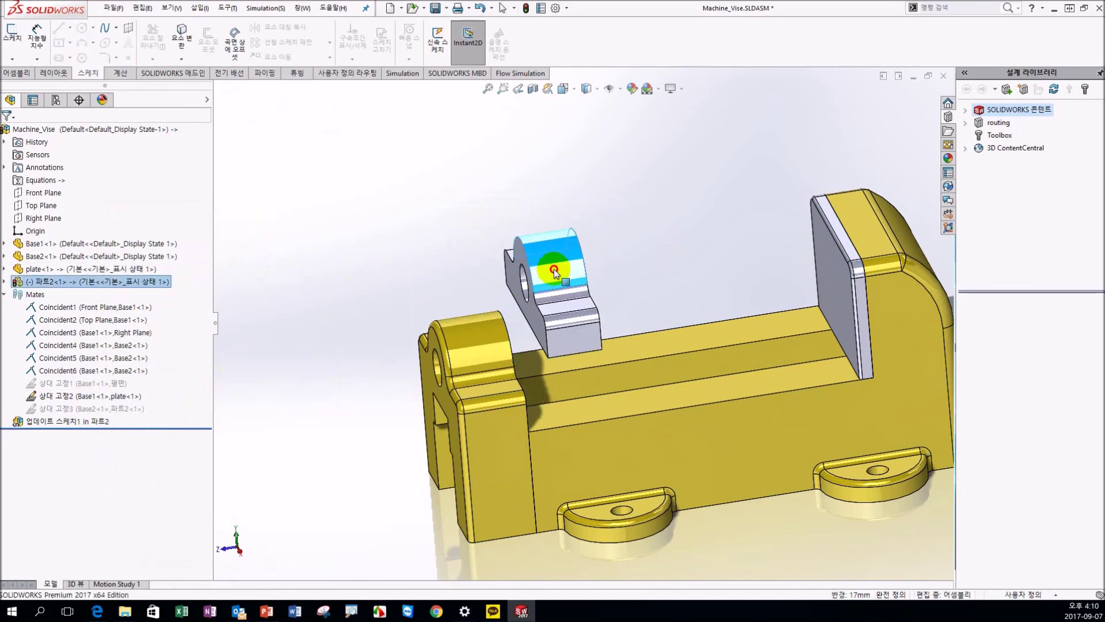
{"action": "left_click", "coordinate": [526, 8]}
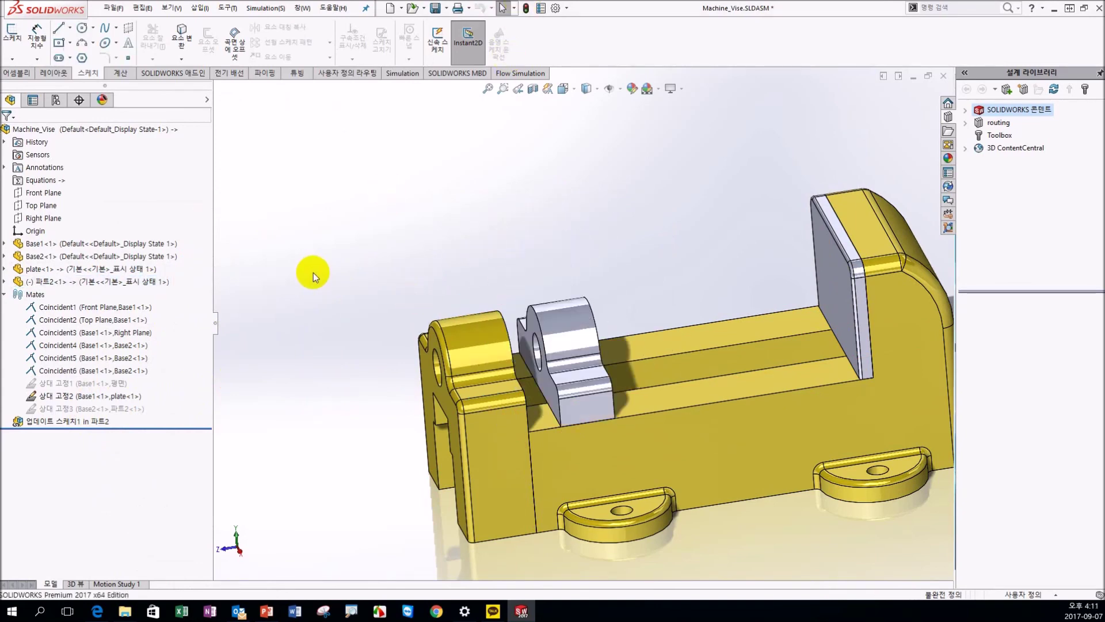
- Slide 파트2 along the base, undo once, and rebuild with Ctrl+B
{"action": "left_click_drag", "start_coordinate": [569, 345], "coordinate": [469, 368]}
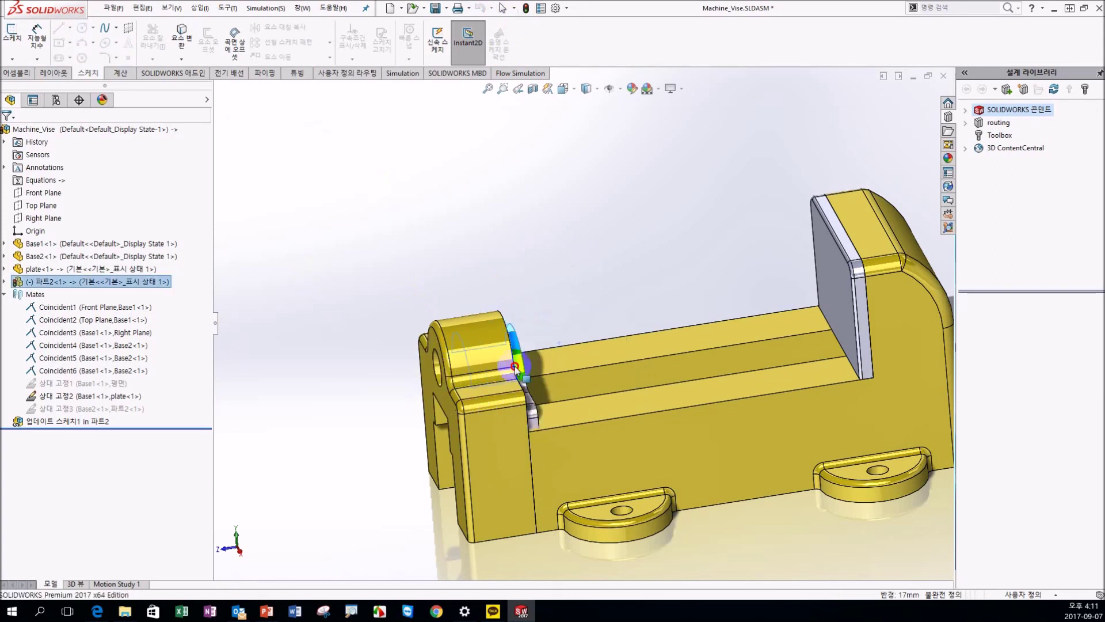
{"action": "key", "text": "ctrl+z"}
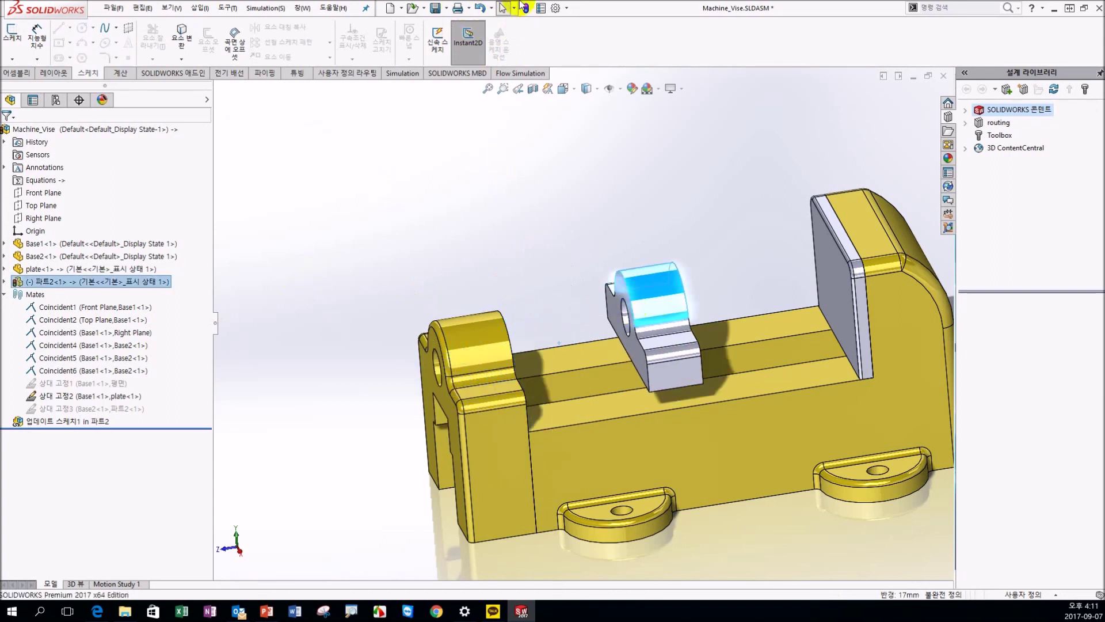
{"action": "left_click", "coordinate": [527, 9]}
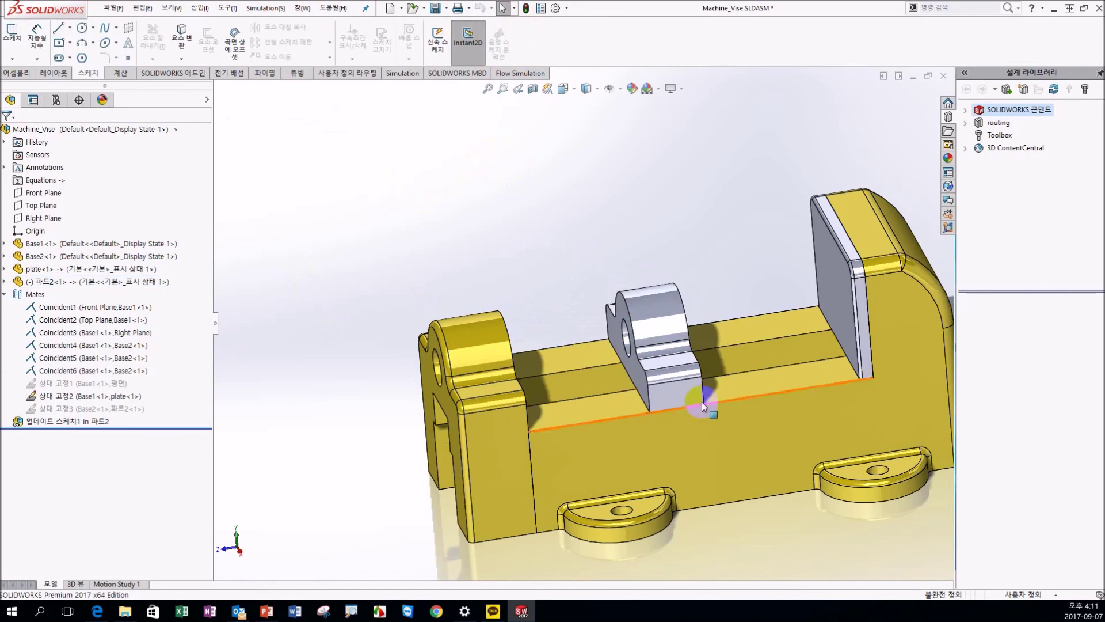
{"action": "left_click_drag", "start_coordinate": [672, 387], "coordinate": [733, 385]}
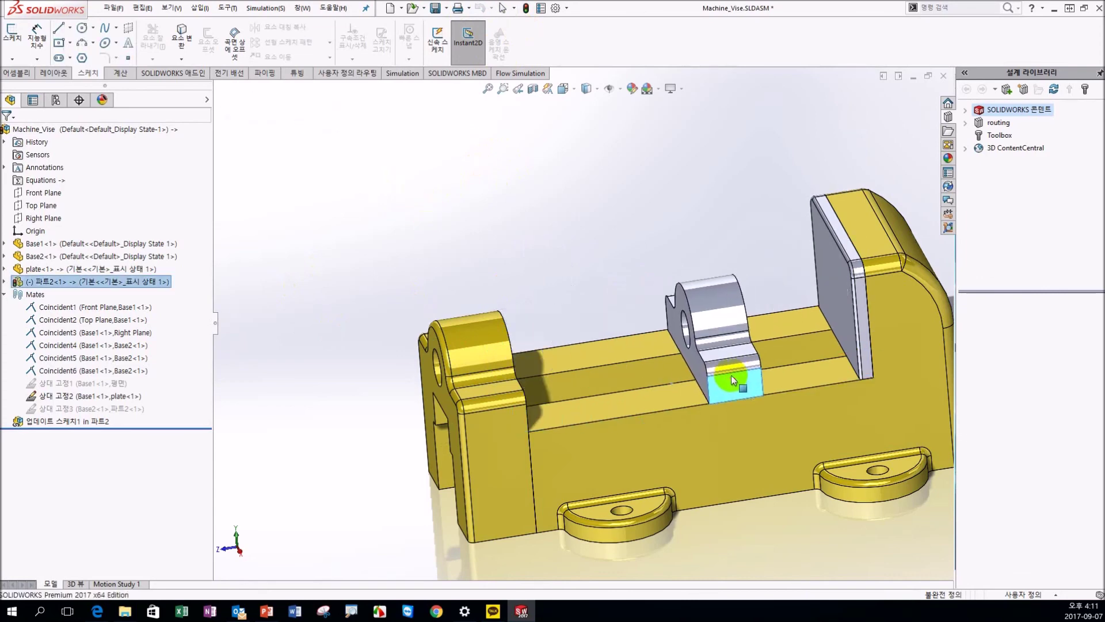
{"action": "key", "text": "ctrl+b"}
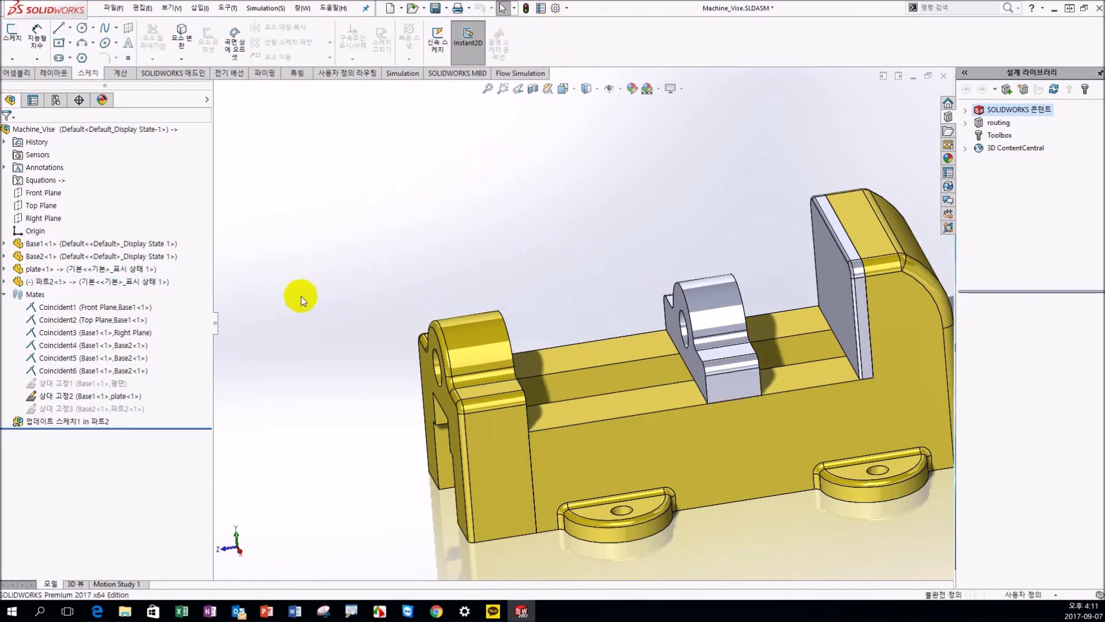
{"action": "left_click", "coordinate": [18, 73]}
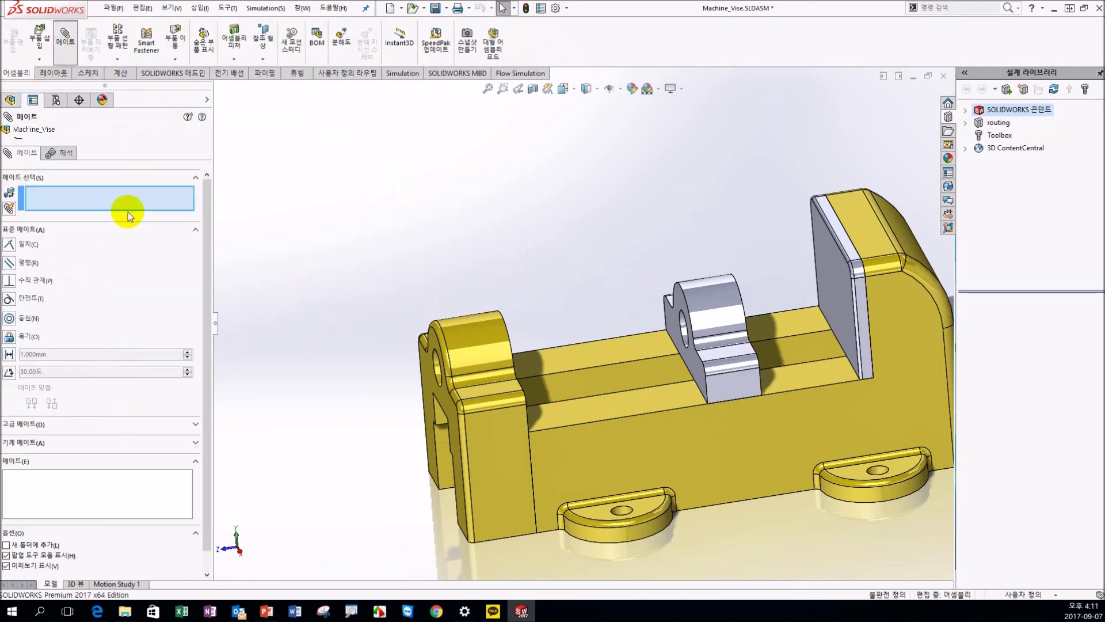
- Add coincident mates 일치7 and 일치8 between 파트2 and Base1's slot, then test sliding
{"action": "left_click", "coordinate": [752, 428]}
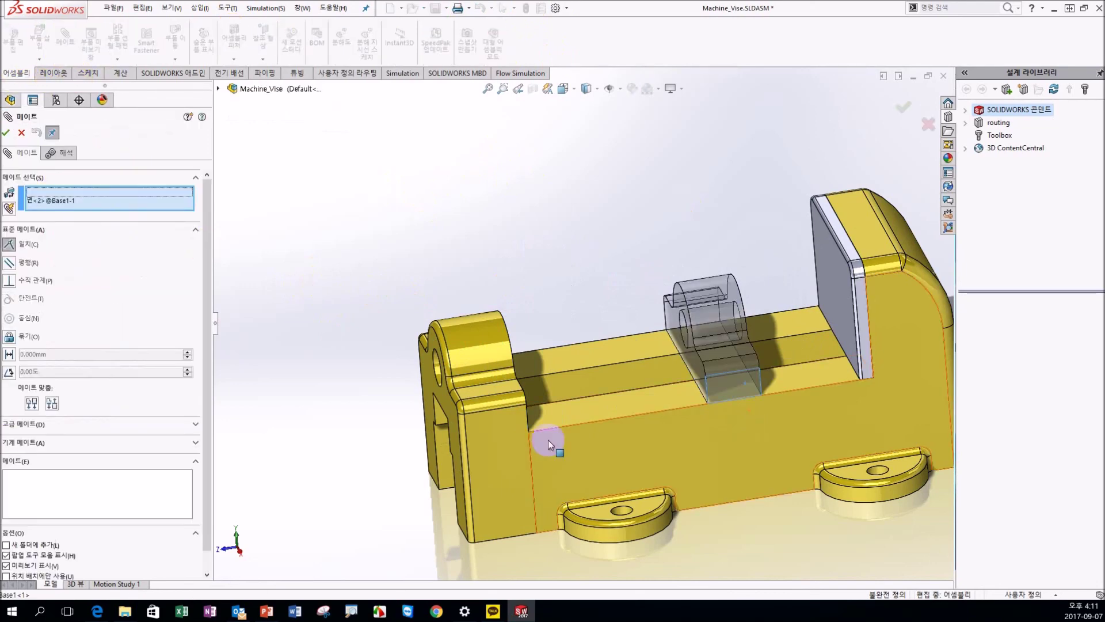
{"action": "left_click", "coordinate": [7, 133]}
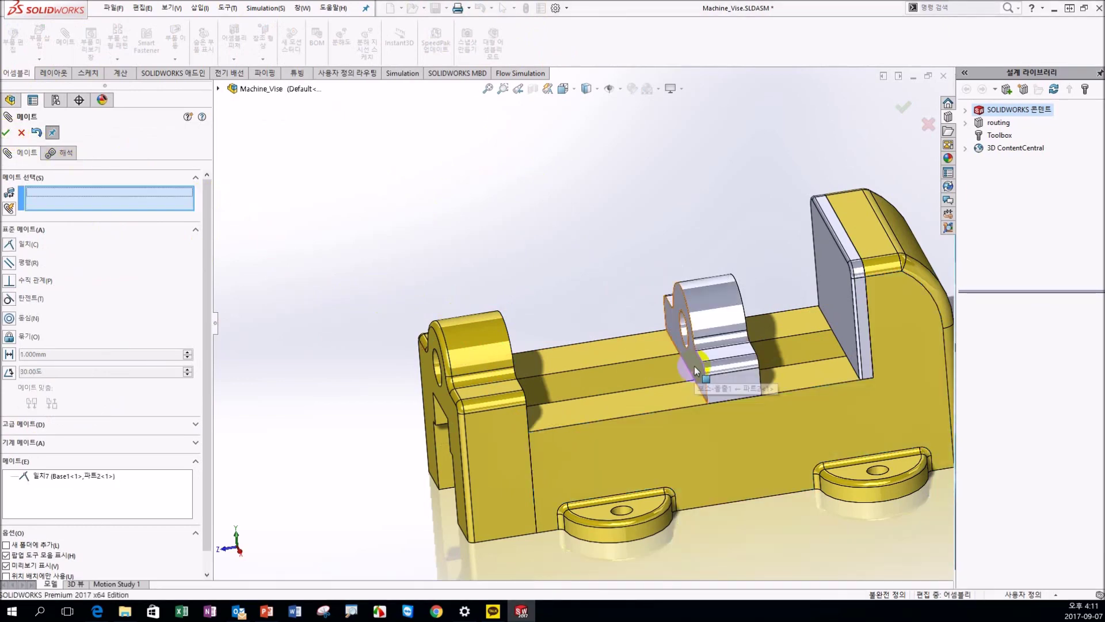
{"action": "middle_click_drag", "start_coordinate": [695, 370], "coordinate": [733, 397]}
{"action": "left_click", "coordinate": [734, 397]}
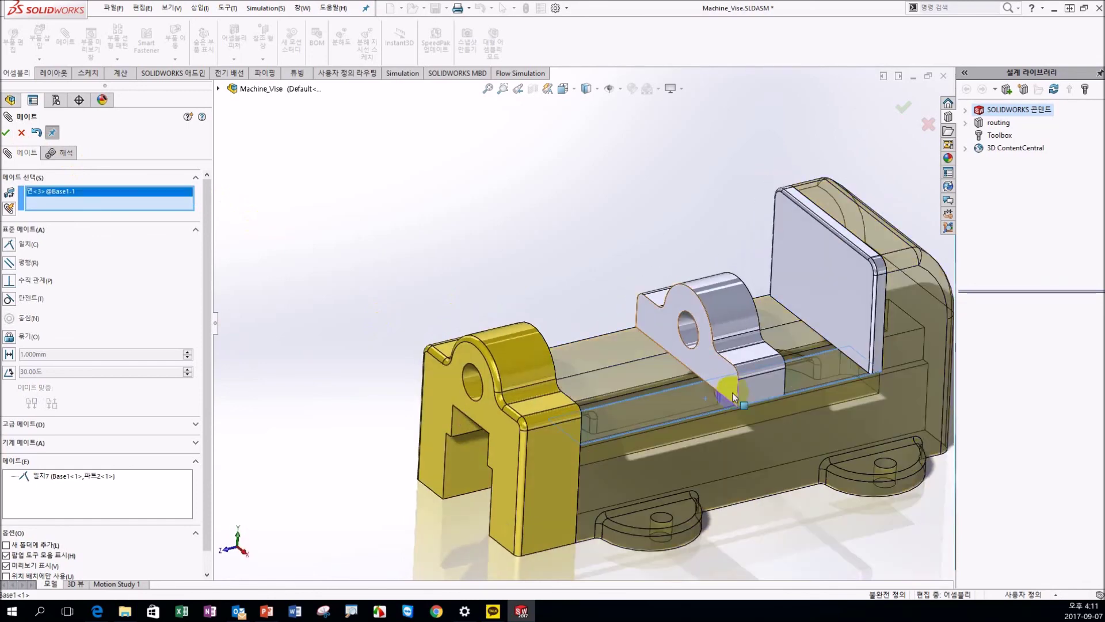
{"action": "right_click", "coordinate": [728, 384]}
{"action": "left_click", "coordinate": [749, 203]}
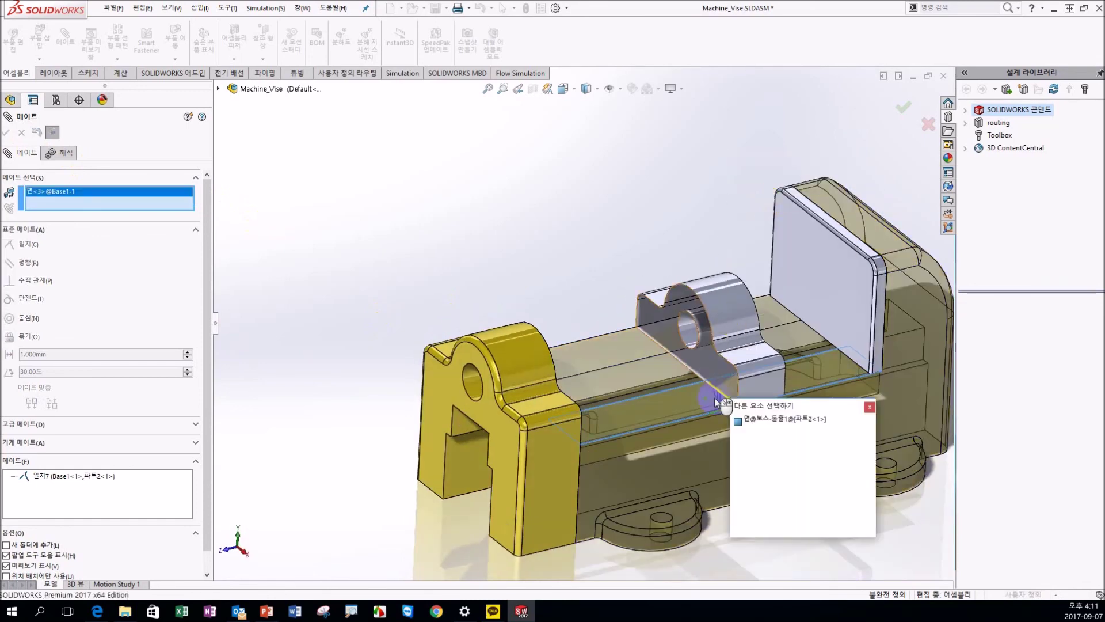
{"action": "left_click", "coordinate": [774, 419]}
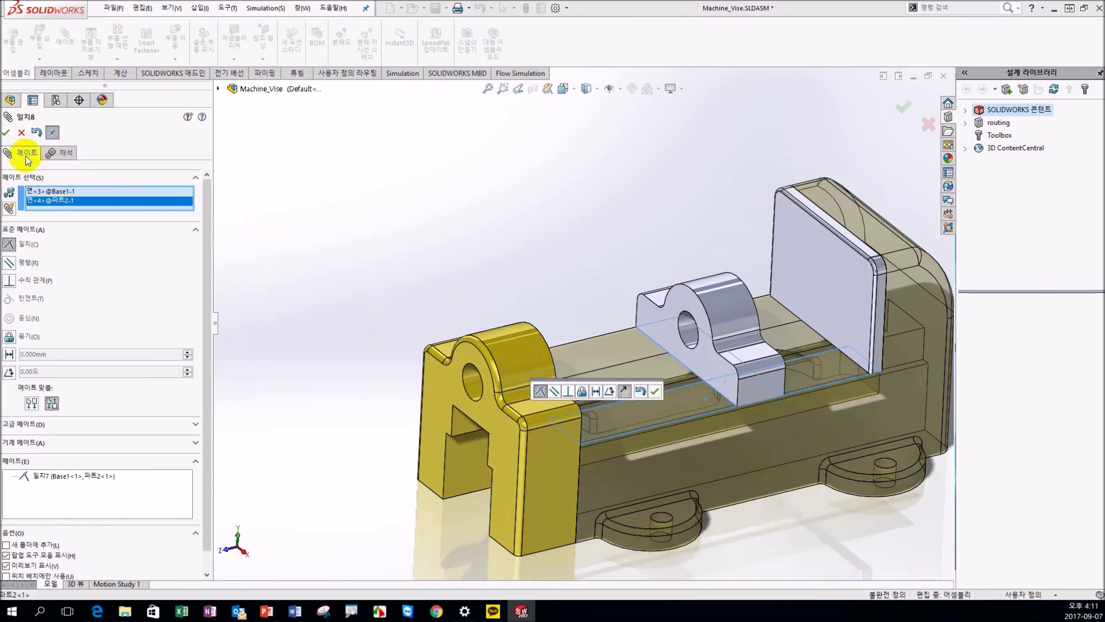
{"action": "left_click", "coordinate": [6, 134]}
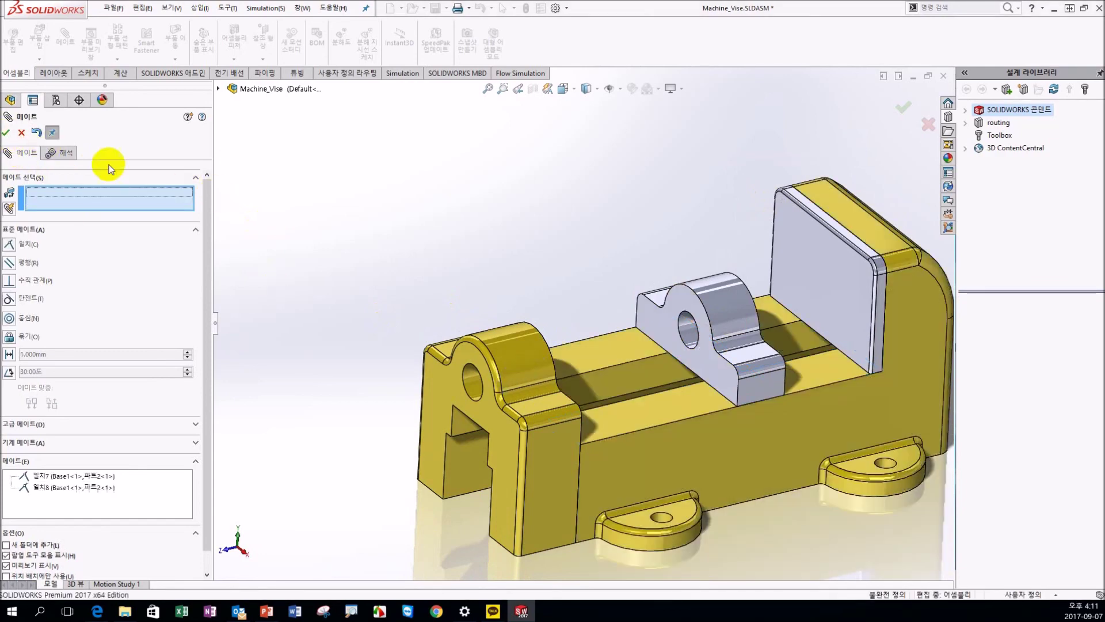
{"action": "left_click", "coordinate": [6, 133]}
{"action": "mouse_move", "coordinate": [748, 380]}
{"action": "left_mouse_down"}
{"action": "mouse_move", "coordinate": [477, 467]}
{"action": "mouse_move", "coordinate": [780, 382]}
{"action": "left_mouse_up"}
- Start a limit distance mate between 파트2's end face and Base2's end face
{"action": "mouse_move", "coordinate": [371, 372]}
{"action": "middle_mouse_down"}
{"action": "mouse_move", "coordinate": [328, 255]}
{"action": "mouse_move", "coordinate": [289, 308]}
{"action": "middle_mouse_up"}
{"action": "left_click", "coordinate": [66, 37]}
{"action": "middle_click_drag", "start_coordinate": [693, 420], "coordinate": [698, 399]}
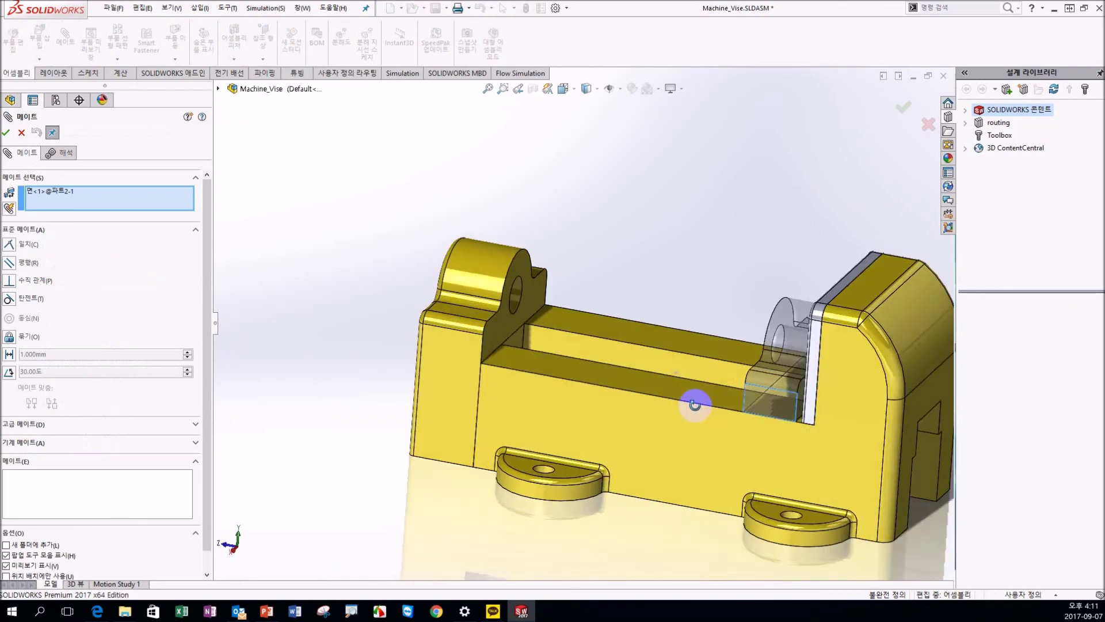
{"action": "left_click", "coordinate": [27, 426]}
{"action": "left_click", "coordinate": [18, 356]}
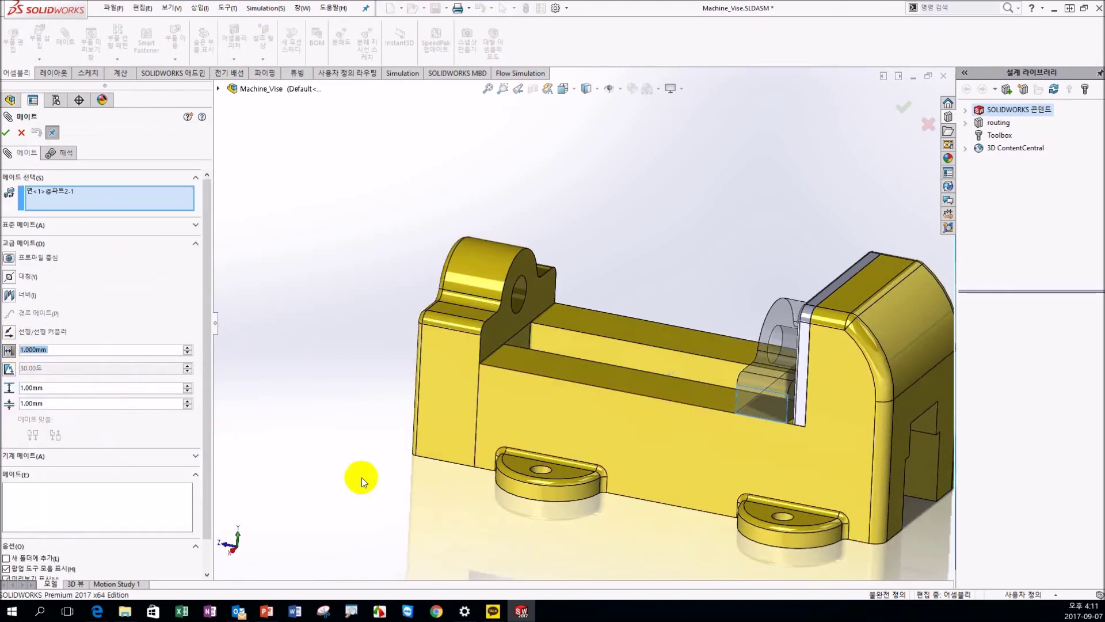
{"action": "middle_click_drag", "start_coordinate": [647, 429], "coordinate": [613, 387]}
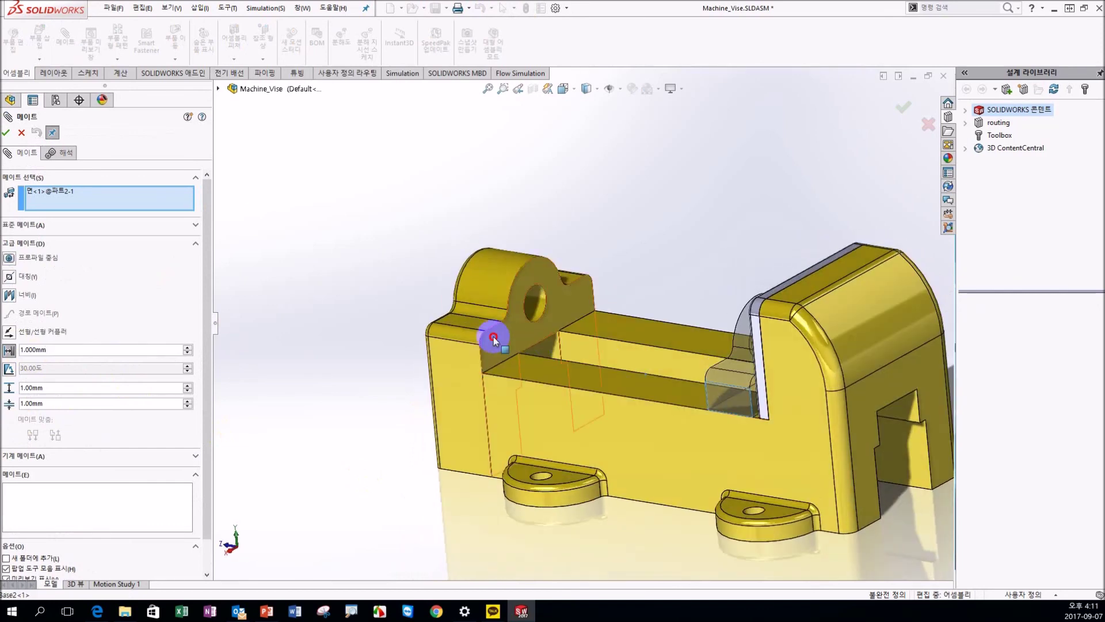
{"action": "left_click", "coordinate": [493, 338]}
{"action": "mouse_move", "coordinate": [679, 400]}
{"action": "middle_mouse_down"}
{"action": "mouse_move", "coordinate": [760, 434]}
{"action": "mouse_move", "coordinate": [783, 326]}
{"action": "middle_mouse_up"}
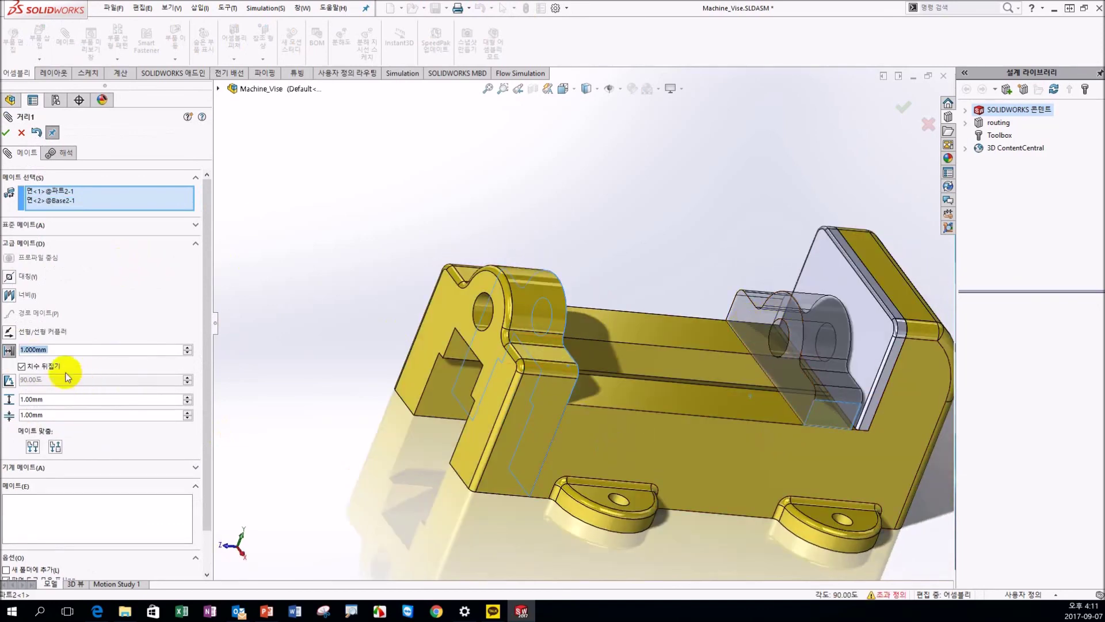
- Set the limits to minimum 0 and maximum 50 mm and apply the mate
{"action": "left_click", "coordinate": [51, 397]}
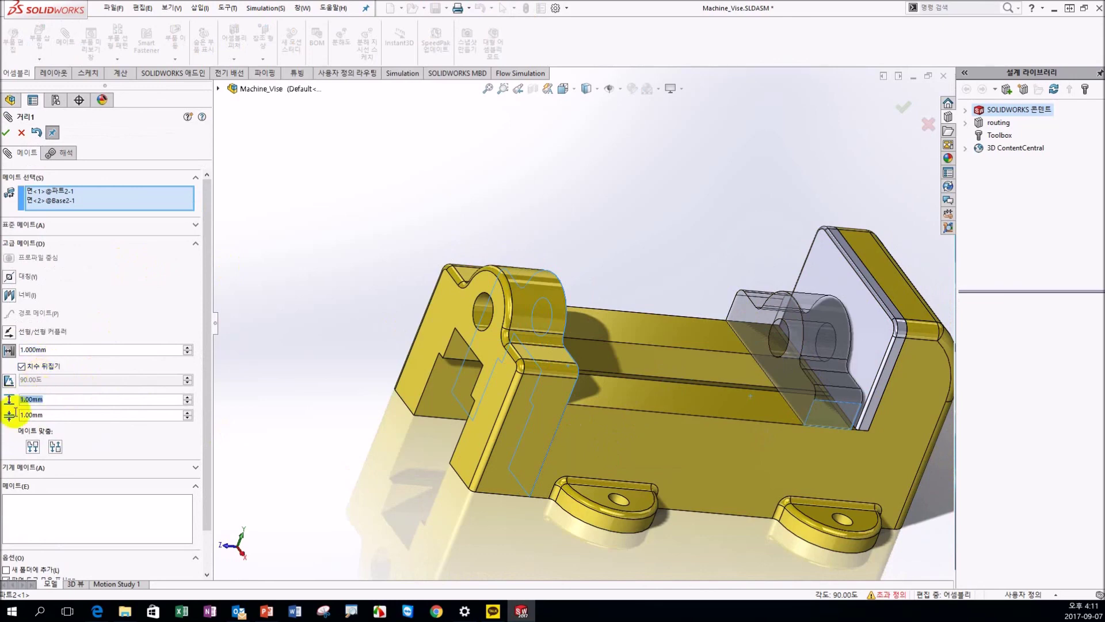
{"action": "type", "text": "0"}
{"action": "left_click", "coordinate": [100, 407]}
{"action": "type", "text": "50"}
{"action": "key", "text": "Return"}
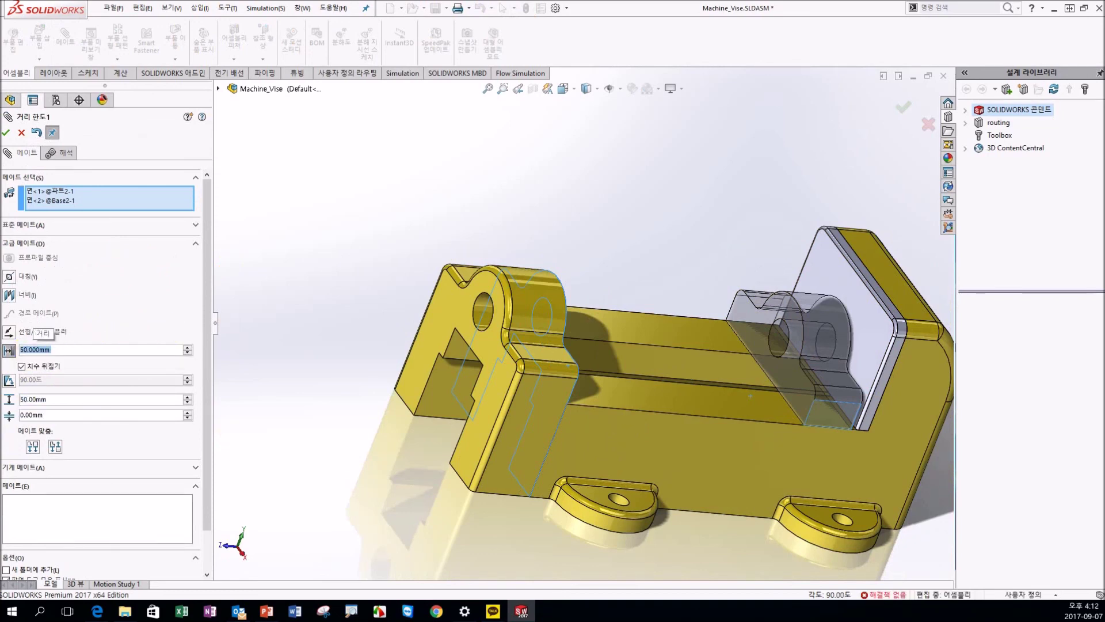
{"action": "left_click", "coordinate": [6, 134]}
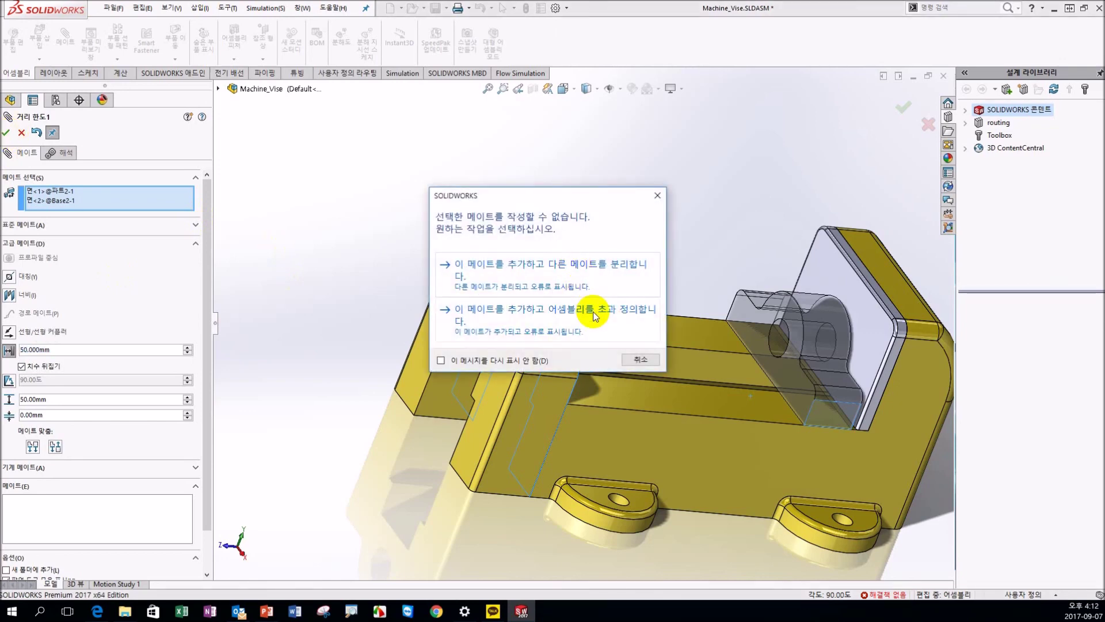
- Dismiss the mate error, discard the failed mate, and orbit the view
{"action": "left_click", "coordinate": [636, 358]}
{"action": "left_click", "coordinate": [21, 133]}
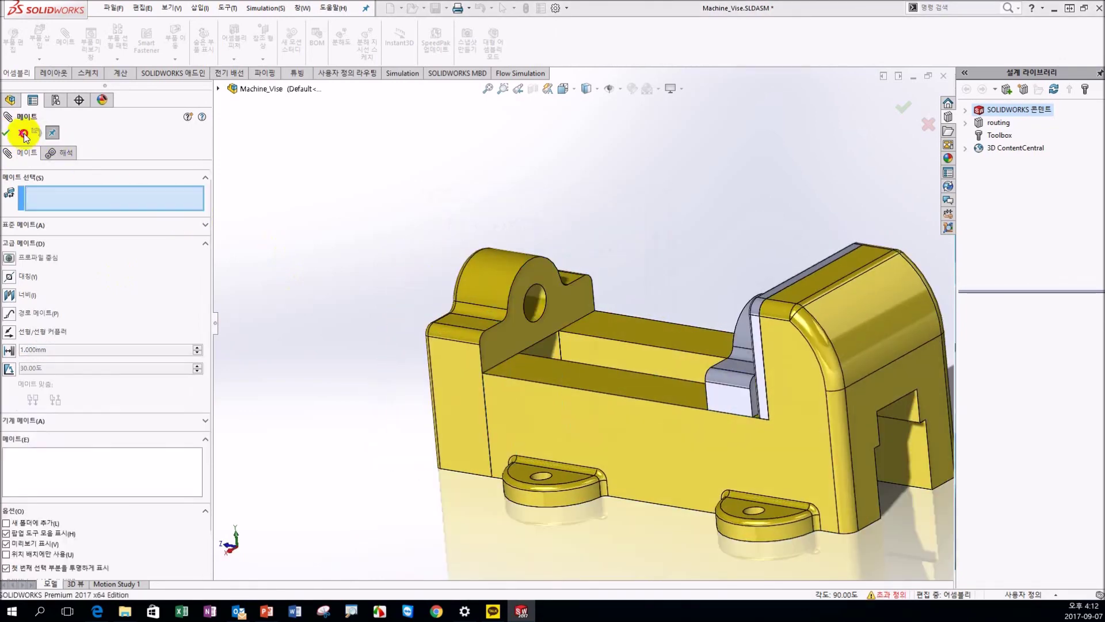
{"action": "key", "text": "Escape"}
{"action": "mouse_move", "coordinate": [407, 353]}
{"action": "middle_mouse_down"}
{"action": "mouse_move", "coordinate": [485, 296]}
{"action": "mouse_move", "coordinate": [574, 383]}
{"action": "middle_mouse_up"}
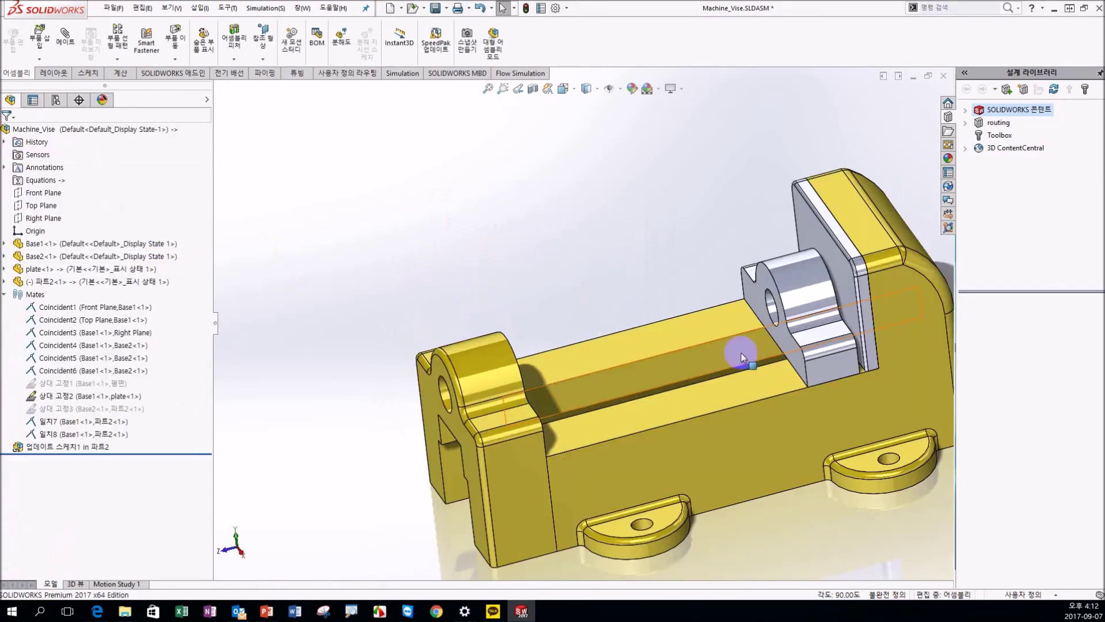
- Start a distance-limit mate between Base2's jaw face and the lug part's face
{"action": "left_click_drag", "start_coordinate": [806, 326], "coordinate": [572, 345]}
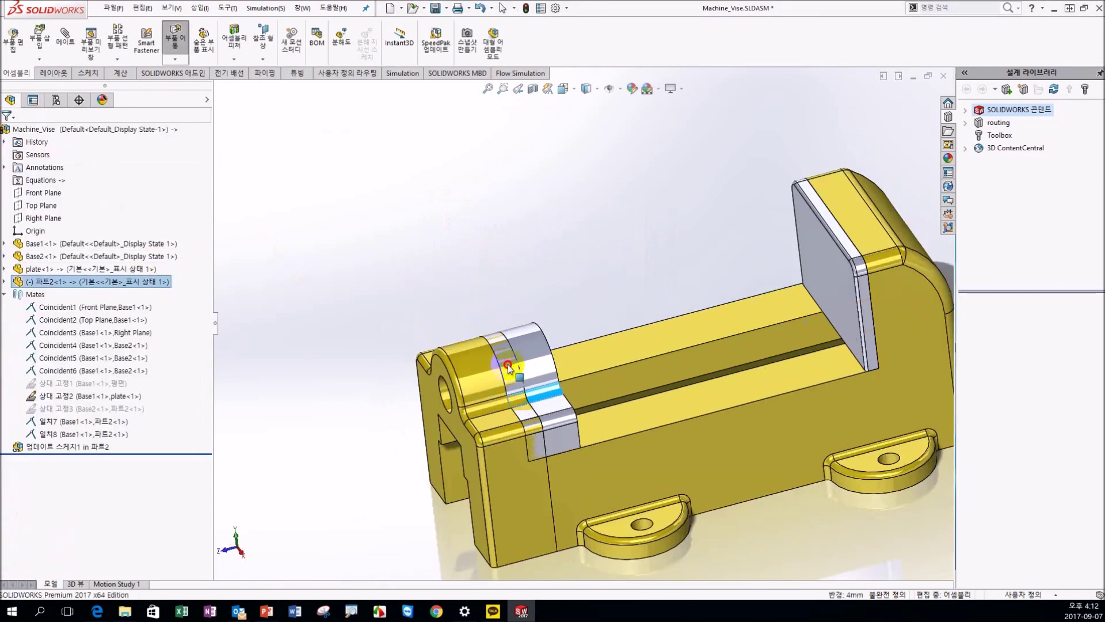
{"action": "mouse_move", "coordinate": [572, 345]}
{"action": "middle_mouse_down"}
{"action": "mouse_move", "coordinate": [414, 289]}
{"action": "mouse_move", "coordinate": [357, 296]}
{"action": "mouse_move", "coordinate": [355, 232]}
{"action": "middle_mouse_up"}
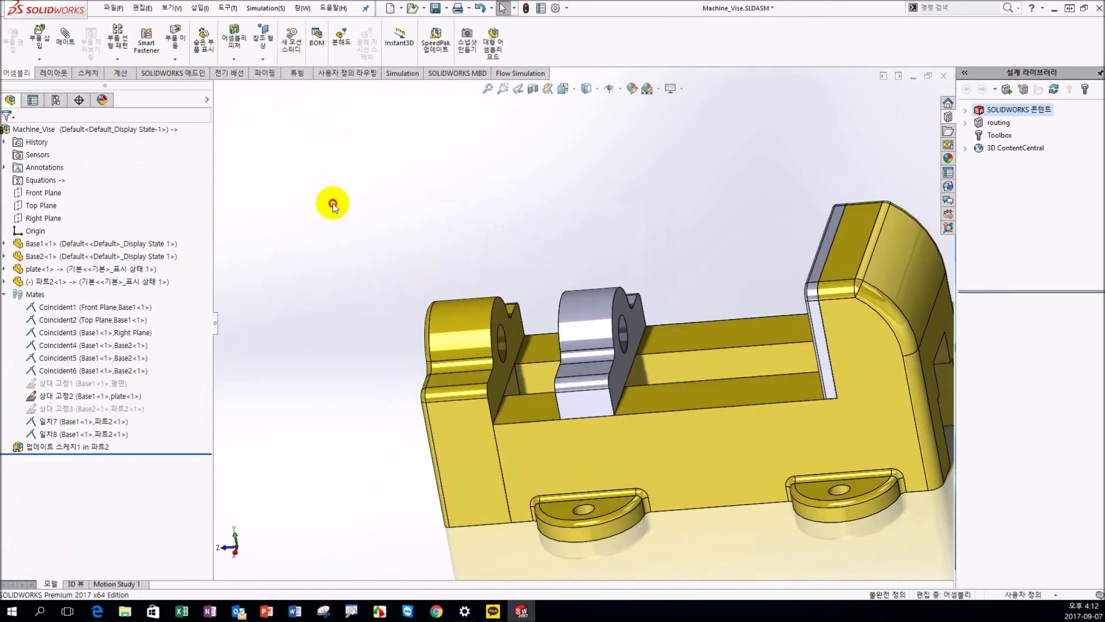
{"action": "left_click", "coordinate": [65, 39]}
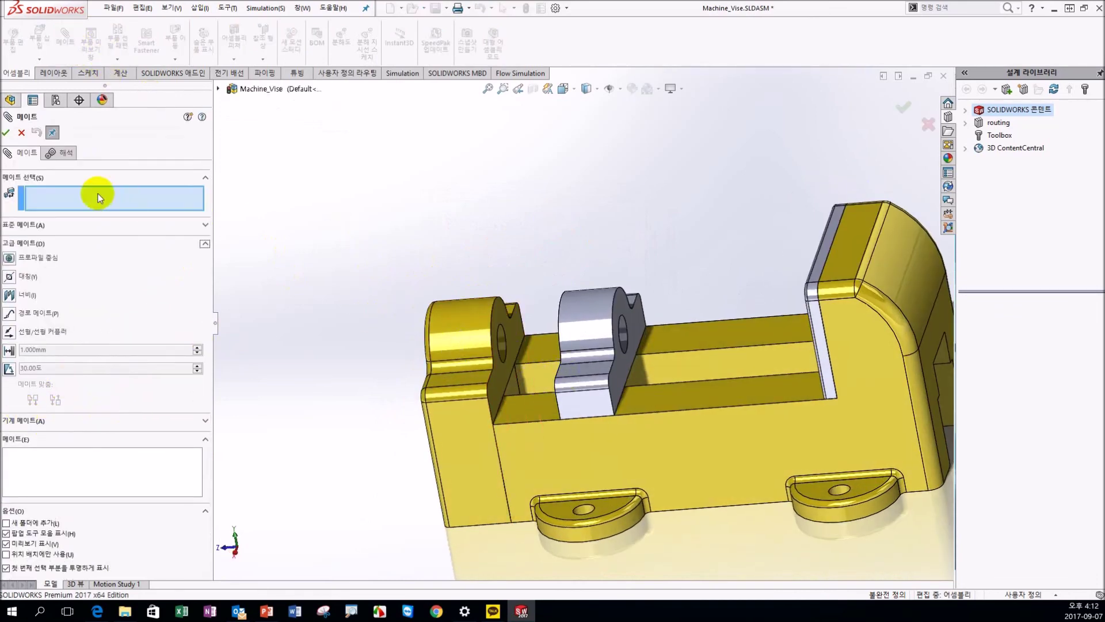
{"action": "left_click", "coordinate": [8, 349]}
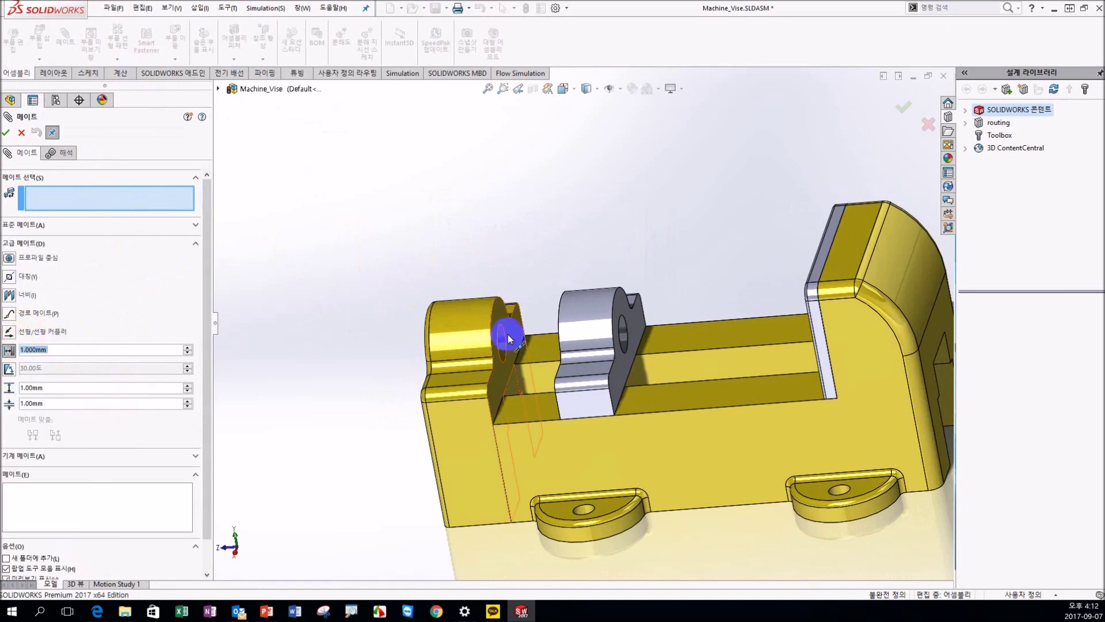
{"action": "left_click", "coordinate": [502, 323]}
{"action": "middle_click_drag", "start_coordinate": [595, 382], "coordinate": [681, 355]}
{"action": "left_click", "coordinate": [681, 355]}
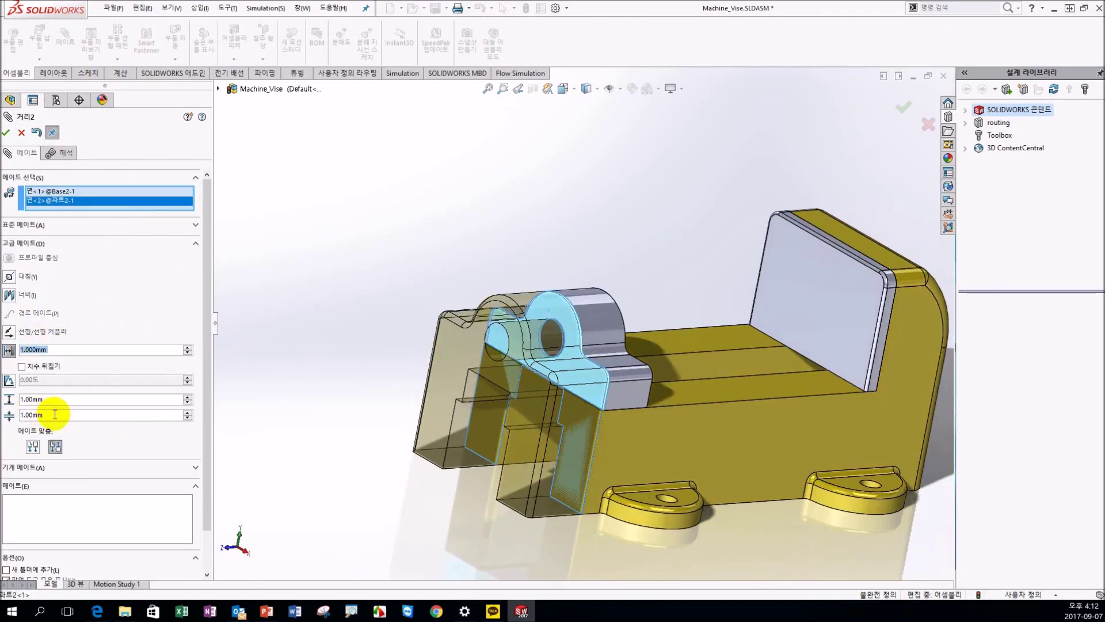
- Set minimum 0 and maximum 50 mm and apply the mate 거리 한도2
{"action": "type", "text": "0"}
{"action": "key", "text": "Return"}
{"action": "left_click", "coordinate": [71, 402]}
{"action": "type", "text": "50"}
{"action": "key", "text": "Return"}
{"action": "left_click", "coordinate": [11, 132]}
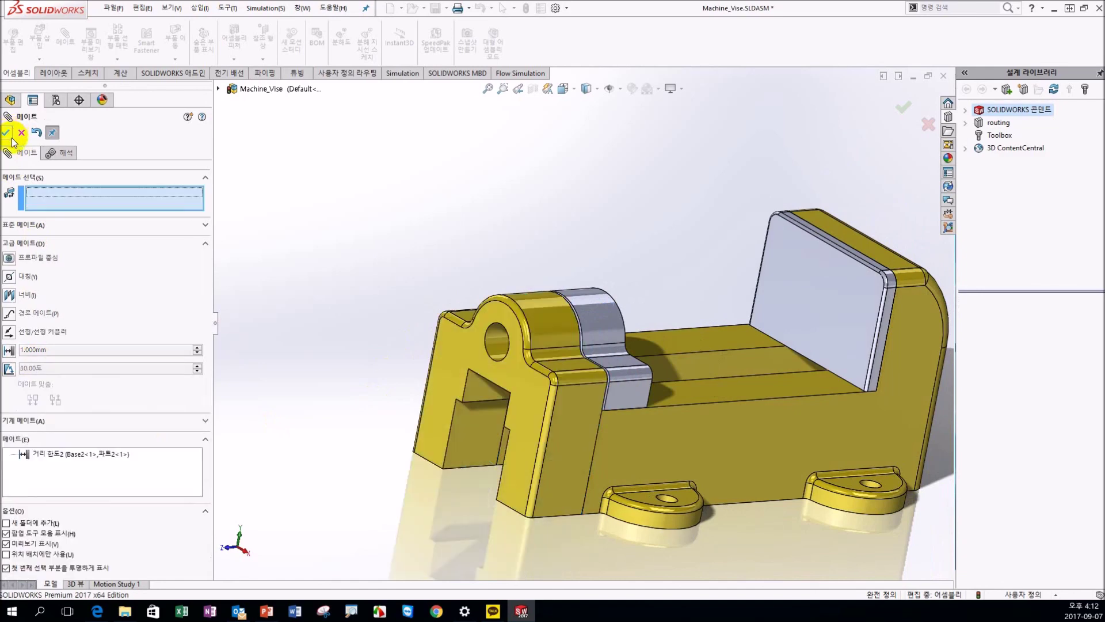
{"action": "left_click", "coordinate": [11, 135]}
- Drag the lug to test the limit, switching to trimetric view
{"action": "mouse_move", "coordinate": [294, 265]}
{"action": "middle_mouse_down"}
{"action": "mouse_move", "coordinate": [365, 222]}
{"action": "mouse_move", "coordinate": [397, 254]}
{"action": "middle_mouse_up"}
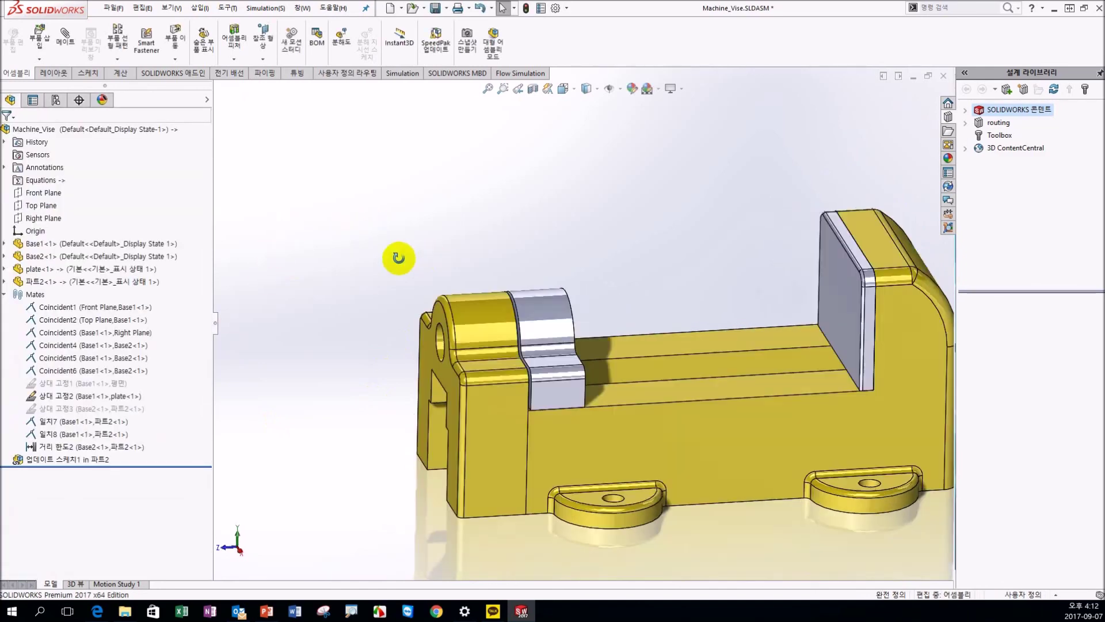
{"action": "left_click_drag", "start_coordinate": [541, 387], "coordinate": [826, 408]}
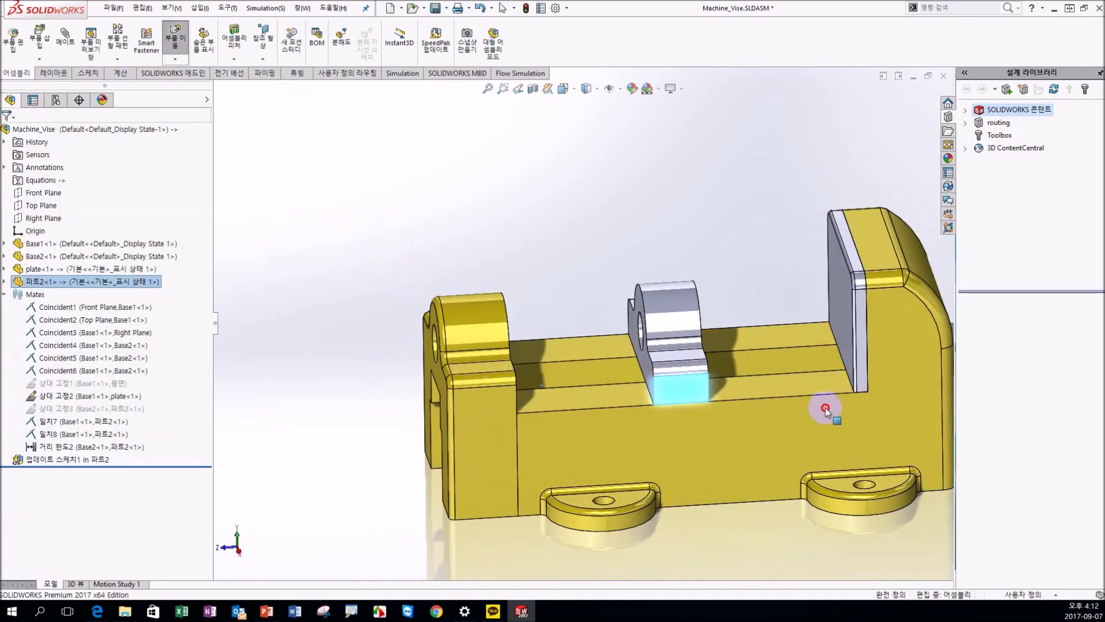
{"action": "left_click", "coordinate": [462, 229]}
{"action": "key", "text": "space"}
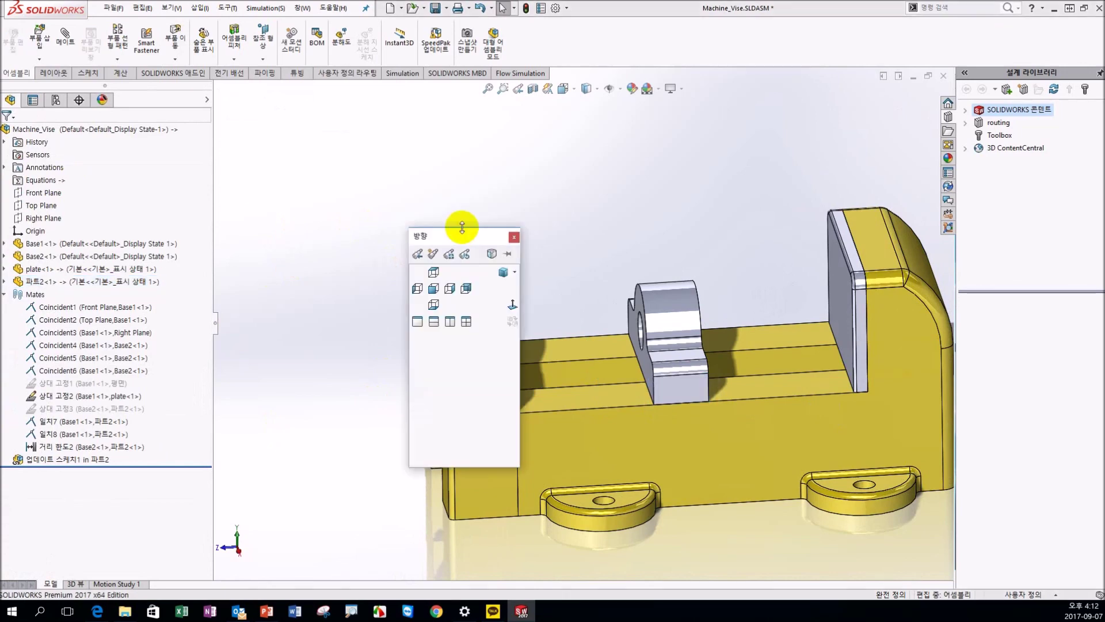
{"action": "left_click", "coordinate": [499, 273]}
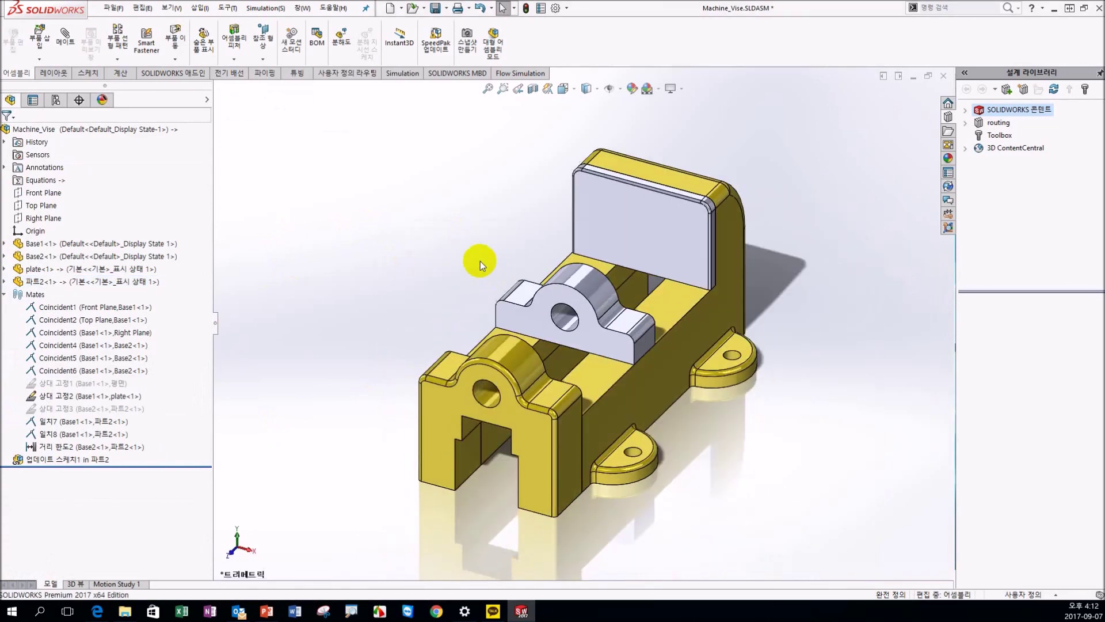
{"action": "mouse_move", "coordinate": [630, 354]}
{"action": "left_mouse_down"}
{"action": "mouse_move", "coordinate": [482, 510]}
{"action": "mouse_move", "coordinate": [557, 248]}
{"action": "left_mouse_up"}
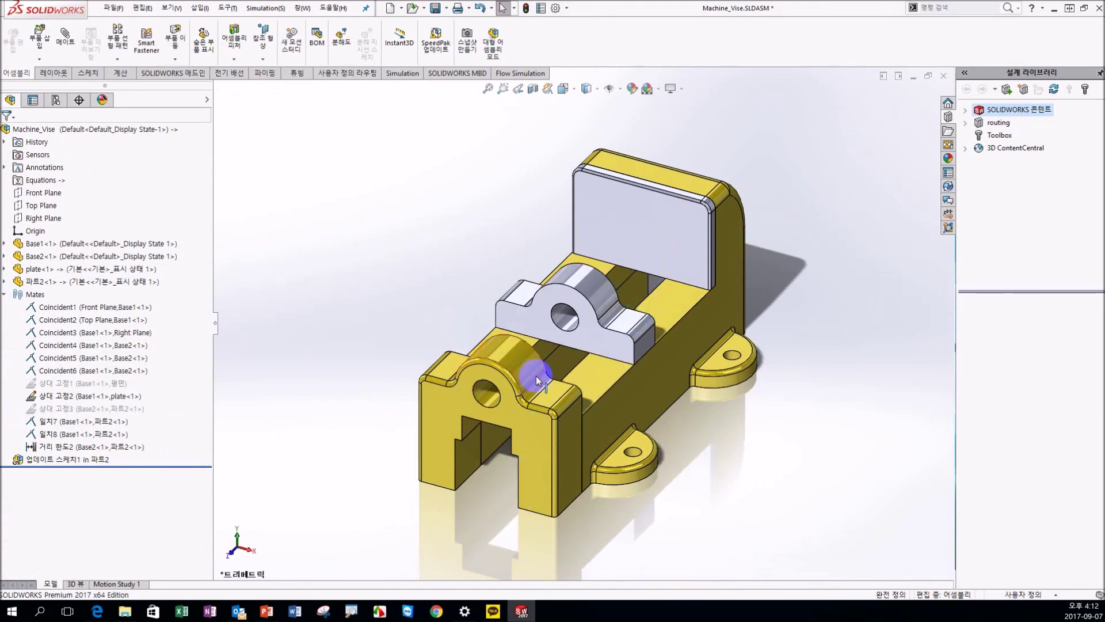
- Change Base1's extrude depth from 70 mm to 150 mm
{"action": "left_click", "coordinate": [540, 447]}
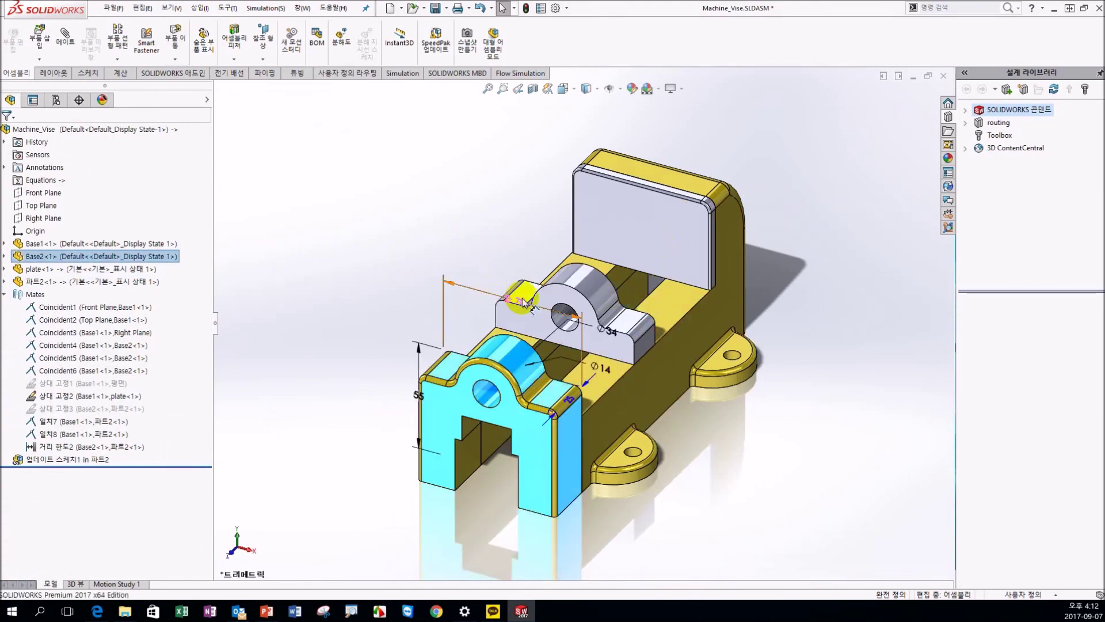
{"action": "right_click", "coordinate": [713, 293]}
{"action": "double_click", "coordinate": [741, 276]}
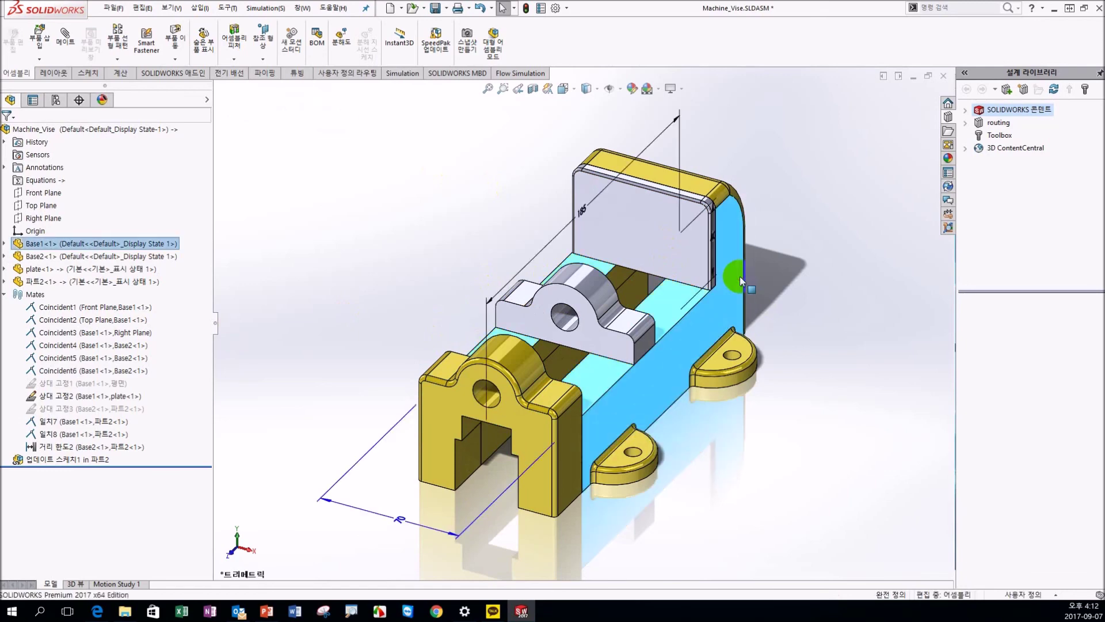
{"action": "double_click", "coordinate": [418, 525]}
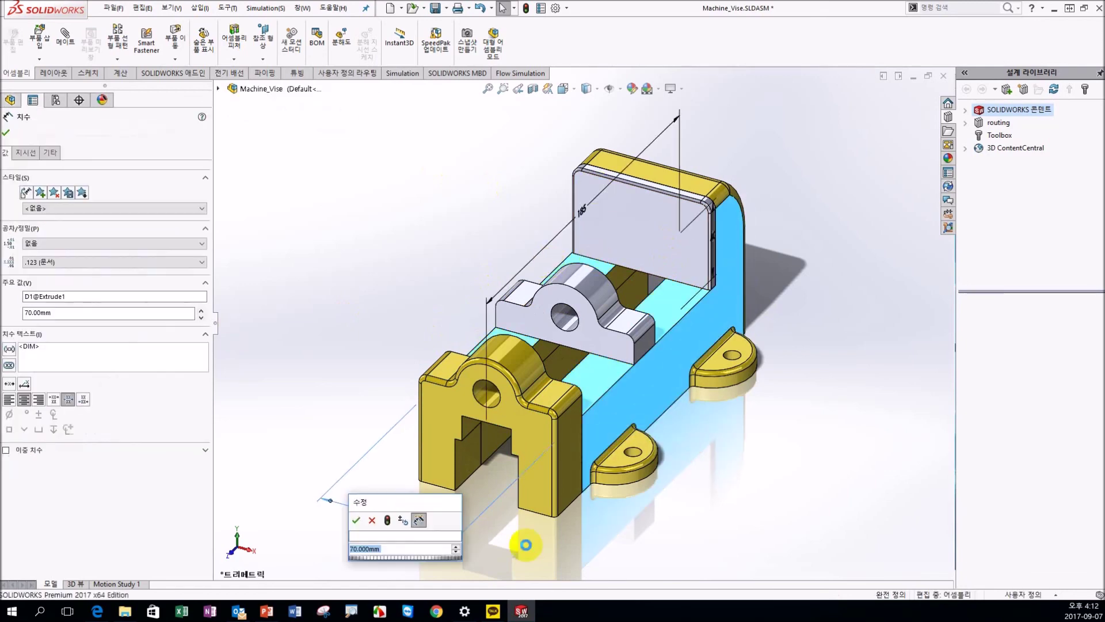
{"action": "key", "text": "BackSpace"}
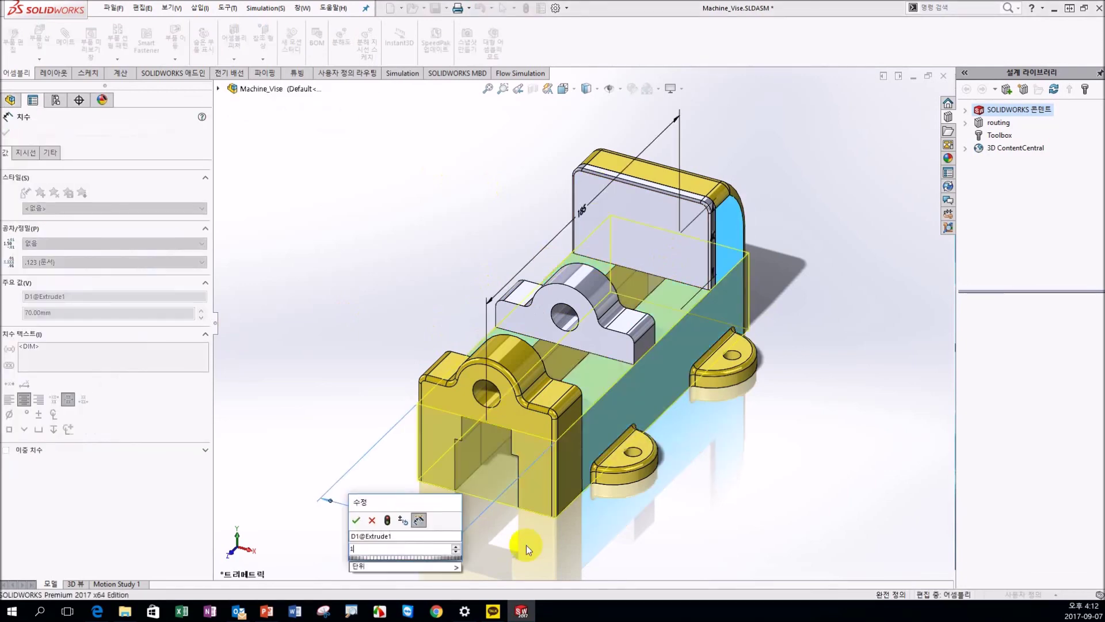
{"action": "type", "text": "150"}
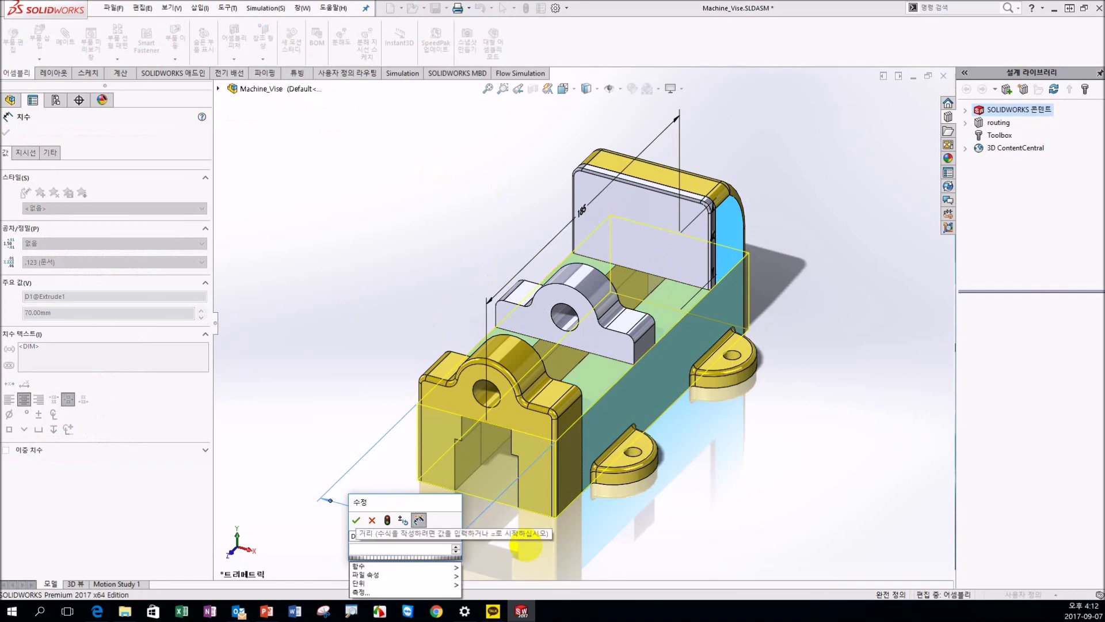
{"action": "key", "text": "Return"}
{"action": "left_click", "coordinate": [303, 221]}
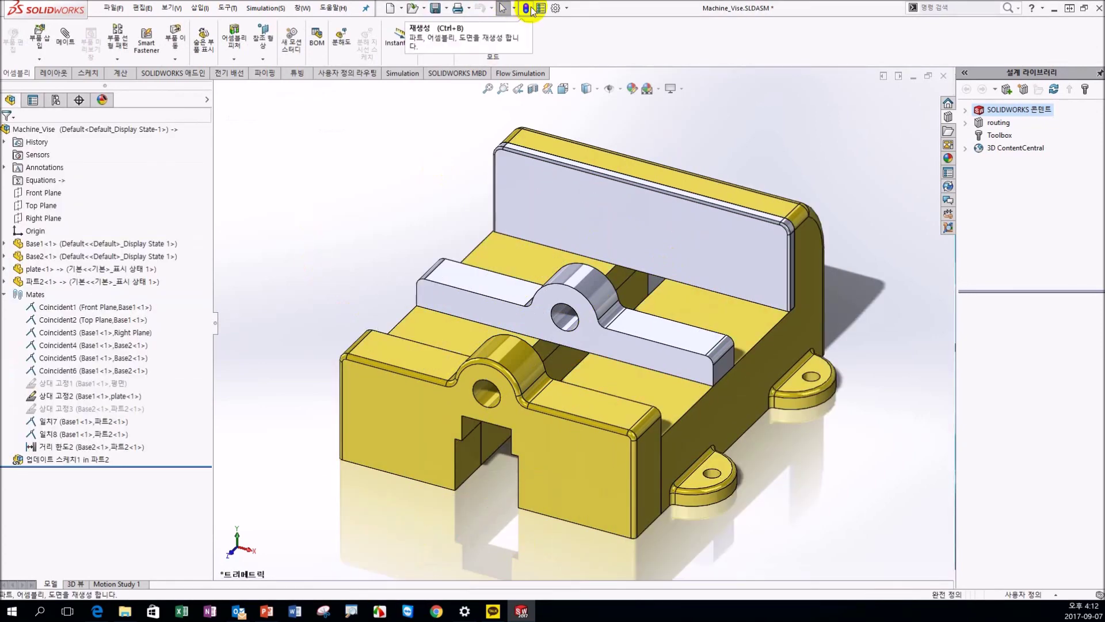
- Slide the lug part along the widened base's slot and back
{"action": "left_click_drag", "start_coordinate": [557, 534], "coordinate": [670, 265]}
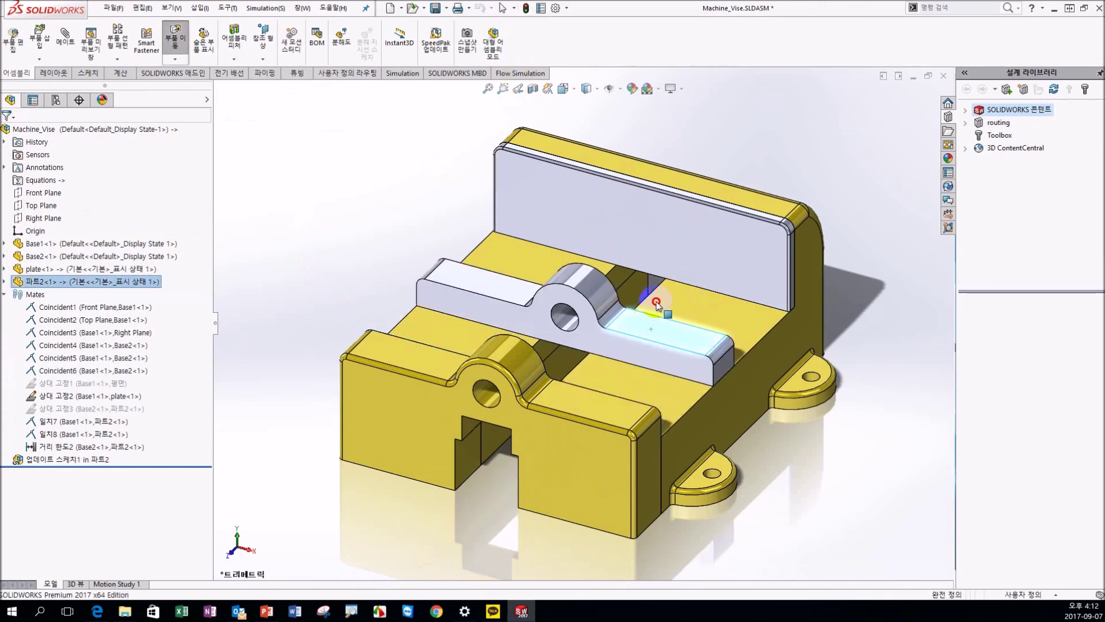
{"action": "left_click_drag", "start_coordinate": [671, 265], "coordinate": [742, 283]}
{"action": "left_click", "coordinate": [323, 242]}
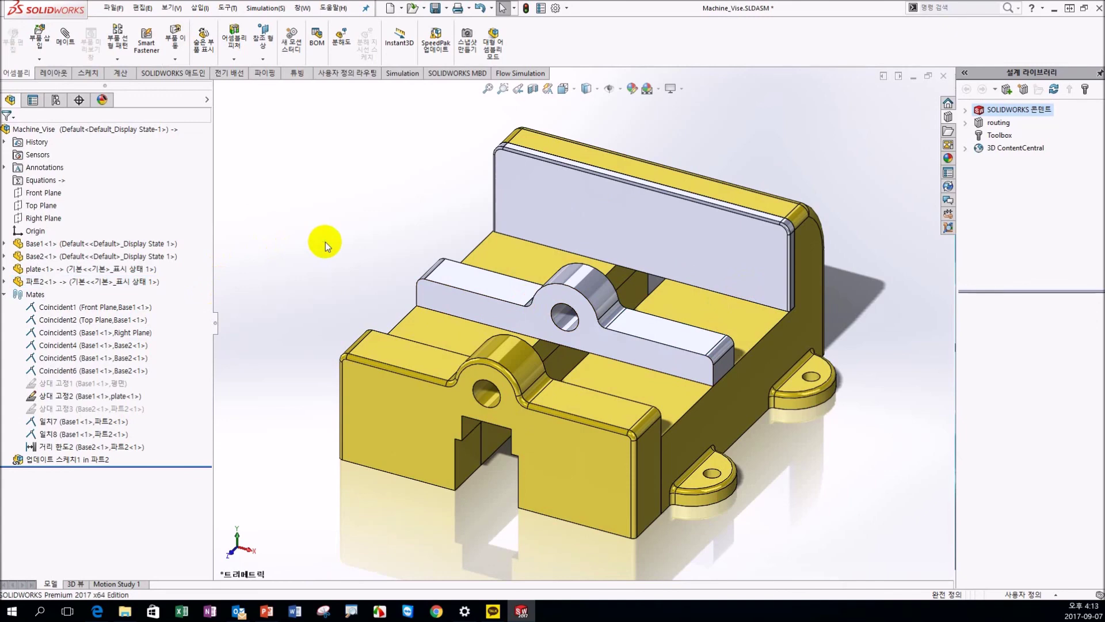